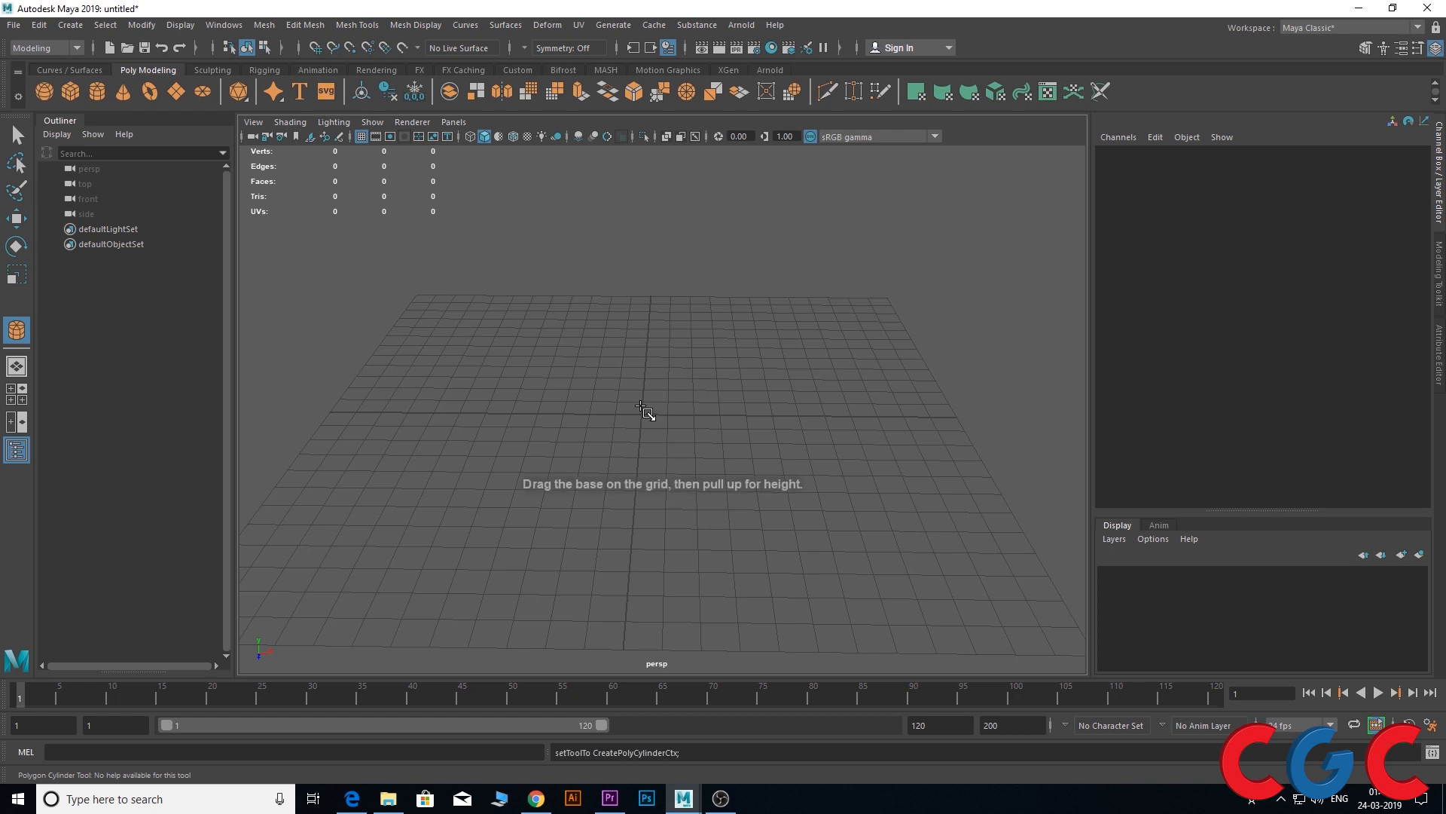
Create a polygon cylinder near the grid's centre, about 6.7 in radius and 14.2 in height
left_click_drag(640, 413, 814, 226)
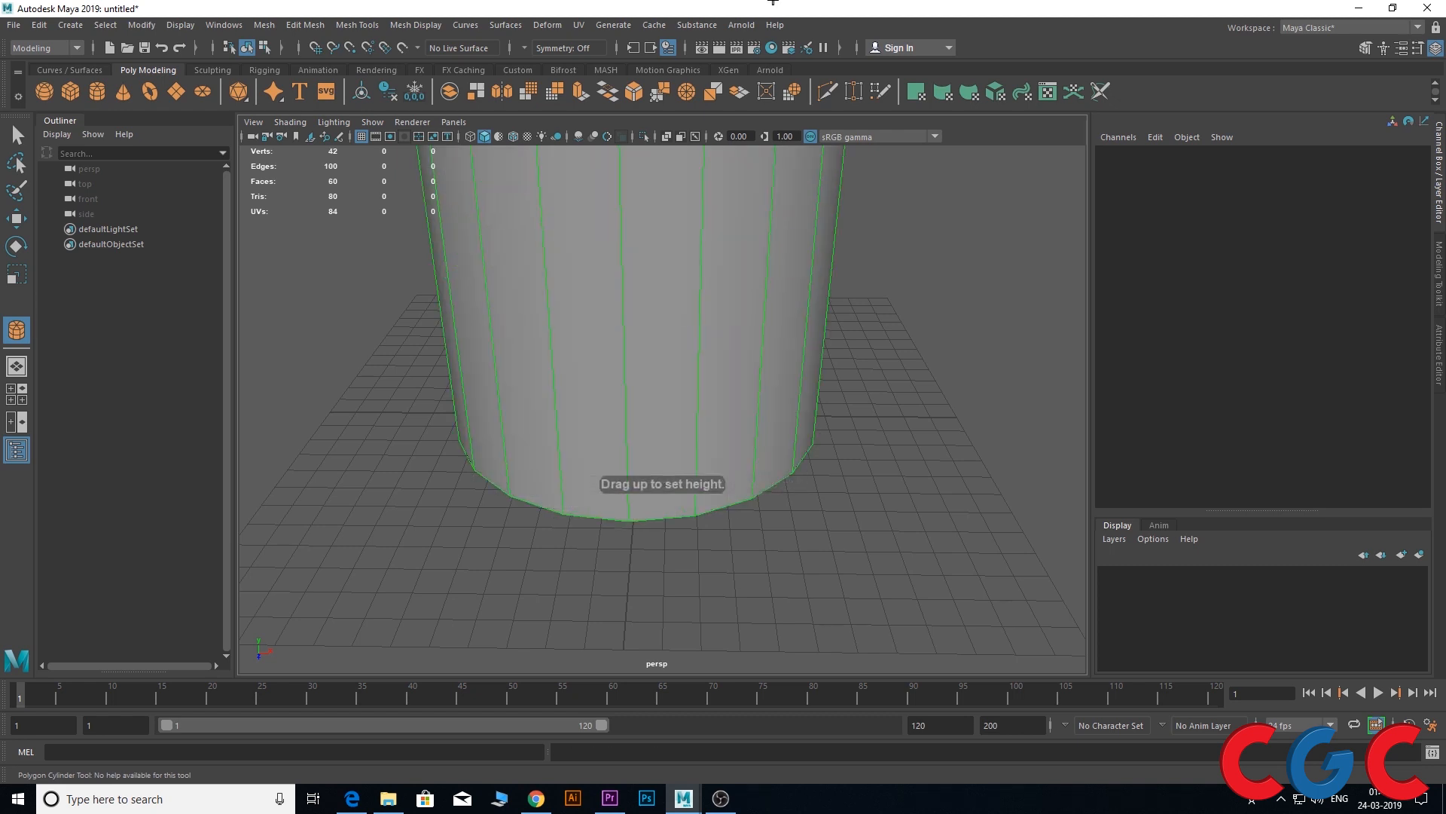
scroll(694, 371, "down", 3)
left_click_drag(678, 364, 674, 360, "alt")
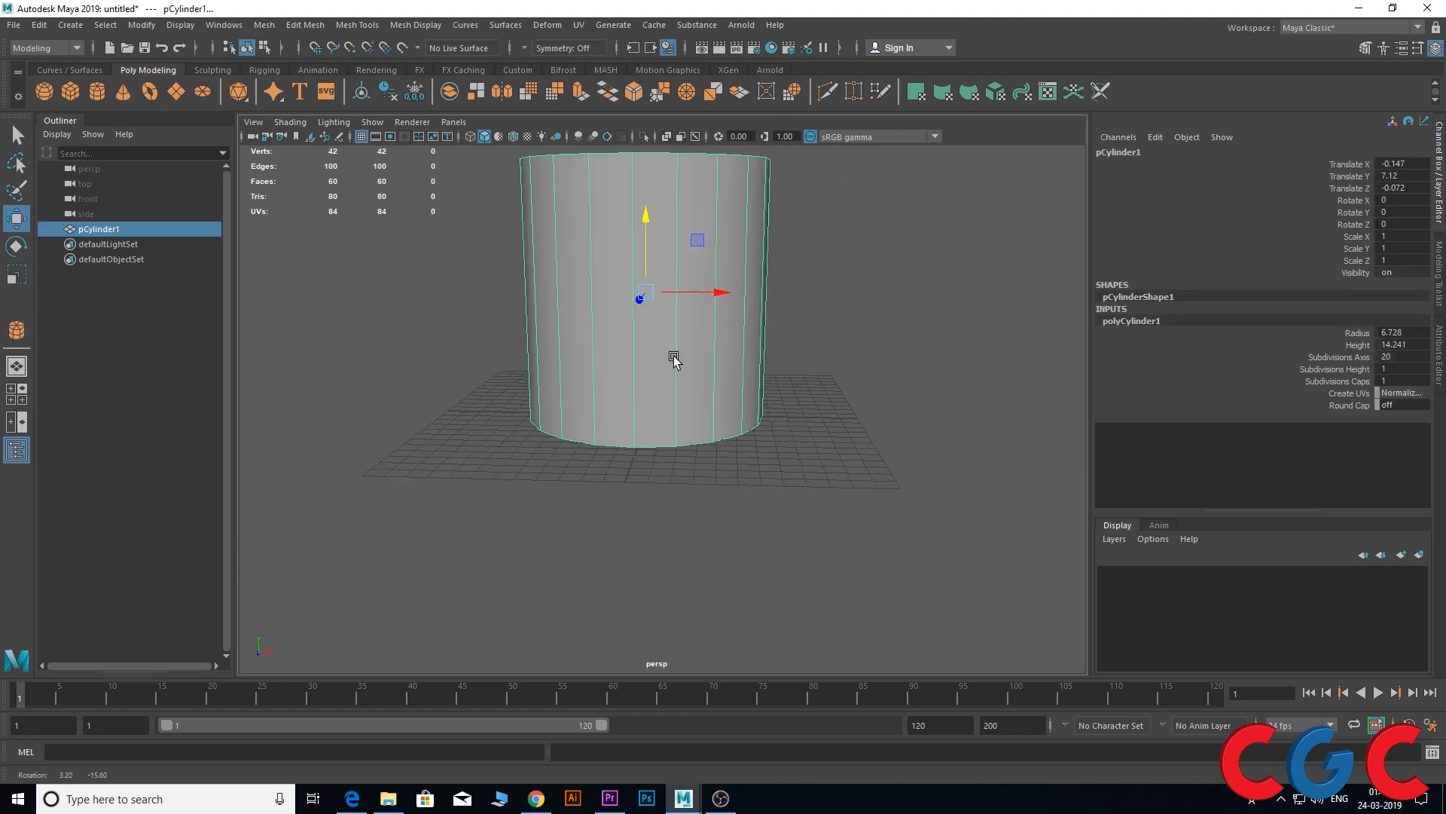
Set the cylinder's axis subdivisions to 18, its radius to 7 and its height to 15
double_click(1403, 356)
type("18")
key("Return")
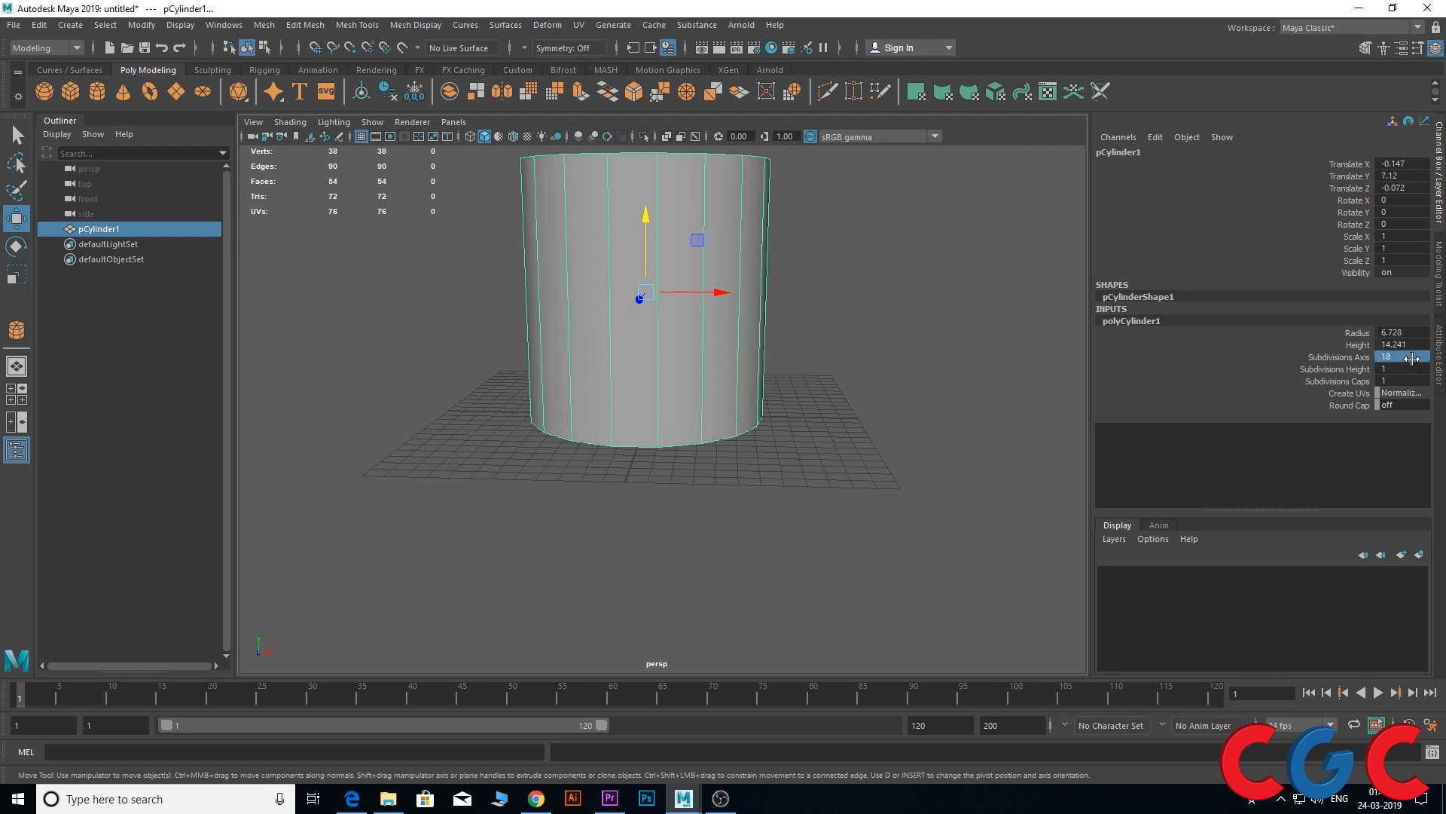
double_click(1414, 332)
type("7")
key("Tab")
type("15")
key("Tab")
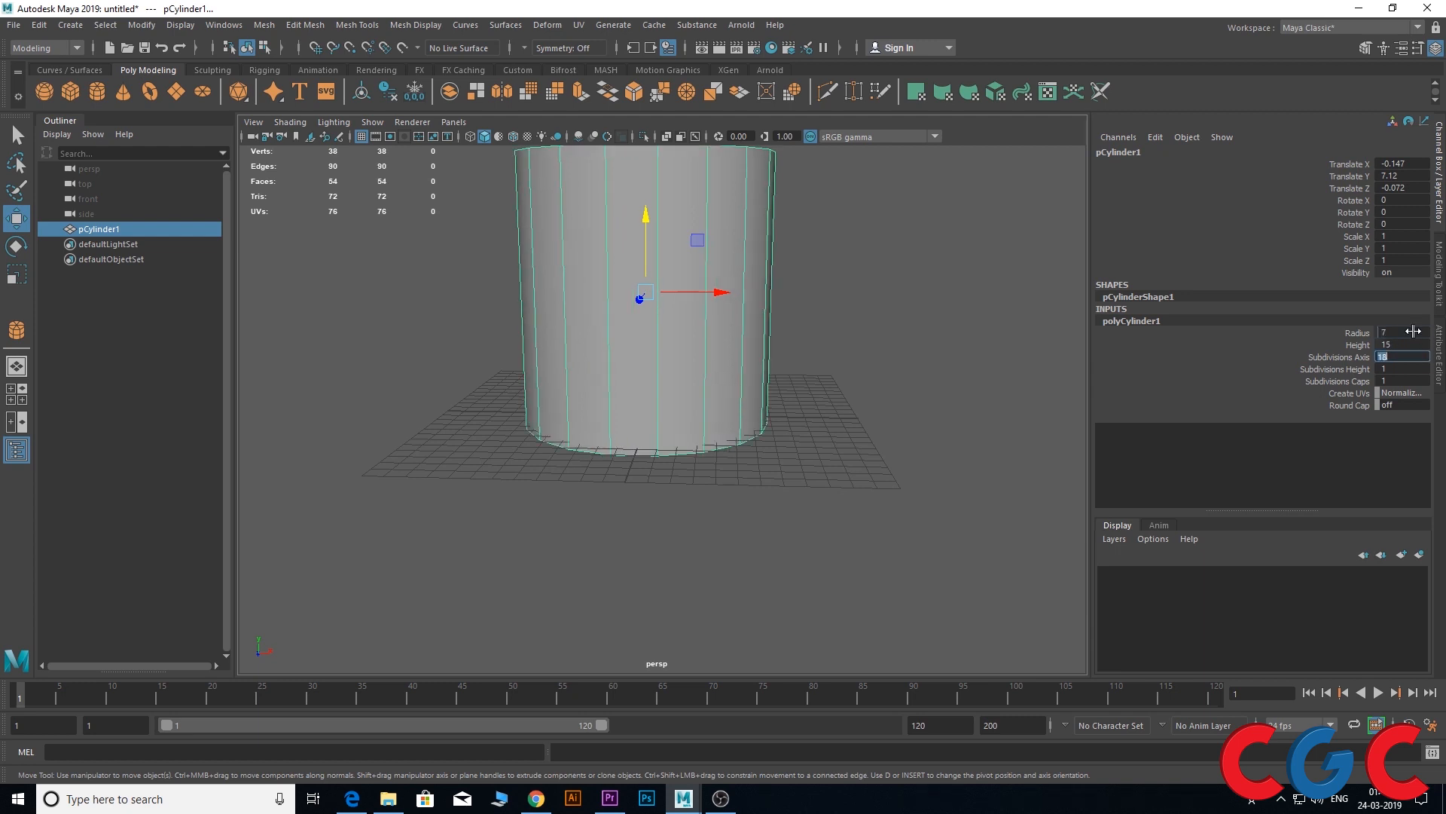
Set the cylinder's height subdivisions to 6
left_click(1349, 368)
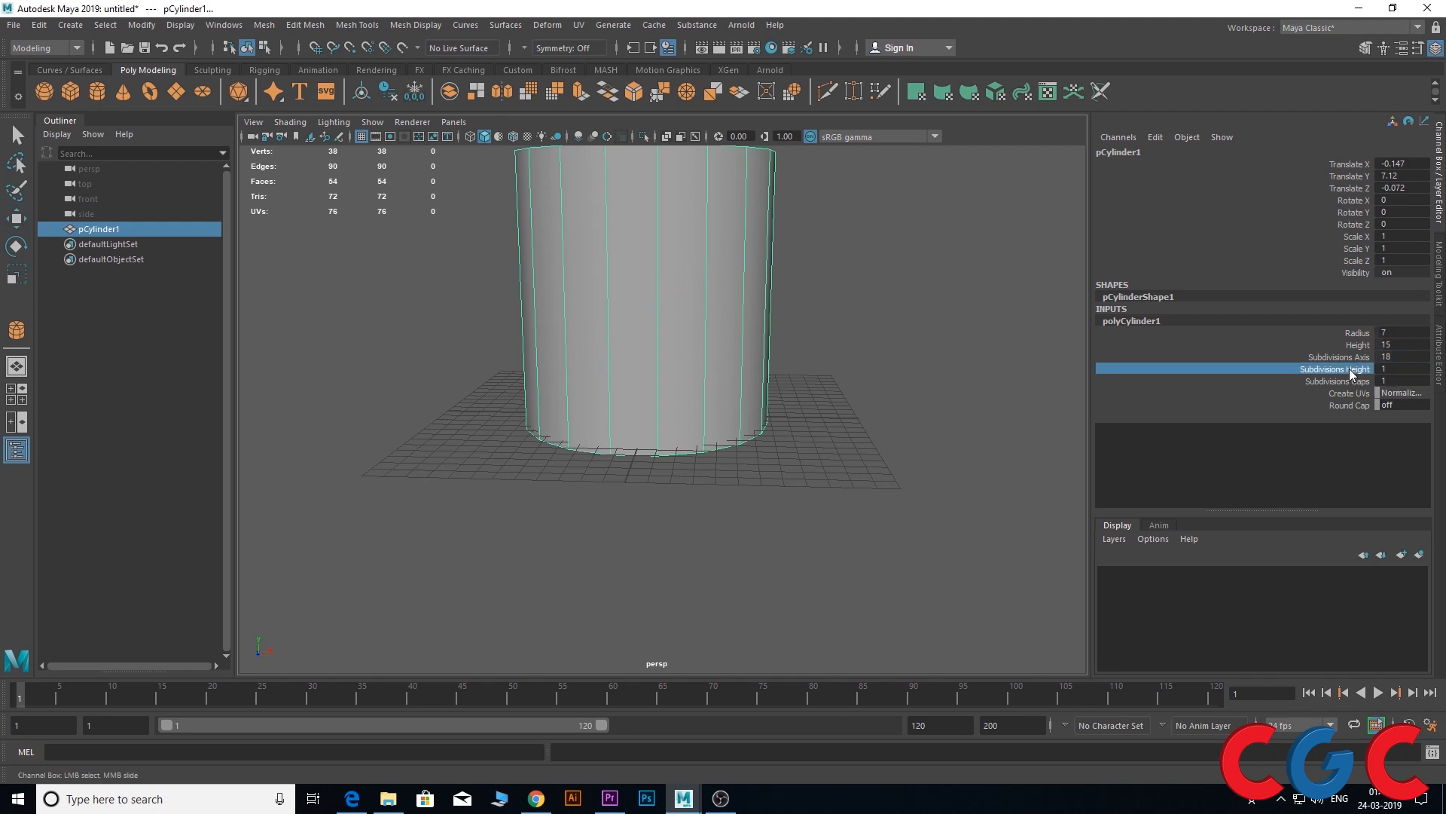
double_click(1399, 368)
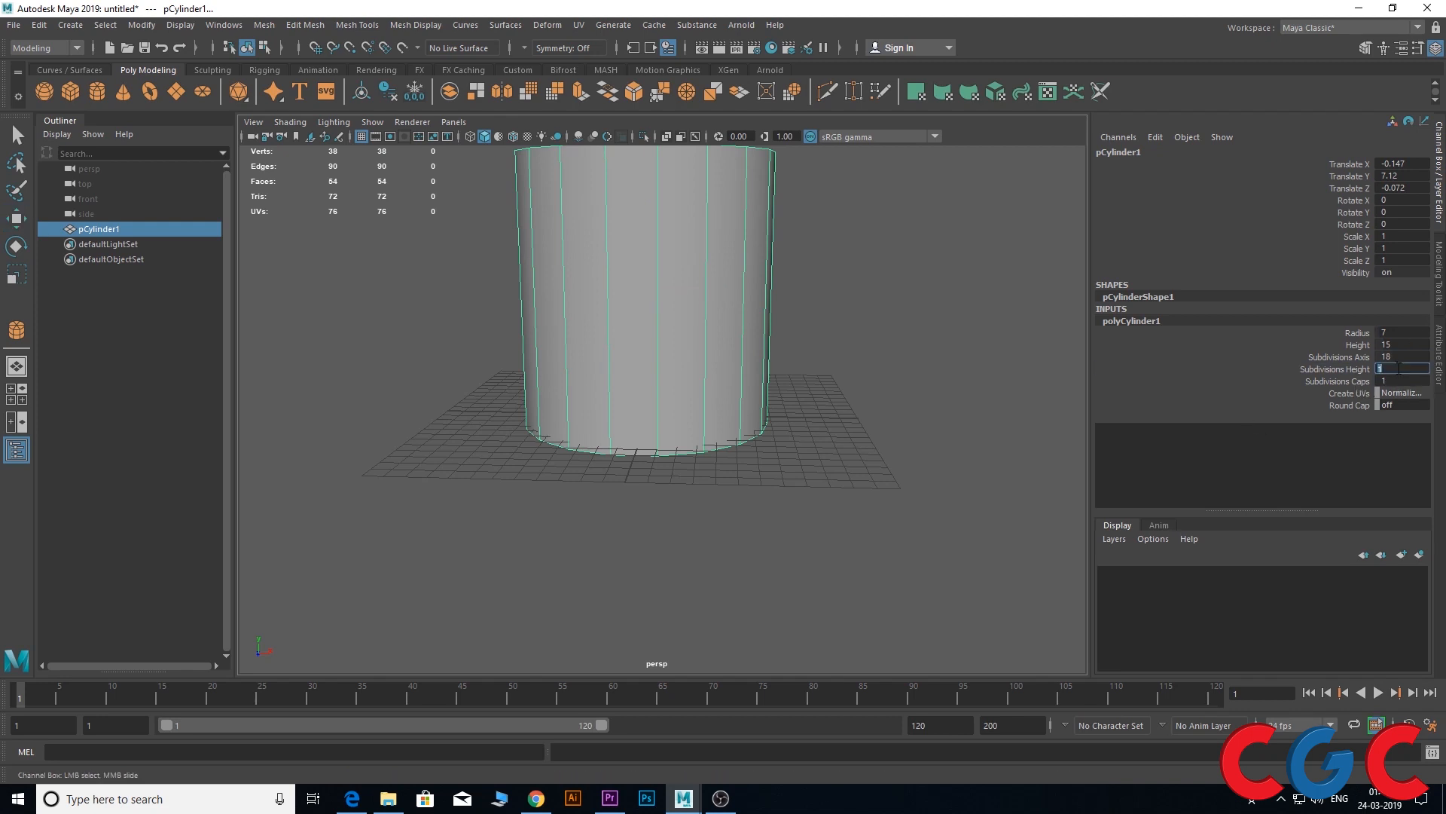
type("6")
key("Return")
Move the cylinder up along the Y axis to a height position of about 8.16
left_click_drag(533, 519, 665, 408, "alt")
scroll(665, 399, "up", 3)
middle_click_drag(663, 394, 665, 457, "alt")
key("w")
left_click_drag(641, 266, 643, 240)
scroll(663, 317, "down", 3)
left_click_drag(689, 368, 644, 367, "alt")
scroll(644, 370, "up", 3)
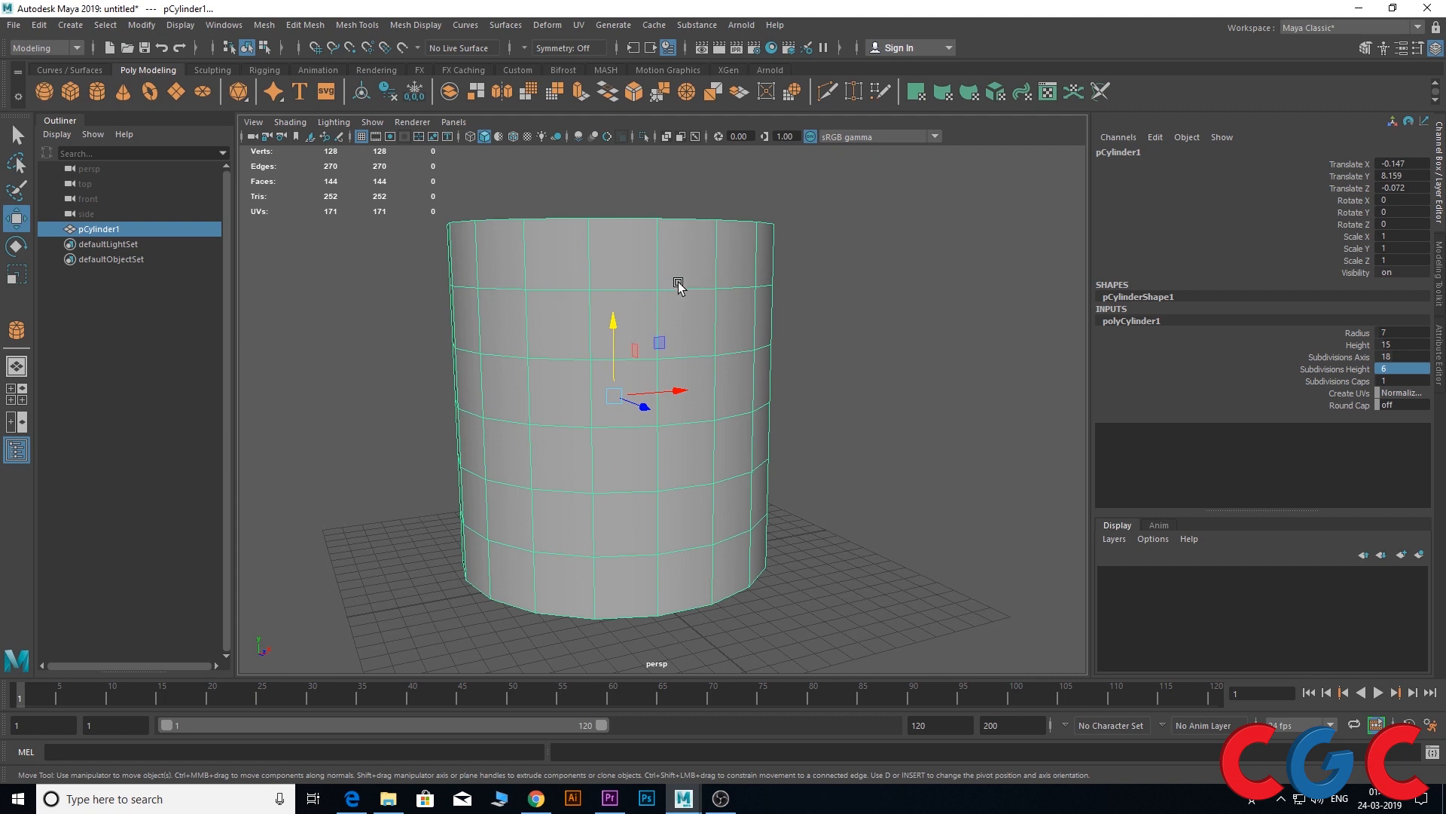
Activate the Multi-Cut tool on the cylinder with its settings open and review its keyboard and mouse shortcuts
right_click_drag(678, 285, 629, 288)
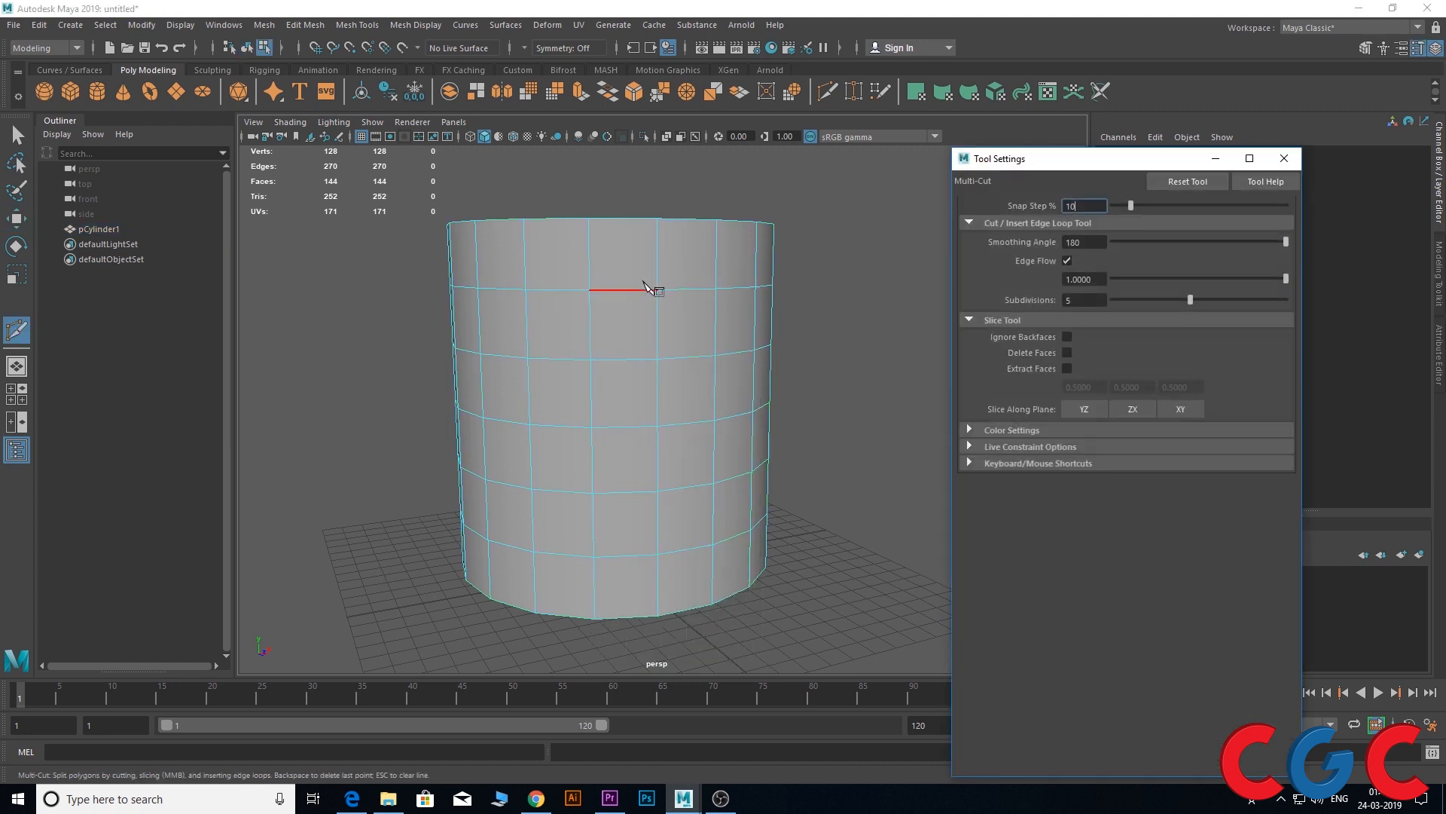
left_click_drag(993, 163, 1024, 140)
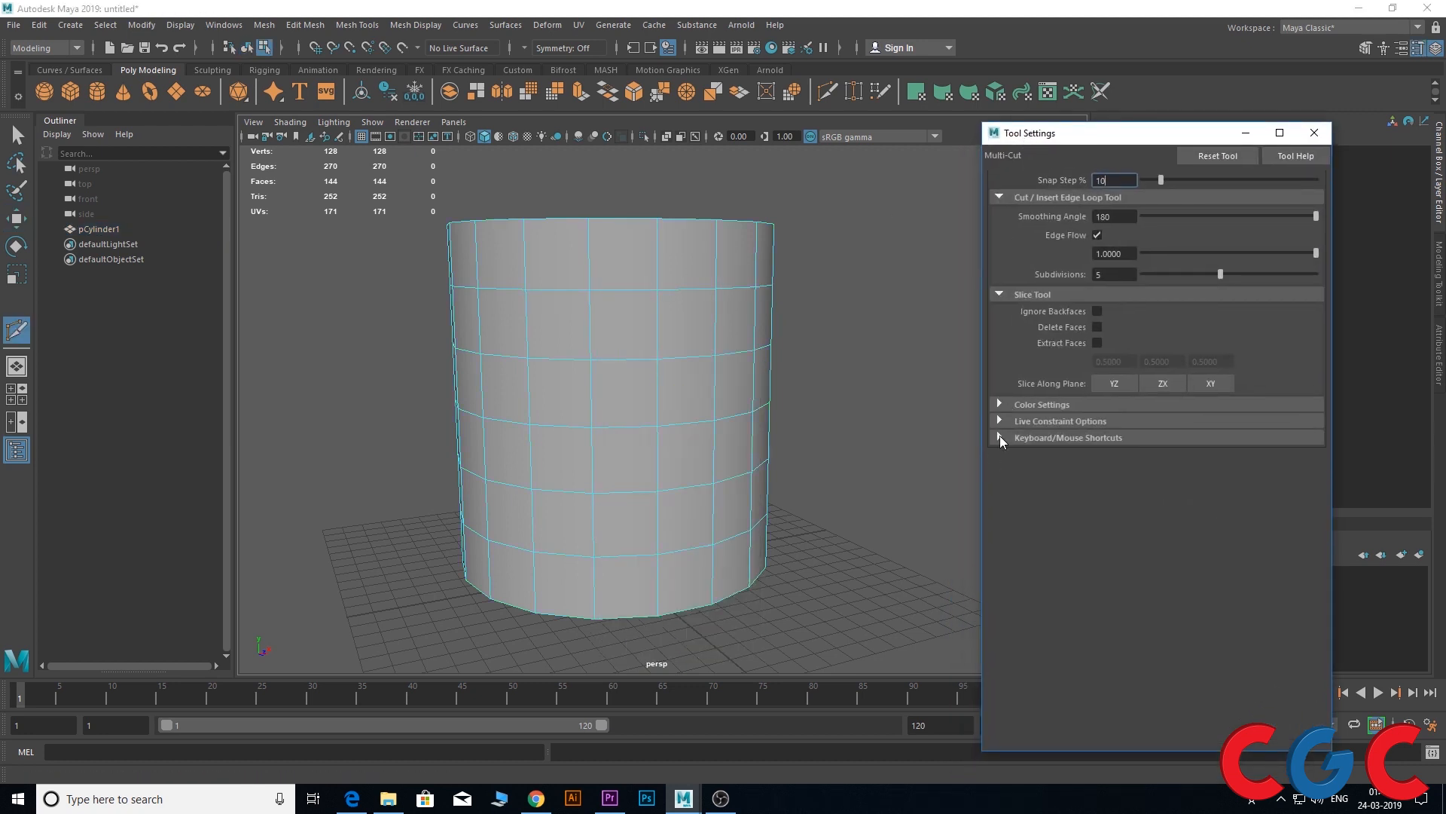
left_click(1006, 438)
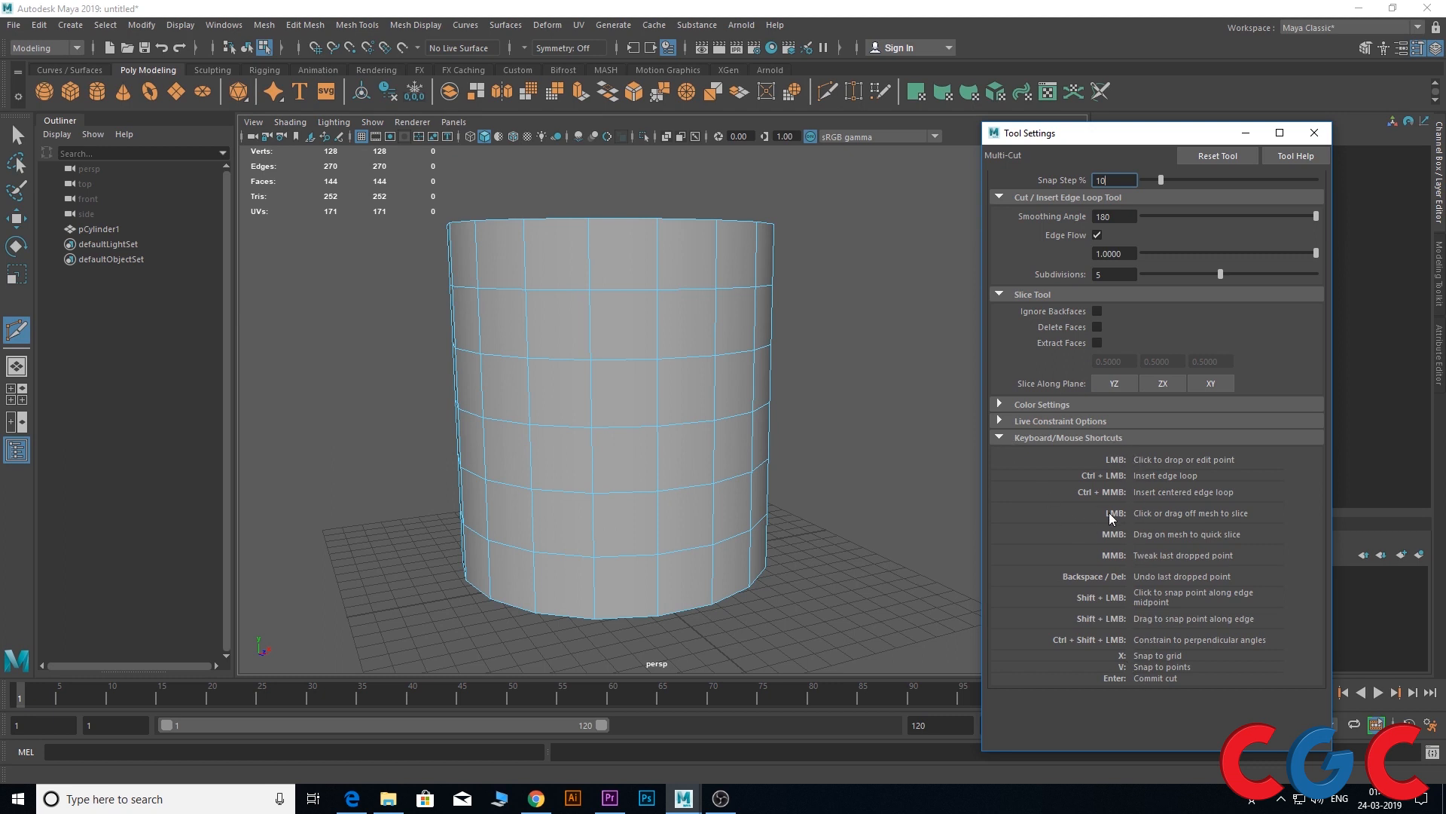
left_click(1009, 439)
left_click_drag(828, 322, 831, 361, "alt")
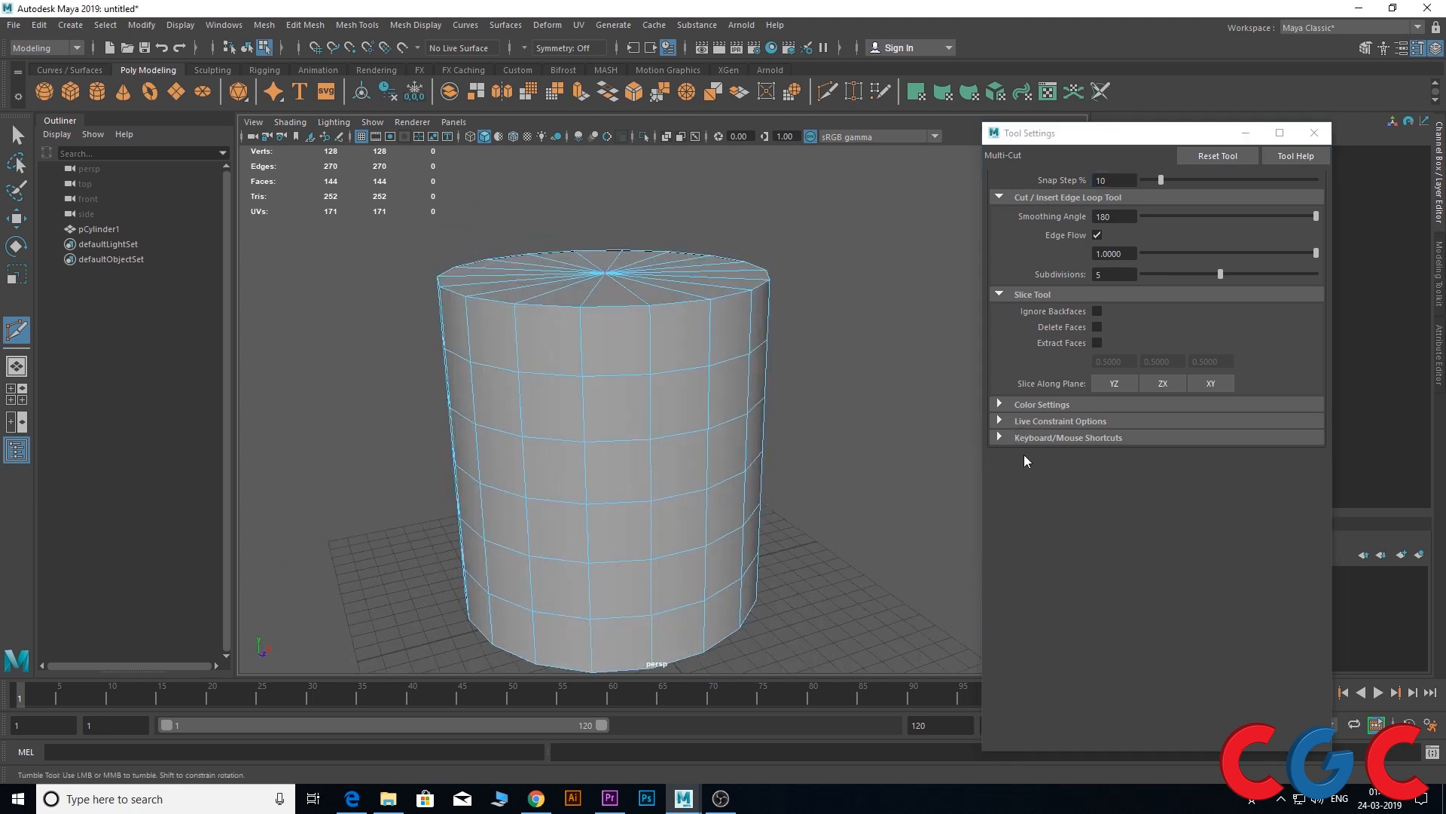
left_click(1006, 438)
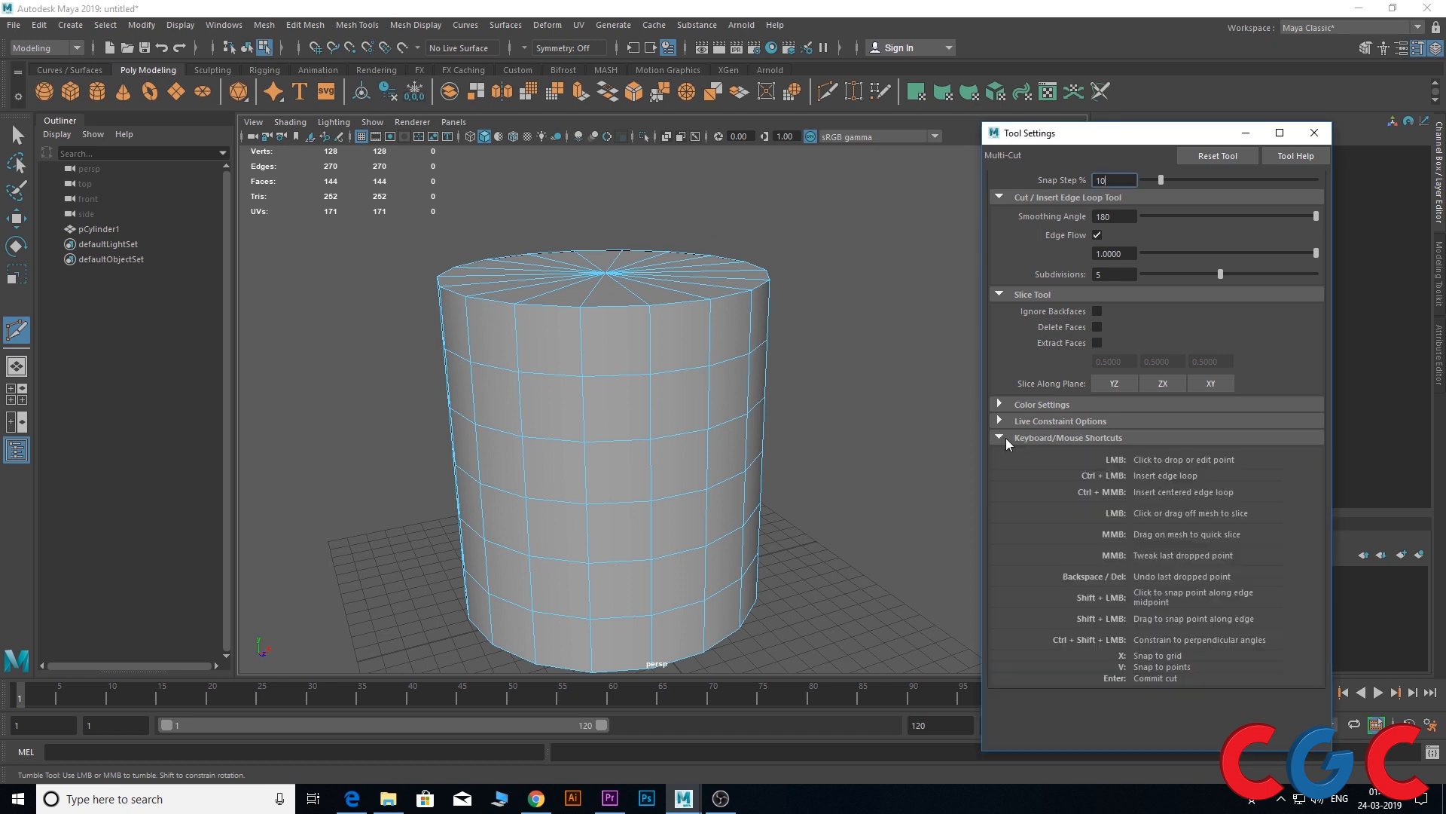
left_click(1006, 436)
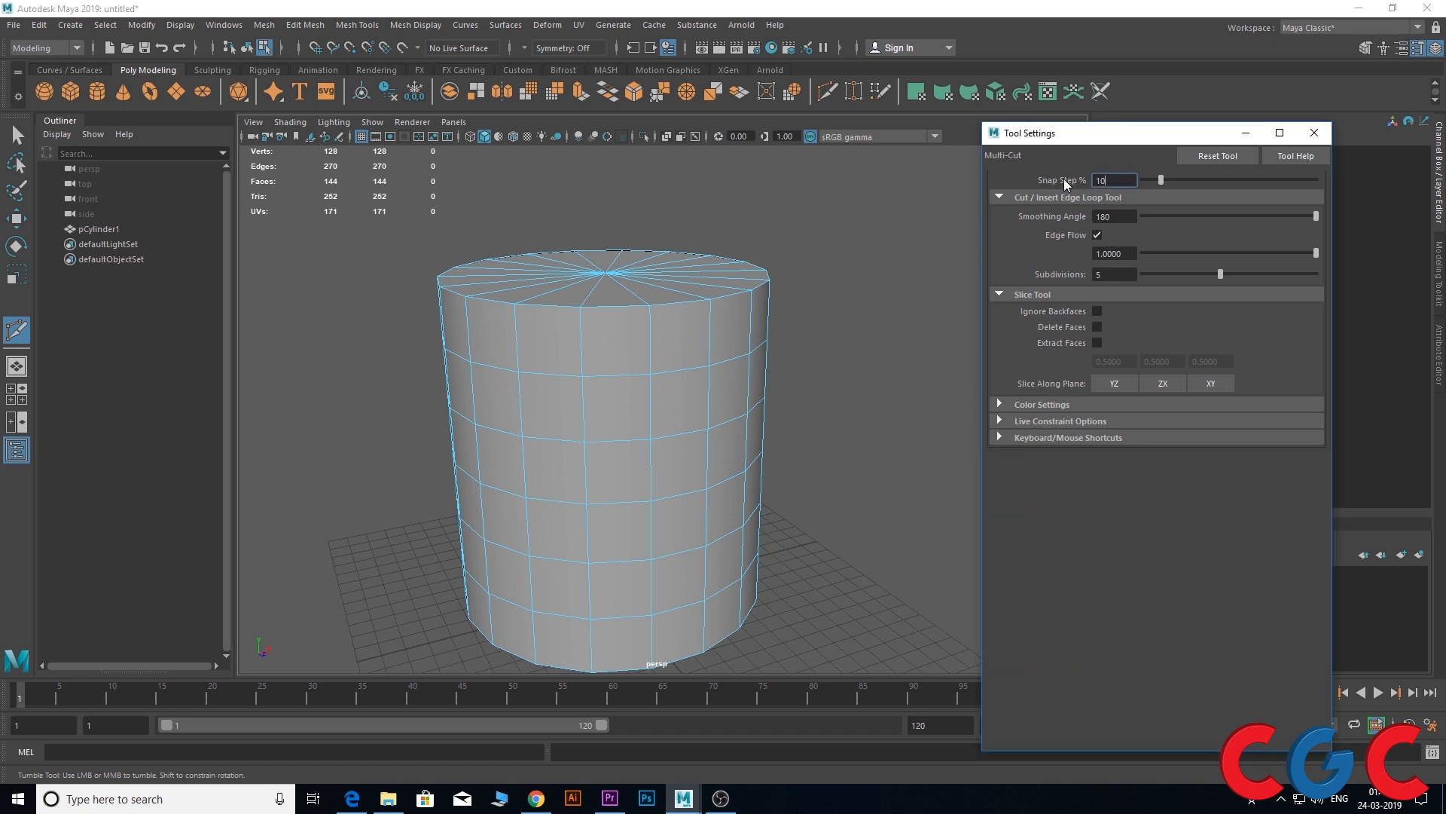
mouse_move(833, 377)
left_mouse_down("alt")
mouse_move(811, 384)
mouse_move(825, 387)
left_mouse_up("alt")
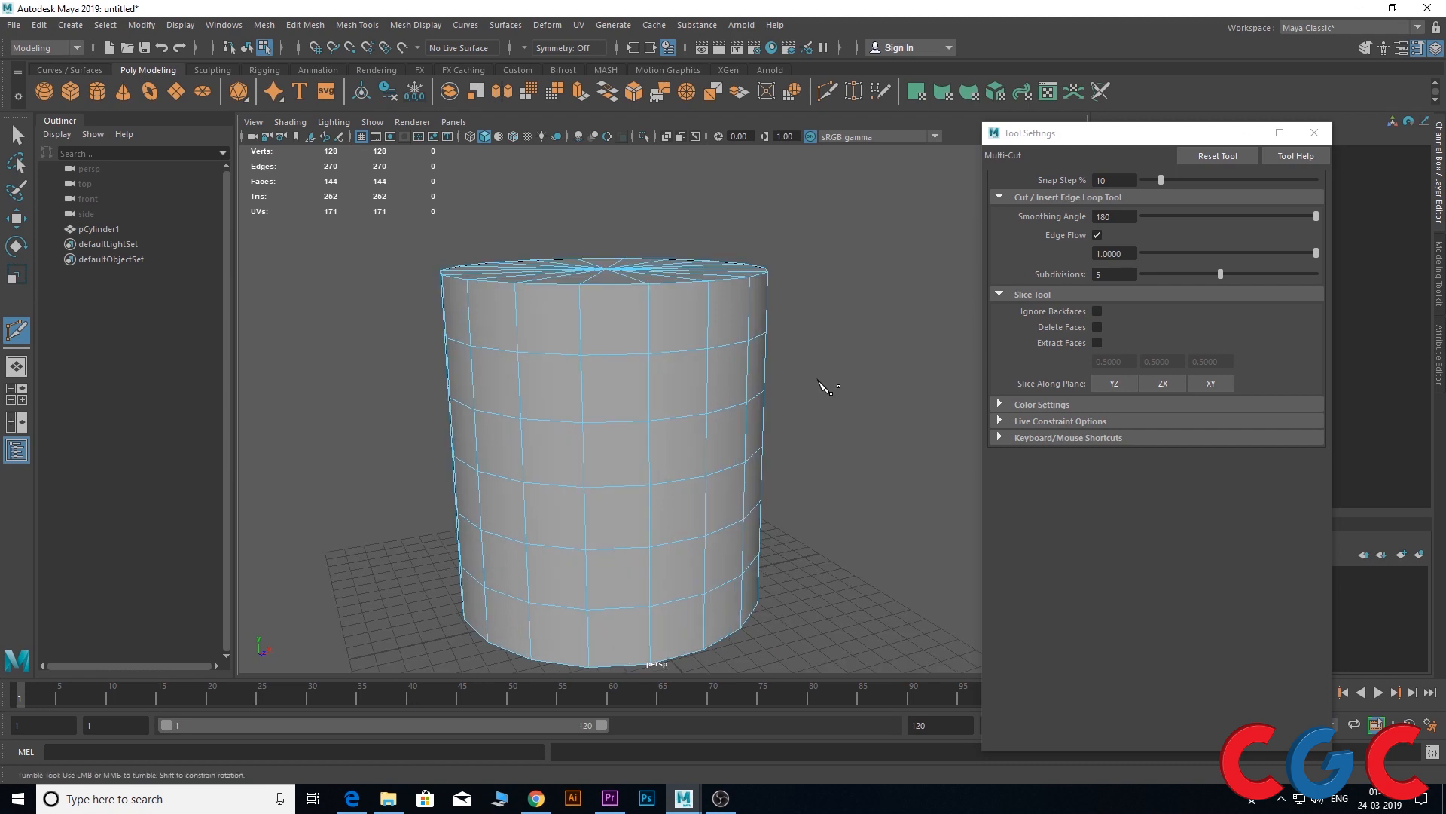
scroll(631, 365, "up", 3)
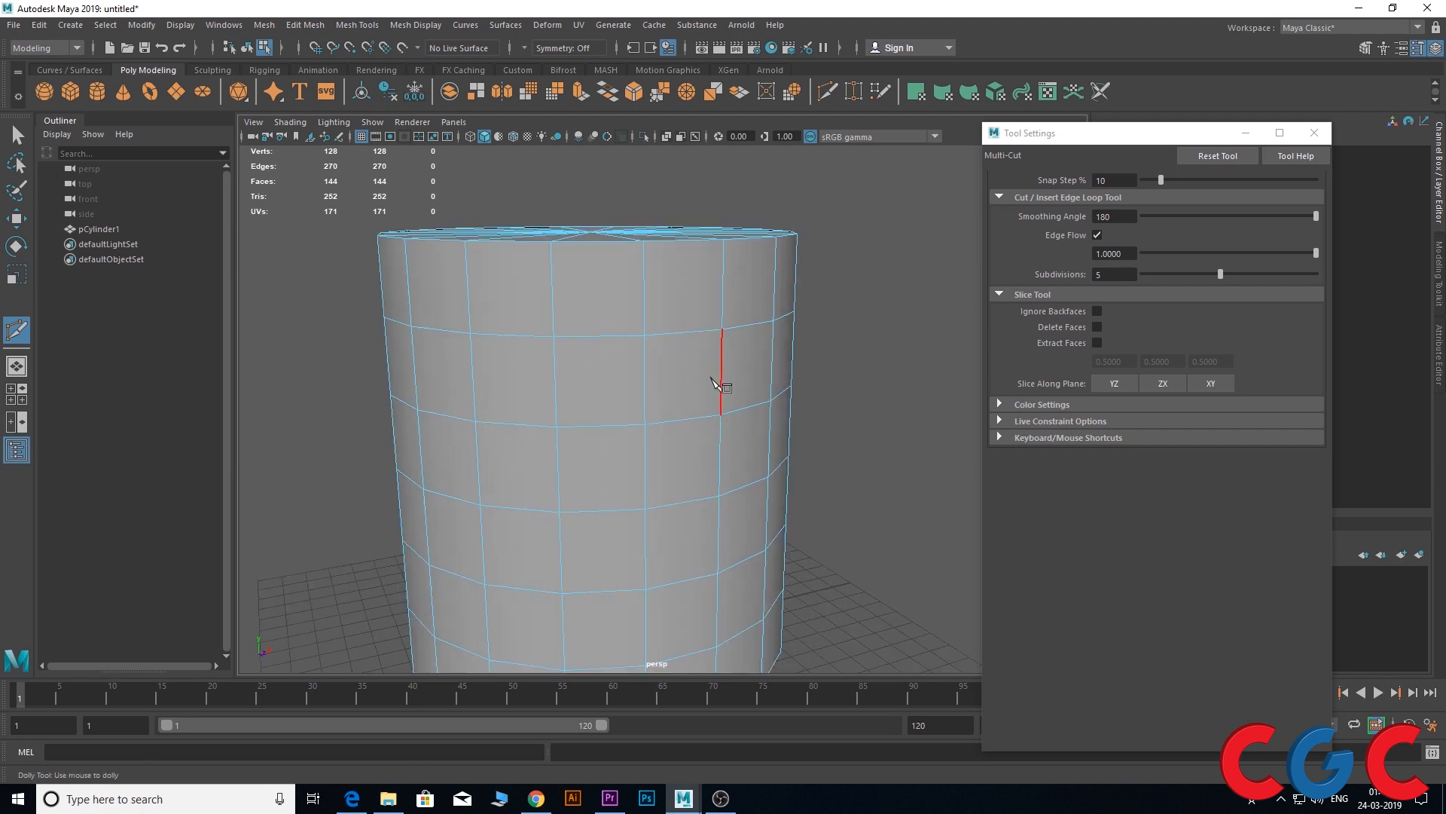
left_click(559, 434)
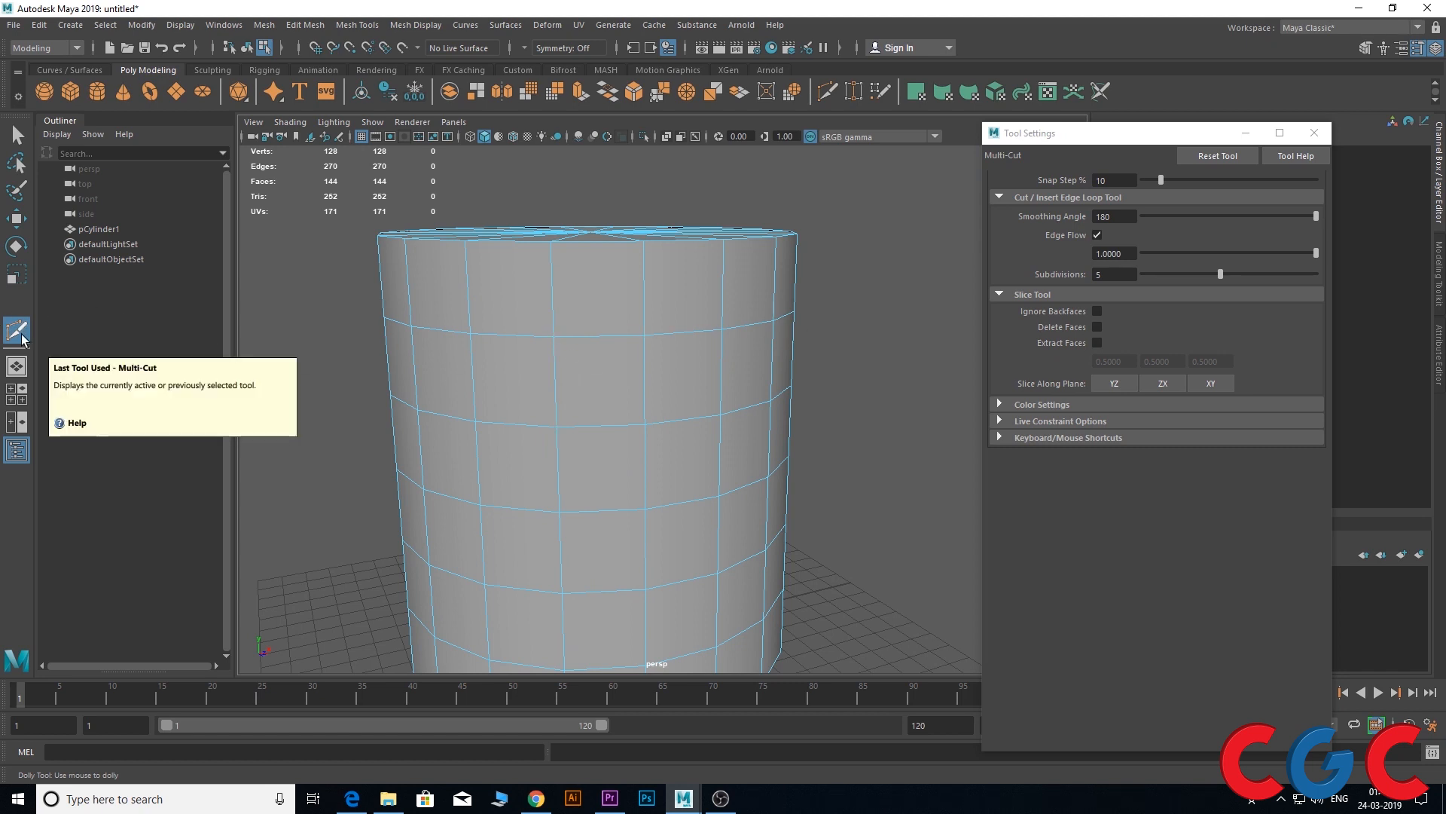
left_click(554, 337)
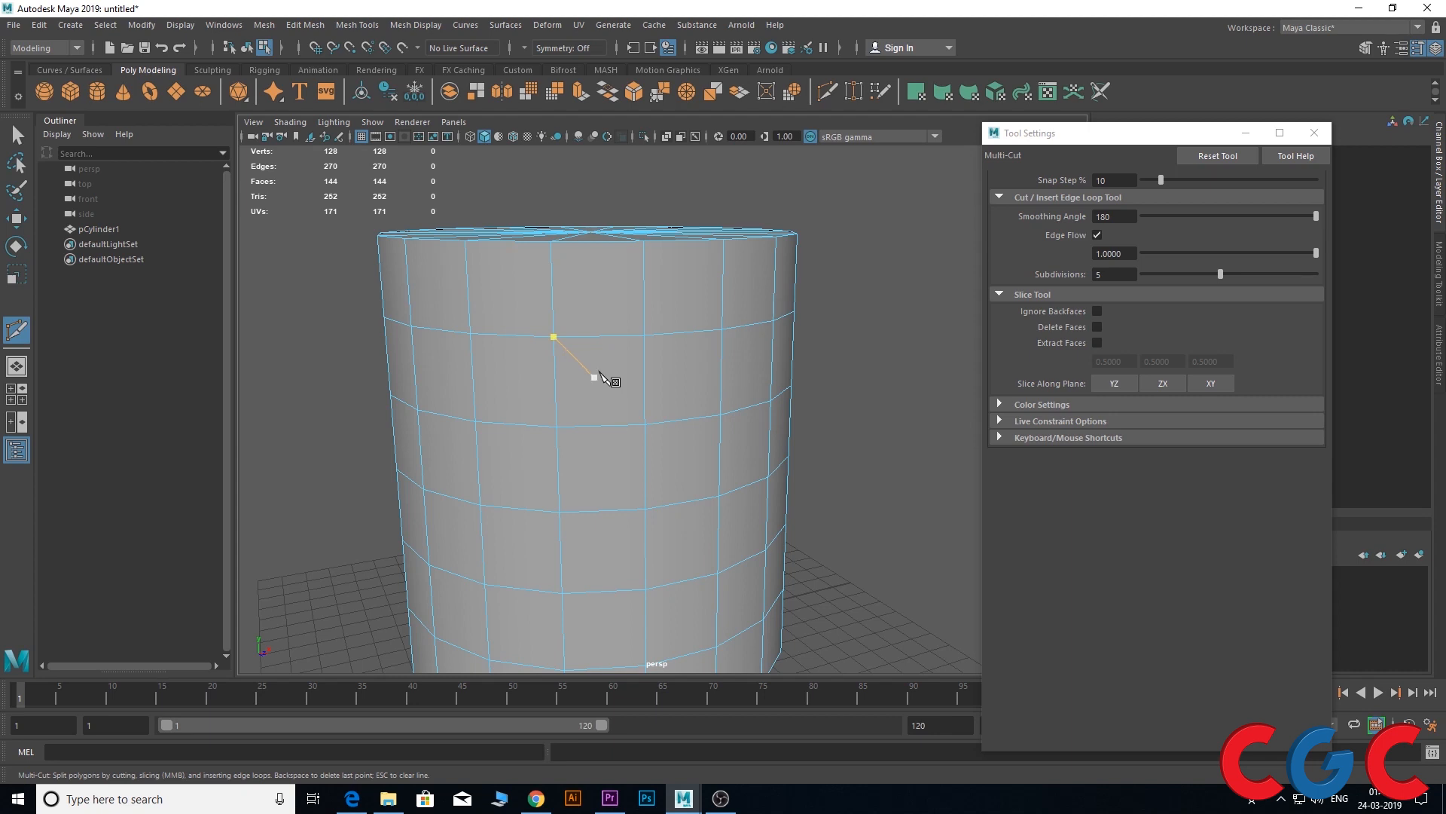
key("Escape")
left_click(646, 424)
key("Escape")
scroll(598, 339, "up", 5)
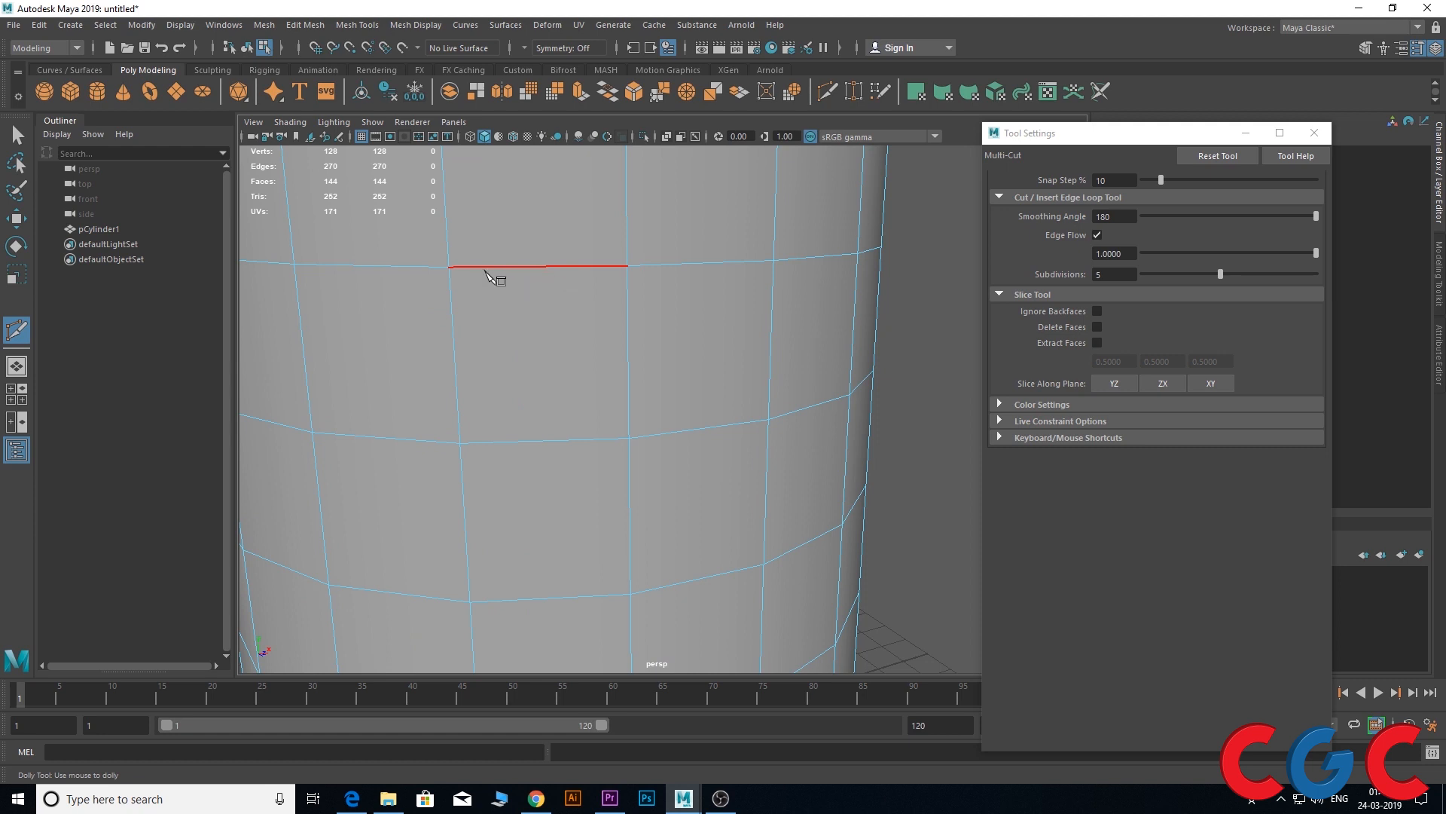
Try a Multi-Cut point snapped along a horizontal edge of the cylinder with the snap step set to 10%
left_click(540, 268, "shift")
left_click(540, 269, "shift")
mouse_move(541, 270)
left_mouse_down("shift")
mouse_move(450, 270)
mouse_move(576, 271)
mouse_move(521, 273)
left_mouse_up("shift")
double_click(1126, 181)
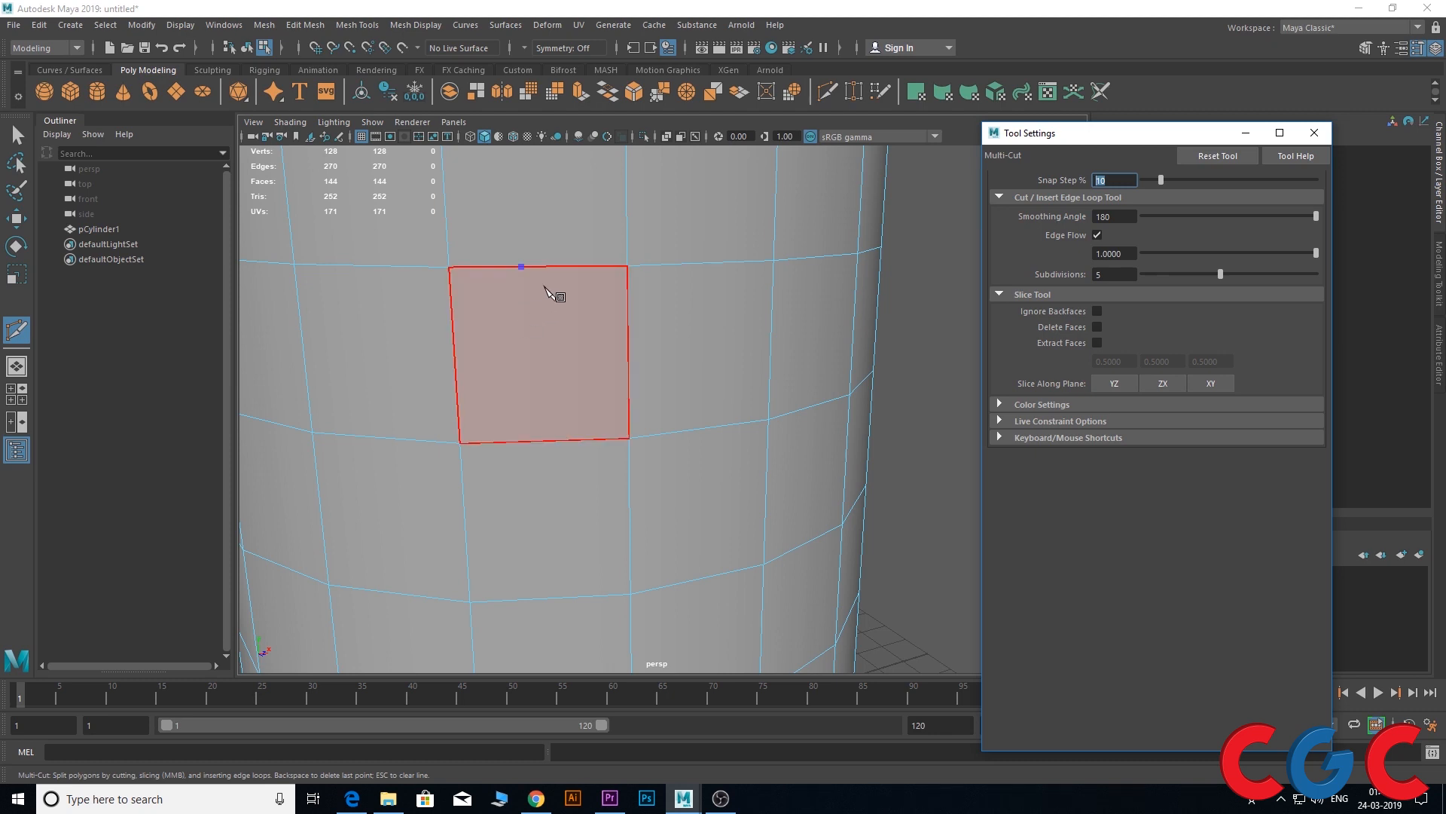
key("BackSpace")
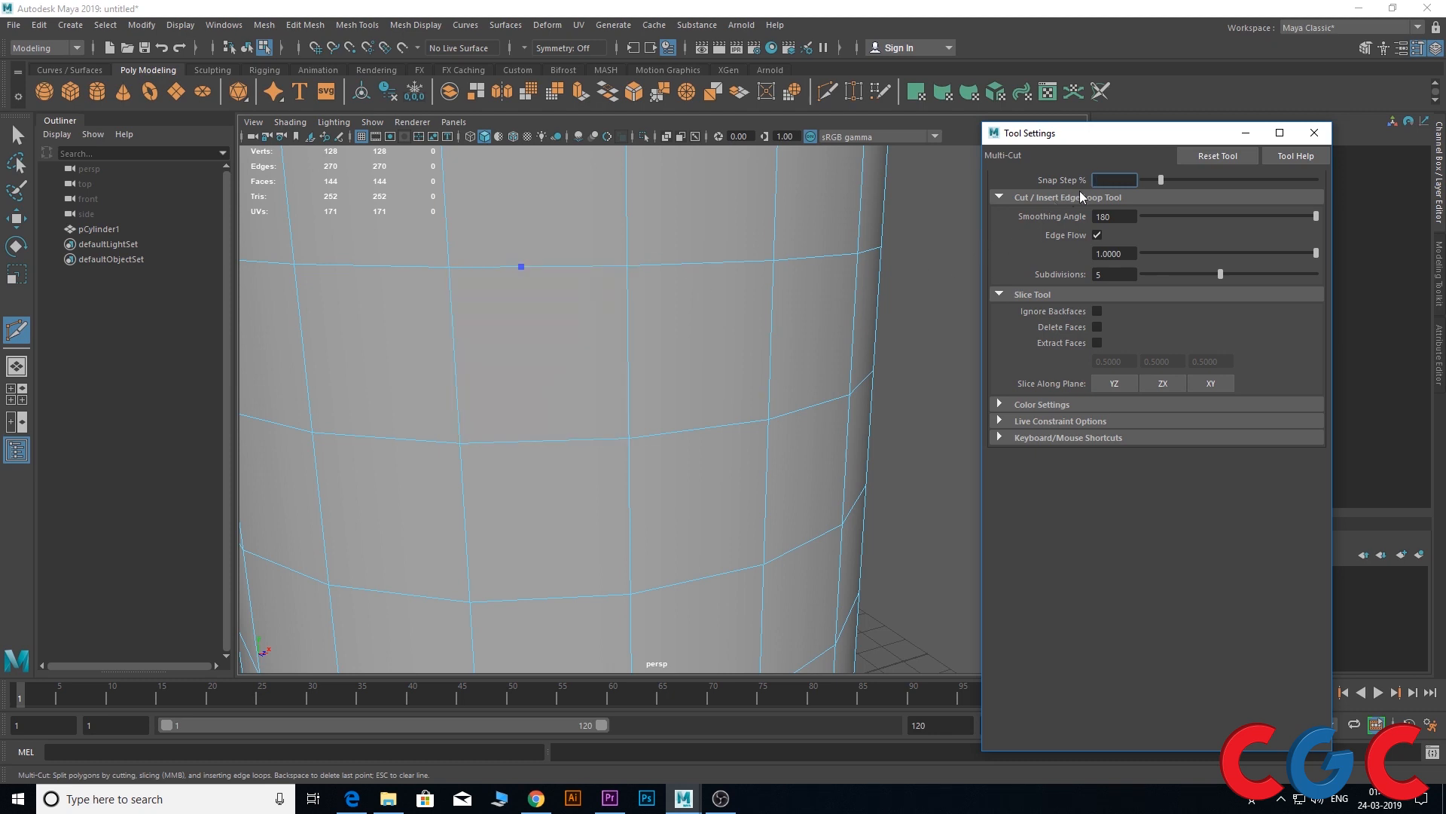
type("10")
key("Return")
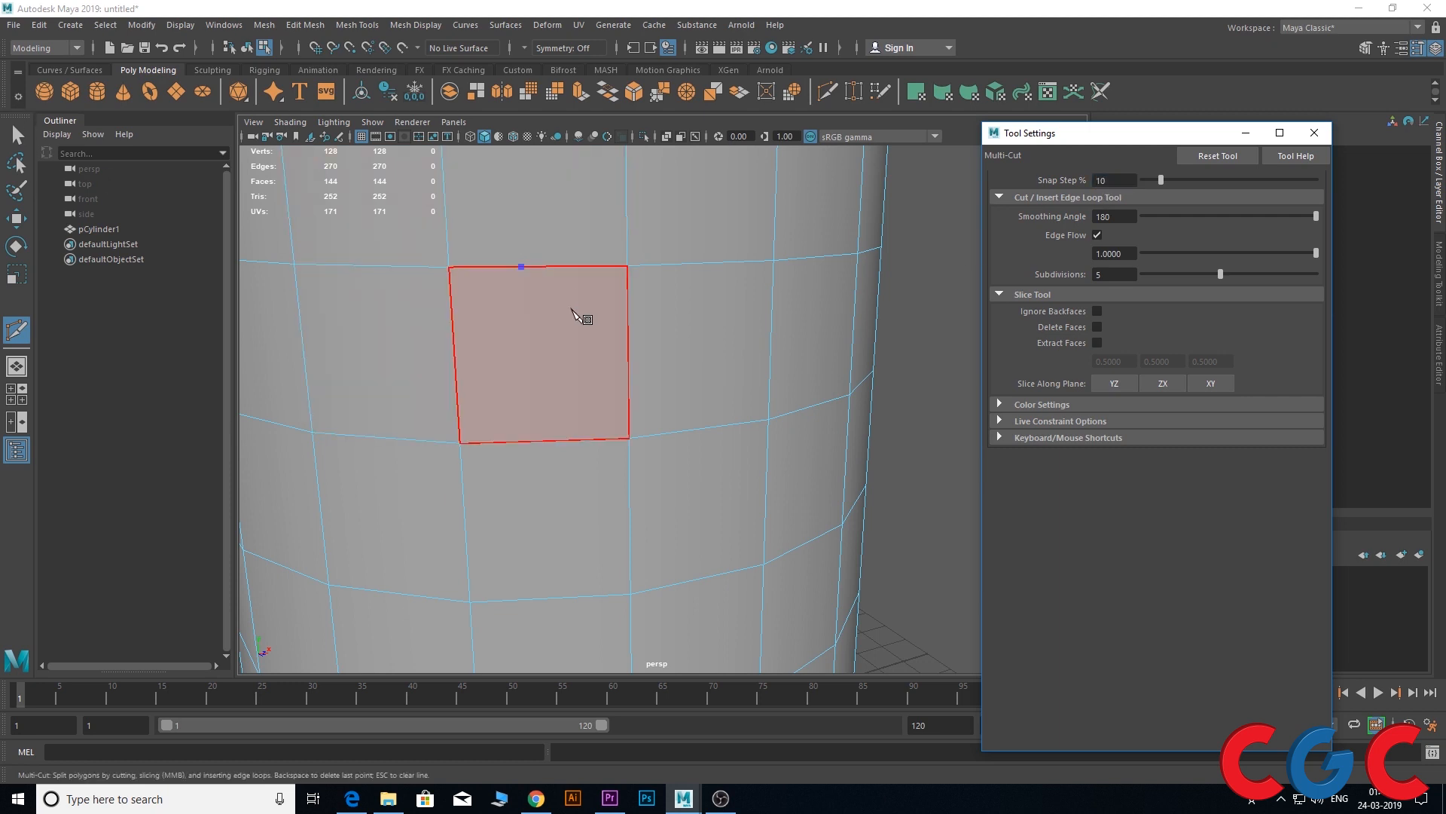
left_click(521, 267)
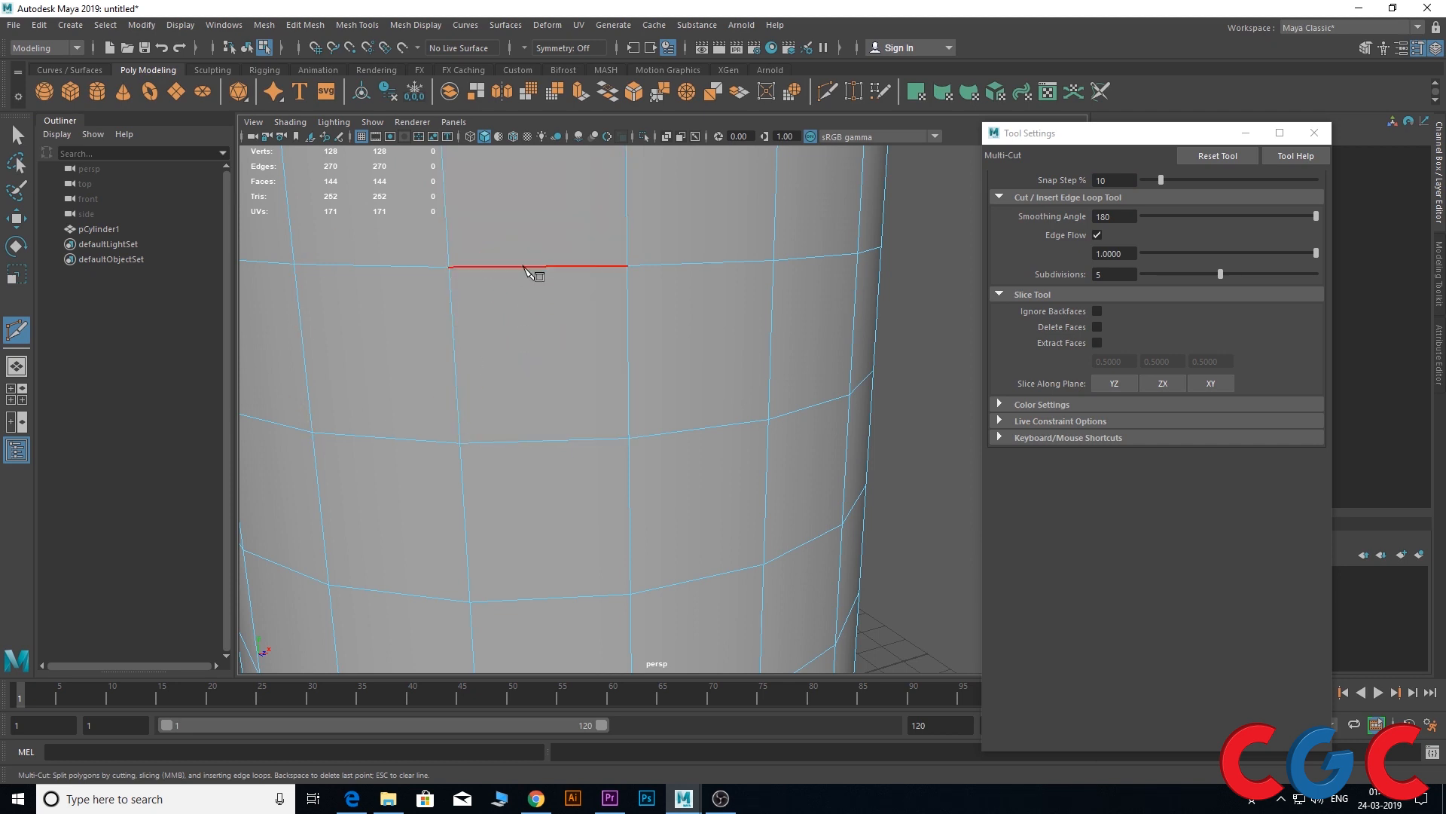
Set the Multi-Cut snap step to 25% and try a cut point snapped to the midpoint of the same edge
left_click(1047, 176)
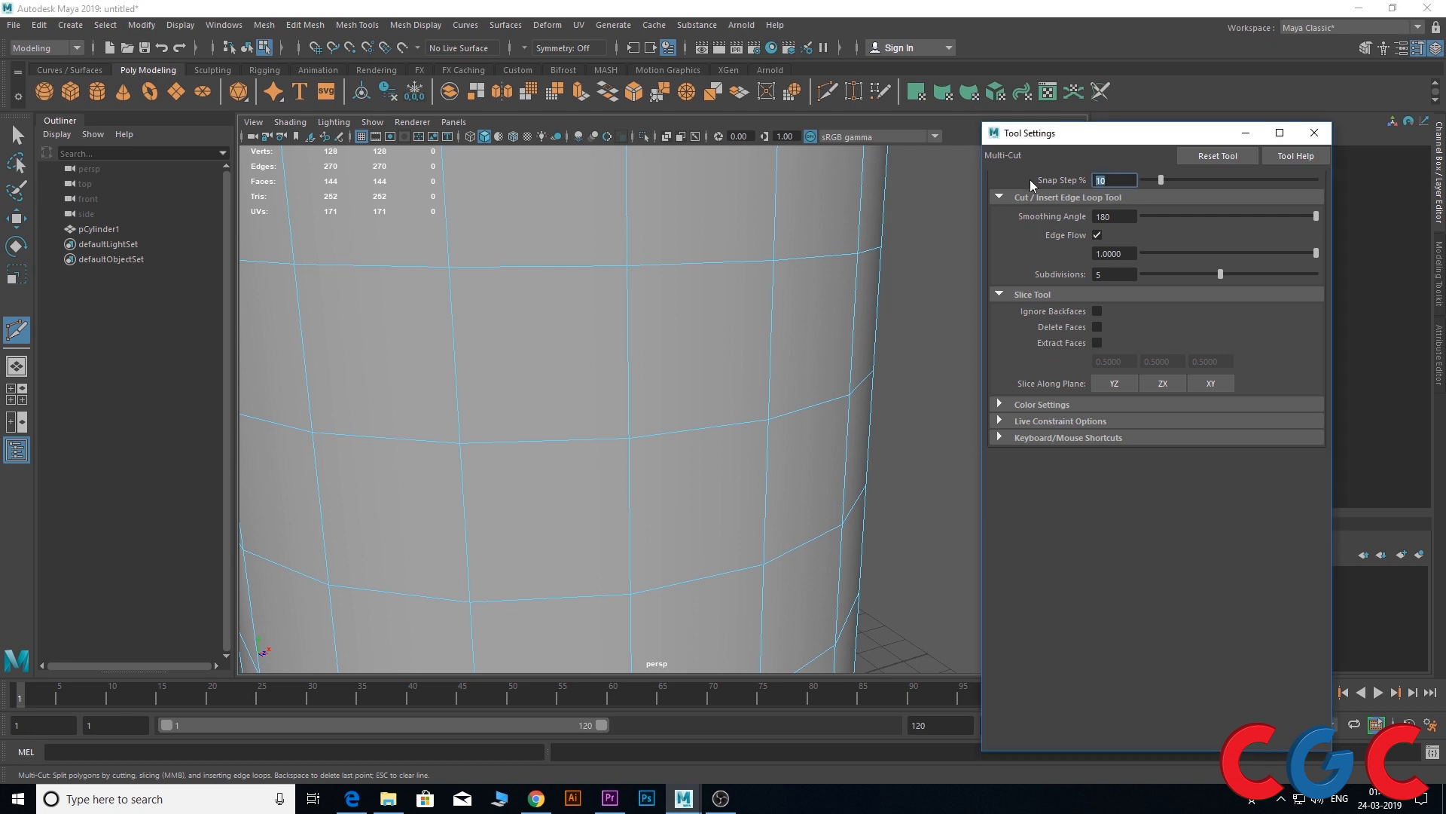
type("25")
key("Return")
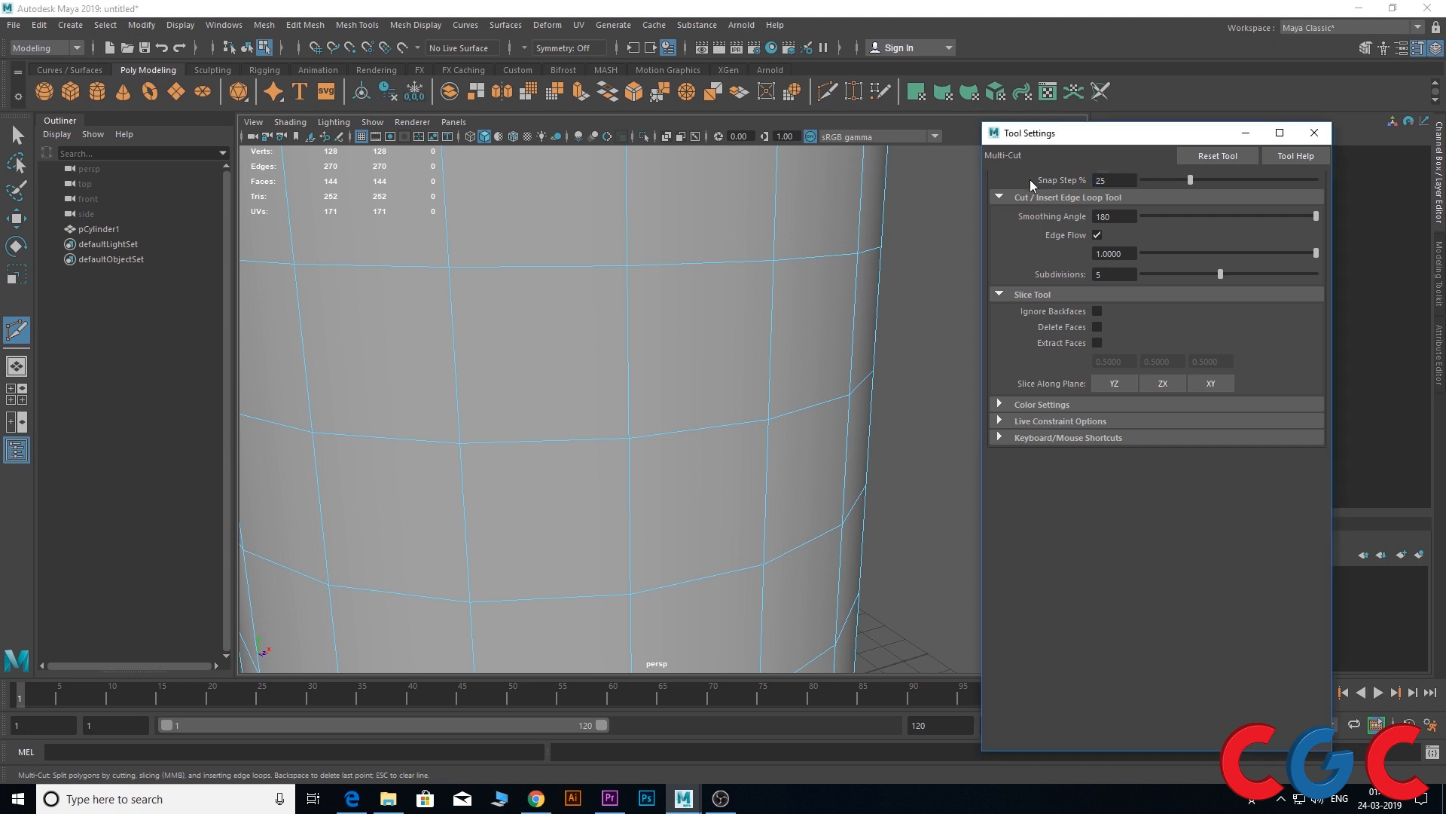
left_click(539, 267, "shift")
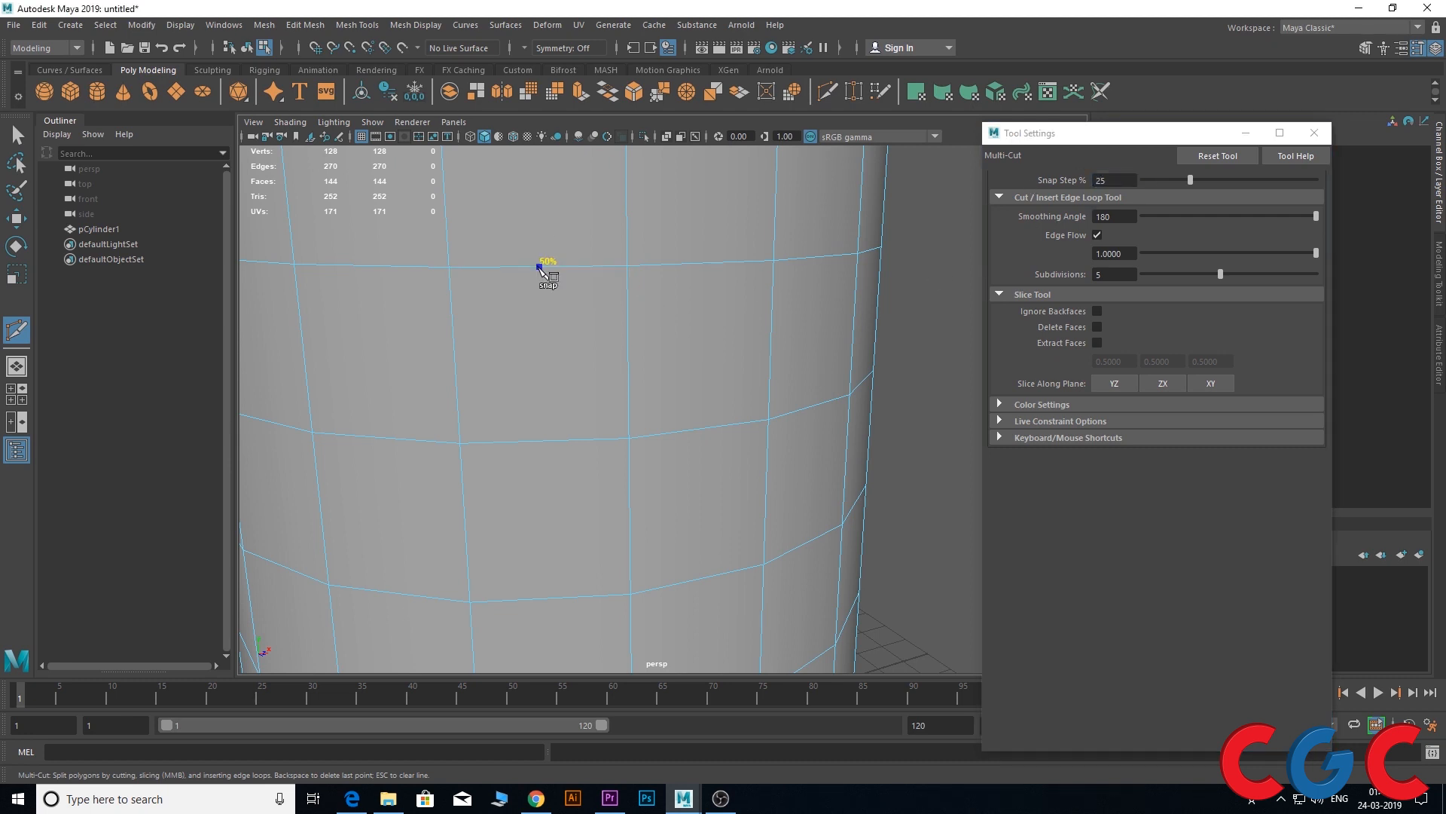
mouse_move(539, 267)
left_mouse_down("shift")
mouse_move(473, 278)
mouse_move(599, 271)
mouse_move(549, 277)
left_mouse_up("shift")
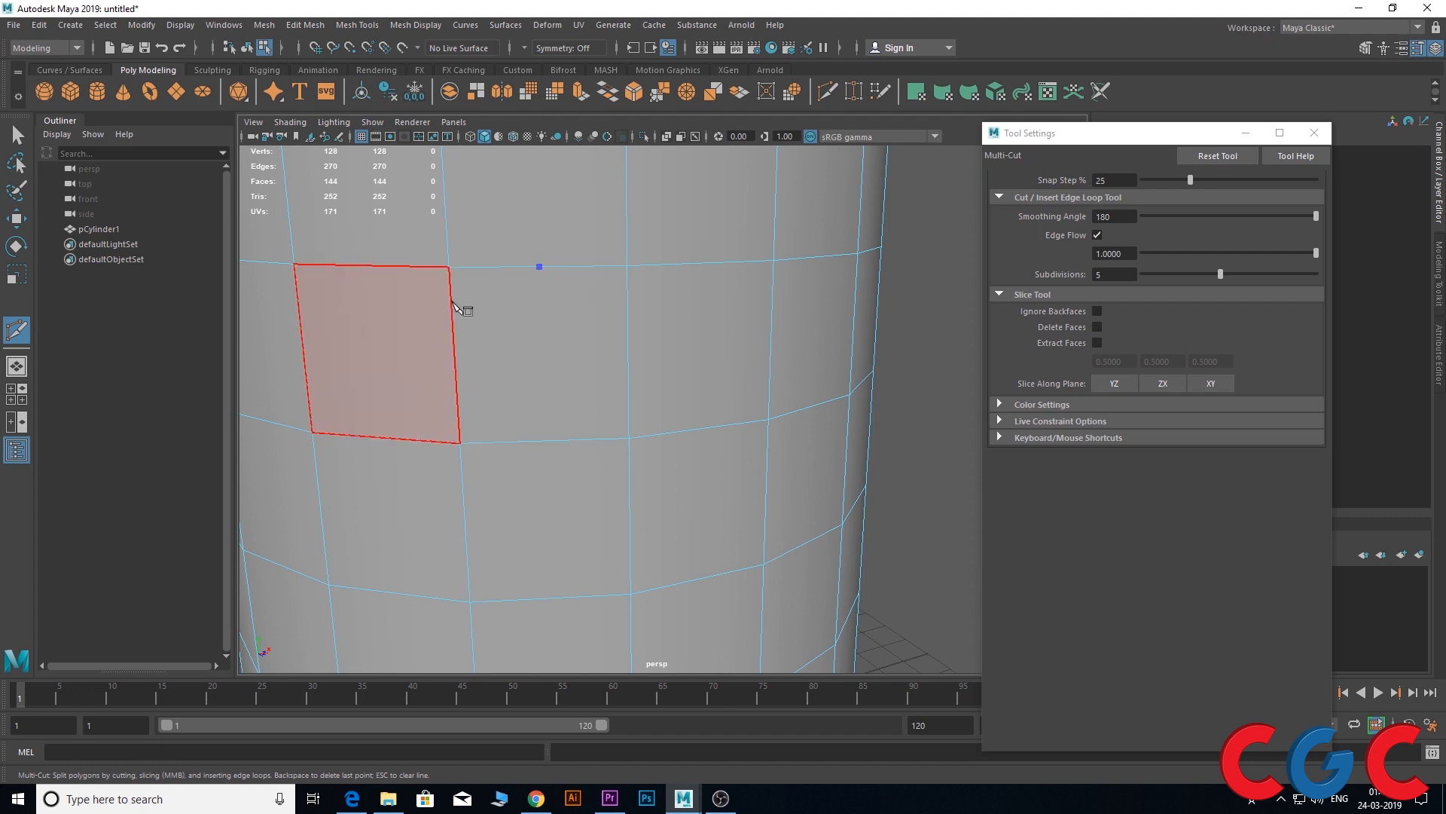
left_click(534, 293)
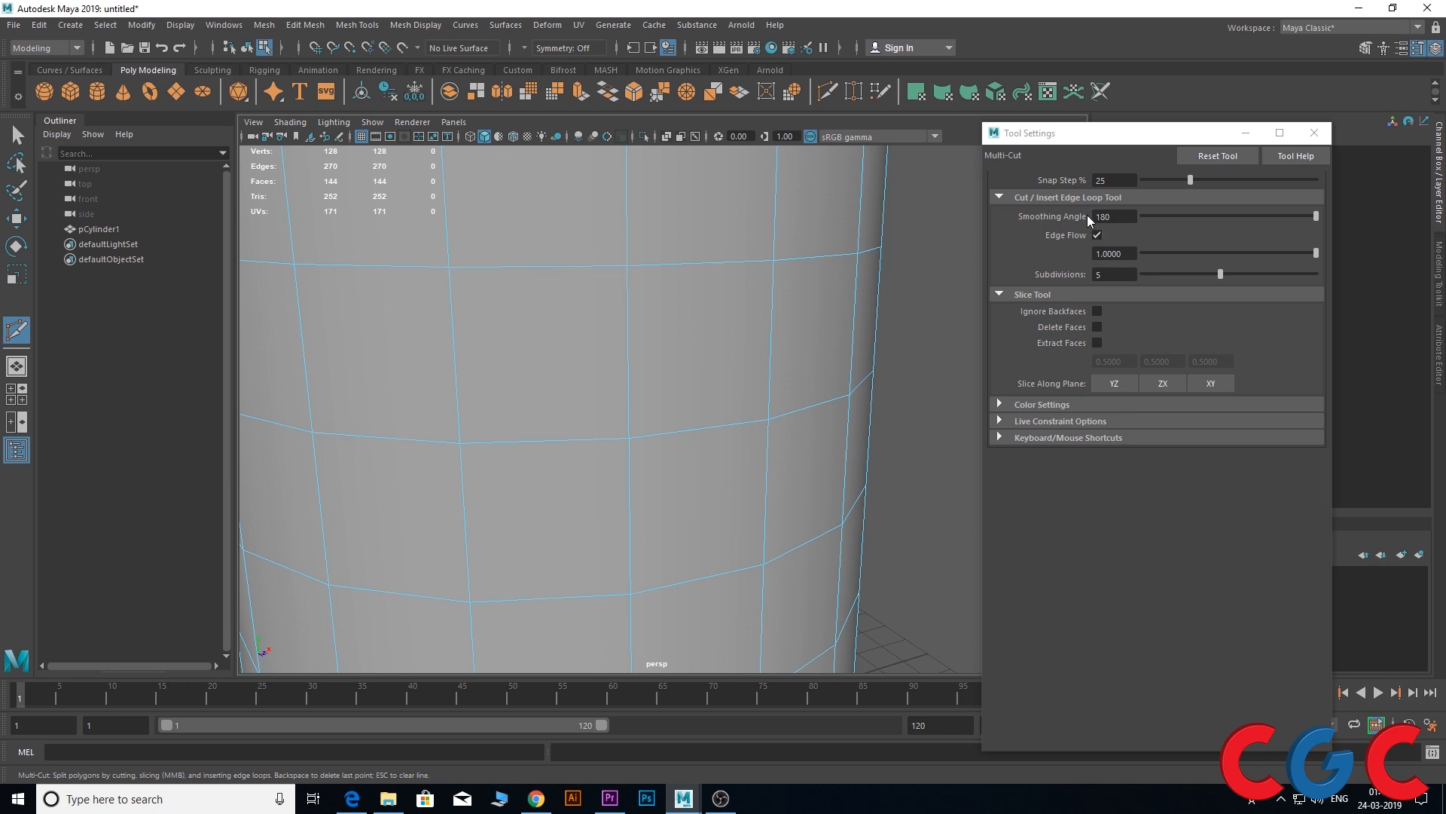
Reset the Multi-Cut tool settings to their defaults
scroll(628, 301, "down", 6)
left_click_drag(588, 404, 667, 401, "alt")
left_click_drag(722, 491, 698, 500, "alt")
left_click_drag(685, 404, 646, 387, "alt")
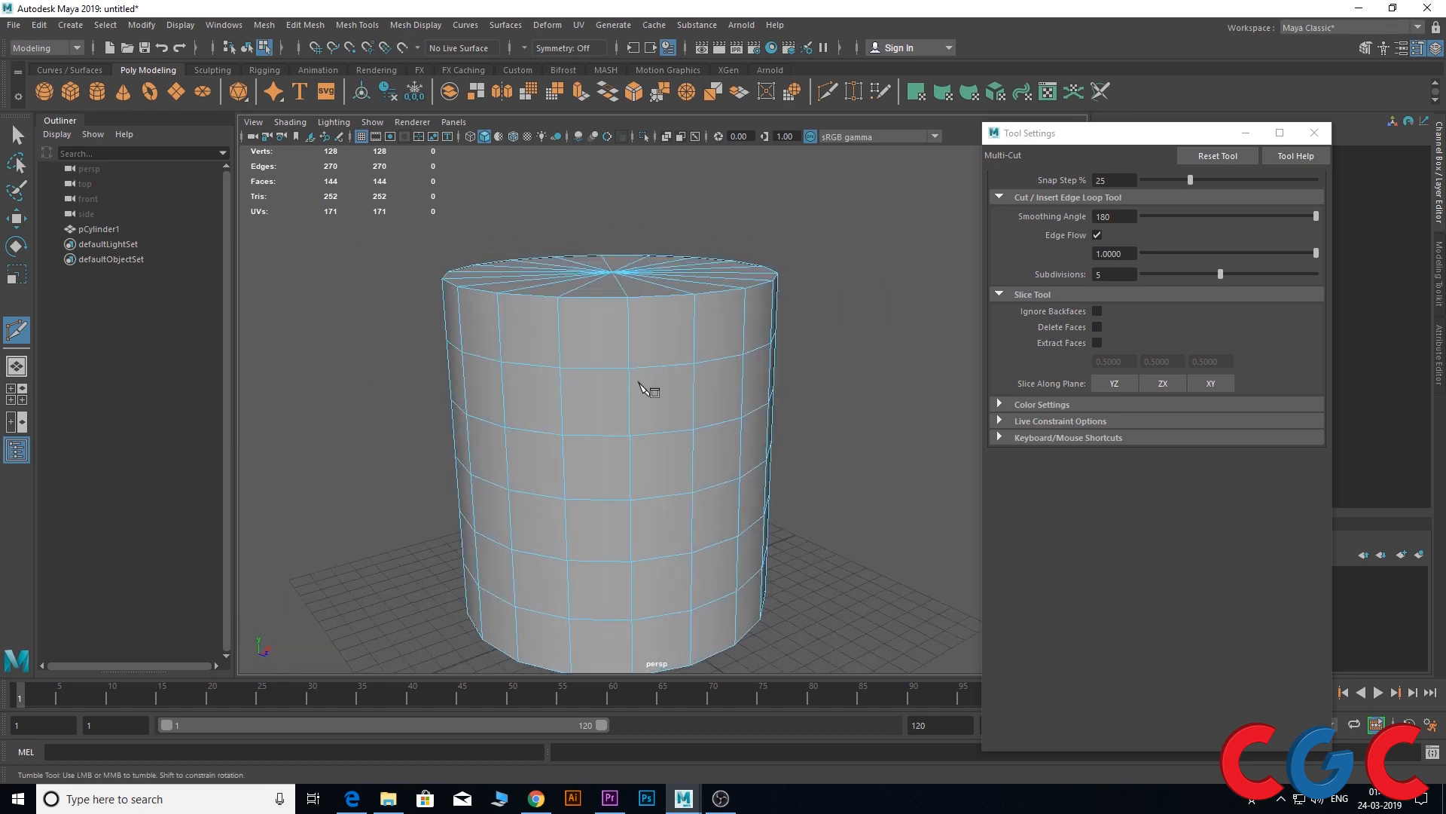
scroll(600, 383, "up", 3)
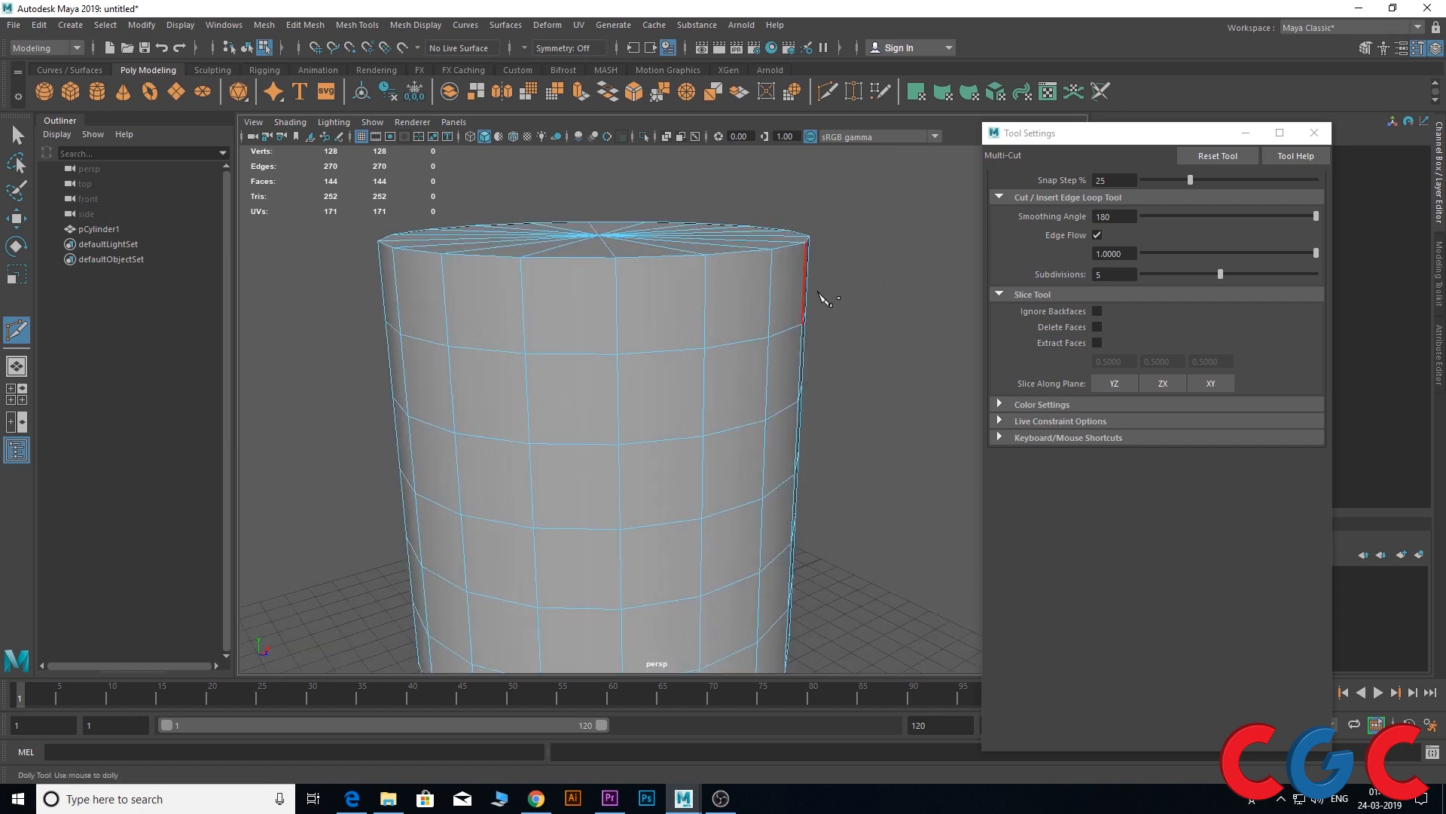
scroll(572, 325, "down", 3)
left_click_drag(570, 382, 546, 377, "alt")
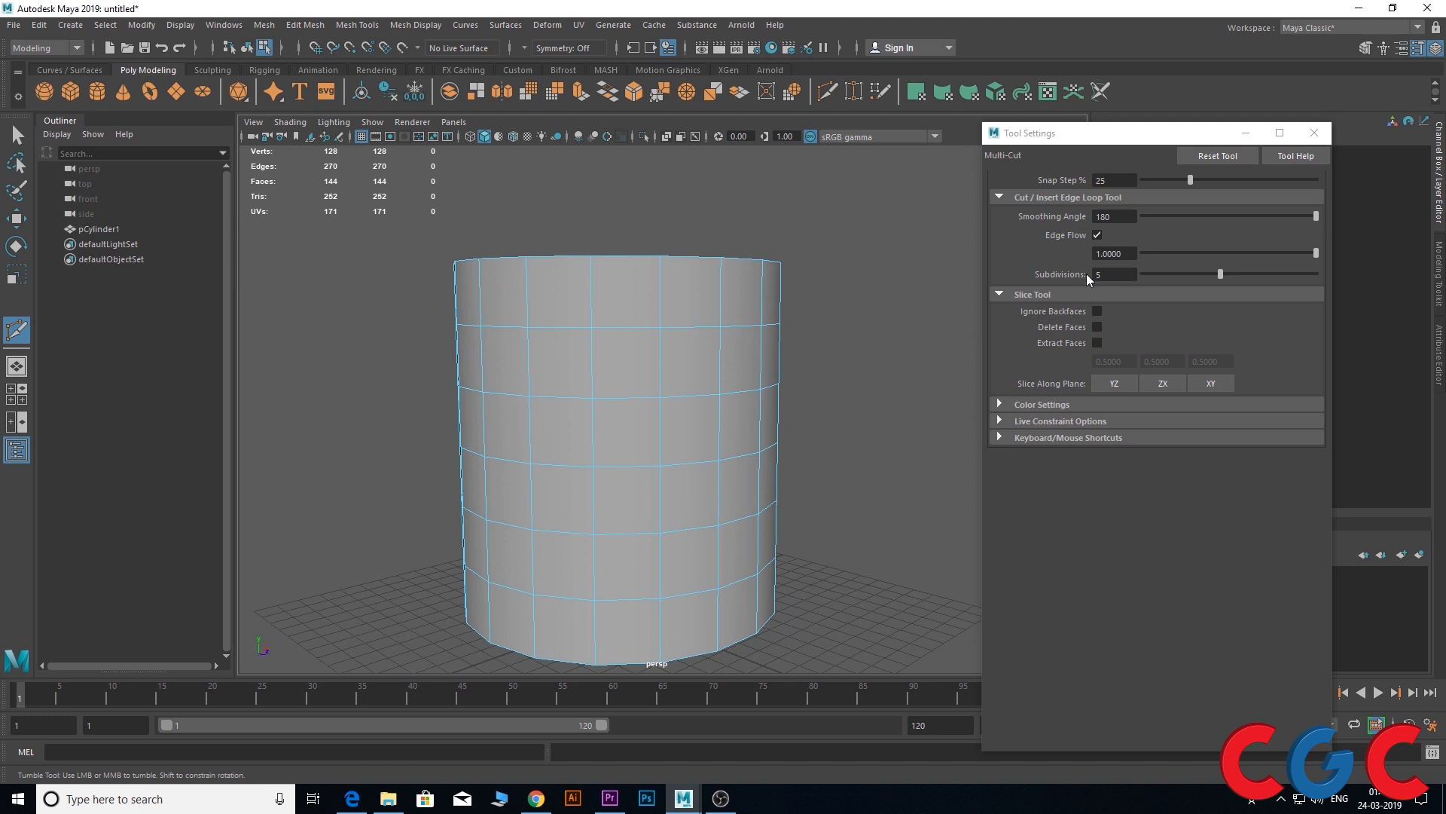
left_click(1211, 153)
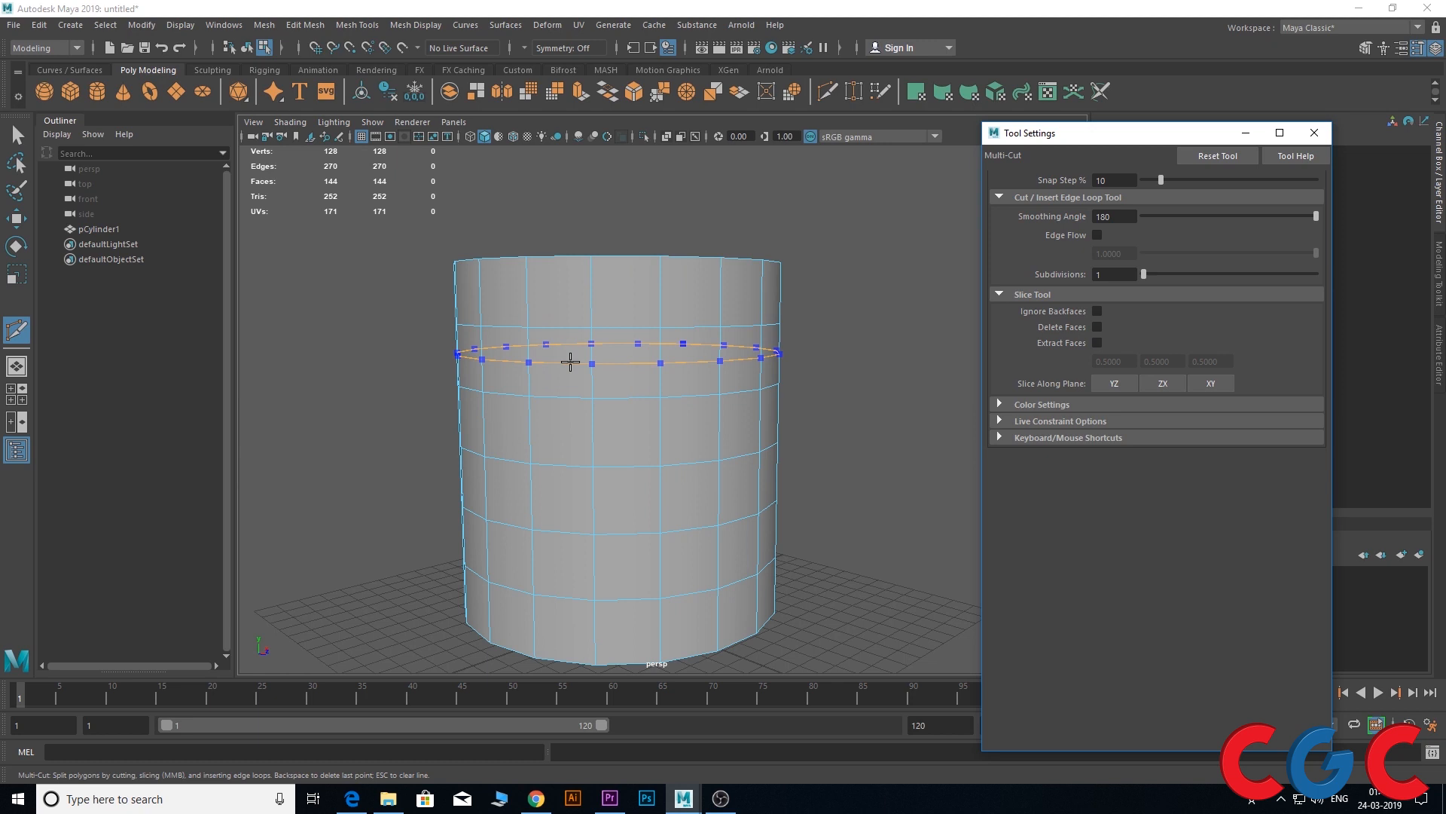
Insert one edge loop around the cylinder's second band from the top and another around the third band
left_click(570, 361, "ctrl")
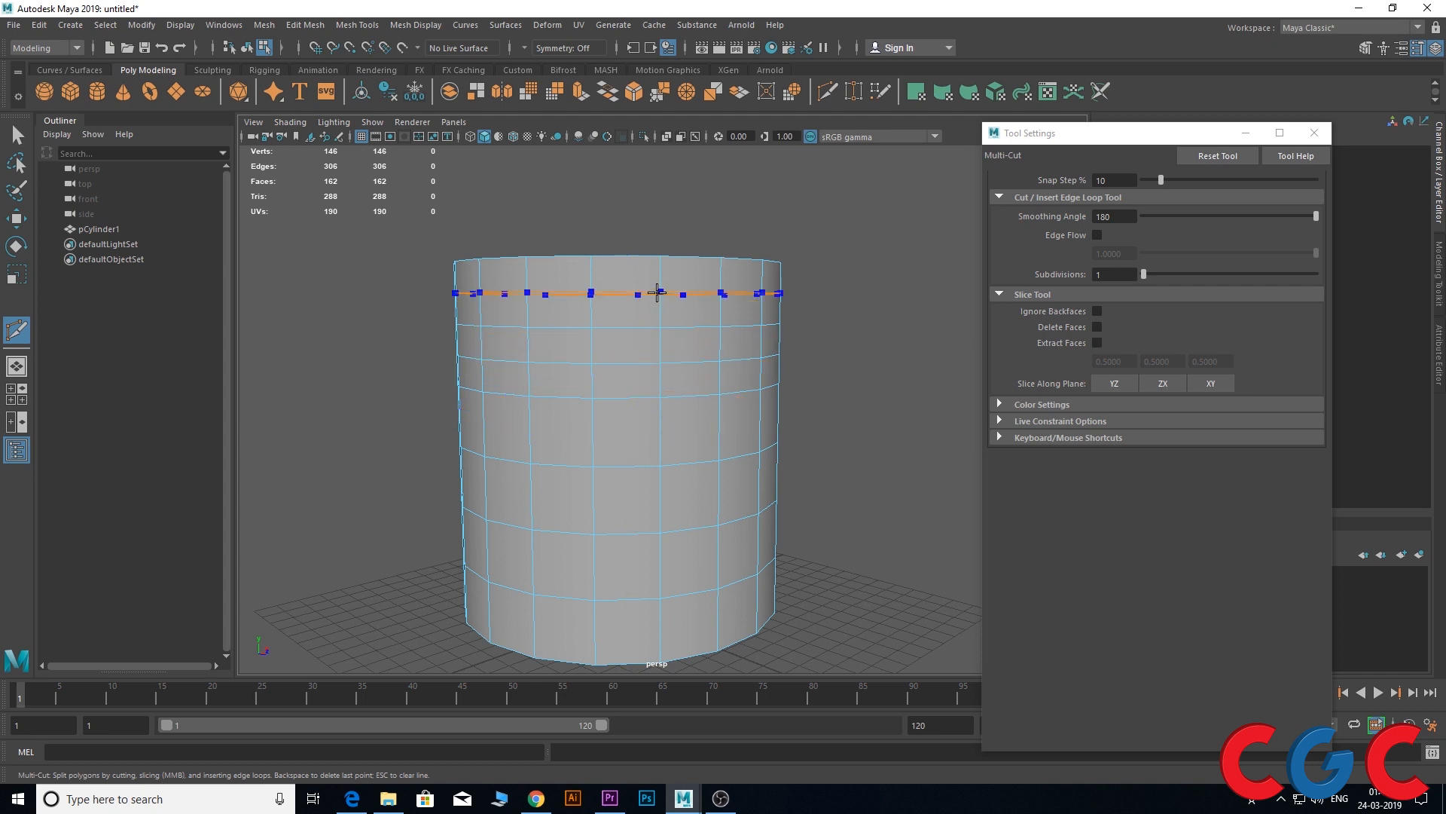
left_click(653, 430, "ctrl")
left_click_drag(876, 417, 930, 418, "alt")
Select the three lowest rows of vertices on the cylinder, using the front view
key("q")
middle_click_drag(821, 444, 796, 289, "alt")
right_click_drag(738, 268, 665, 269)
key("space")
key("space")
middle_click_drag(592, 470, 559, 133, "alt")
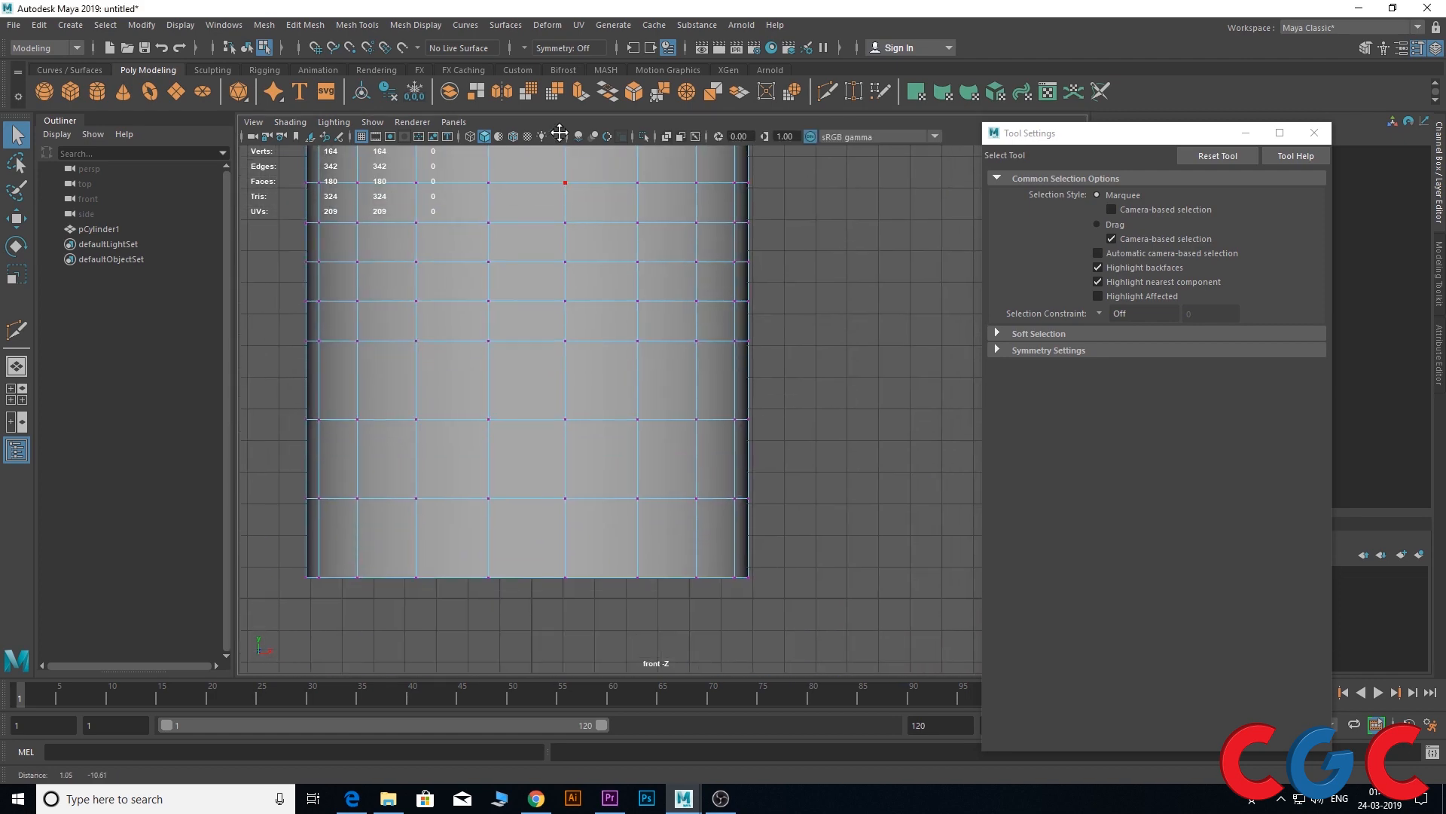
scroll(675, 431, "down", 2)
left_click_drag(829, 380, 622, 535)
key("space")
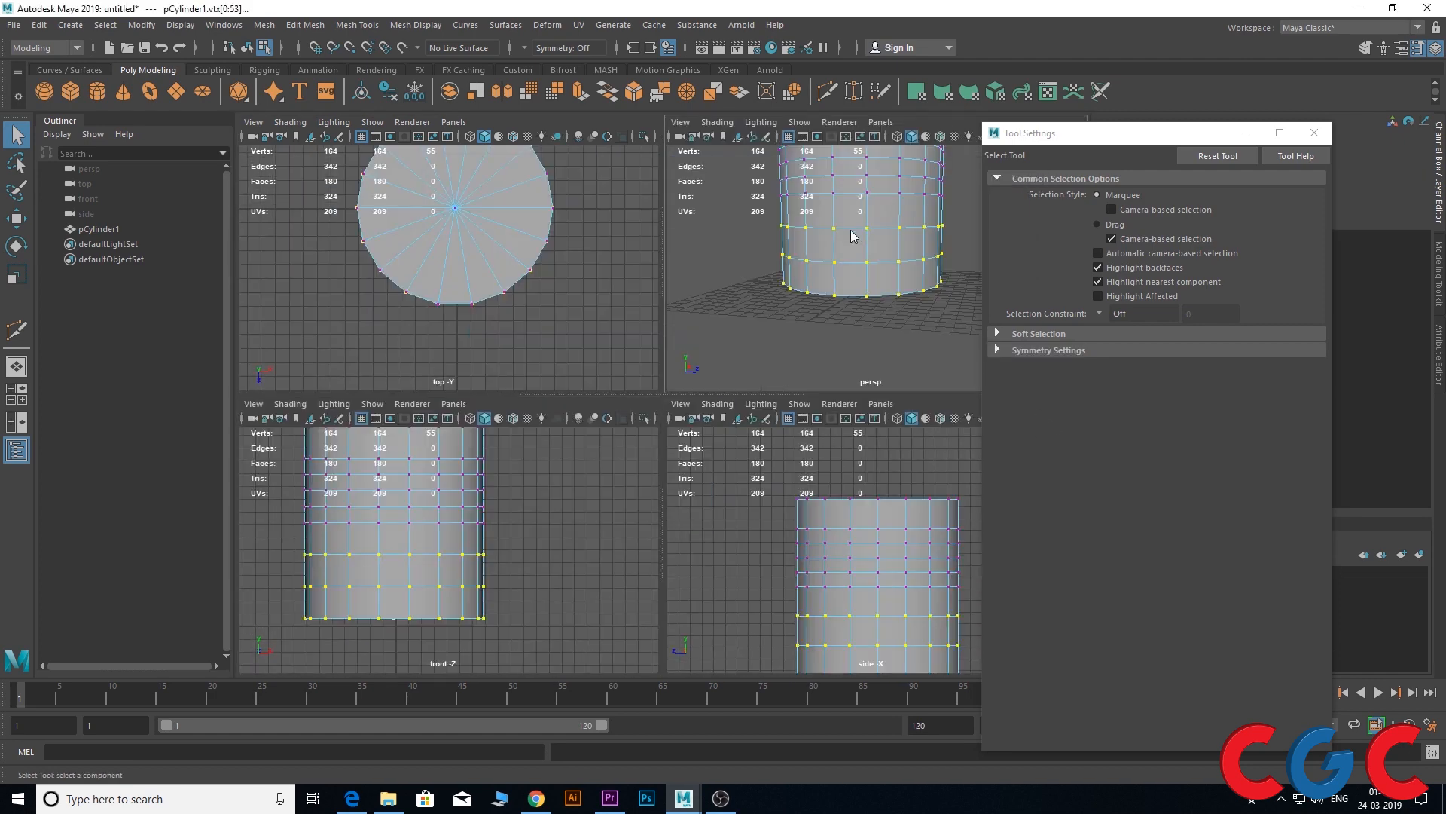
Scale the selected lower vertex rows uniformly inward to form a narrow neck at the cylinder's base
key("space")
key("r")
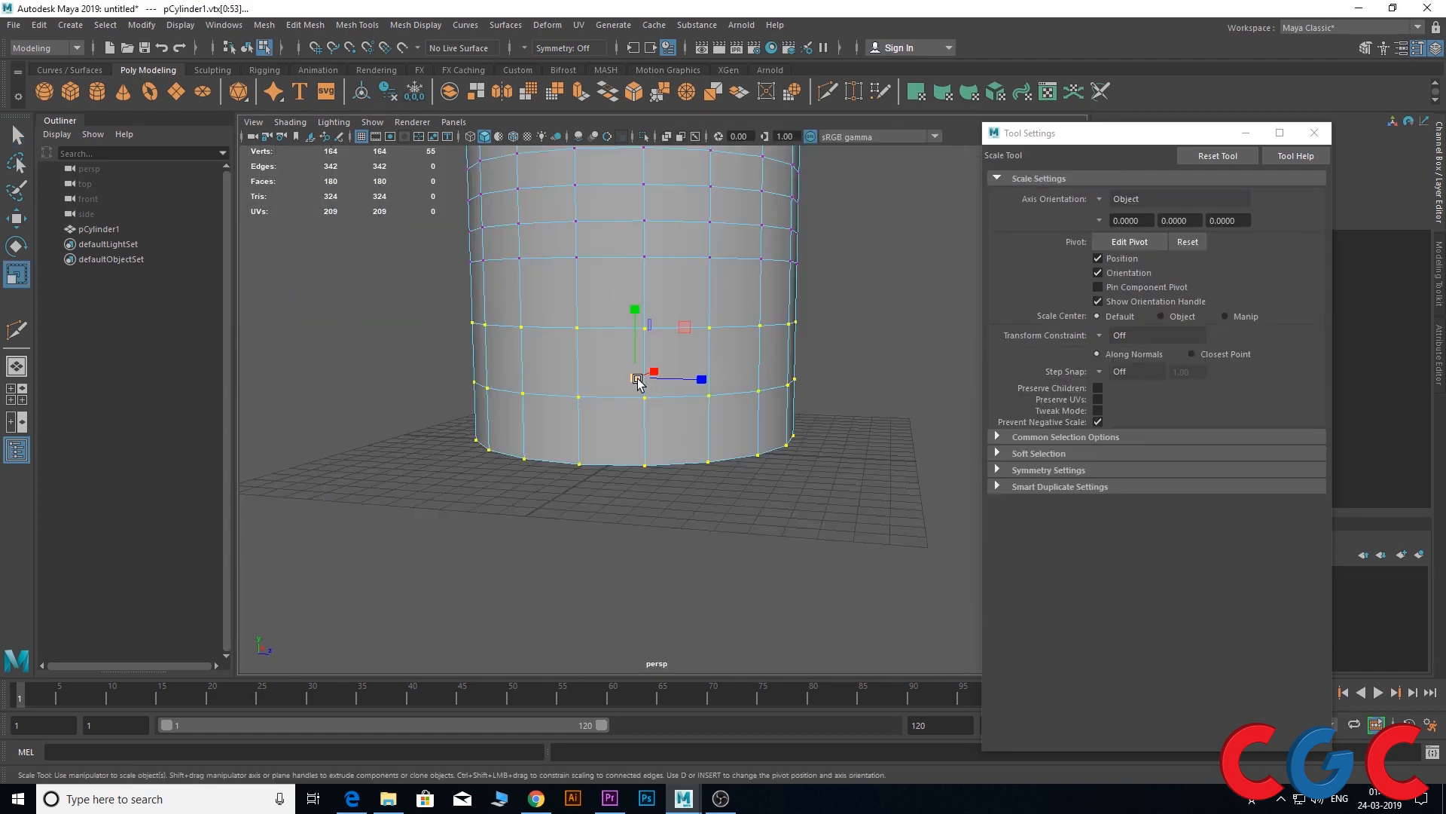
left_click_drag(636, 377, 532, 365)
scroll(797, 345, "down", 2)
left_click_drag(807, 304, 791, 346, "alt")
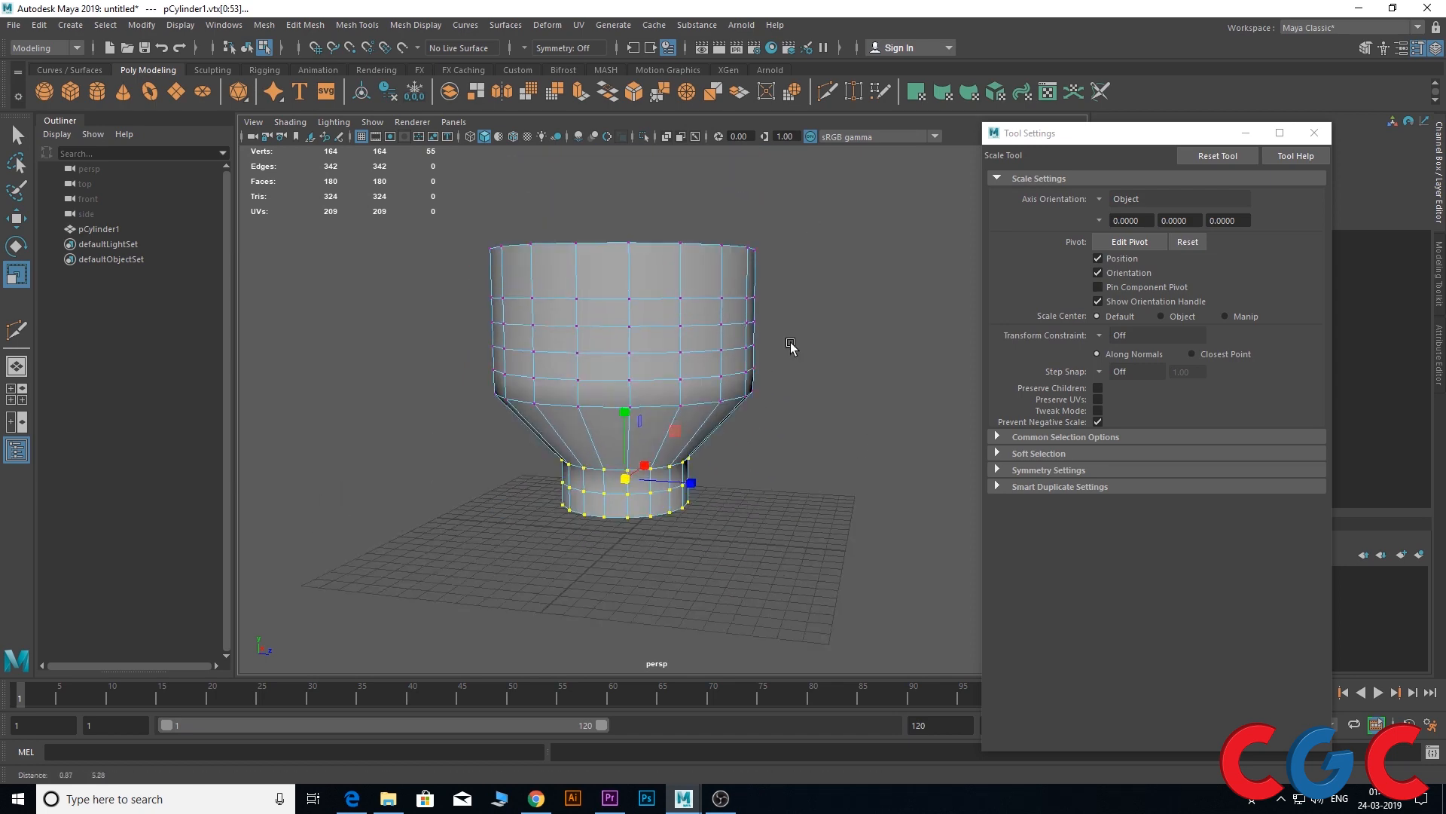
Select all vertex rows of the wide upper body and move them upward to lengthen the tapered section
middle_click_drag(791, 256, 768, 310, "alt")
left_click_drag(769, 310, 778, 288, "alt")
left_click_drag(821, 239, 355, 479)
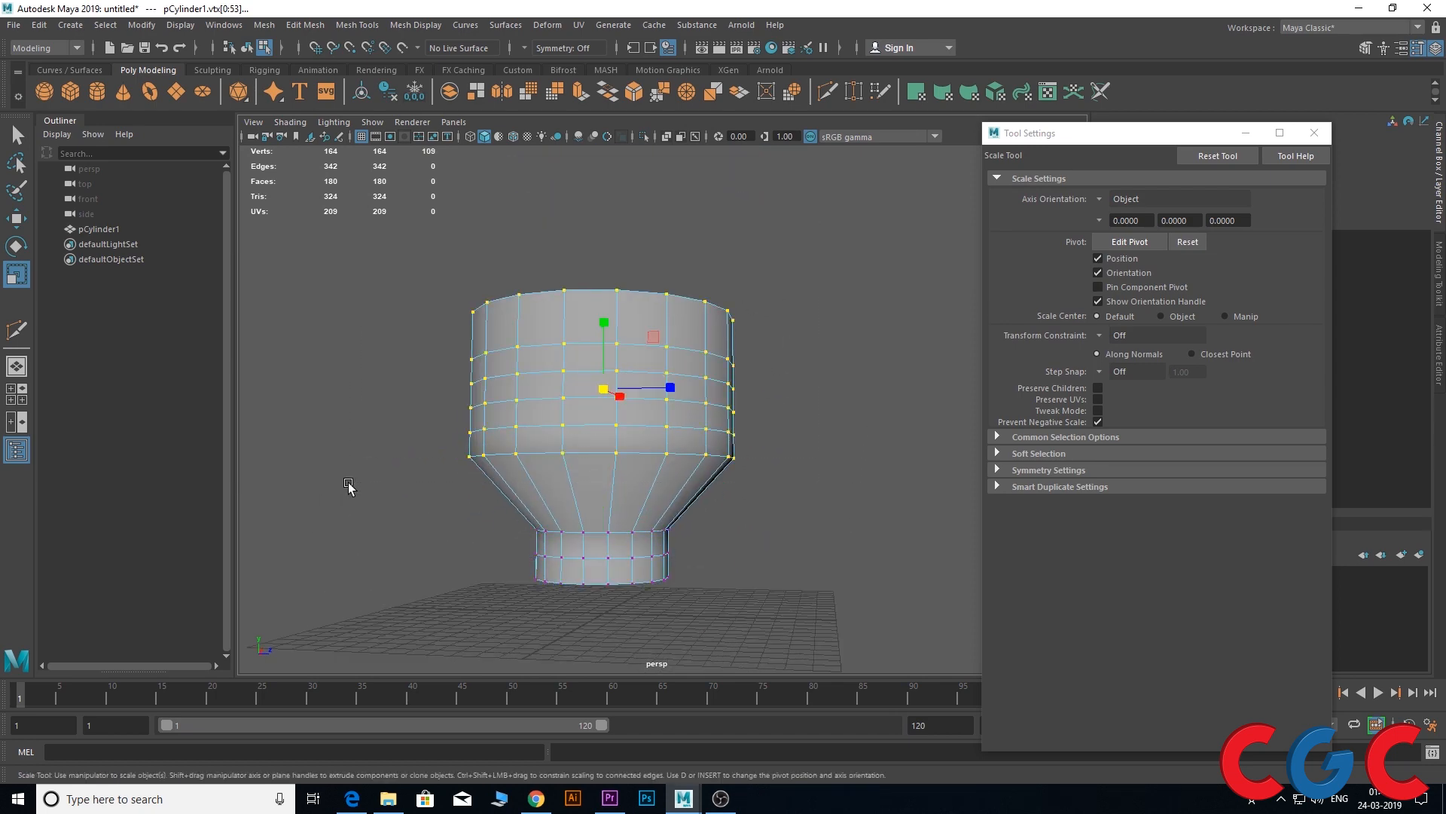
key("w")
left_click_drag(629, 325, 605, 351)
Insert a Multi-Cut edge loop around the upper part of the tapered section with Edge Flow off
right_click_drag(605, 351, 674, 322)
key("ctrl+shift+x")
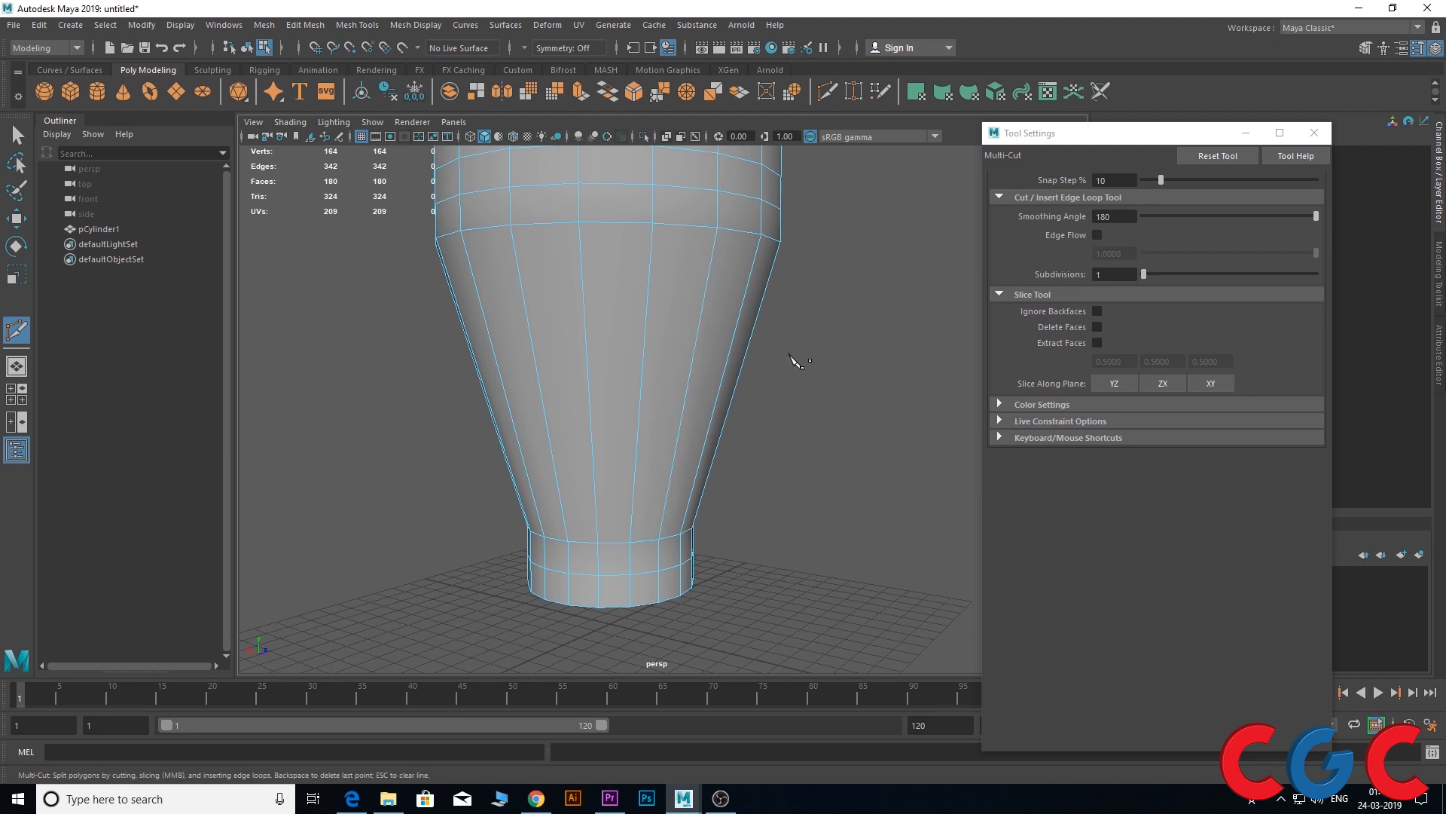
left_click(663, 303, "ctrl")
scroll(655, 339, "up", 3)
left_click_drag(649, 334, 768, 348, "alt")
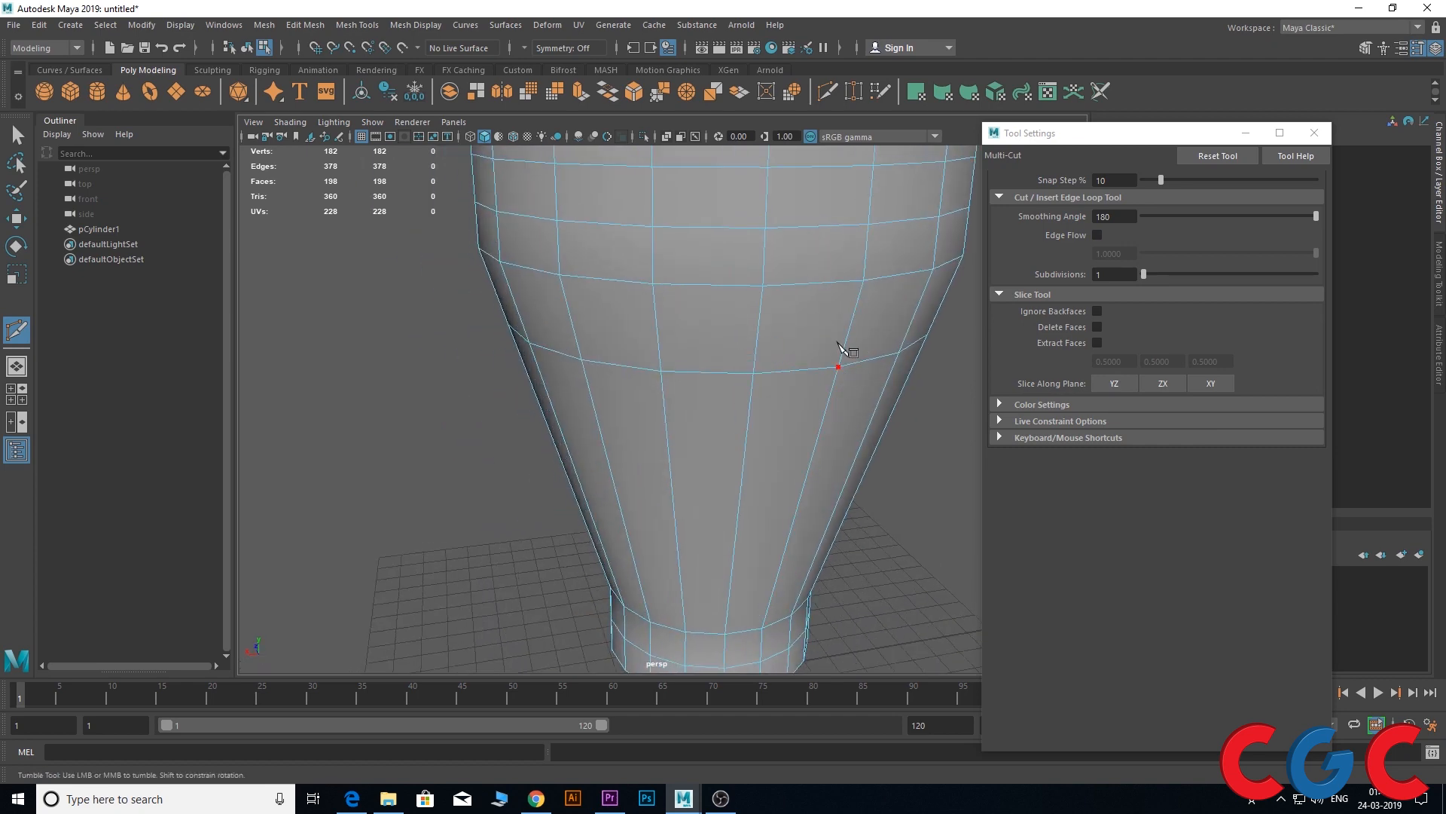
left_click(839, 367)
key("ctrl+z")
scroll(761, 305, "down", 4)
left_click_drag(781, 400, 739, 320, "alt")
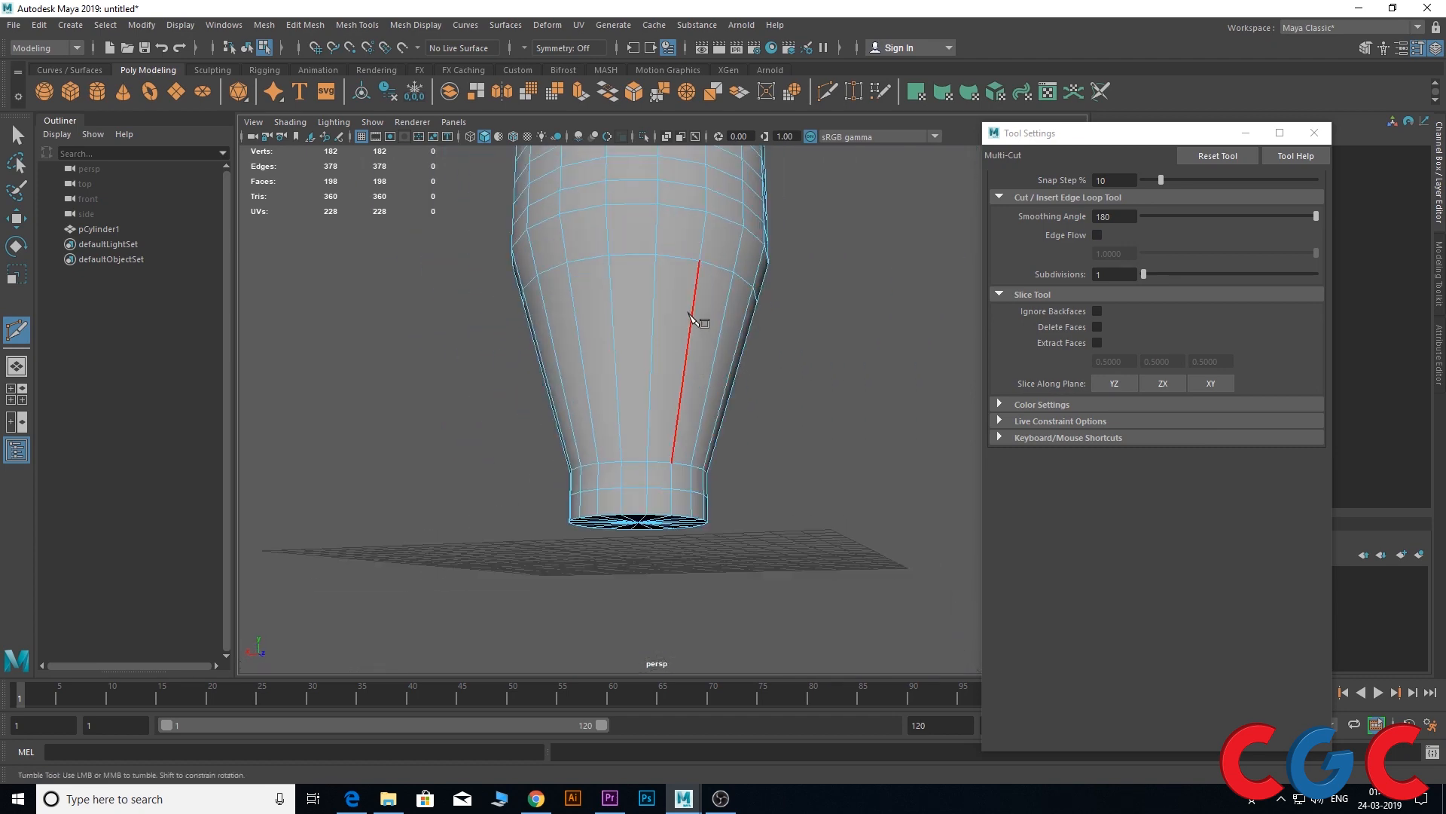
Select the three vertex rows of the narrow neck and activate the Scale tool
key("q")
right_click_drag(680, 315, 573, 278)
left_click_drag(793, 437, 500, 642)
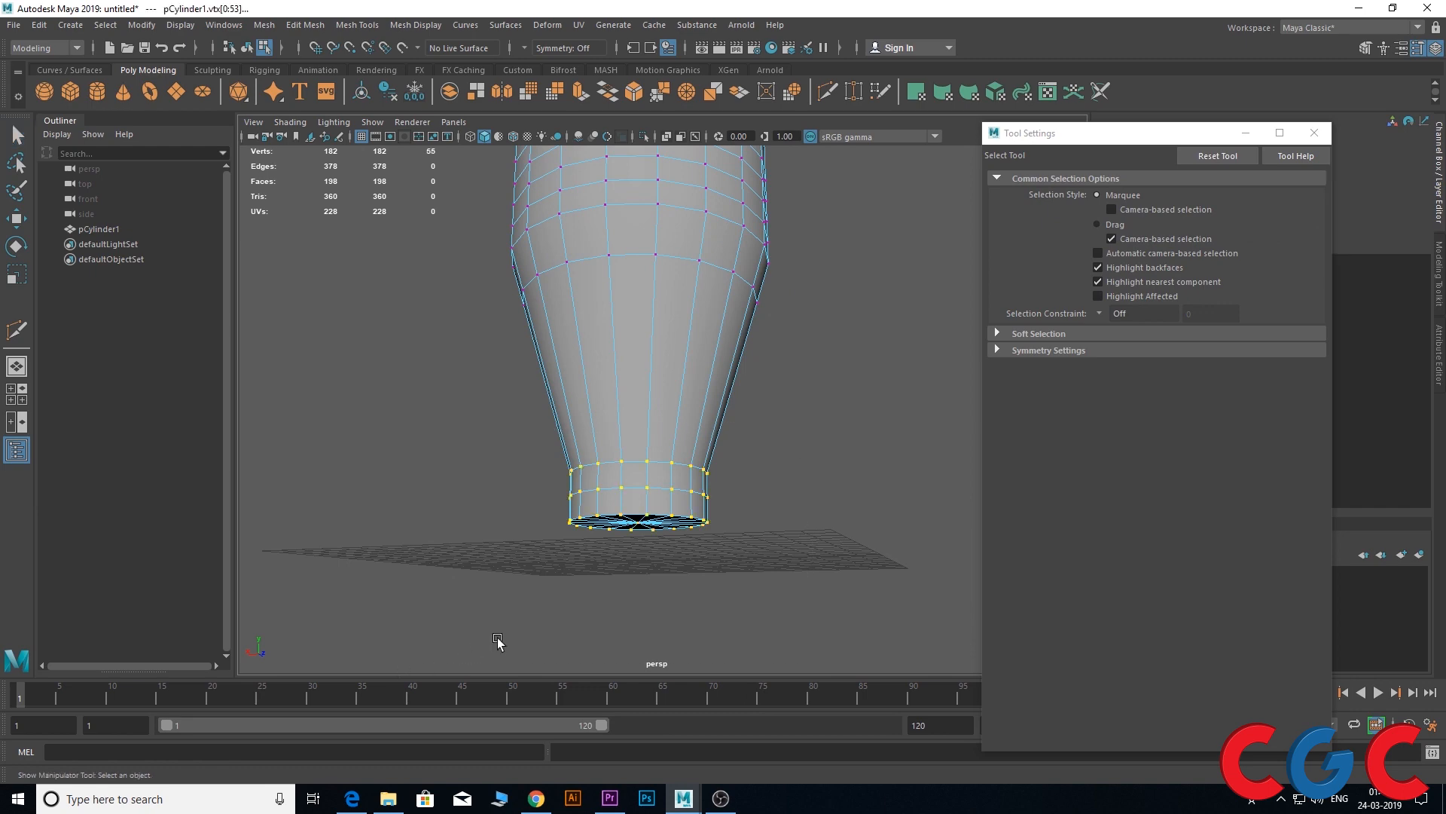
key("r")
left_click_drag(640, 527, 702, 453, "alt")
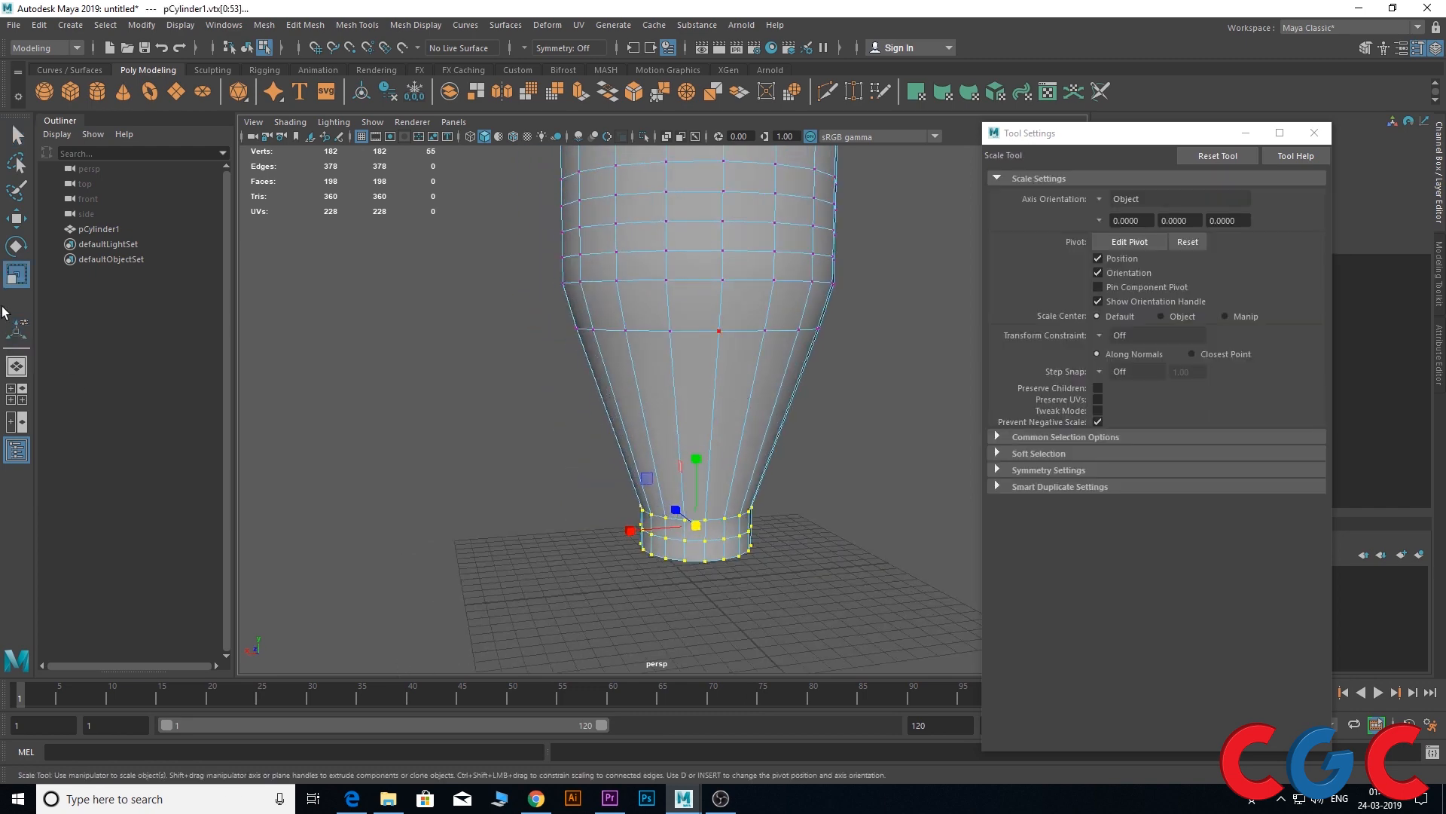
Turn on Edge Flow for Multi-Cut and insert an edge loop below the existing one on the tapered section, in full-screen view
right_click_drag(675, 334, 628, 340, "shift")
left_click(1098, 235)
left_click_drag(964, 407, 753, 384, "alt")
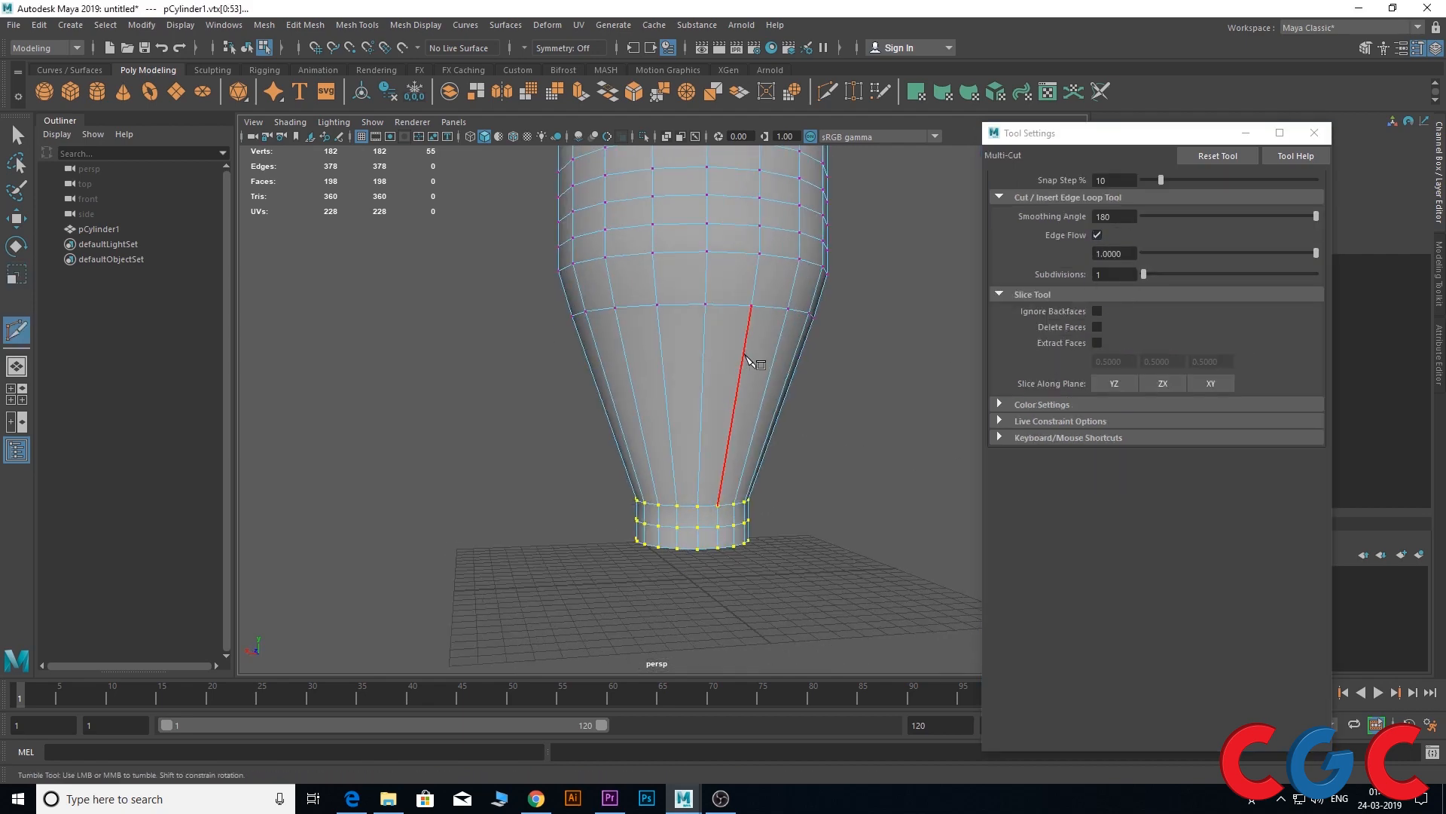
key("ctrl")
right_click_drag(839, 414, 906, 472, "alt")
middle_click_drag(907, 472, 830, 484, "alt")
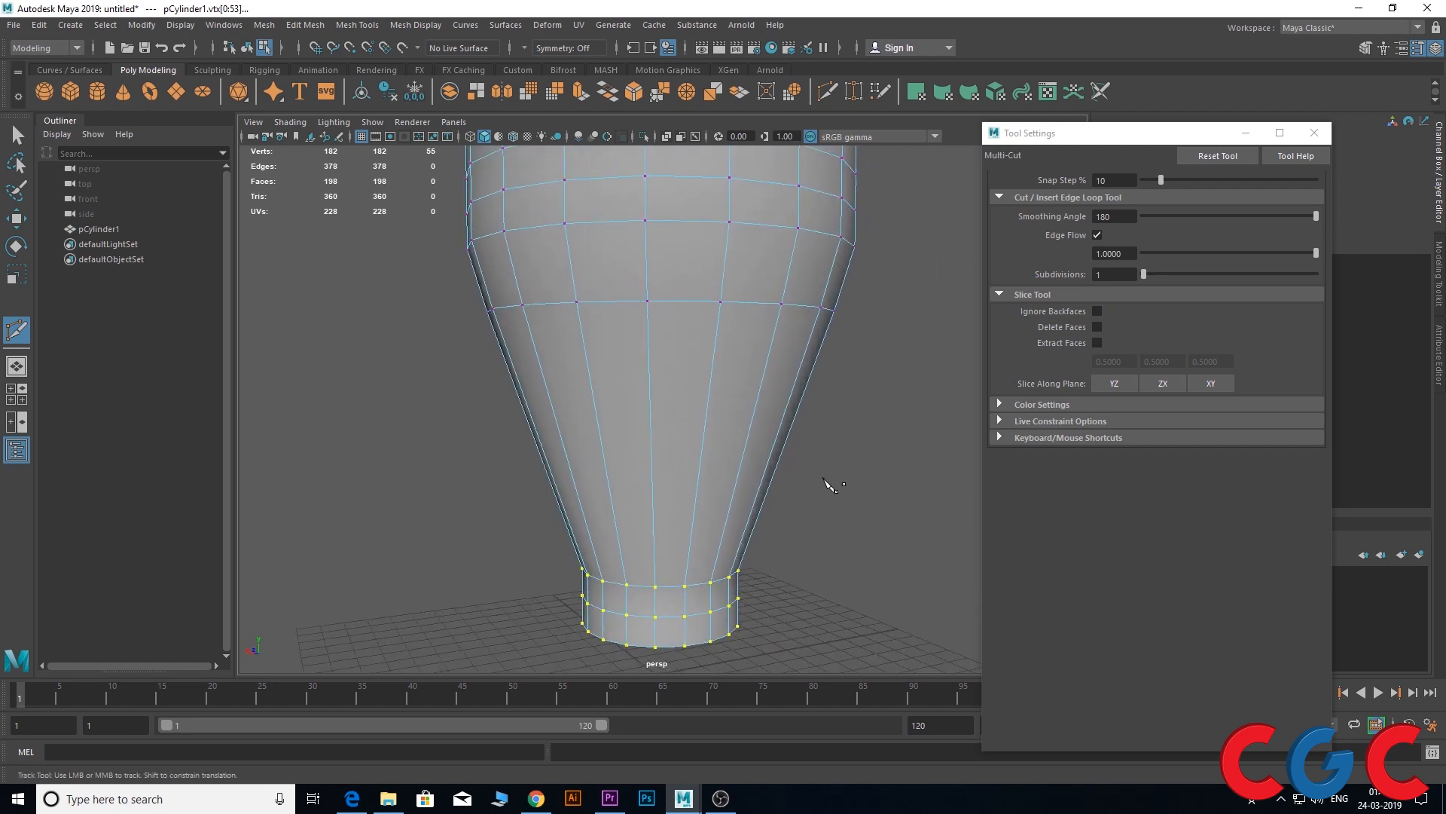
key("ctrl+space")
scroll(746, 456, "up", 2)
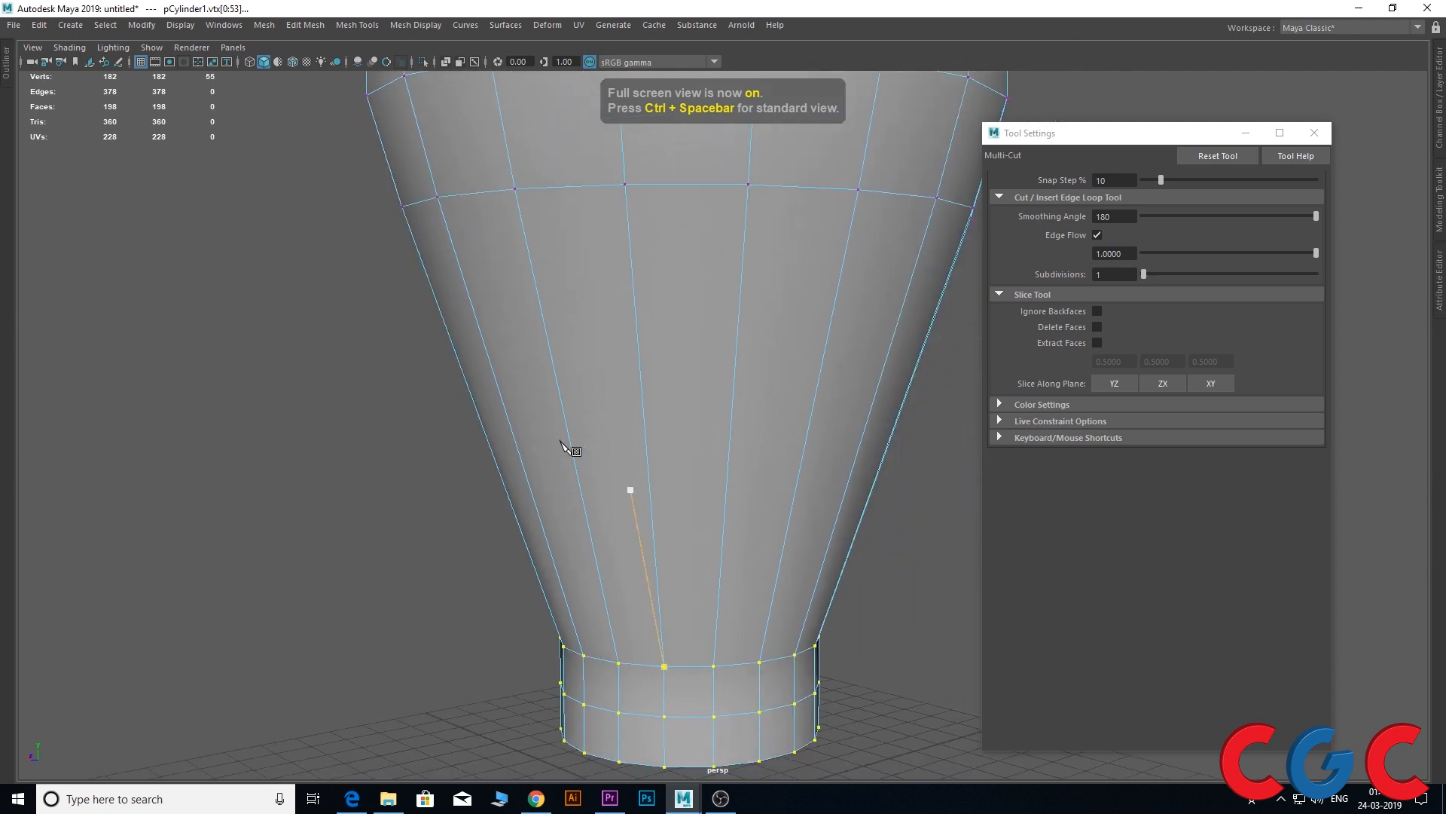
scroll(489, 444, "down", 1)
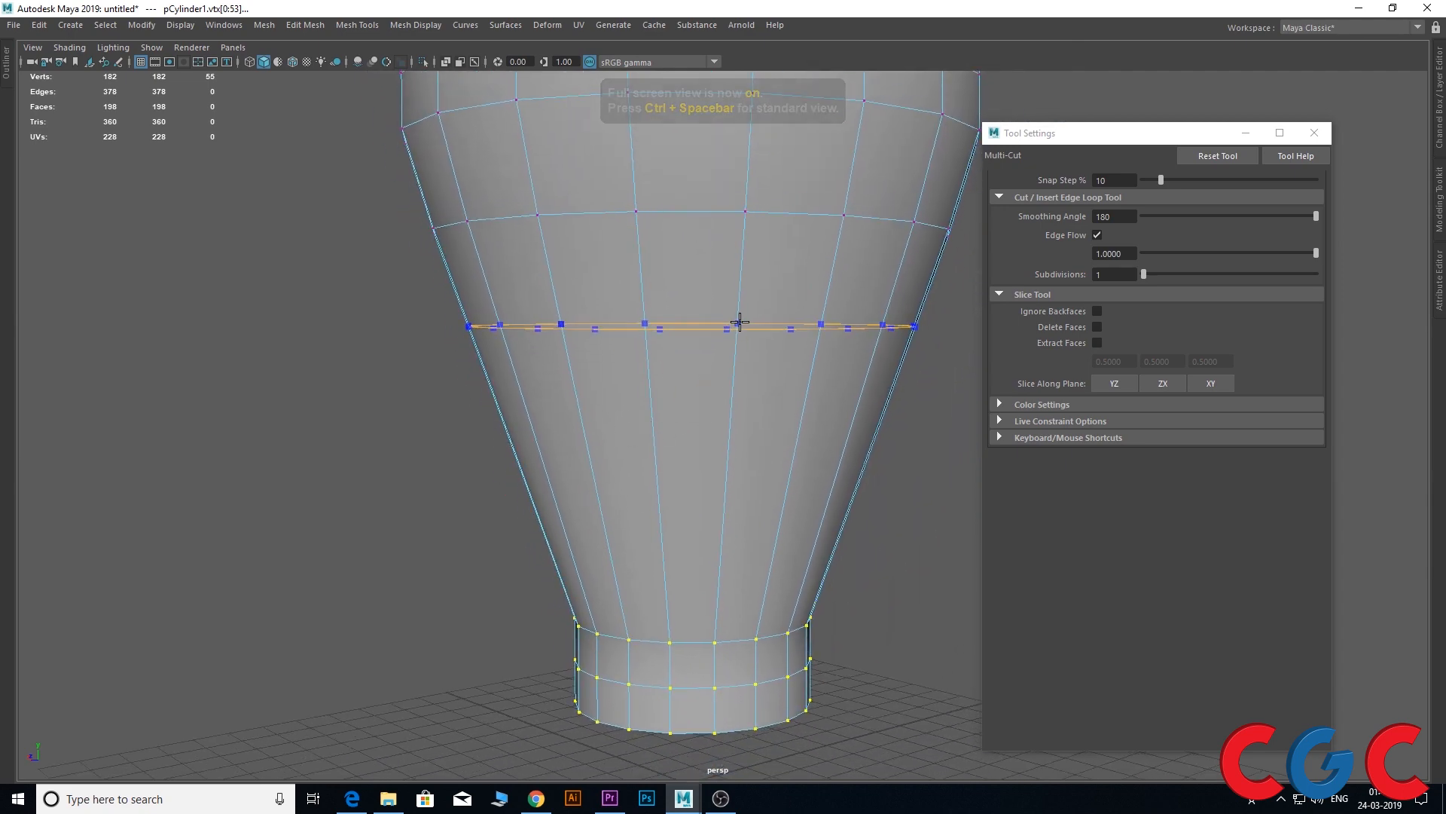
left_click(740, 321, "ctrl")
Insert four more Edge Flow loops: three down the taper toward the neck and one just below the wide body
scroll(735, 326, "down", 2)
left_click_drag(559, 393, 496, 404, "alt")
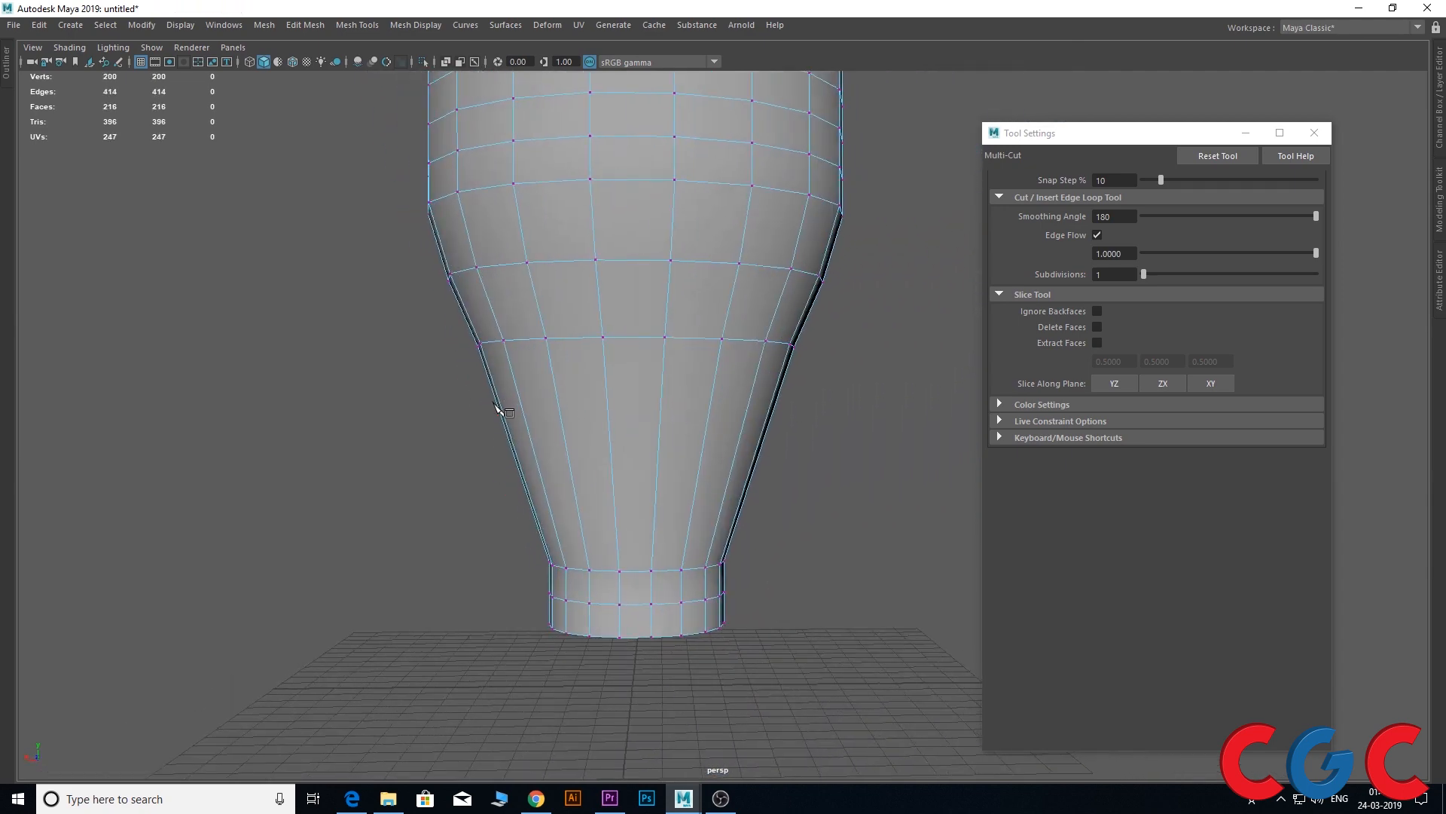
left_click(499, 400, "ctrl")
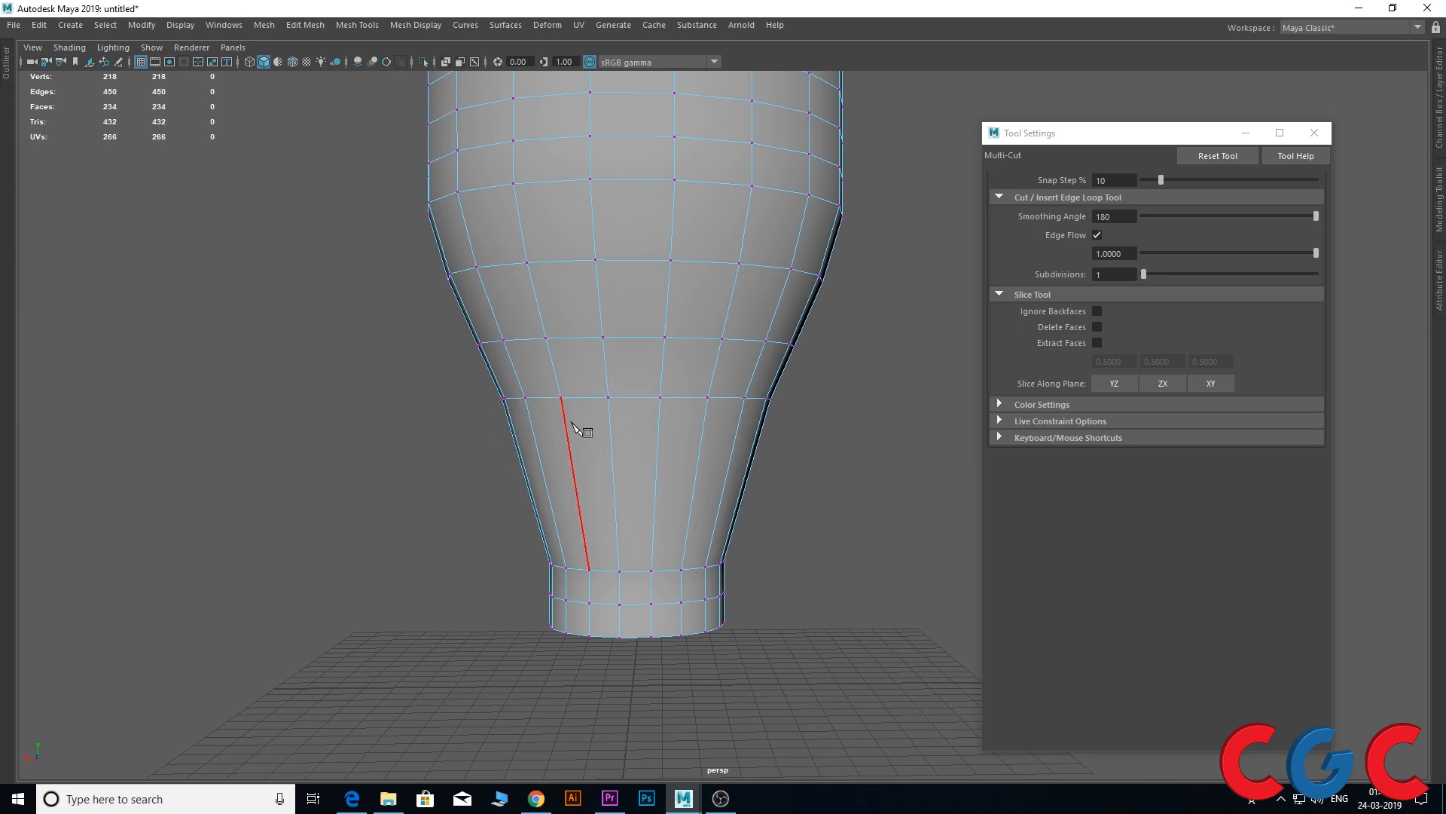
left_click(558, 470, "ctrl")
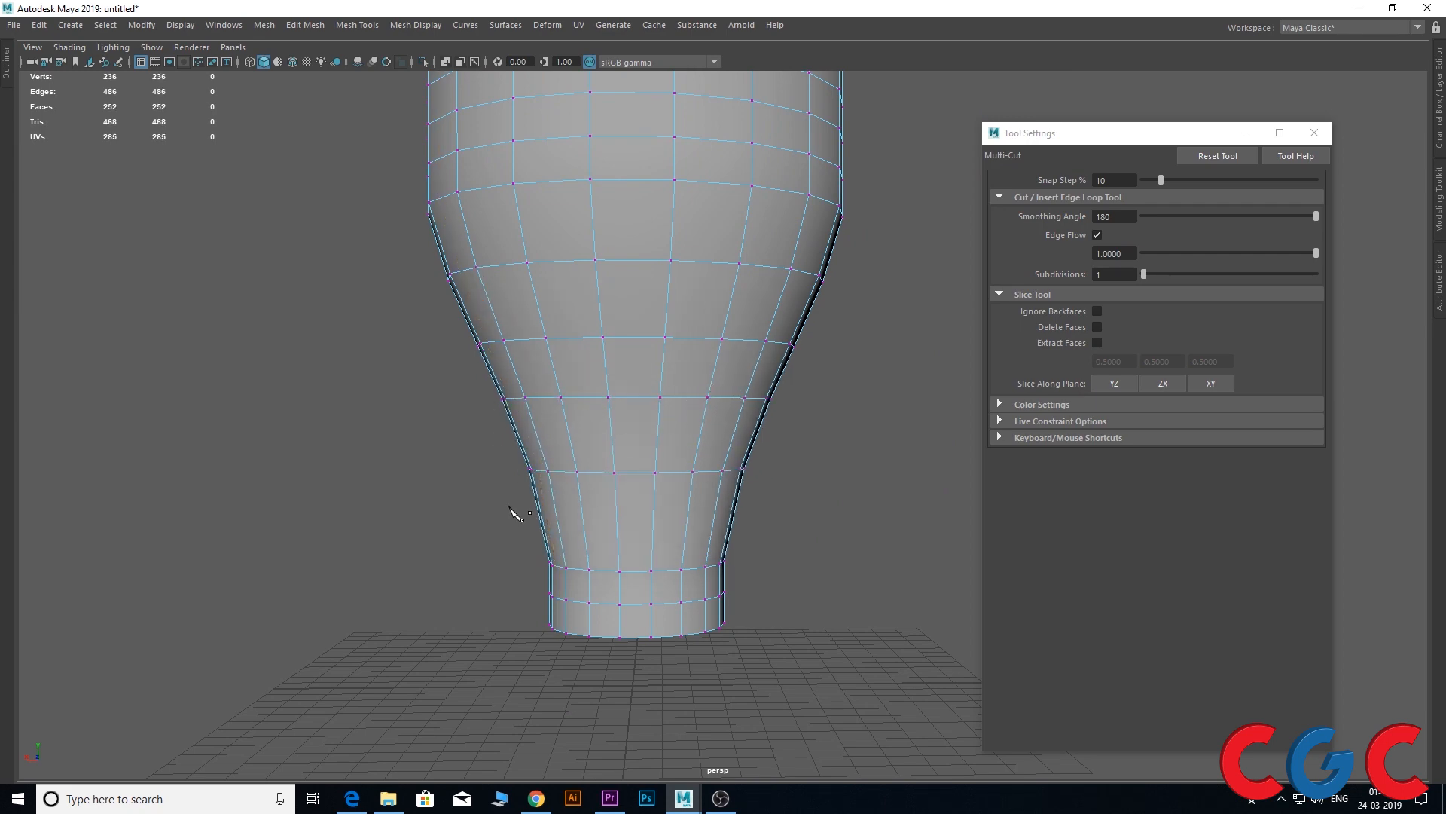
left_click_drag(511, 513, 674, 551, "alt")
left_click(674, 551, "ctrl")
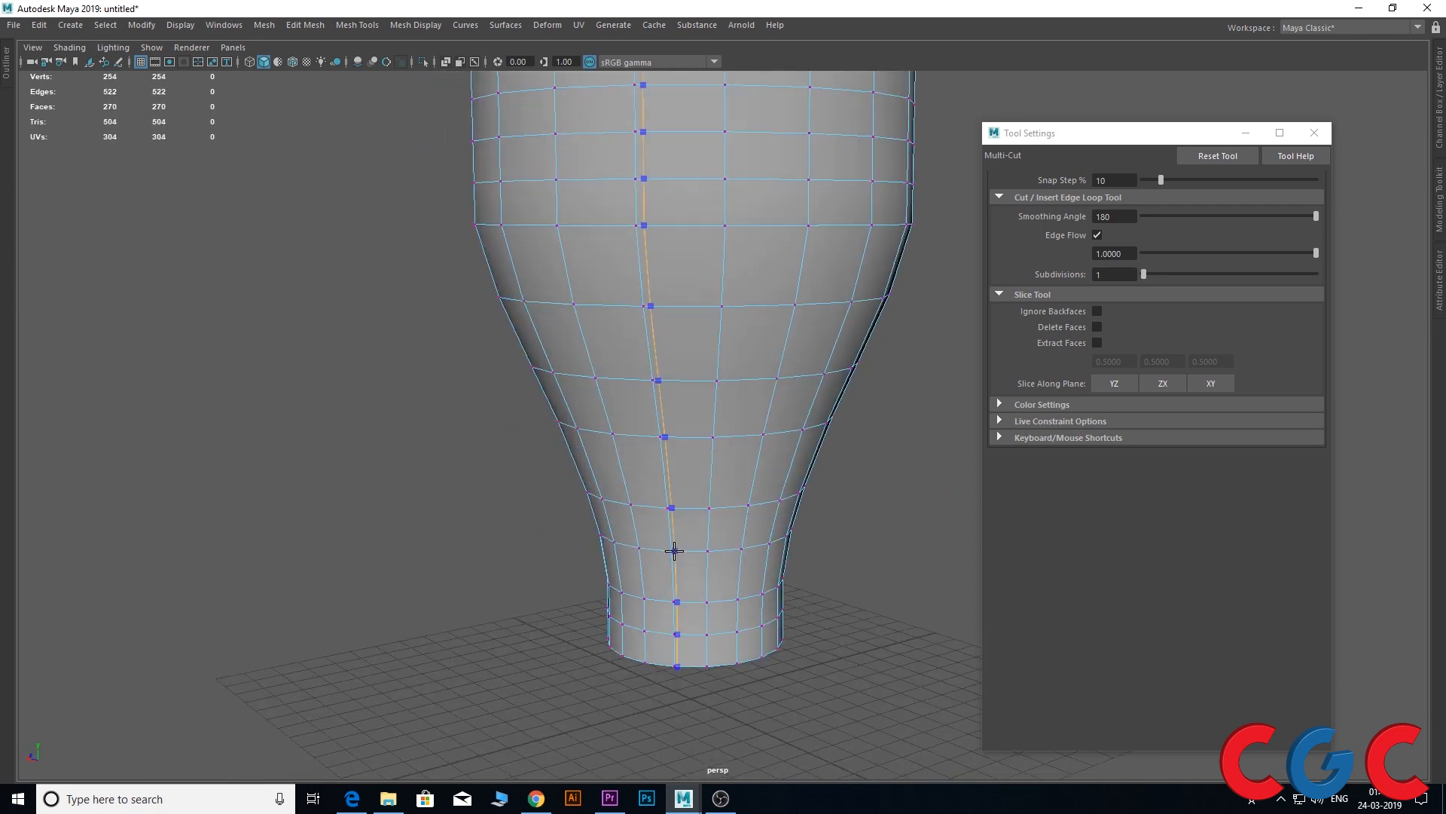
left_click_drag(592, 494, 458, 522, "alt")
middle_click_drag(458, 522, 445, 546, "alt")
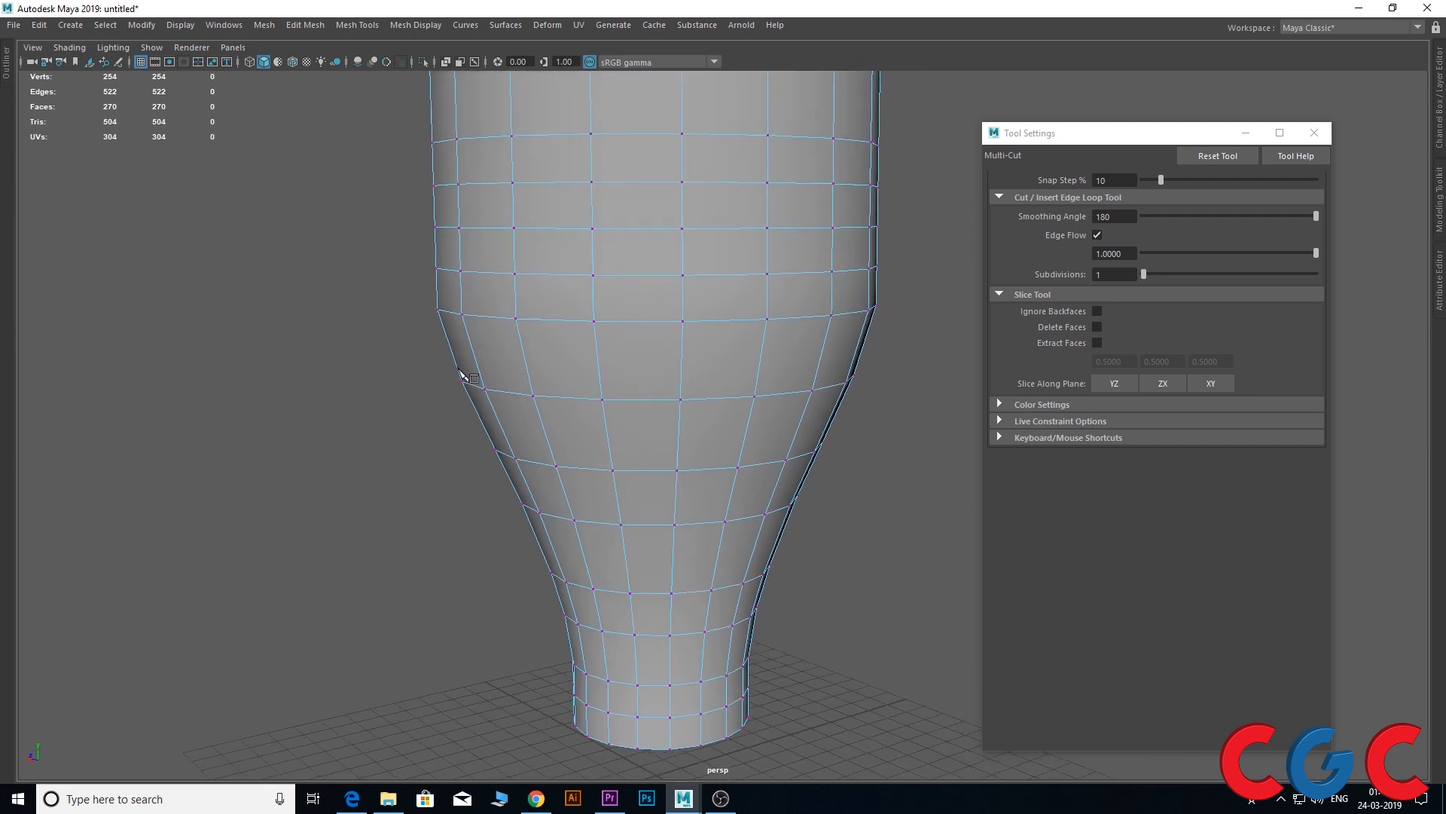
left_click(454, 339, "ctrl")
scroll(452, 406, "down", 5)
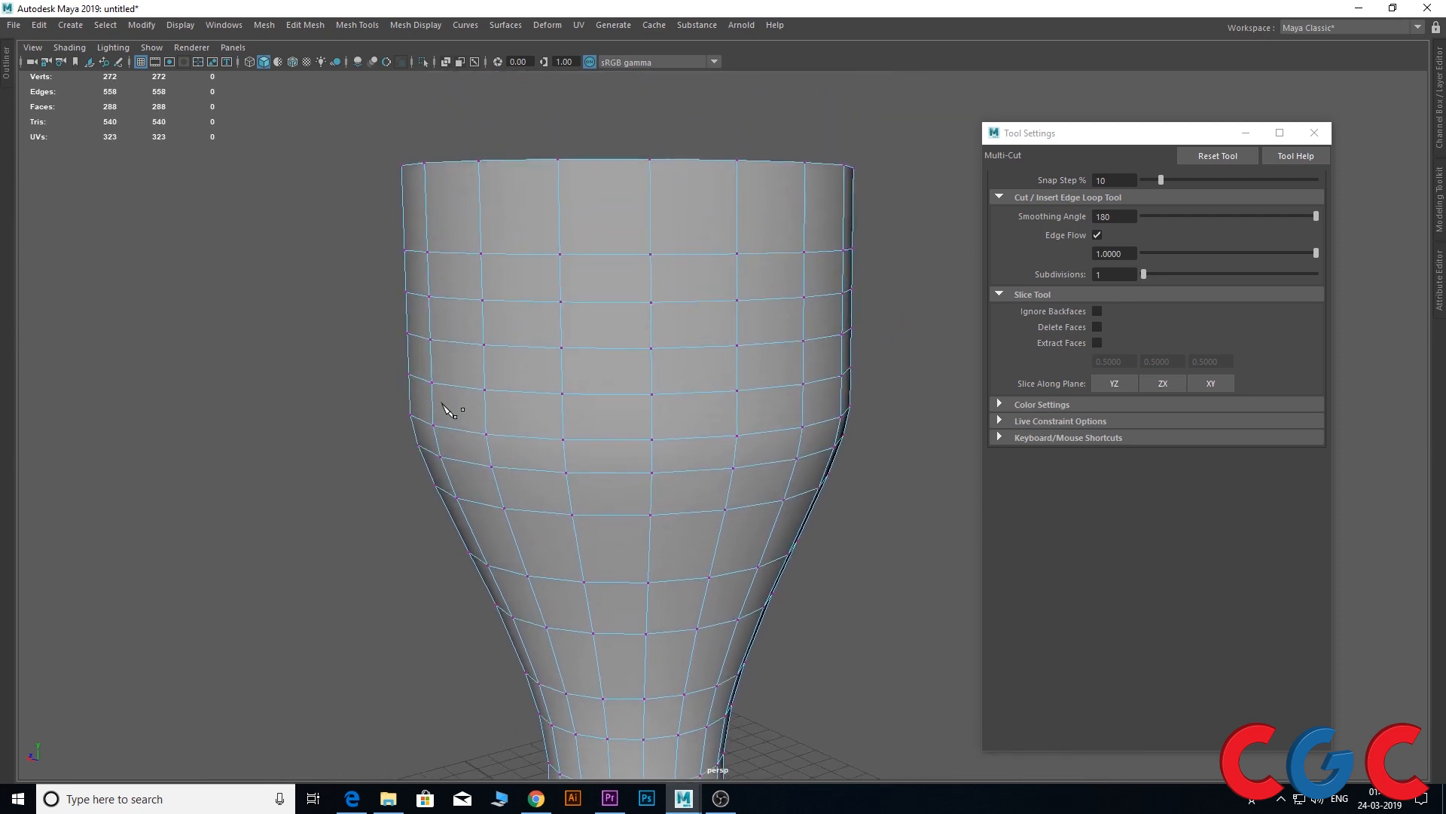
Scale the top rim's vertices outward and move them up to flare the upper end of the shape
left_click_drag(450, 234, 556, 323, "alt")
left_click_drag(803, 141, 494, 168)
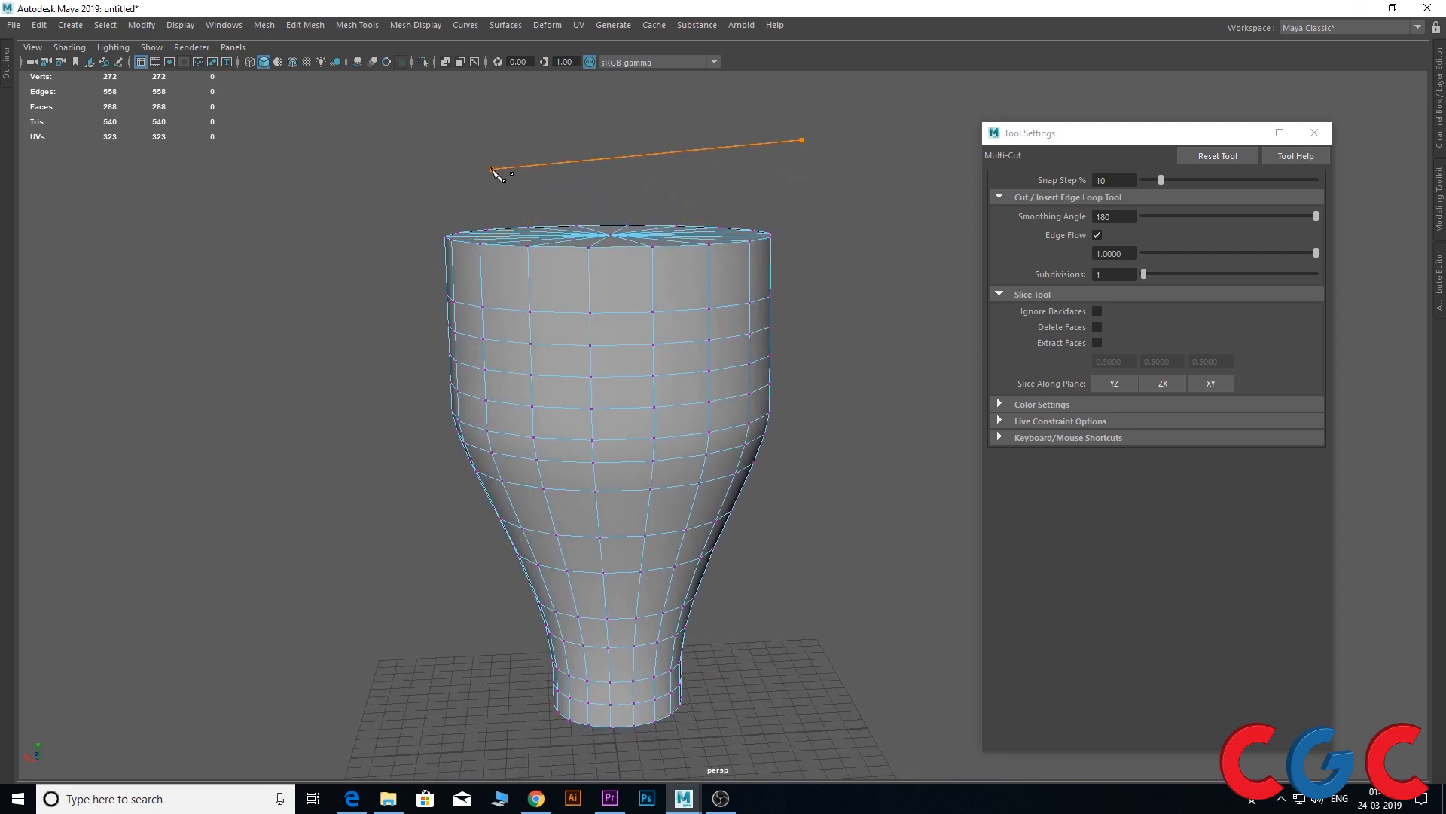
key("w")
left_click_drag(634, 160, 708, 211, "alt")
left_click_drag(864, 149, 321, 229)
middle_click_drag(630, 265, 603, 303, "alt")
key("r")
left_click_drag(587, 265, 668, 249)
key("w")
left_click_drag(592, 205, 604, 73)
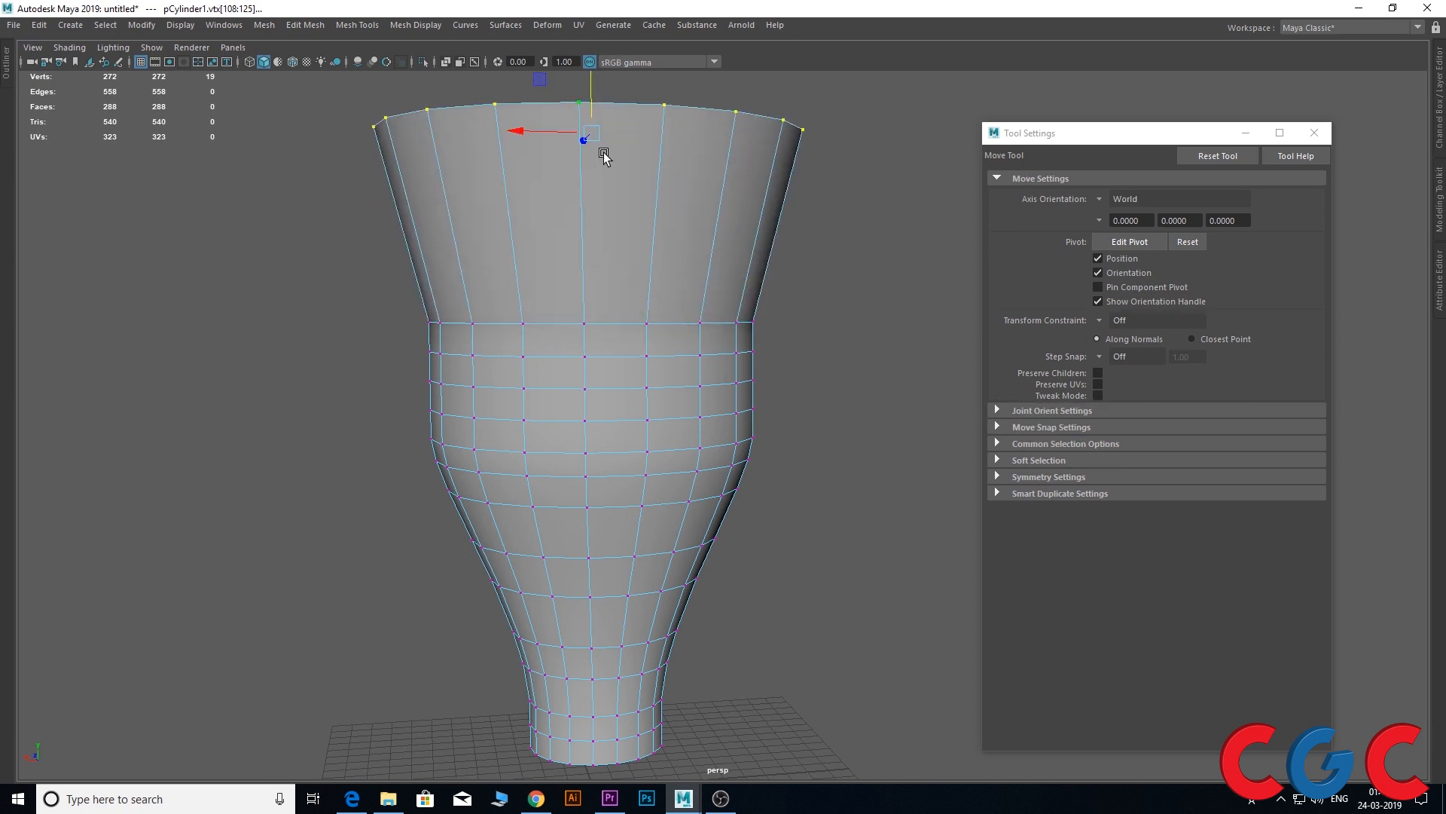
Insert two Multi-Cut edge loops with Edge Flow around the flared section just below the top rim
right_click(617, 188, "shift")
left_click(534, 184)
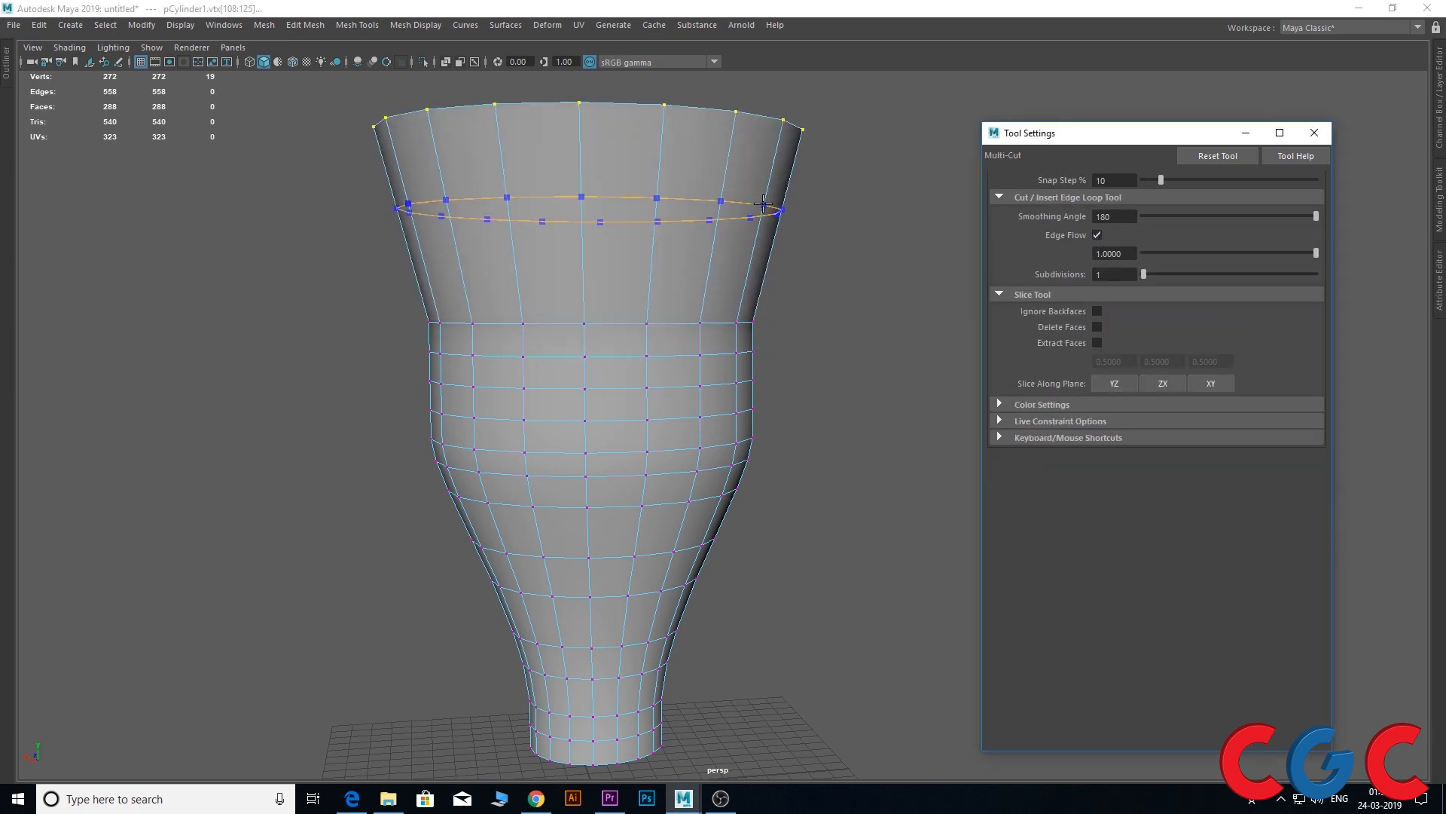
left_click(766, 167, "ctrl")
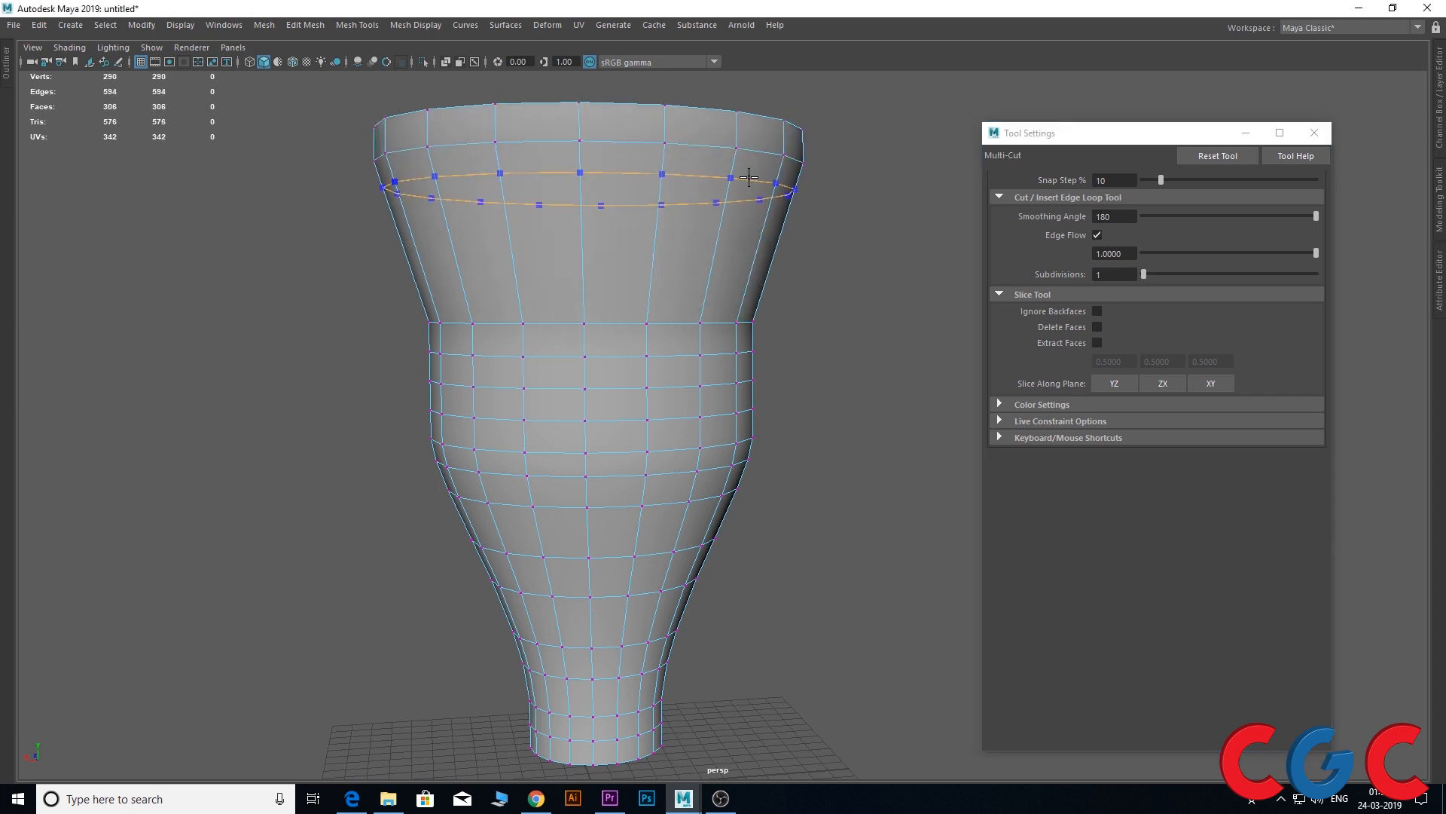
left_click(736, 180, "ctrl")
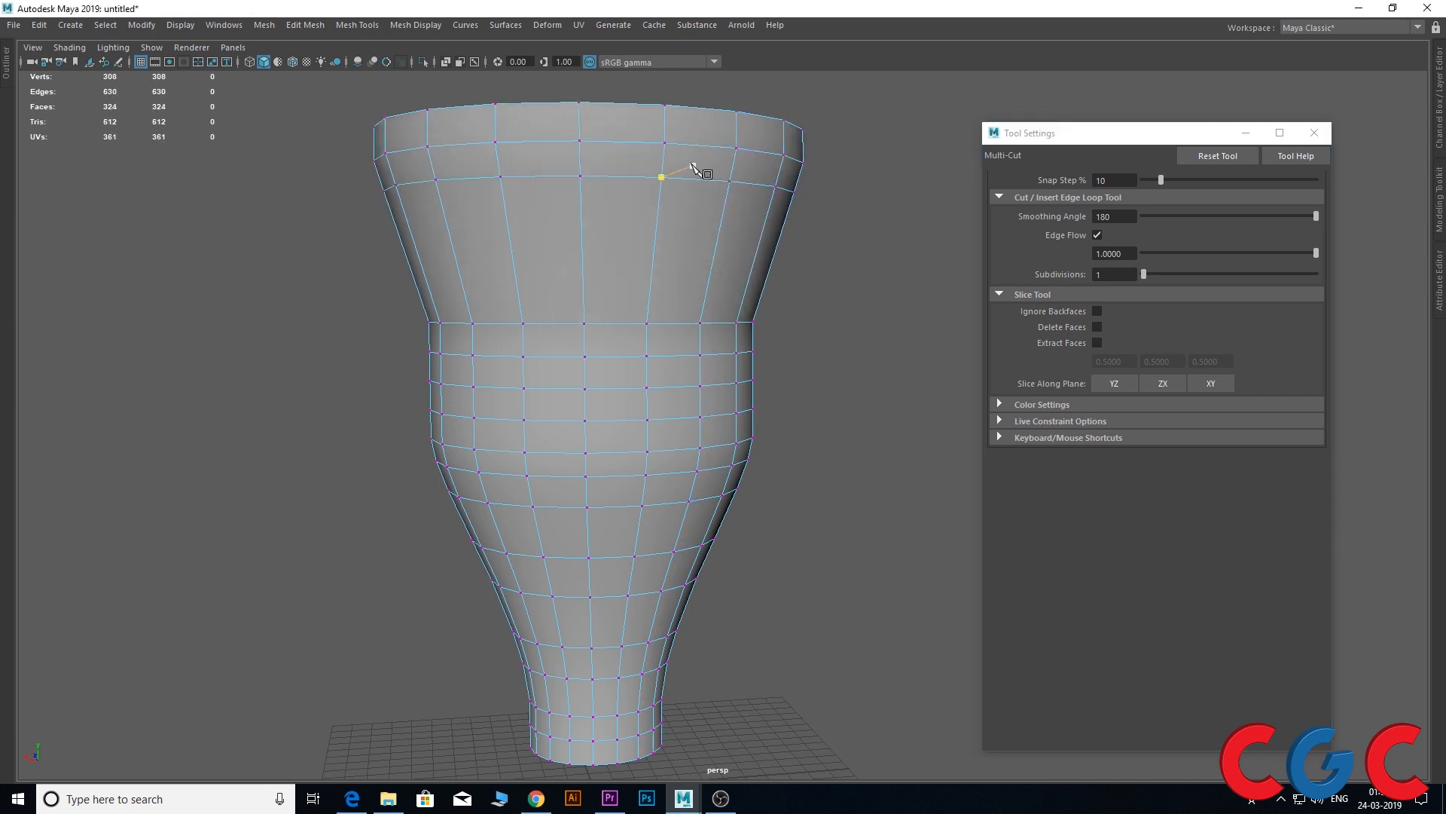
Turn off Edge Flow and insert another edge loop directly below the two loops in the flared section
left_click(1097, 235)
left_click(716, 198, "ctrl")
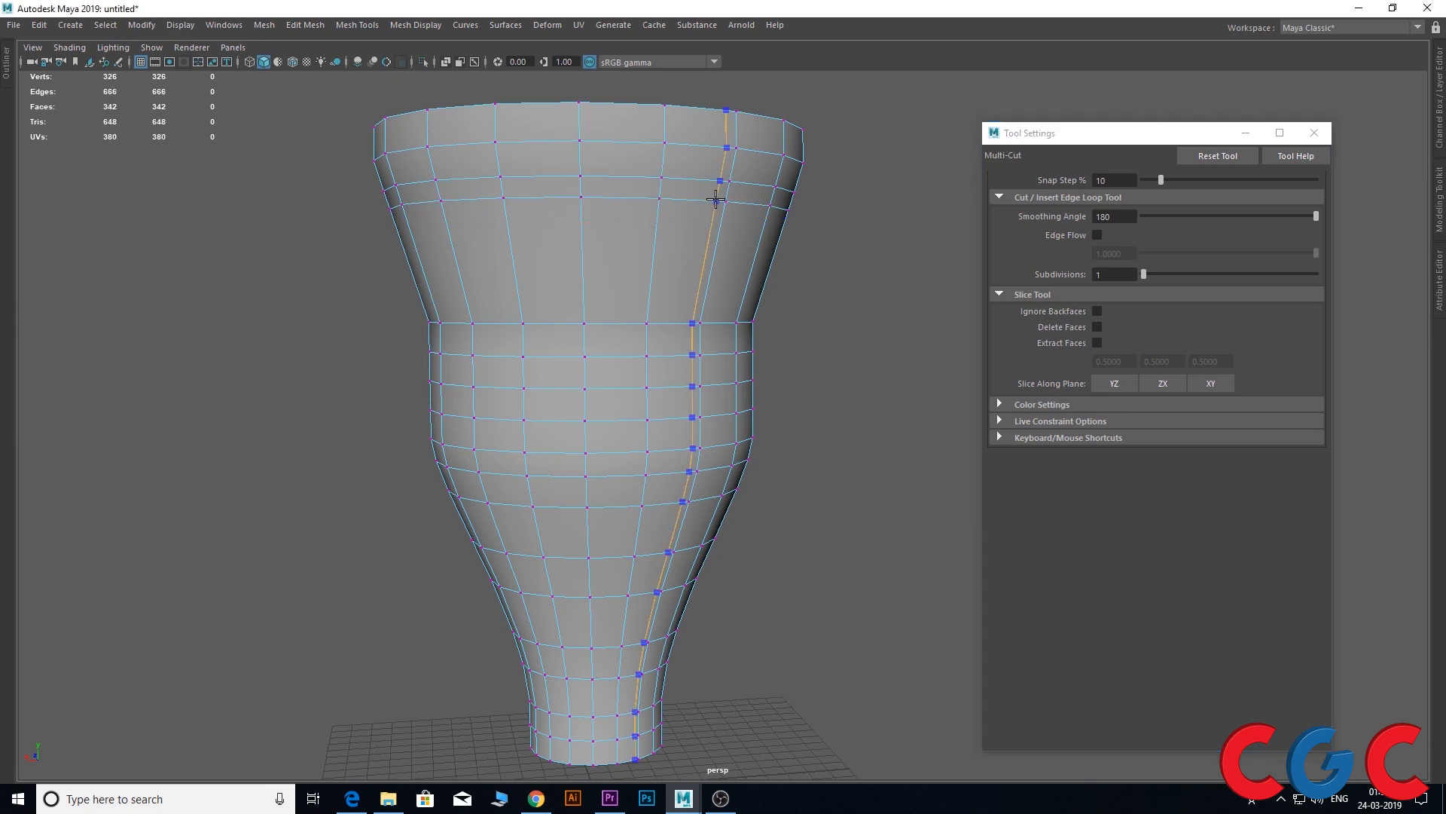
left_click_drag(797, 241, 847, 243, "alt")
right_click_drag(848, 243, 895, 243, "alt")
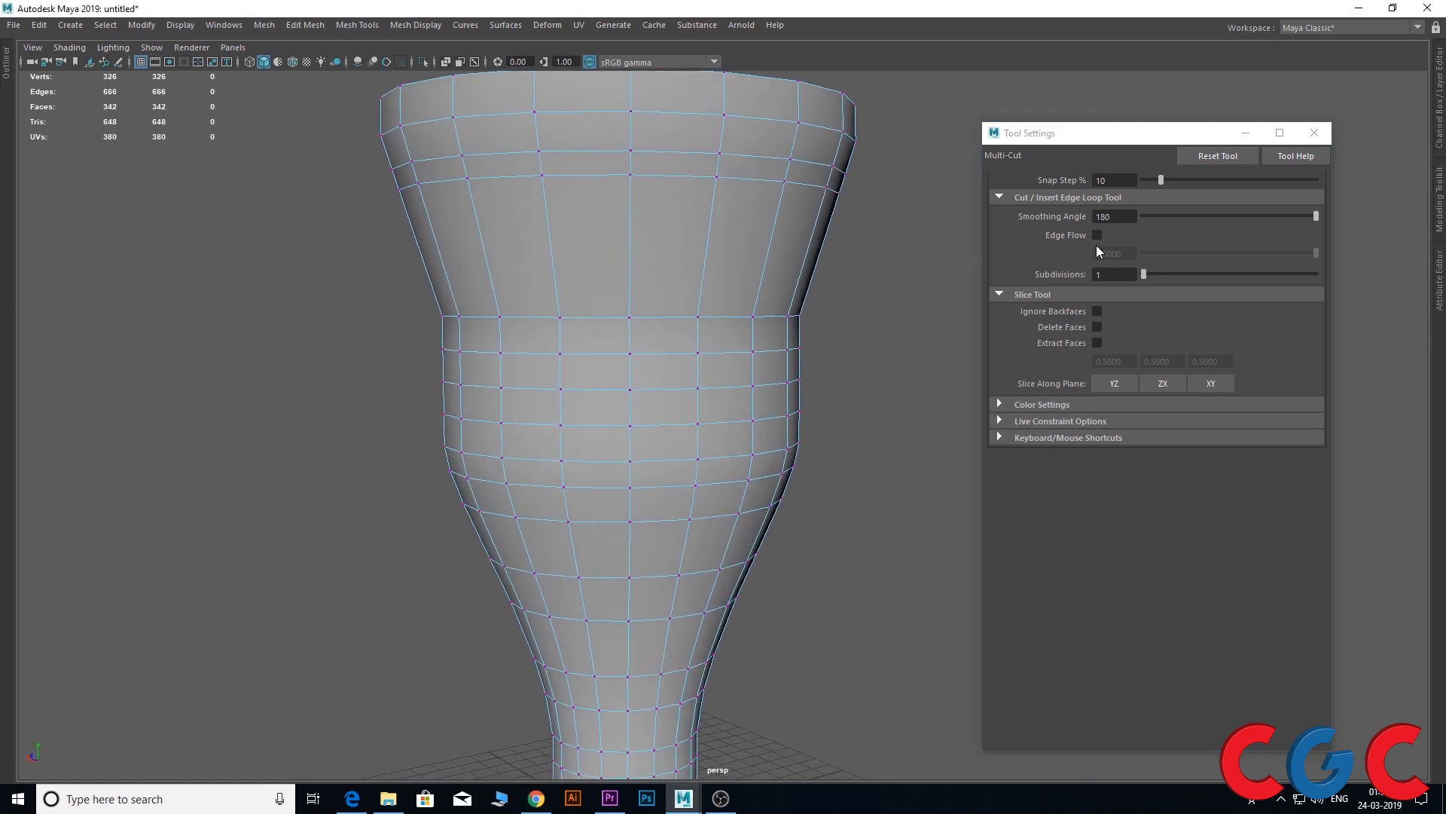
Turn Edge Flow back on and cut a single horizontal segment across one face of the flared section
left_click(1097, 235)
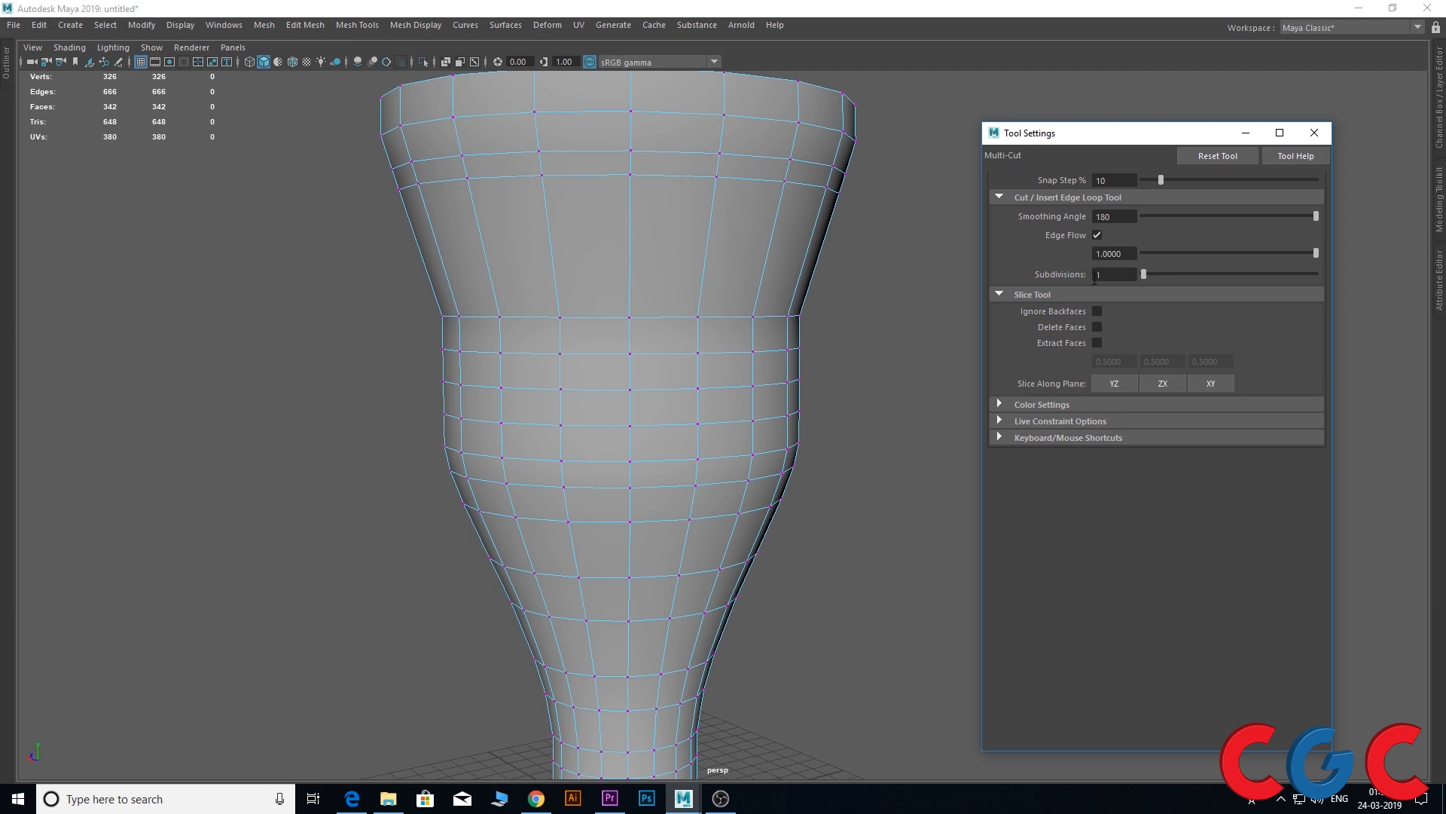
left_click_drag(880, 304, 839, 318, "alt")
scroll(627, 271, "up", 1)
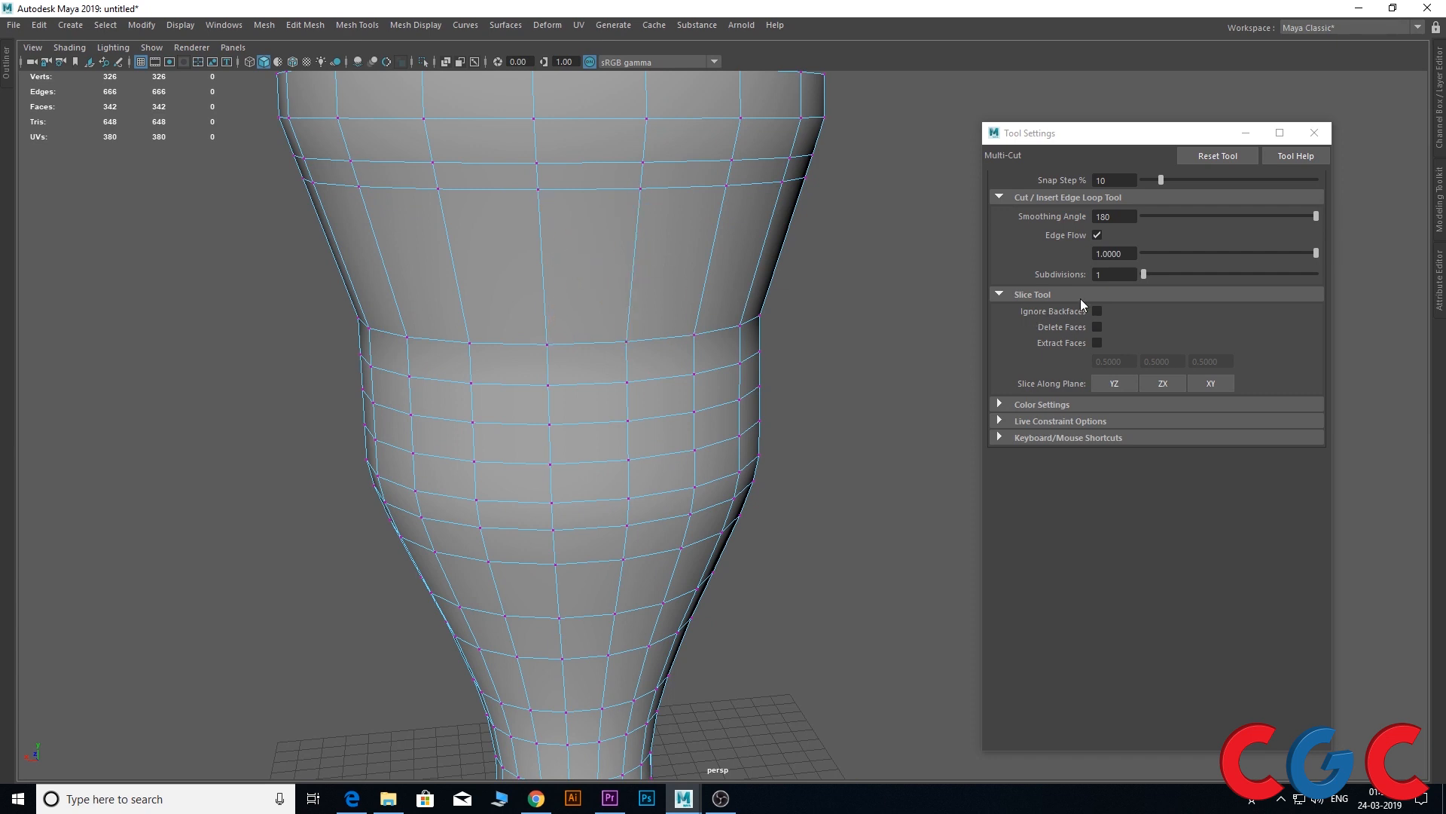
left_click(633, 267)
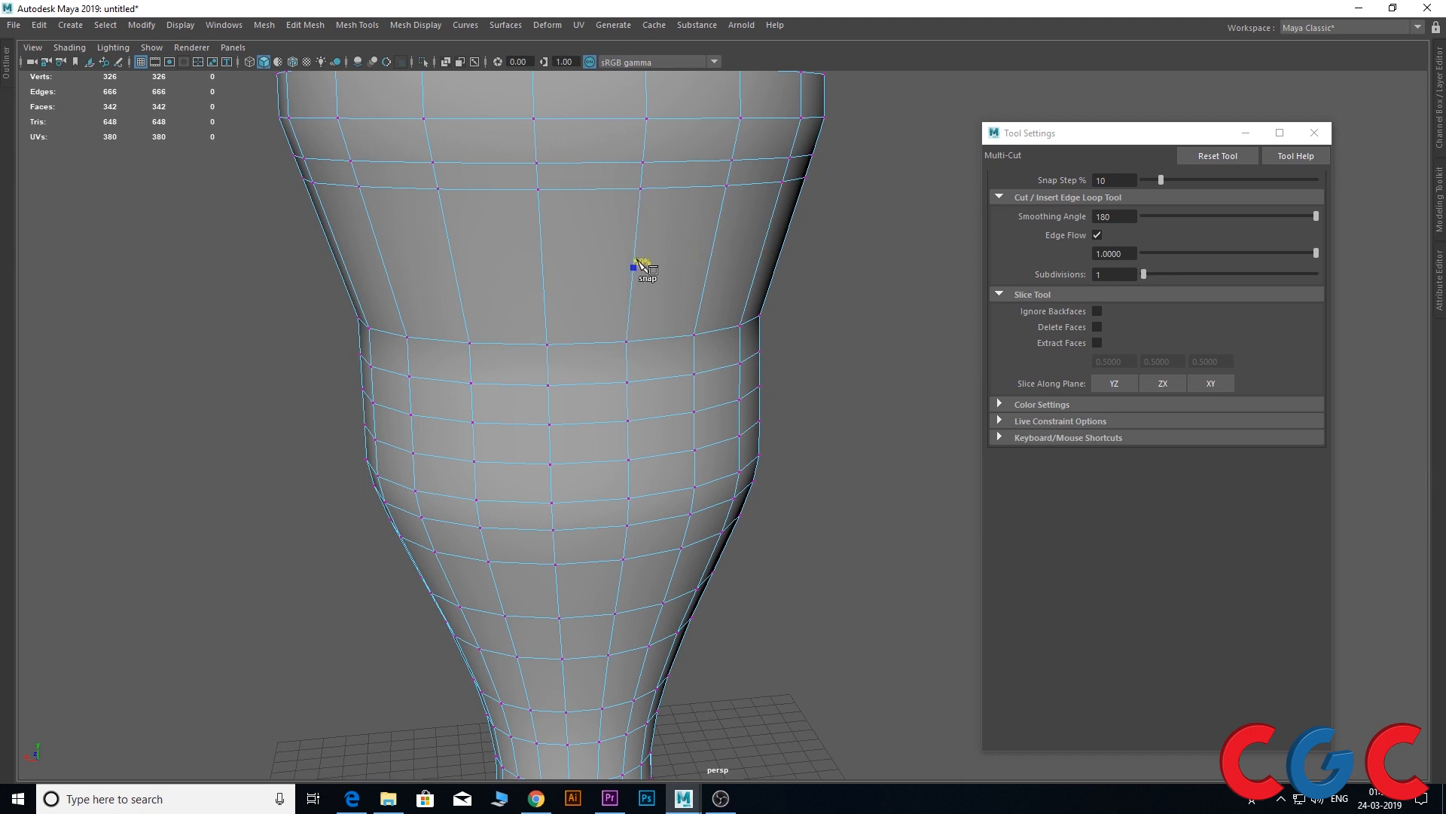
left_click(709, 262)
key("Return")
Set Subdivisions to 3 and cut from the new segment's 50% point up to the edge loop above it
left_click(1116, 275)
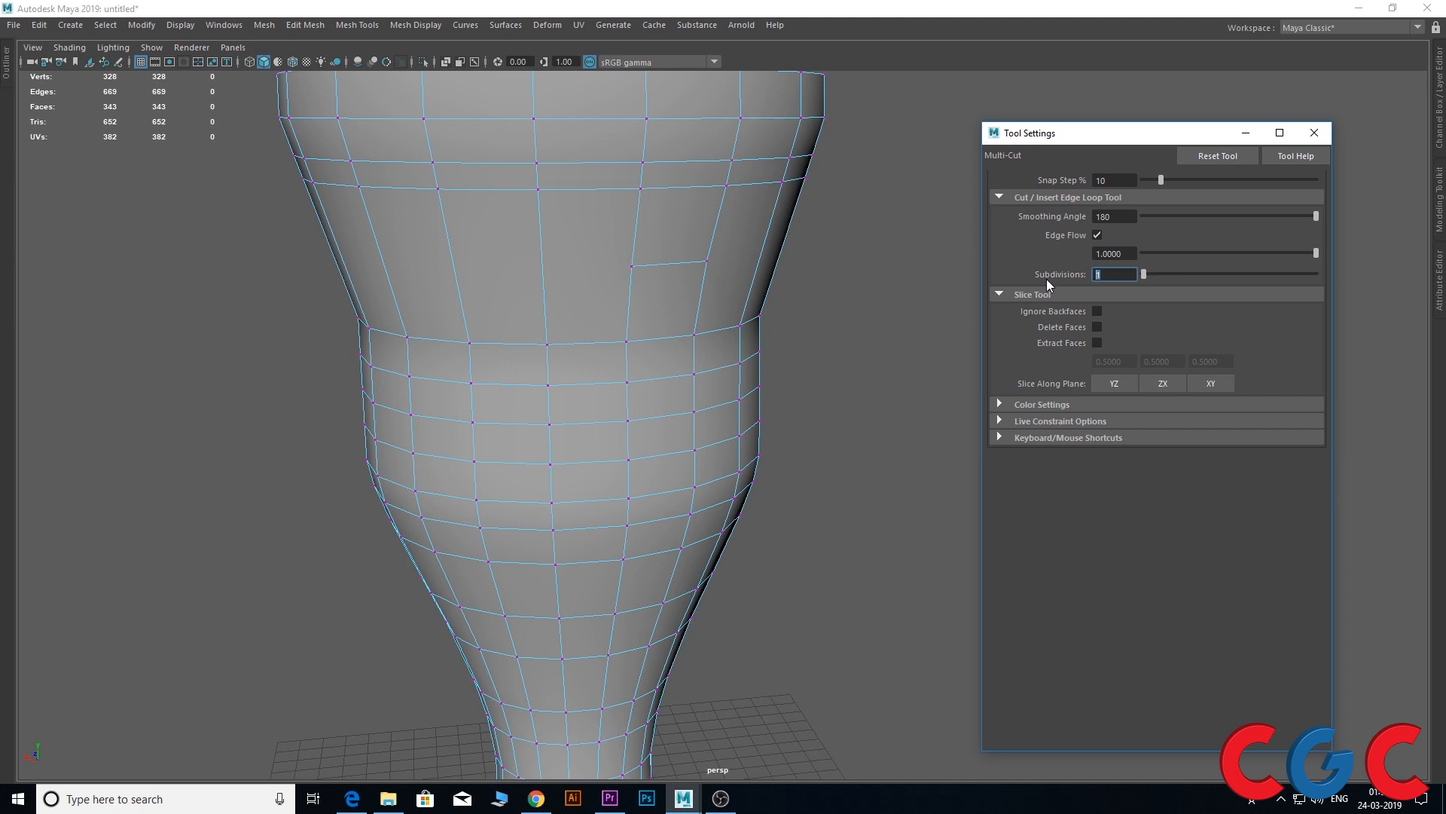
type("3")
key("Return")
left_click(669, 263)
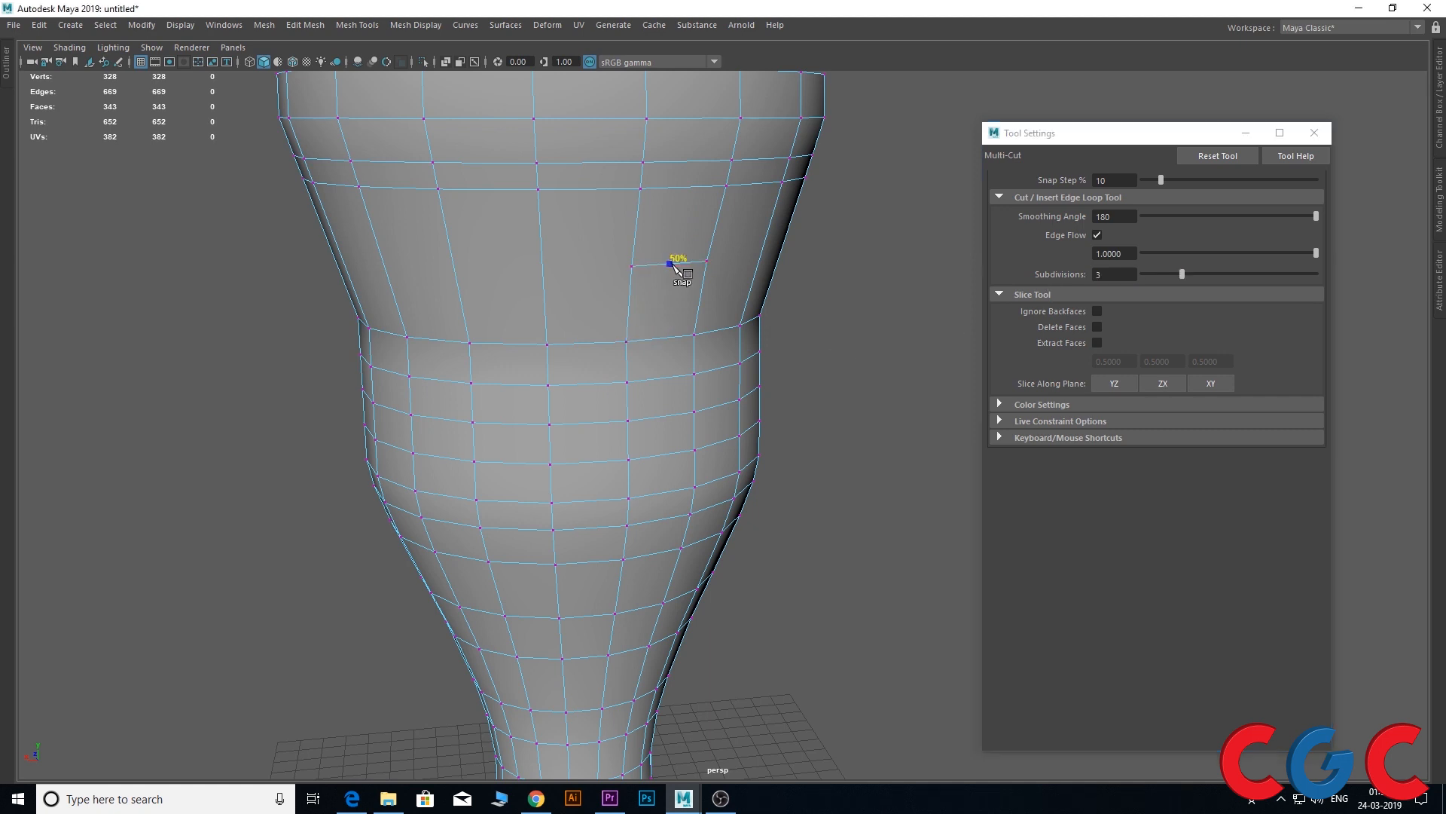
left_click(680, 197, "shift")
right_click(680, 202)
Turn off the Multi-Cut Edge Flow option
scroll(691, 224, "up", 2)
left_click_drag(691, 223, 741, 211, "alt")
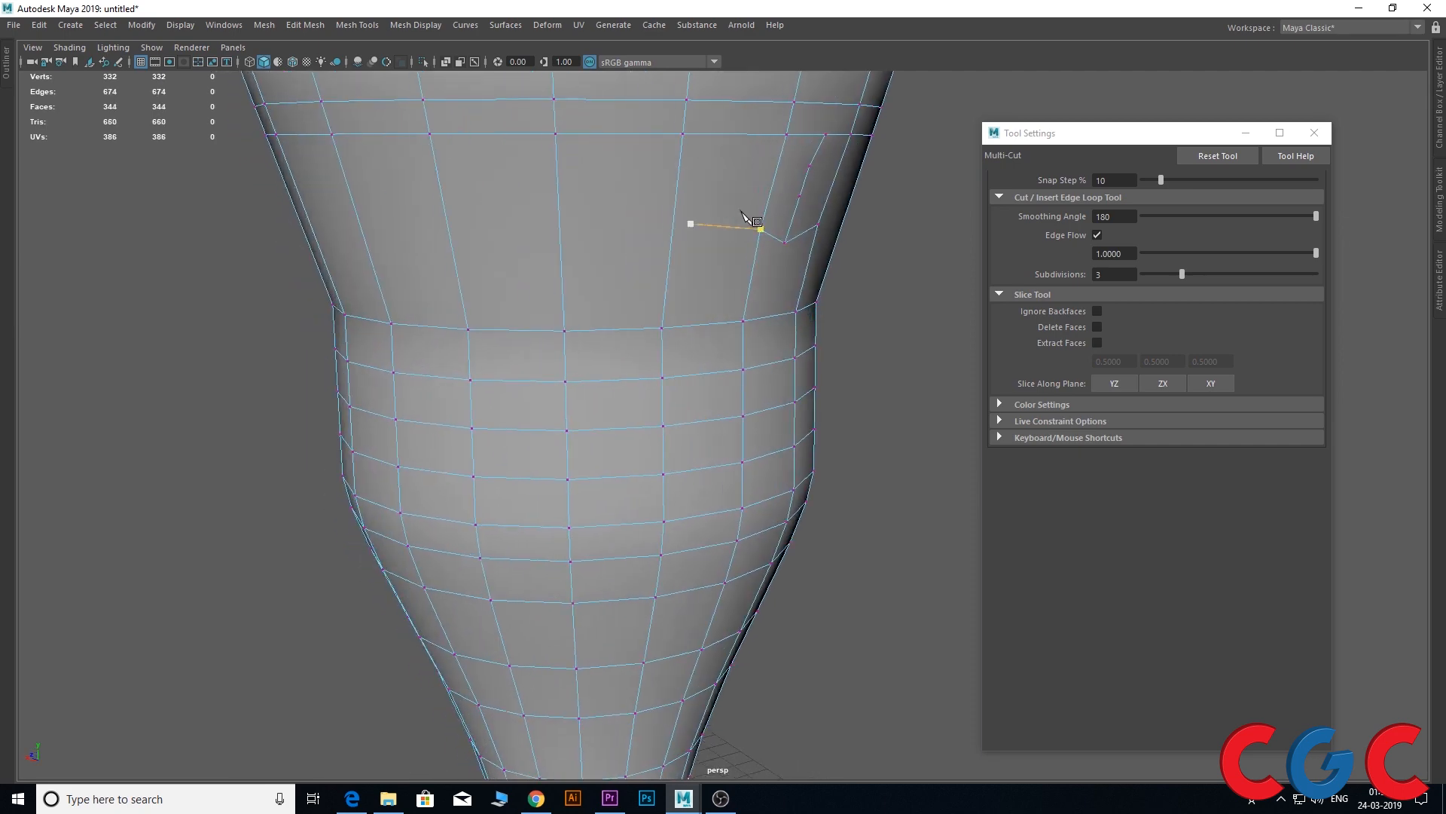
left_click_drag(814, 241, 742, 301, "alt")
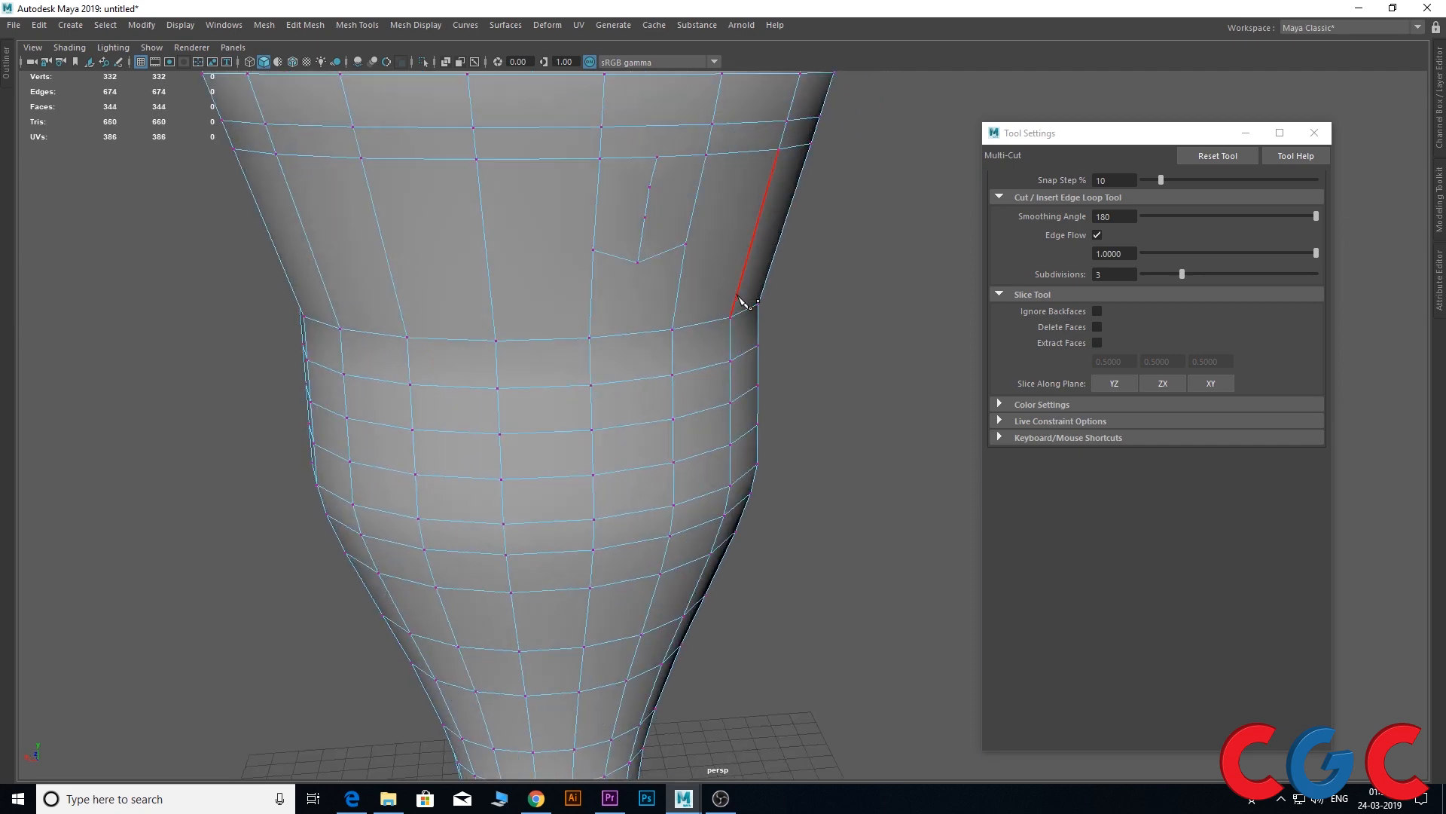
left_click(1097, 234)
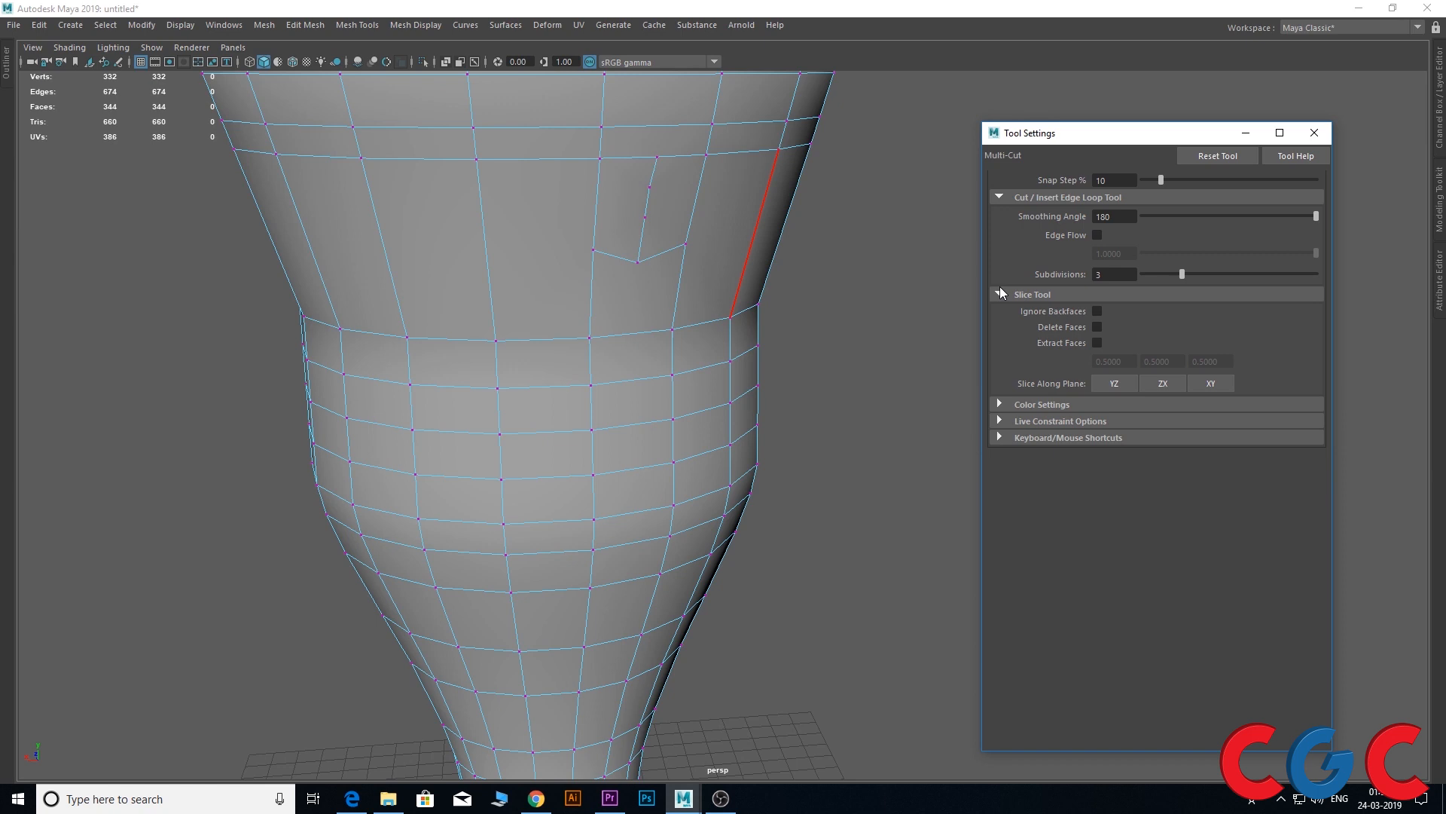
Cut two horizontal segments from the short vertical cut in the flared section across to the neighbouring vertical edge
left_click(650, 189)
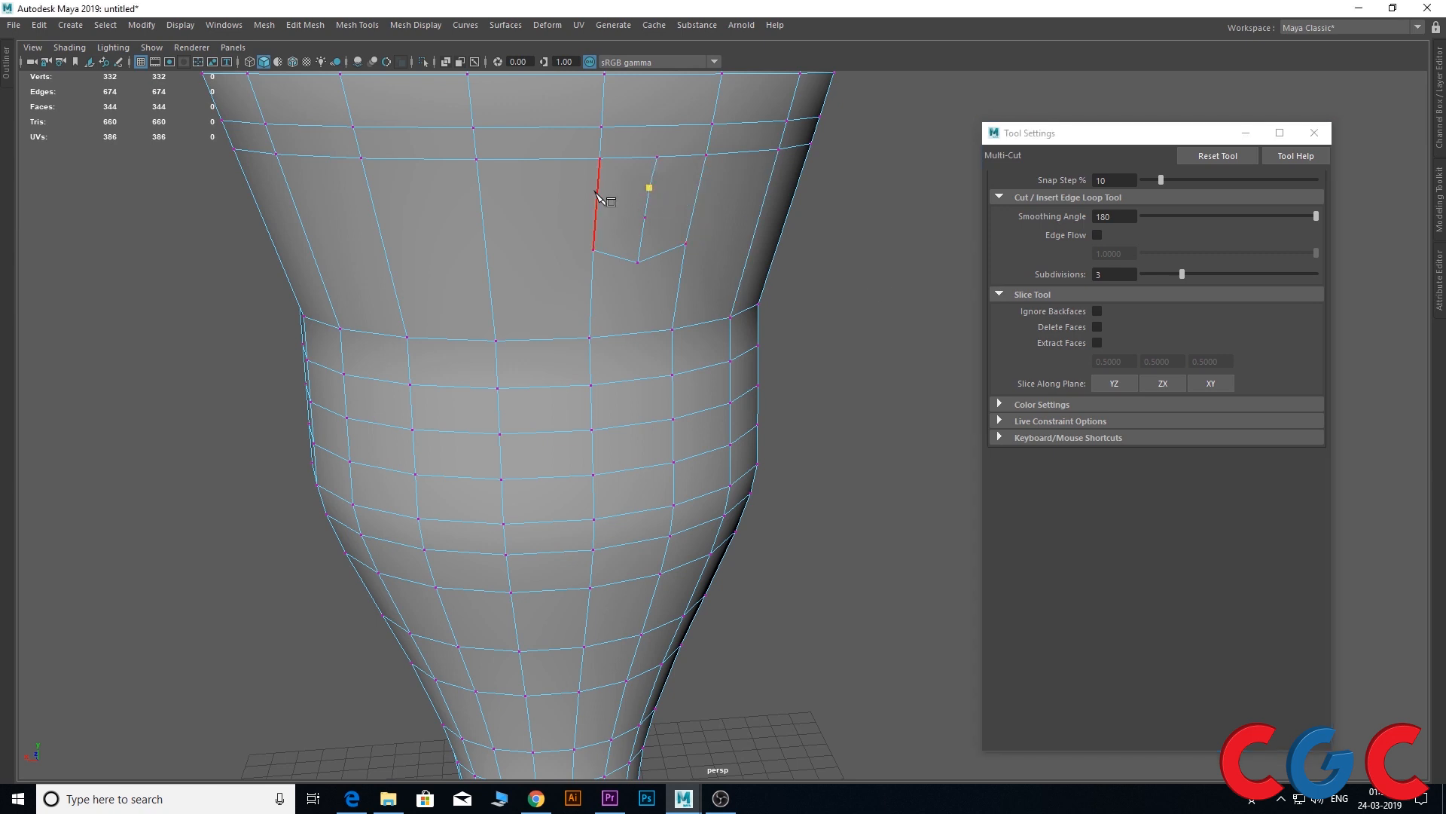
left_click(599, 186)
right_click(600, 187)
left_click(615, 188)
left_click(645, 217)
left_click(595, 222)
right_click(599, 220)
Set the Multi-Cut Subdivisions to 1
left_click(1113, 275)
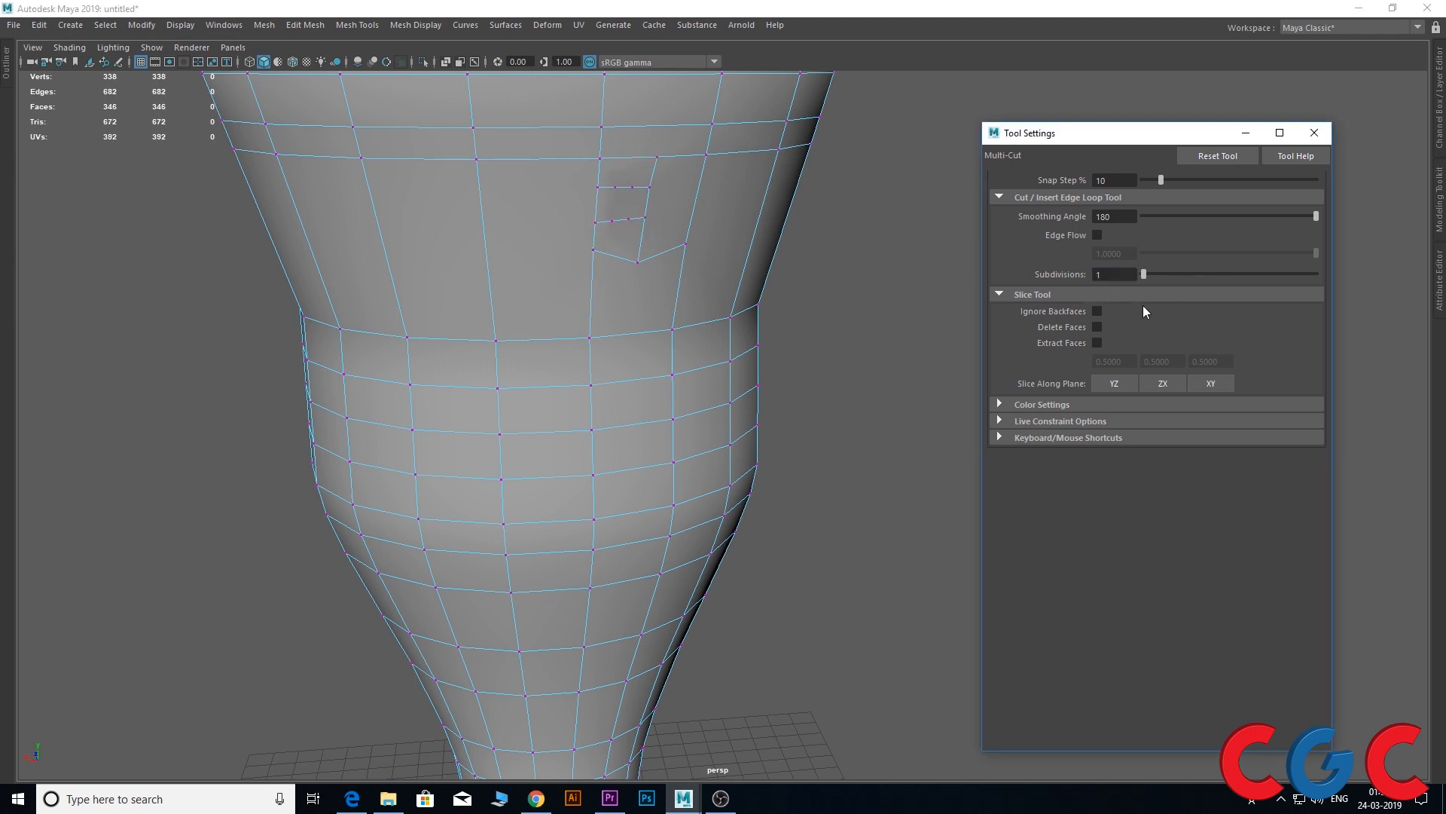
scroll(611, 226, "down", 3)
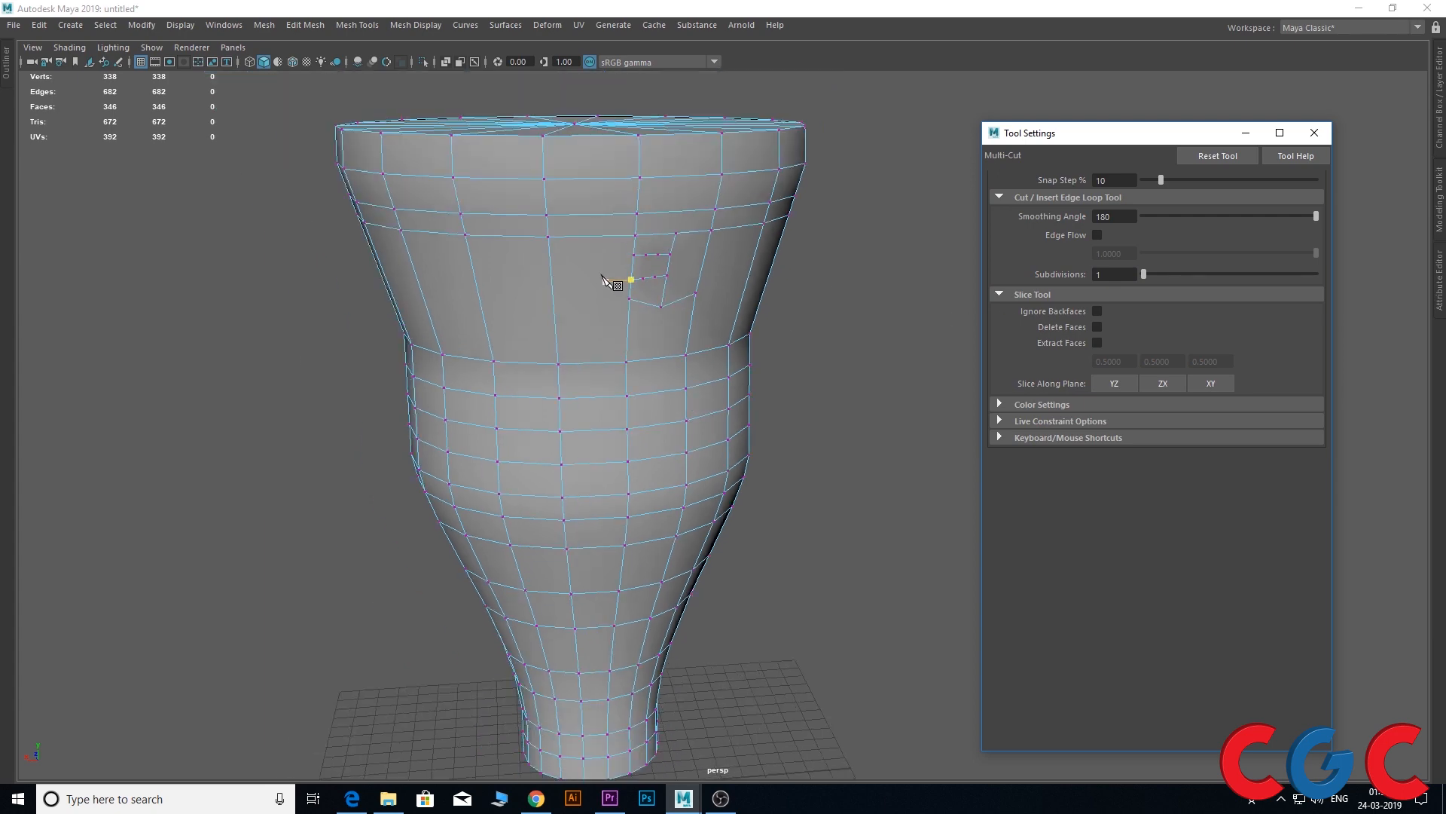
left_click_drag(603, 276, 636, 269, "alt")
scroll(731, 214, "up", 1)
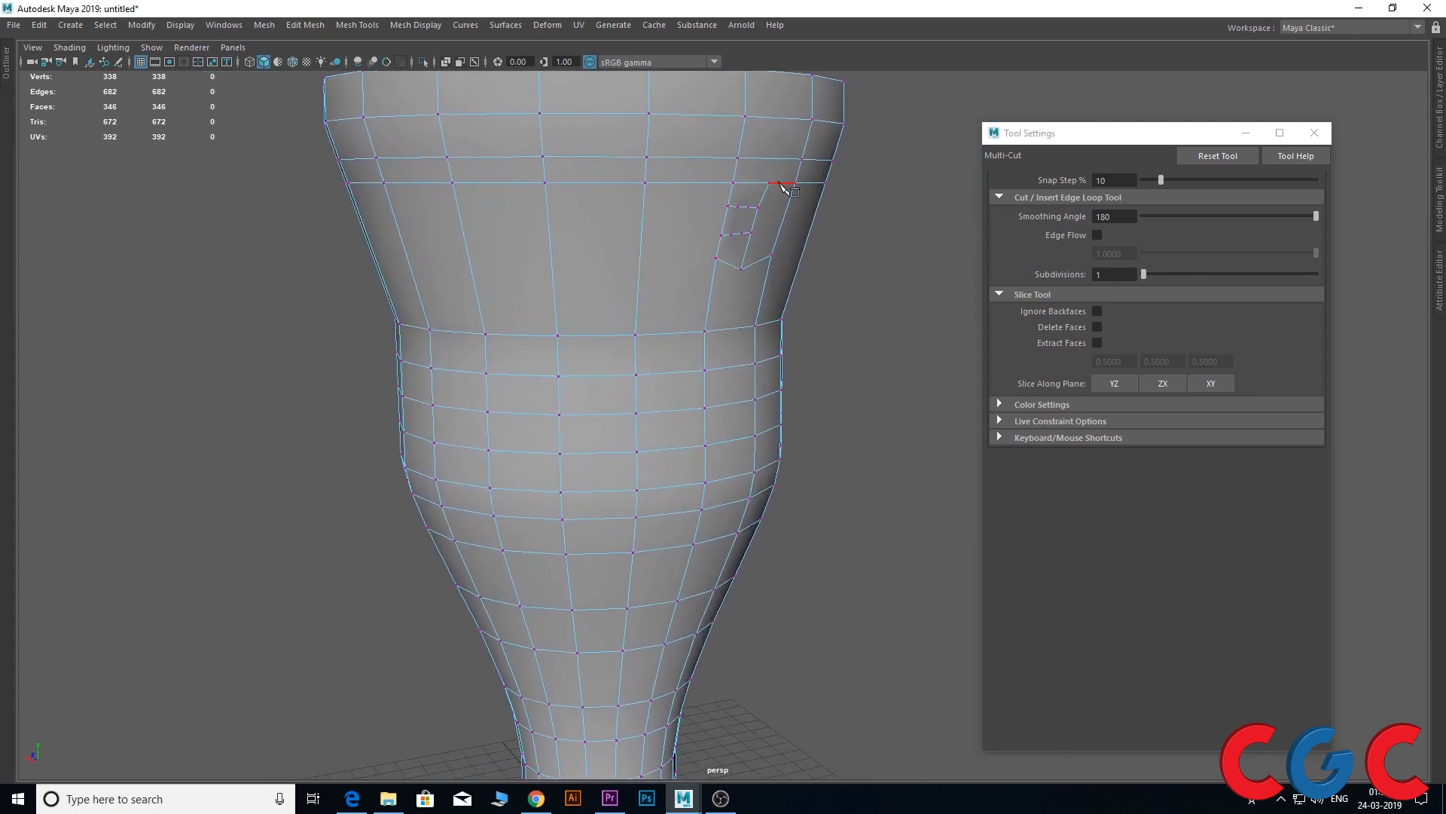
left_click(768, 257)
scroll(829, 302, "down", 3)
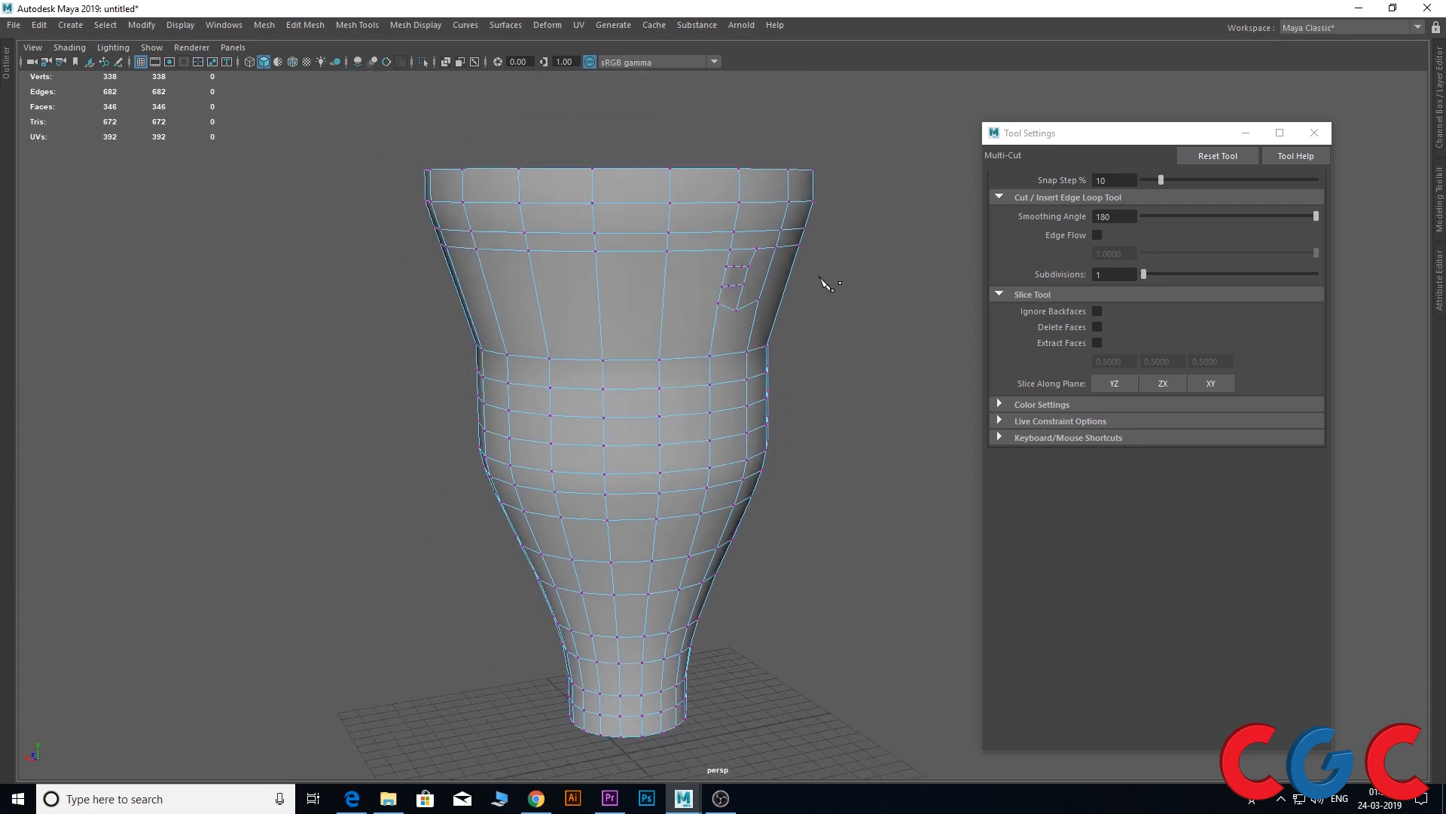
left_click_drag(869, 354, 836, 357, "alt")
middle_click_drag(838, 357, 769, 365, "alt")
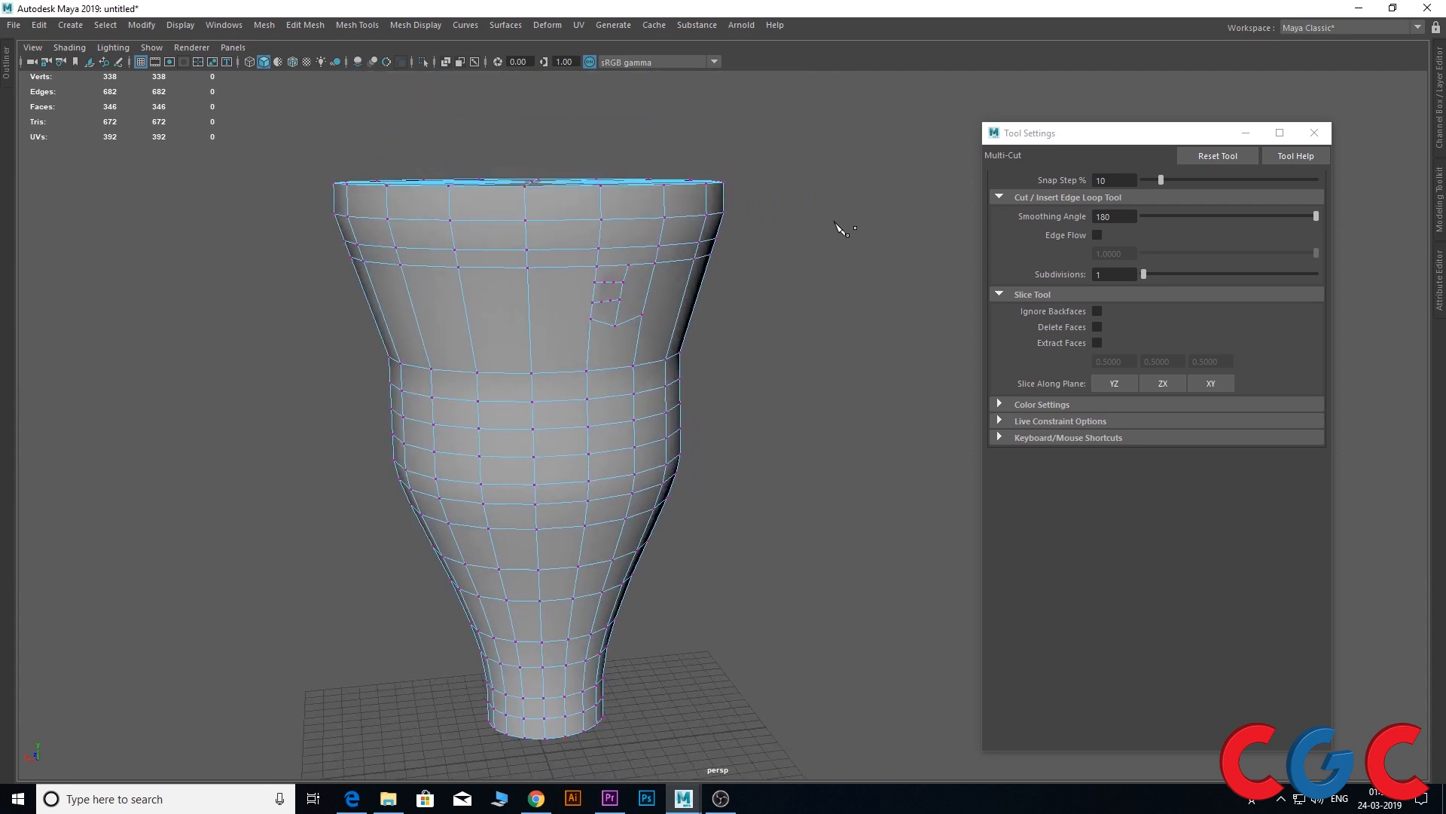
Set Snap Step to 25% and try out slice lines at different angles across the model
left_click_drag(815, 389, 727, 457)
left_click_drag(694, 536, 356, 686)
left_click_drag(315, 595, 884, 246)
left_click_drag(1135, 184, 1039, 180)
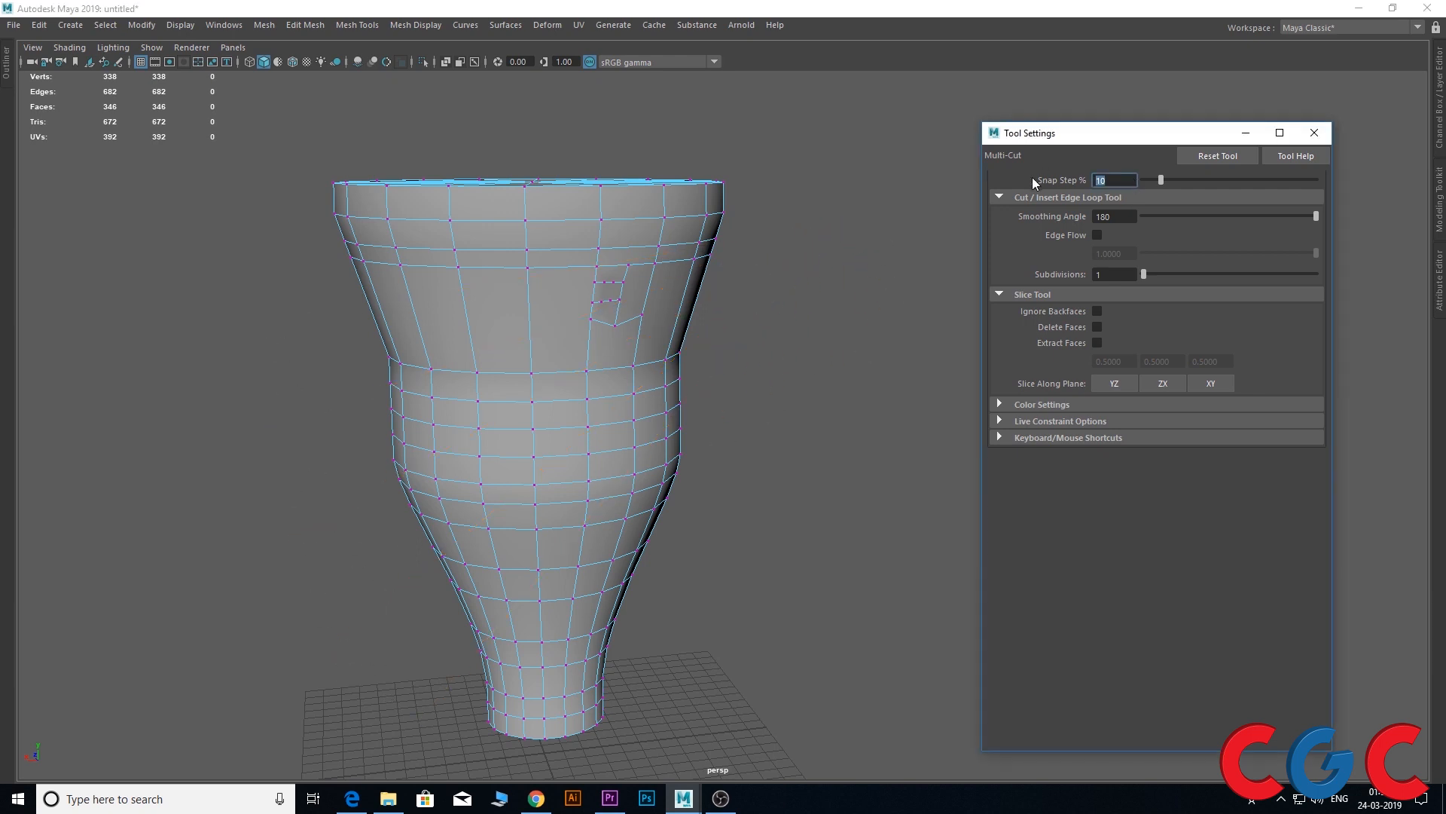
type("25")
key("Return")
left_click_drag(870, 220, 863, 387)
left_click(1122, 183)
left_click_drag(837, 249, 335, 528)
left_click_drag(333, 458, 305, 237)
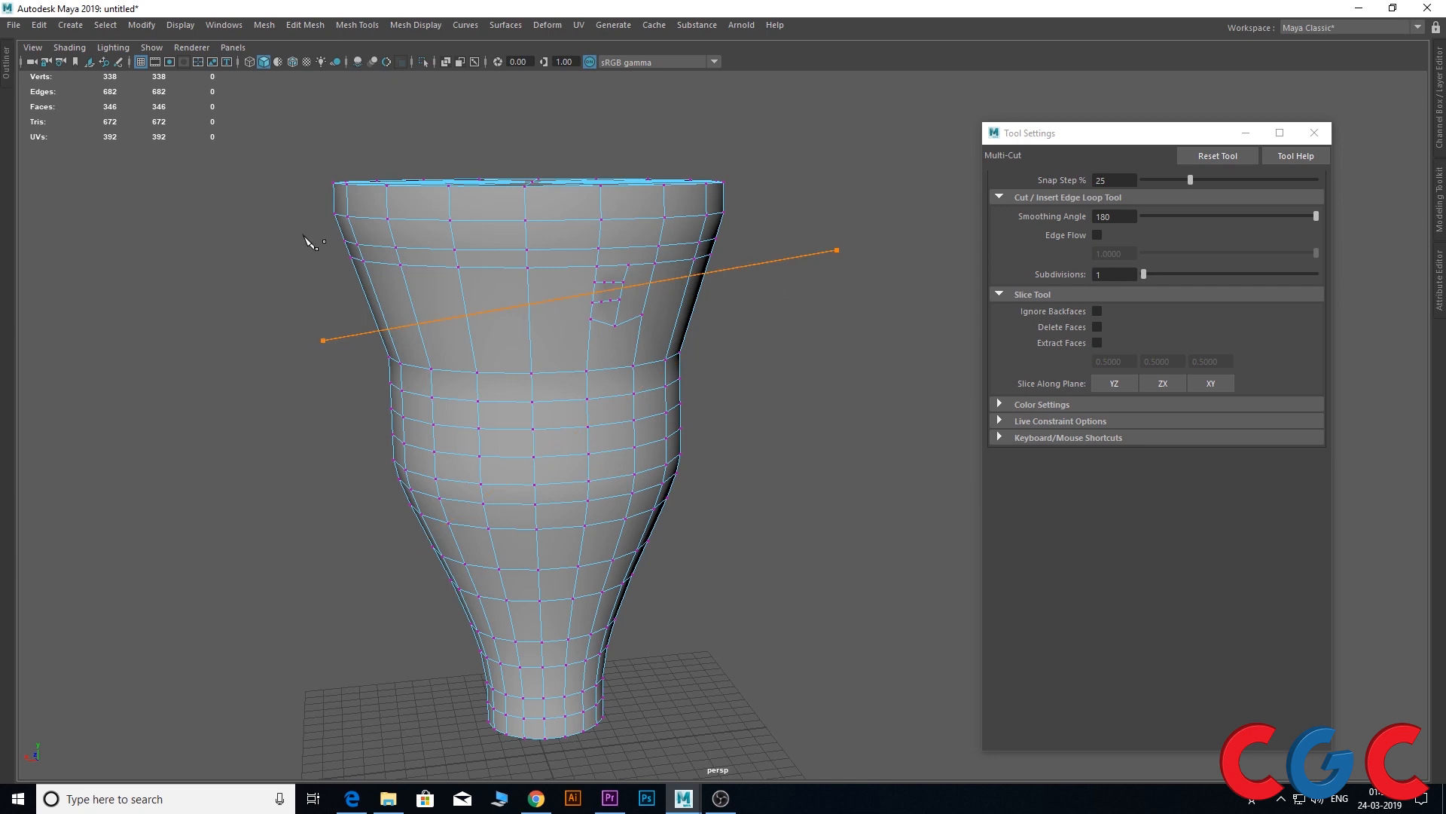
left_click_drag(269, 452, 846, 300)
Set Snap Step to 45% and slice through the whole model on a slant near the base of the flared section
left_click_drag(1118, 181, 1066, 182)
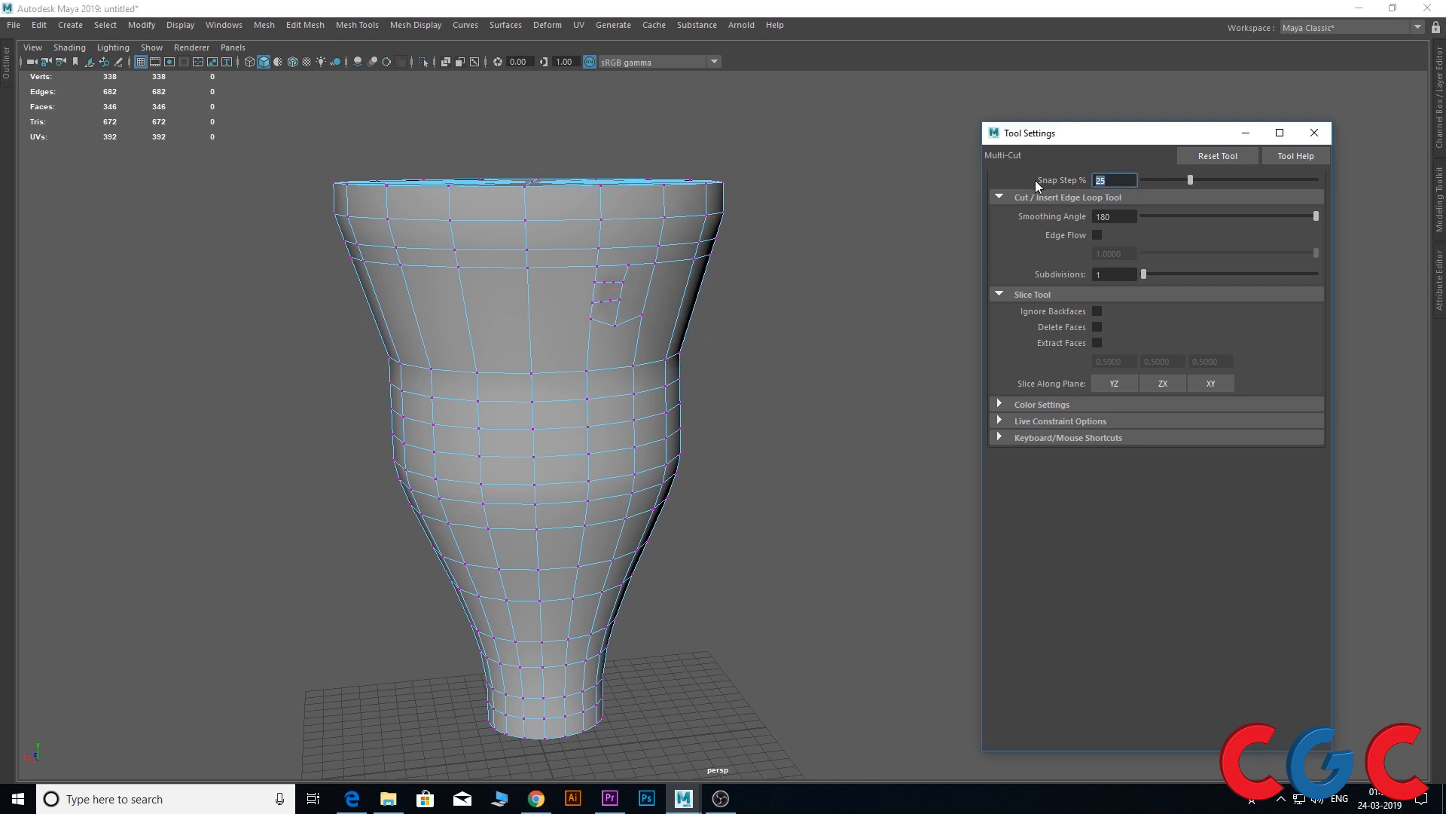
type("45")
key("Return")
left_click_drag(877, 217, 185, 302, "shift")
left_click_drag(223, 402, 878, 261, "shift")
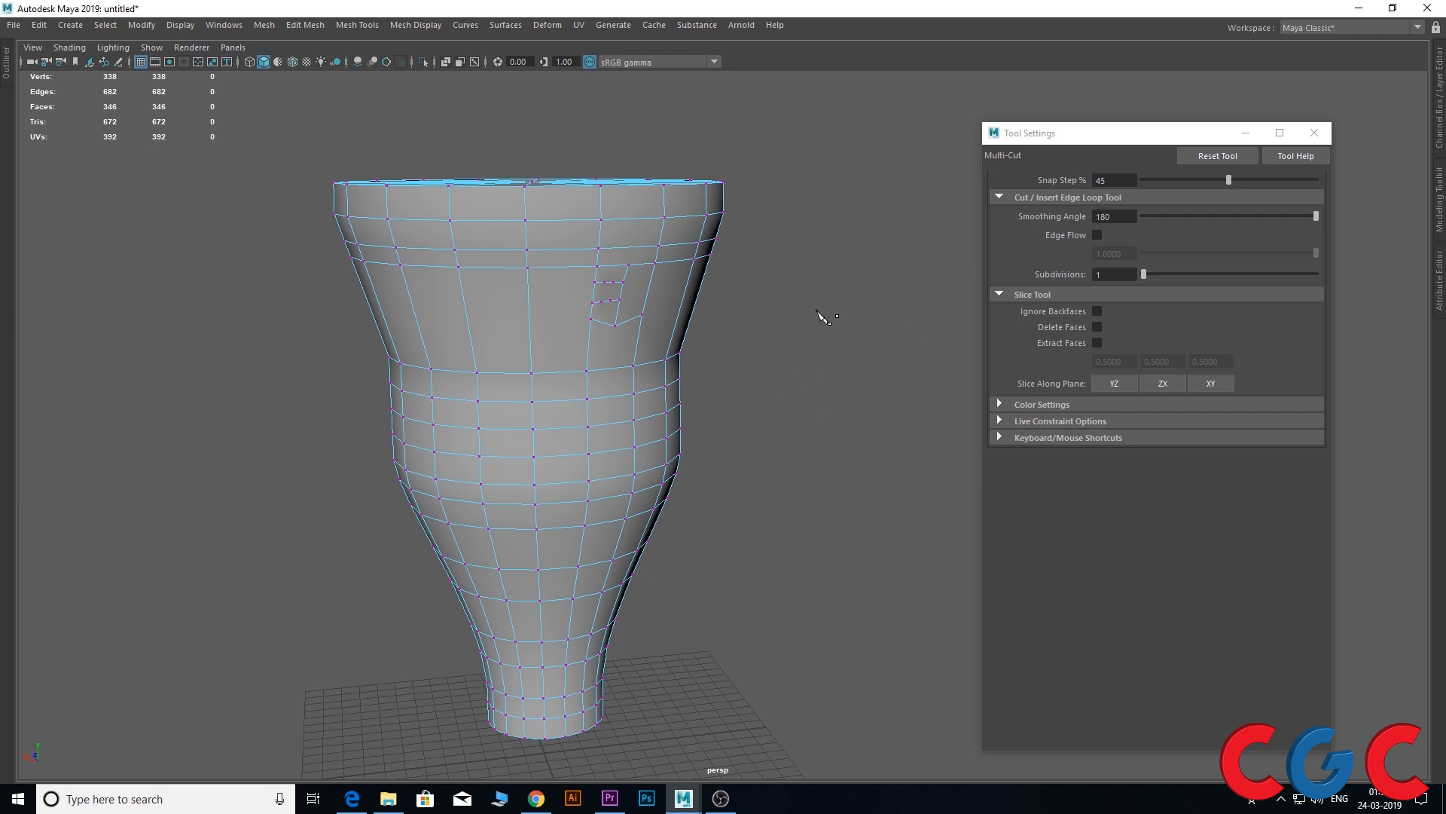
left_click_drag(818, 312, 266, 371)
Select the slanted edge loop made by the slice and detach the mesh along it
left_click_drag(220, 484, 899, 501, "alt")
key("w")
right_click_drag(549, 375, 550, 332)
double_click(541, 323)
left_click_drag(284, 452, 422, 439, "alt")
scroll(710, 291, "up", 4)
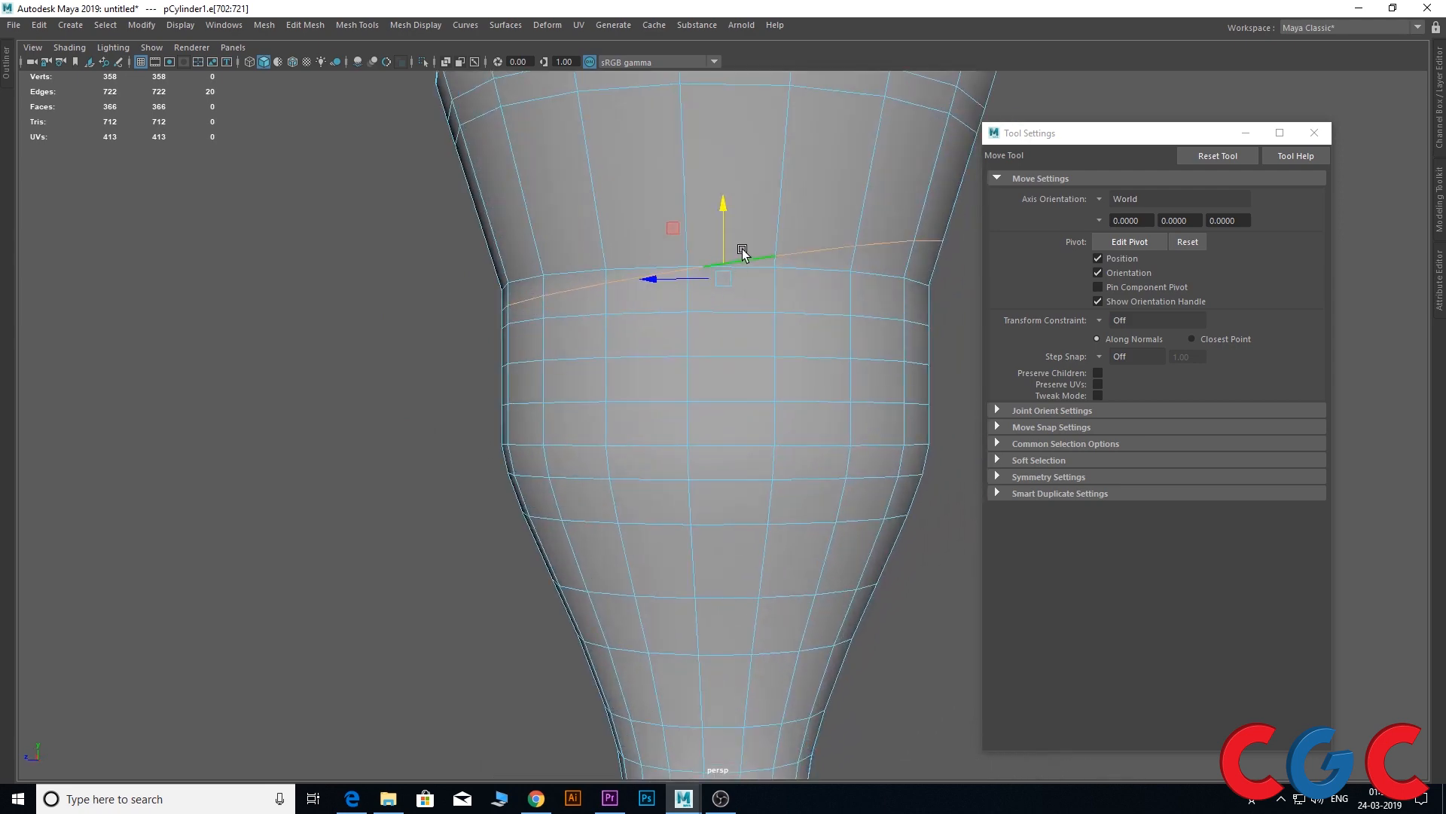
left_click_drag(410, 380, 279, 454, "alt")
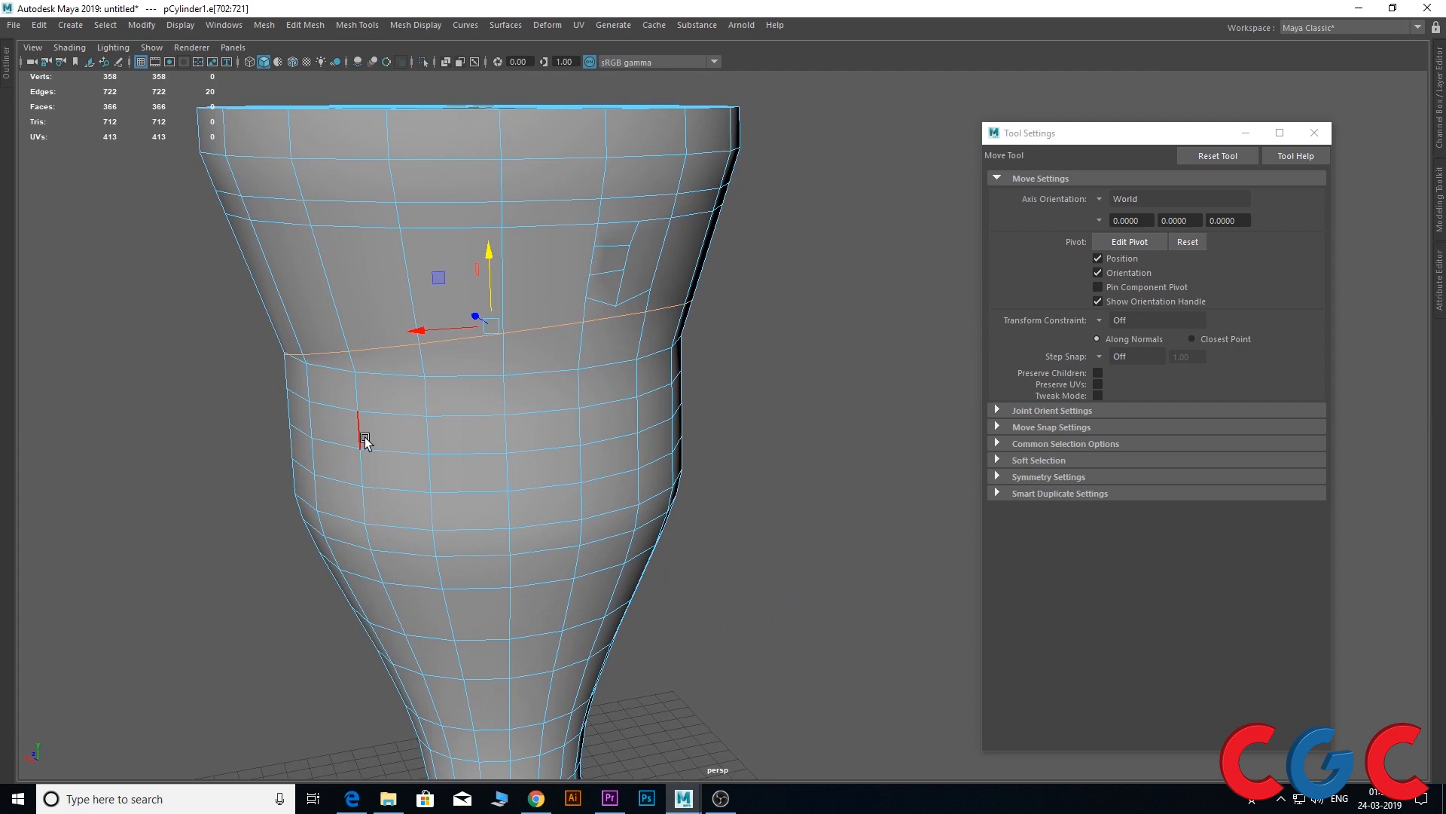
scroll(345, 324, "down", 2)
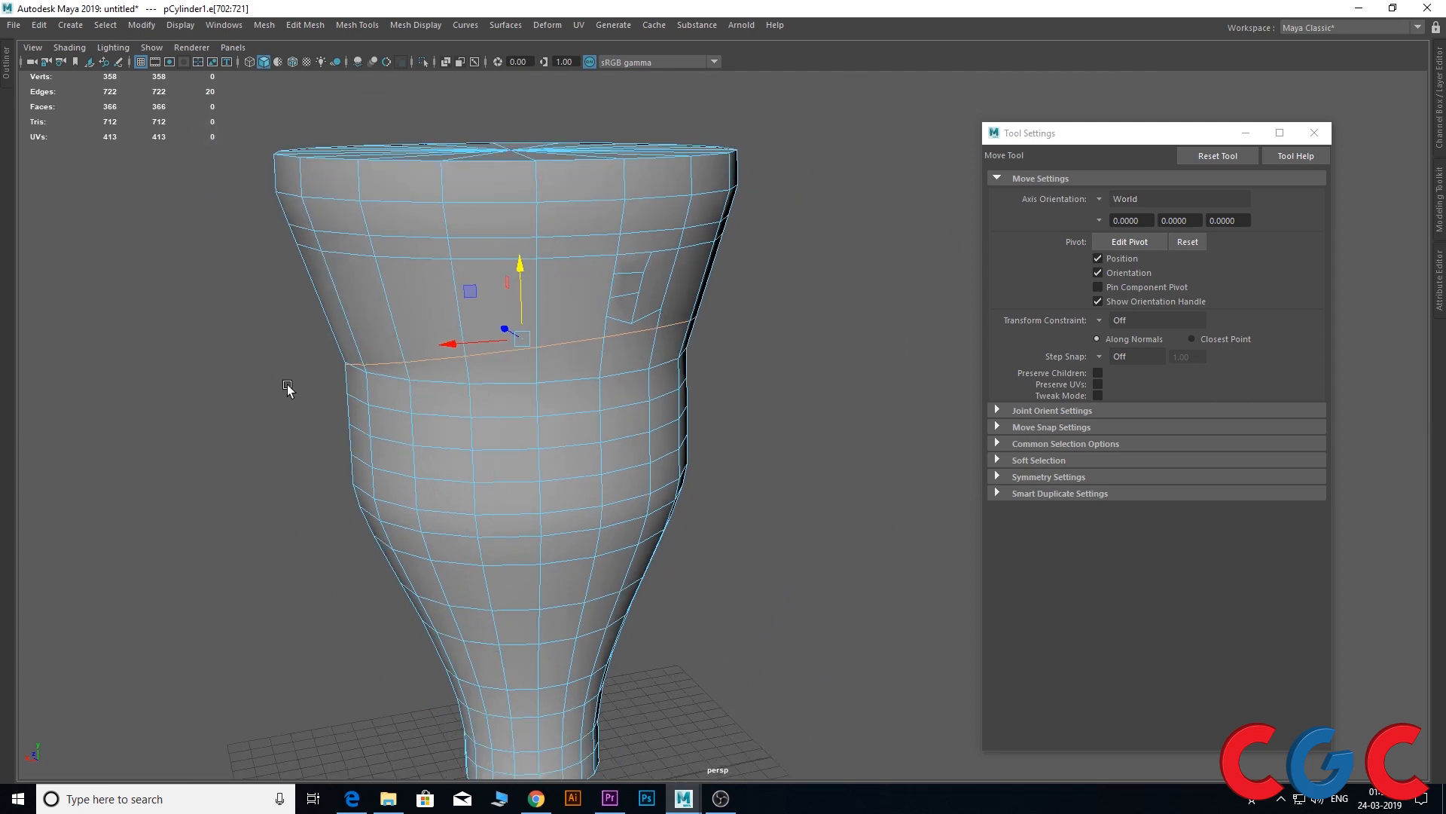
left_click_drag(795, 570, 841, 556, "alt")
left_click_drag(714, 435, 776, 433, "alt")
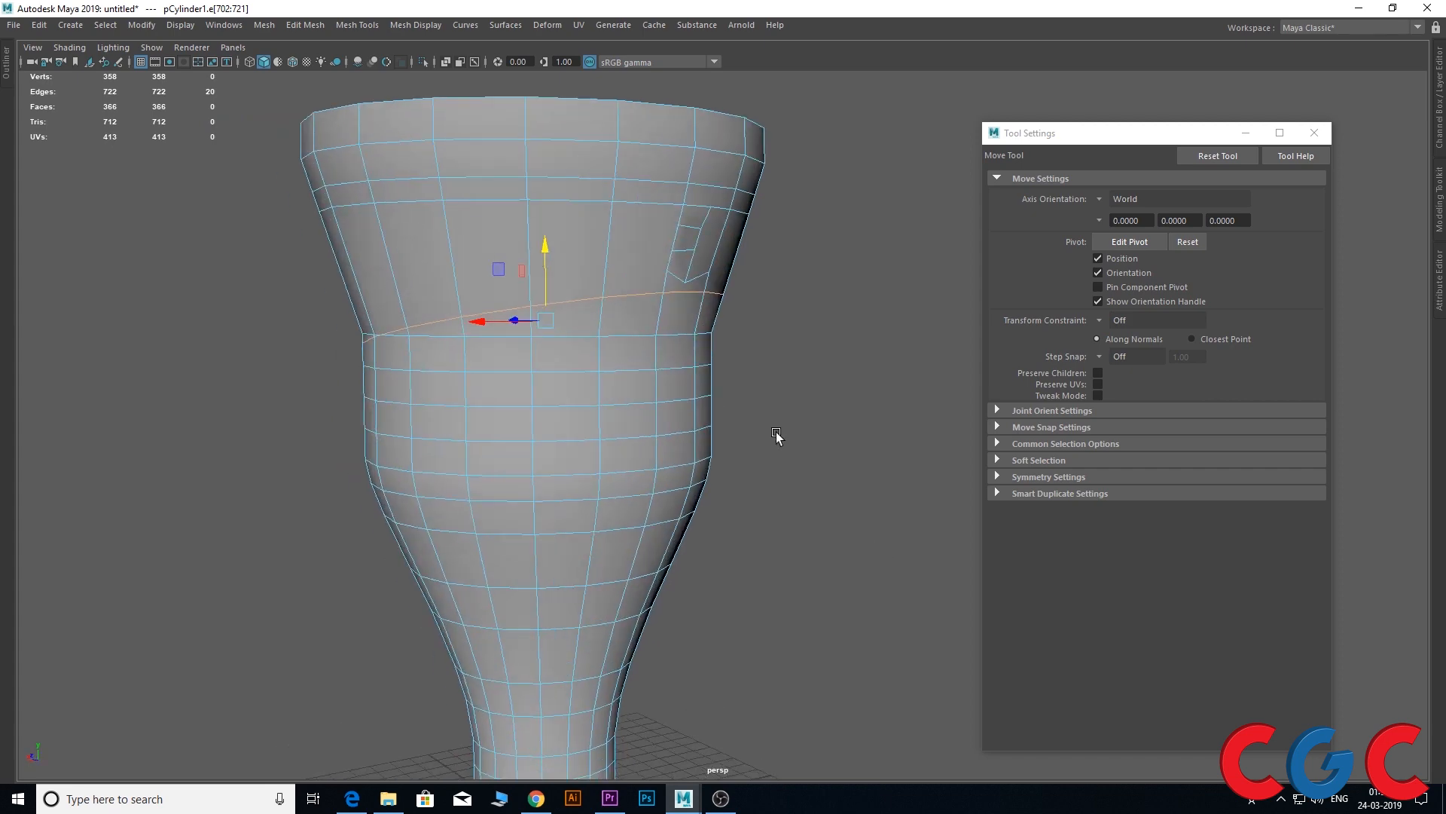
scroll(658, 391, "down", 3)
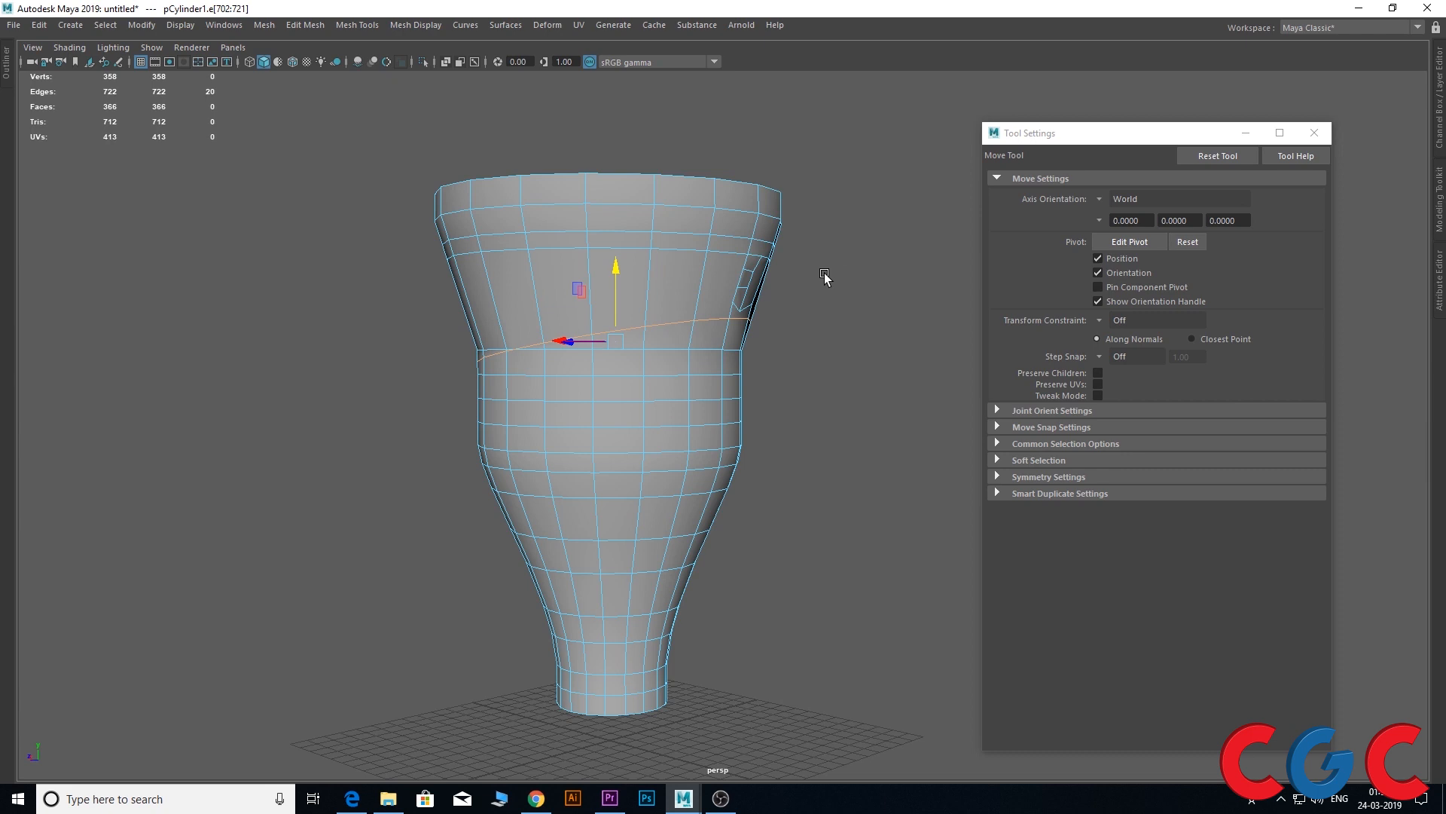
left_click(278, 29)
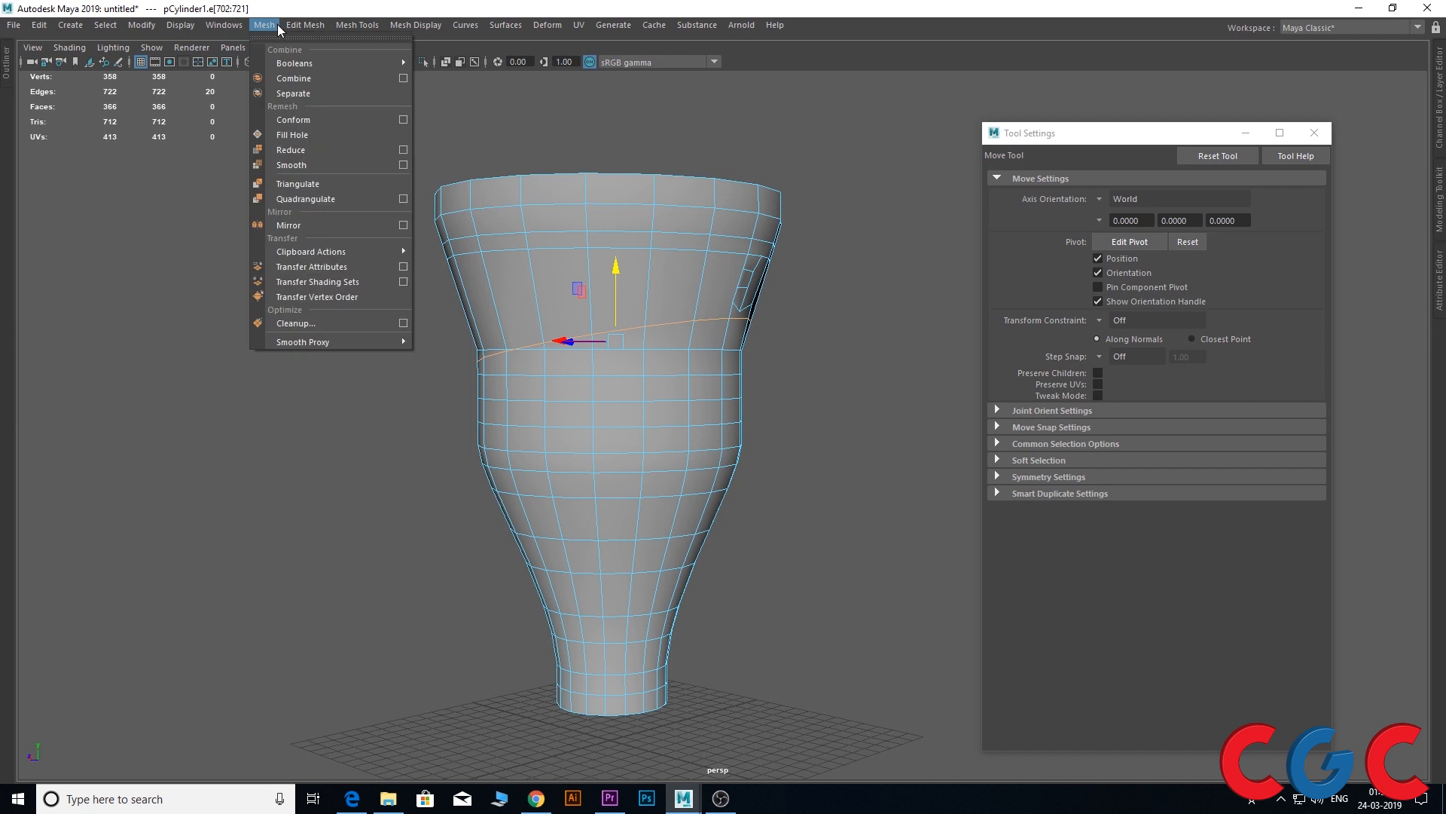
mouse_move(291, 29)
left_click(316, 152)
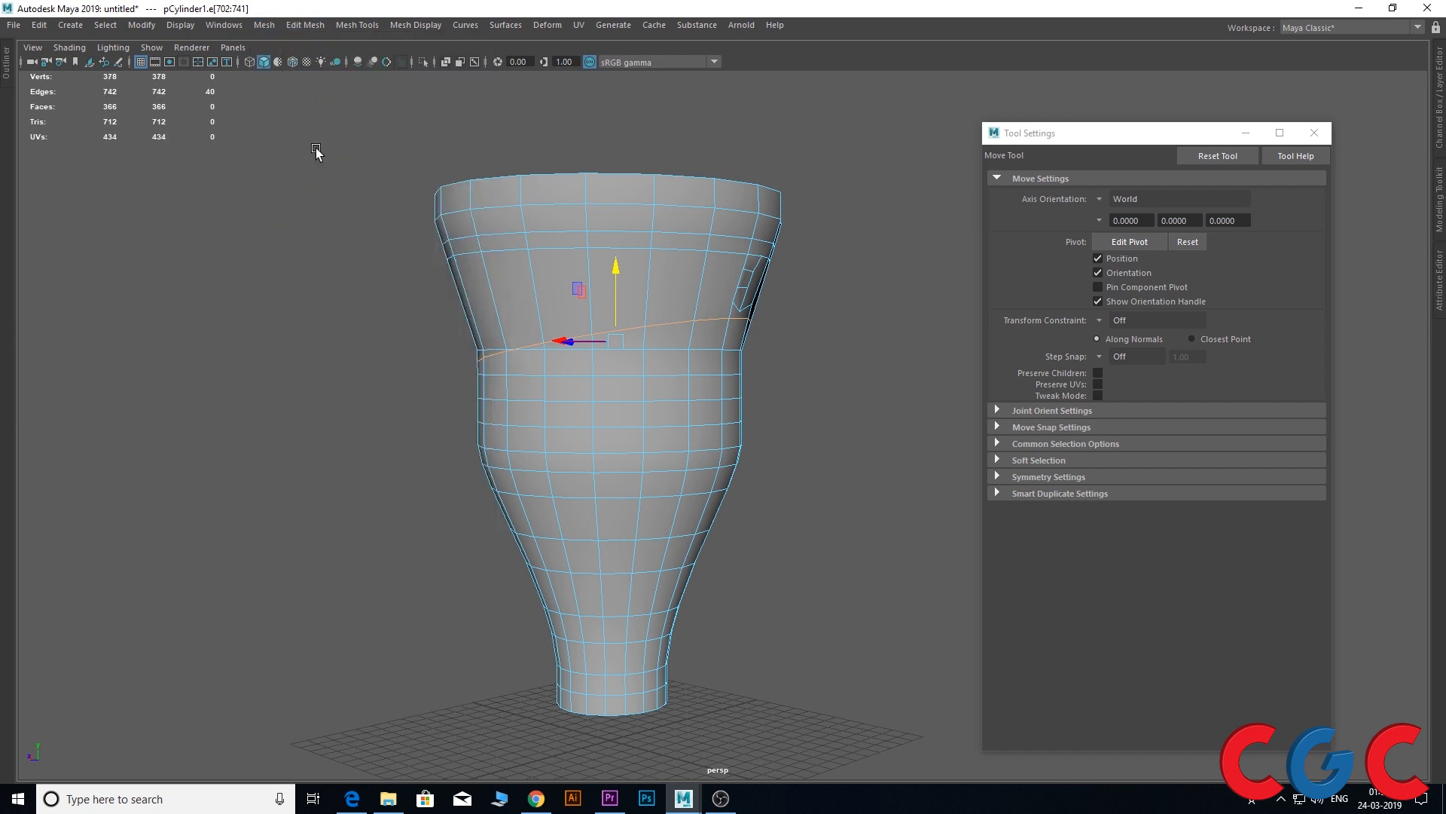
Move all faces of the lower part down and all faces of the upper part up to open a gap
right_click_drag(650, 242, 644, 273)
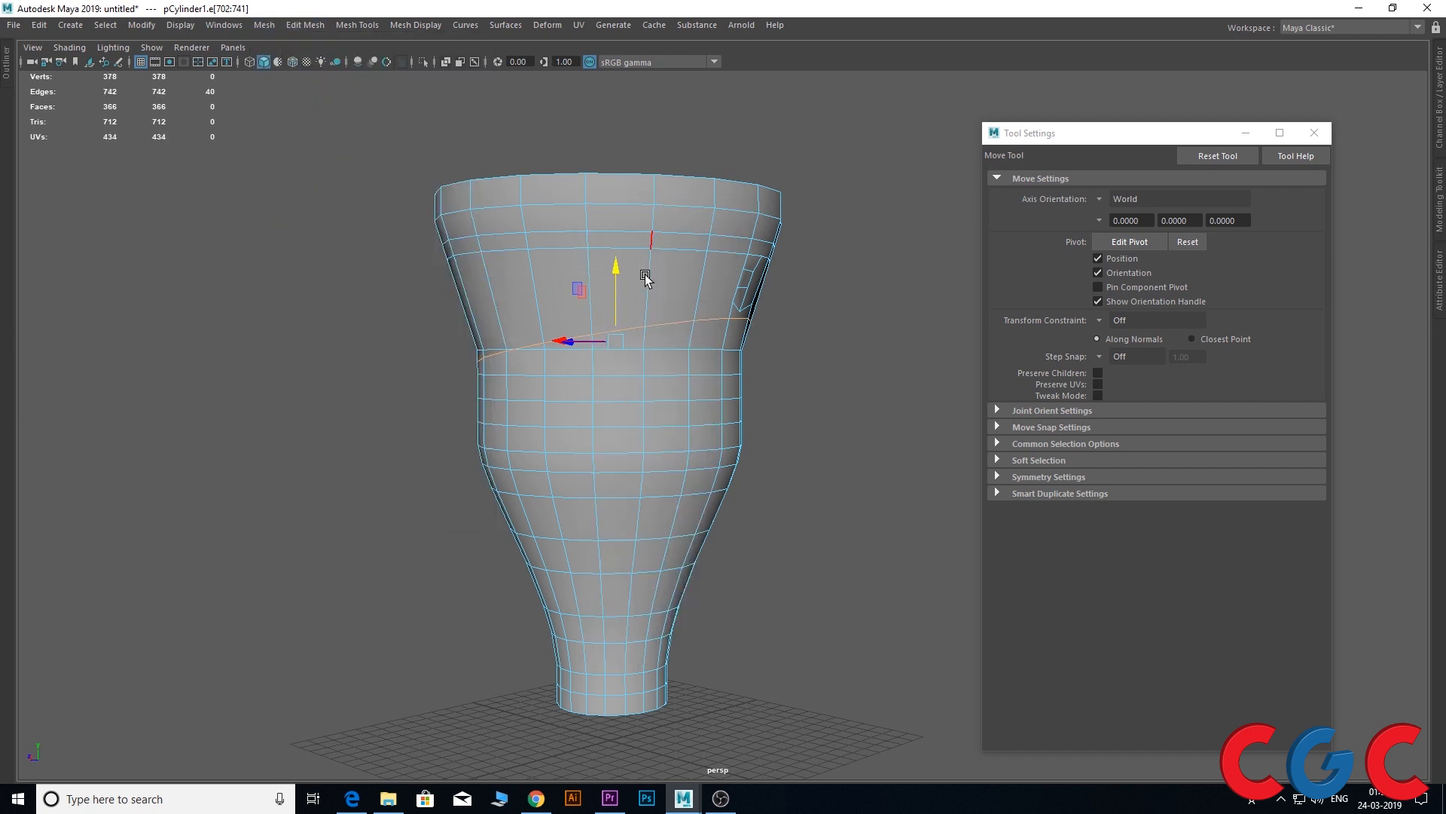
double_click(698, 454)
right_click_drag(781, 585, 801, 584, "alt")
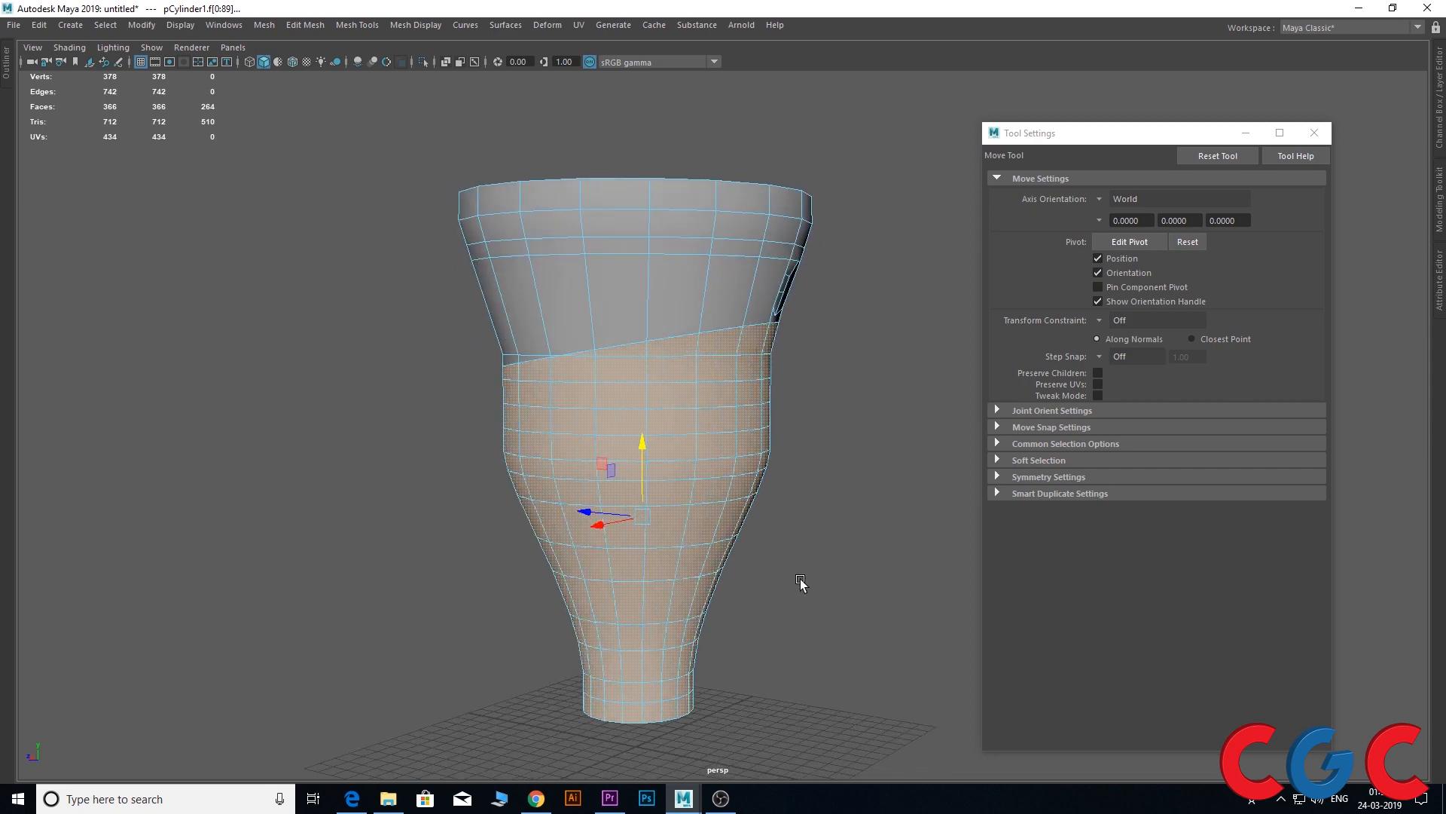
left_click_drag(640, 442, 646, 526)
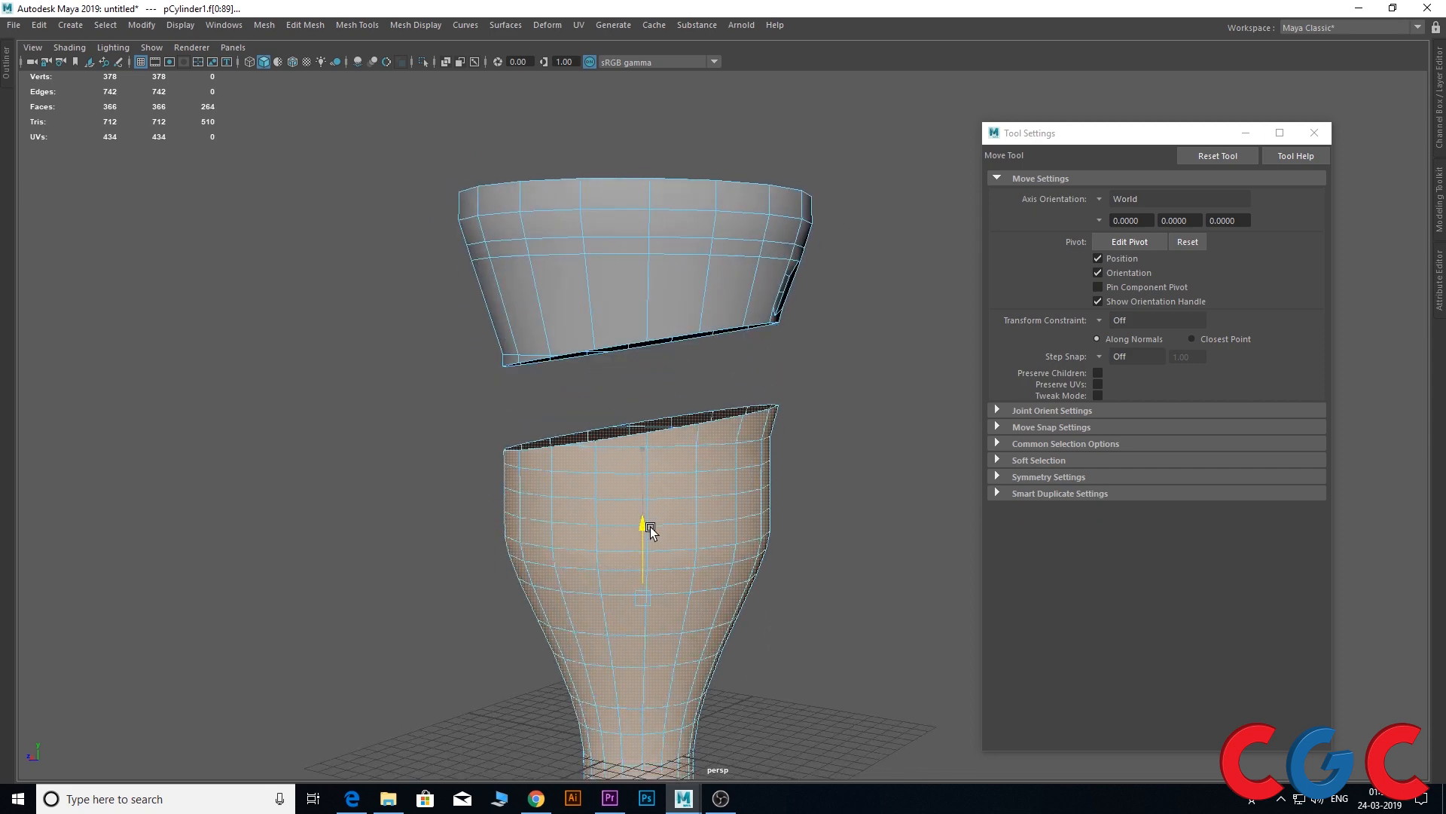
double_click(670, 270)
left_click_drag(640, 216, 652, 129)
right_click_drag(654, 248, 623, 247, "alt")
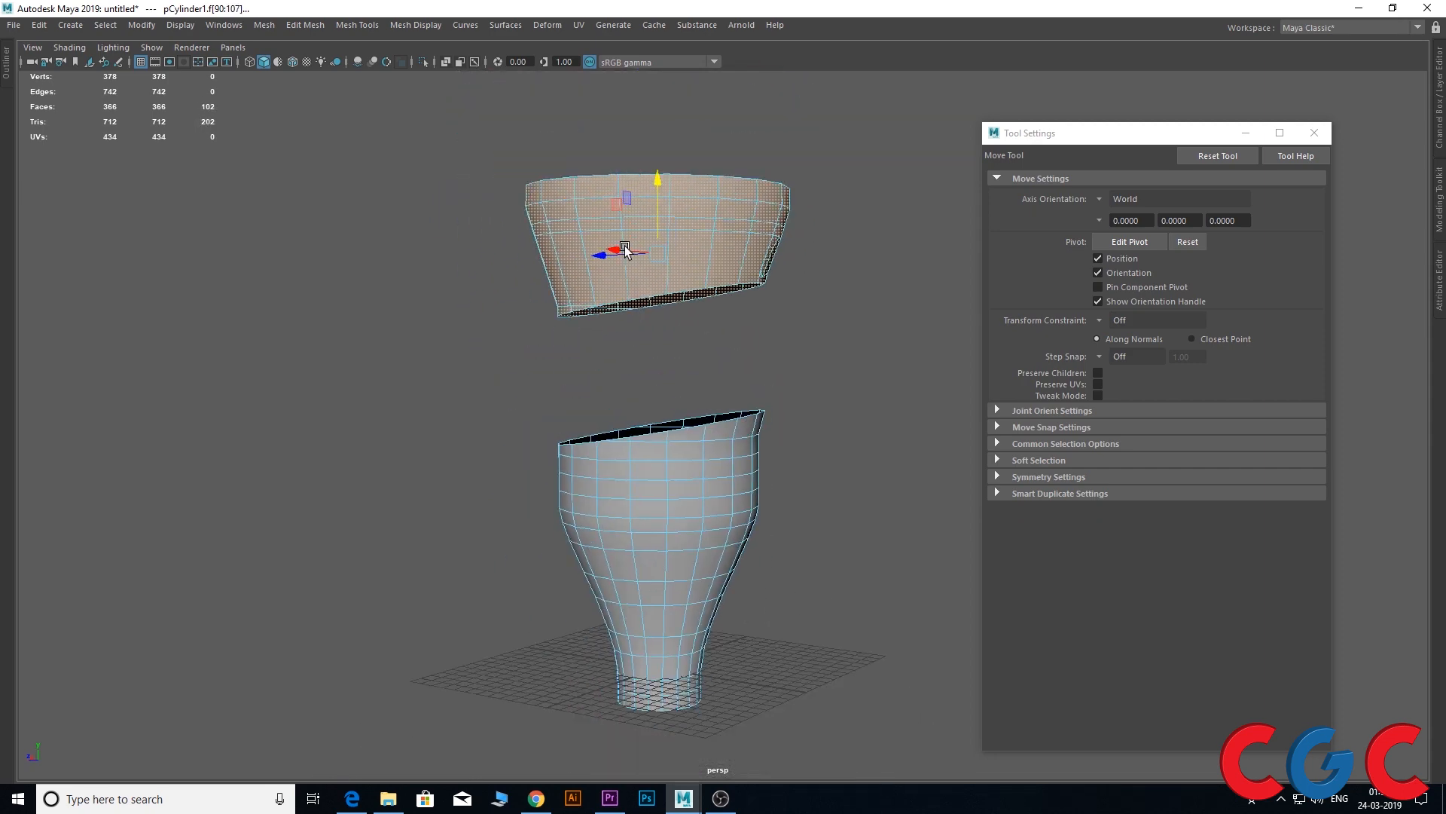
Separate the detached upper and lower parts into individual objects
right_click_drag(707, 223, 844, 154)
right_click_drag(750, 214, 765, 172)
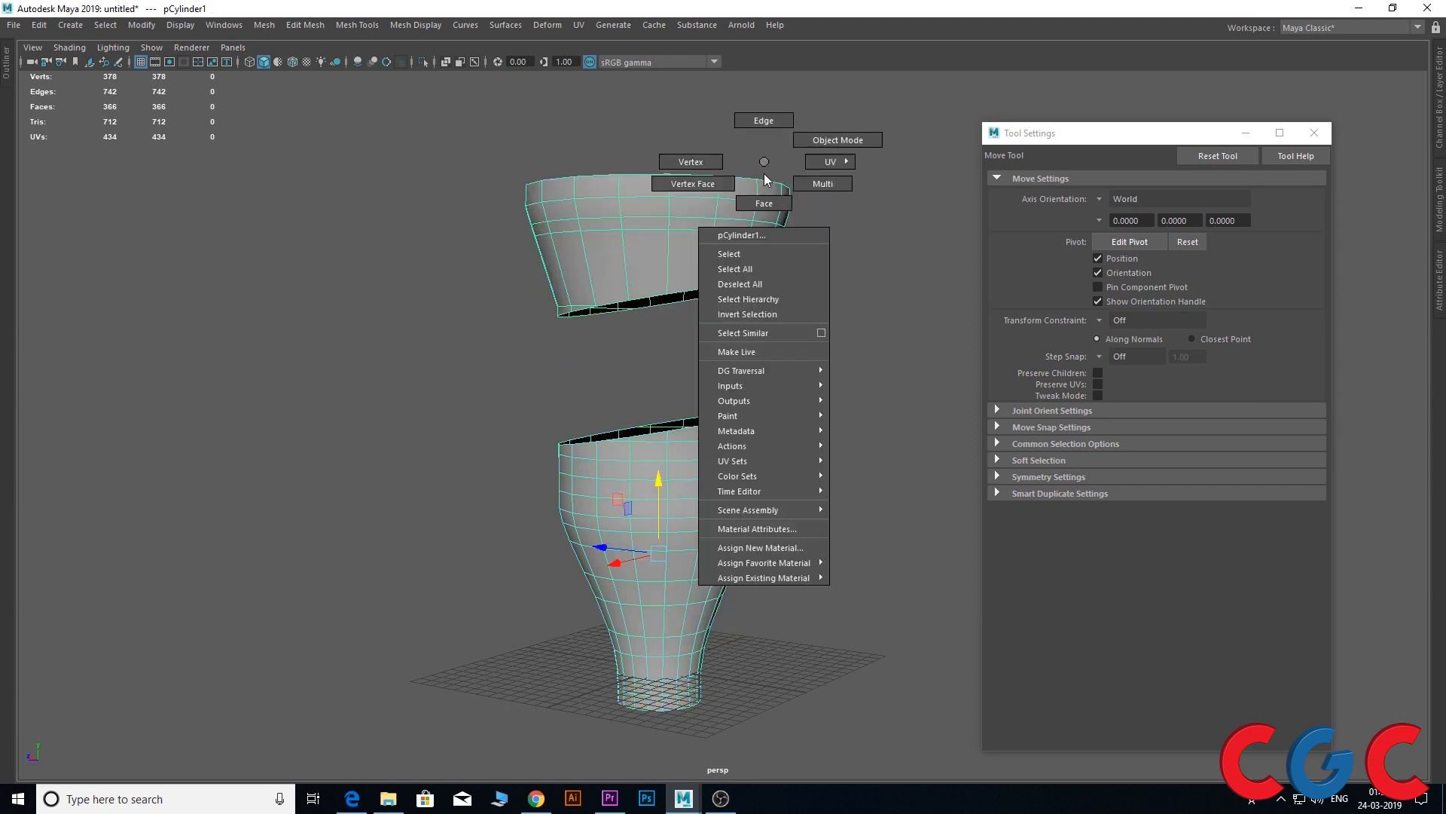
left_click_drag(845, 138, 317, 374)
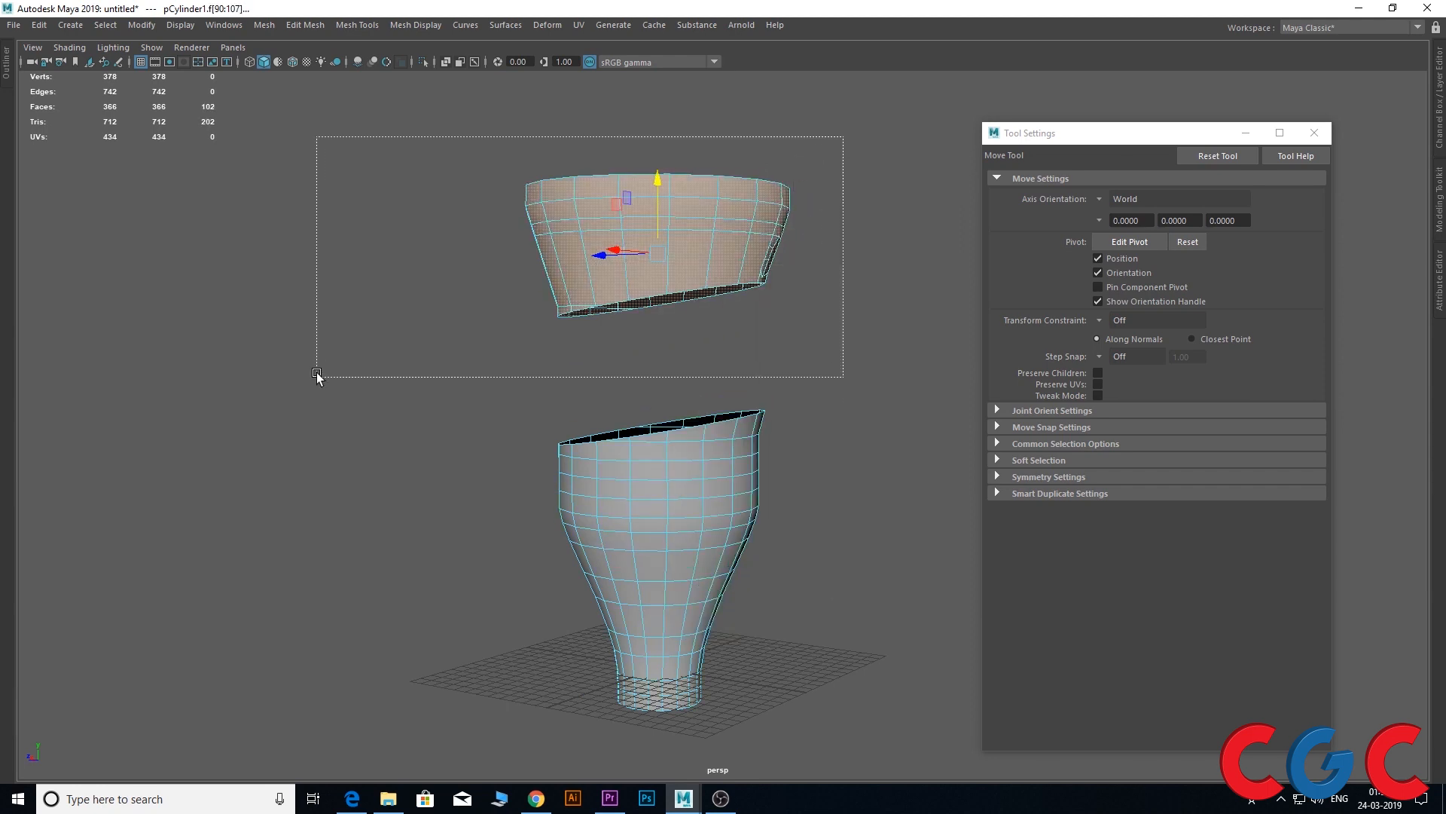
left_click(243, 27)
left_click(252, 28)
left_click(259, 26)
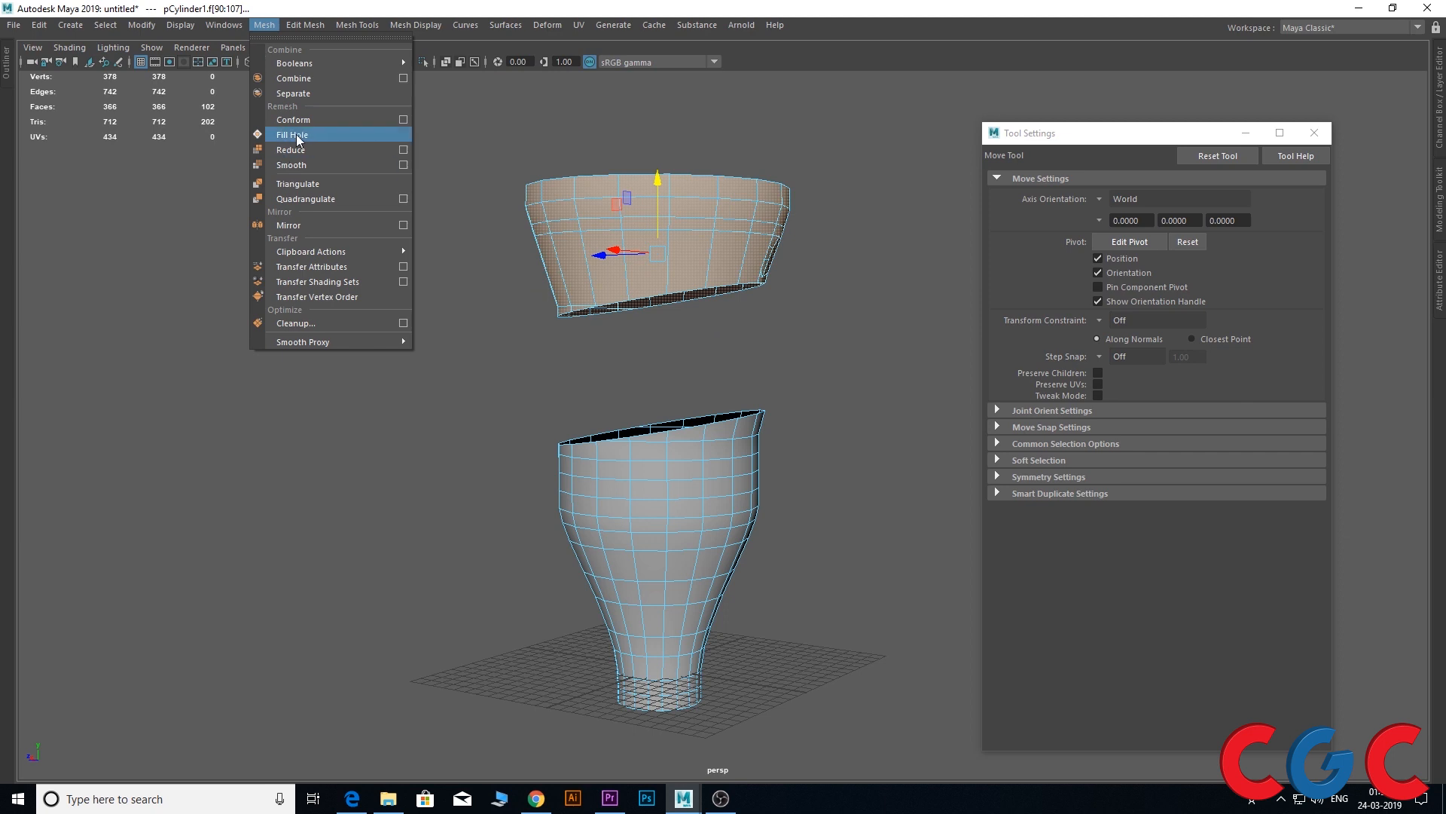
left_click(308, 89)
Raise the lower object to narrow the gap, and select the upper object
left_click(678, 503)
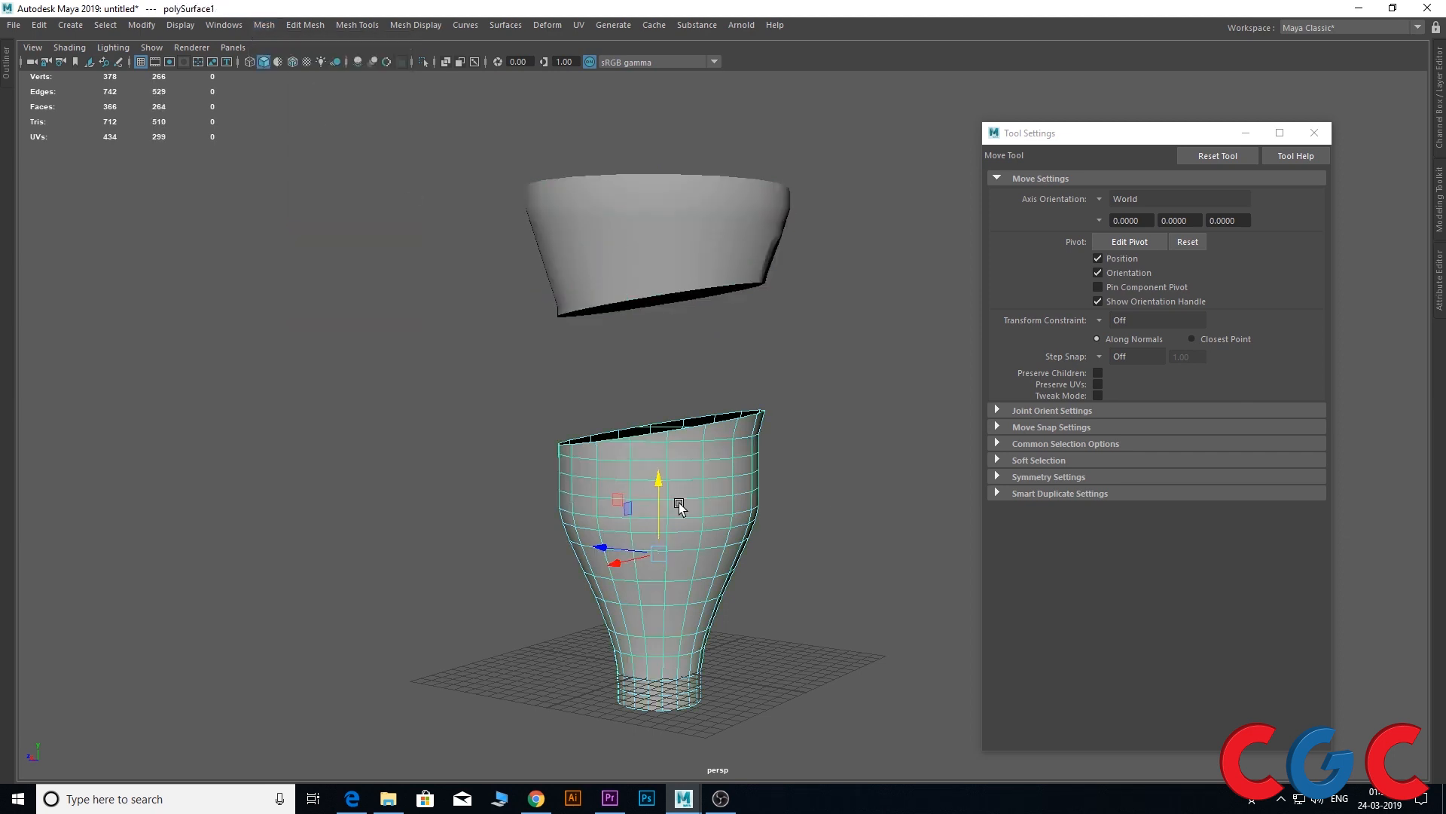
left_click_drag(657, 512, 663, 441)
left_click(670, 211)
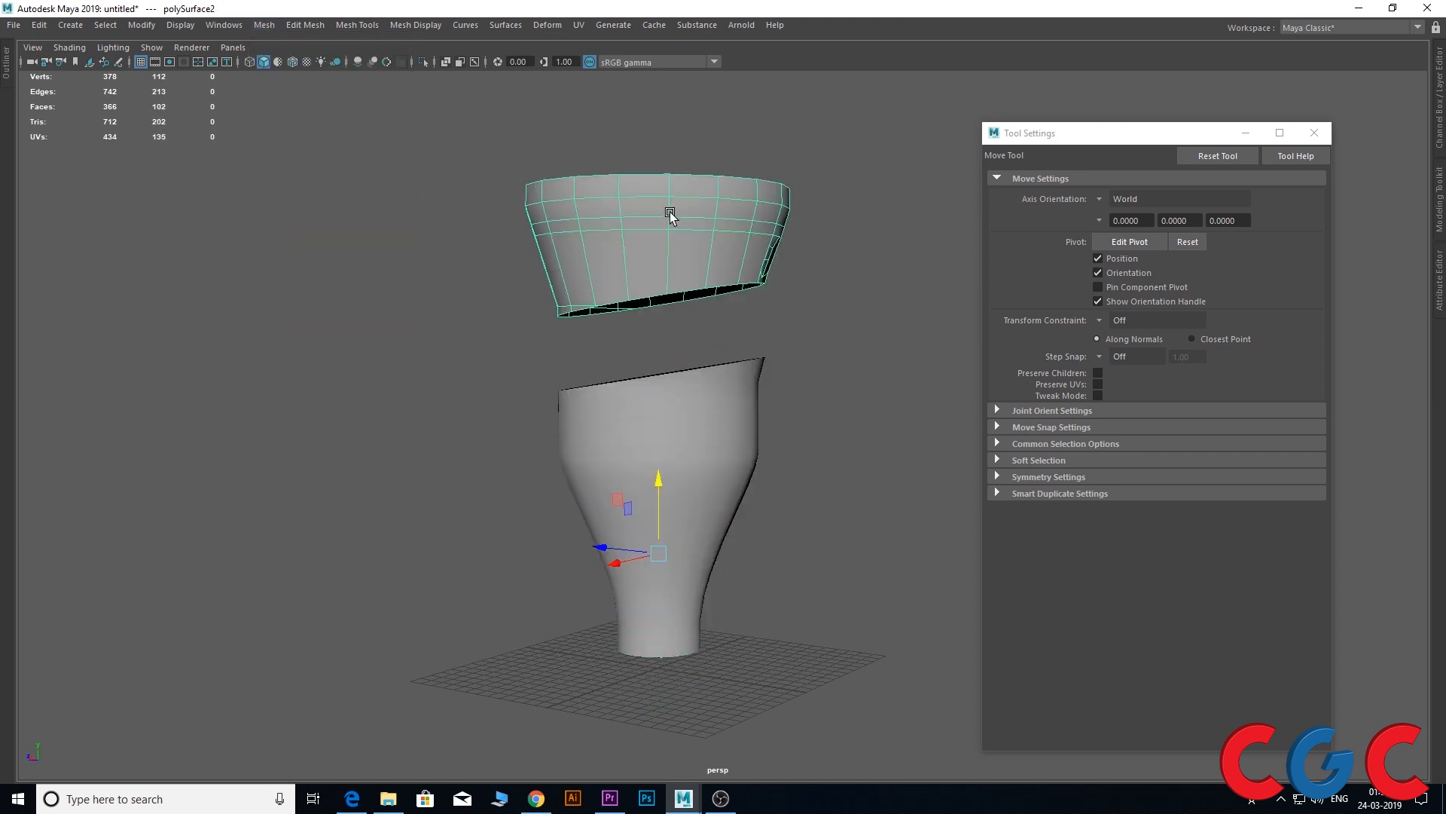
left_click_drag(771, 395, 819, 359, "alt")
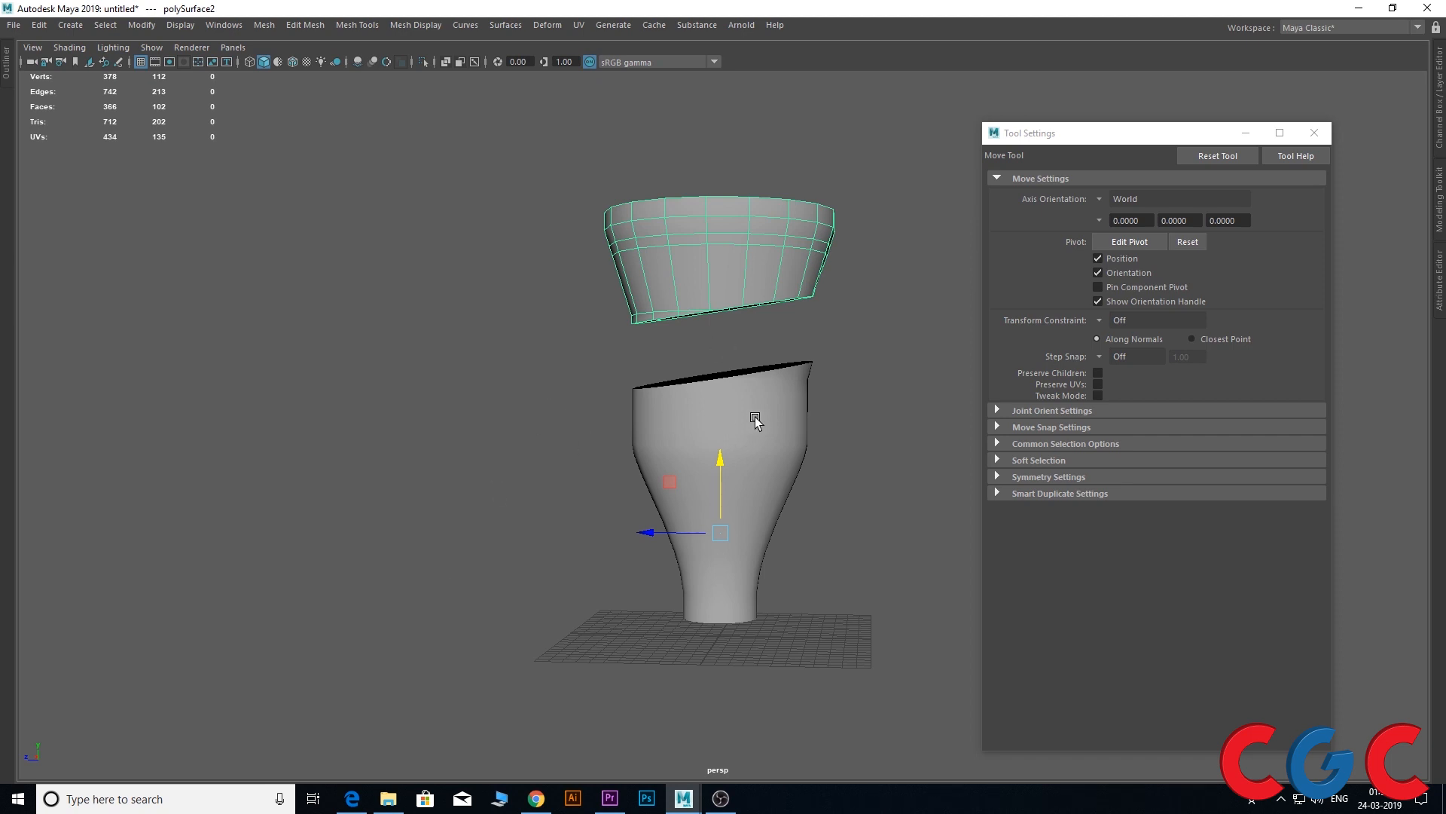
left_click_drag(811, 378, 725, 300, "alt")
scroll(726, 300, "down", 1)
left_click(677, 430)
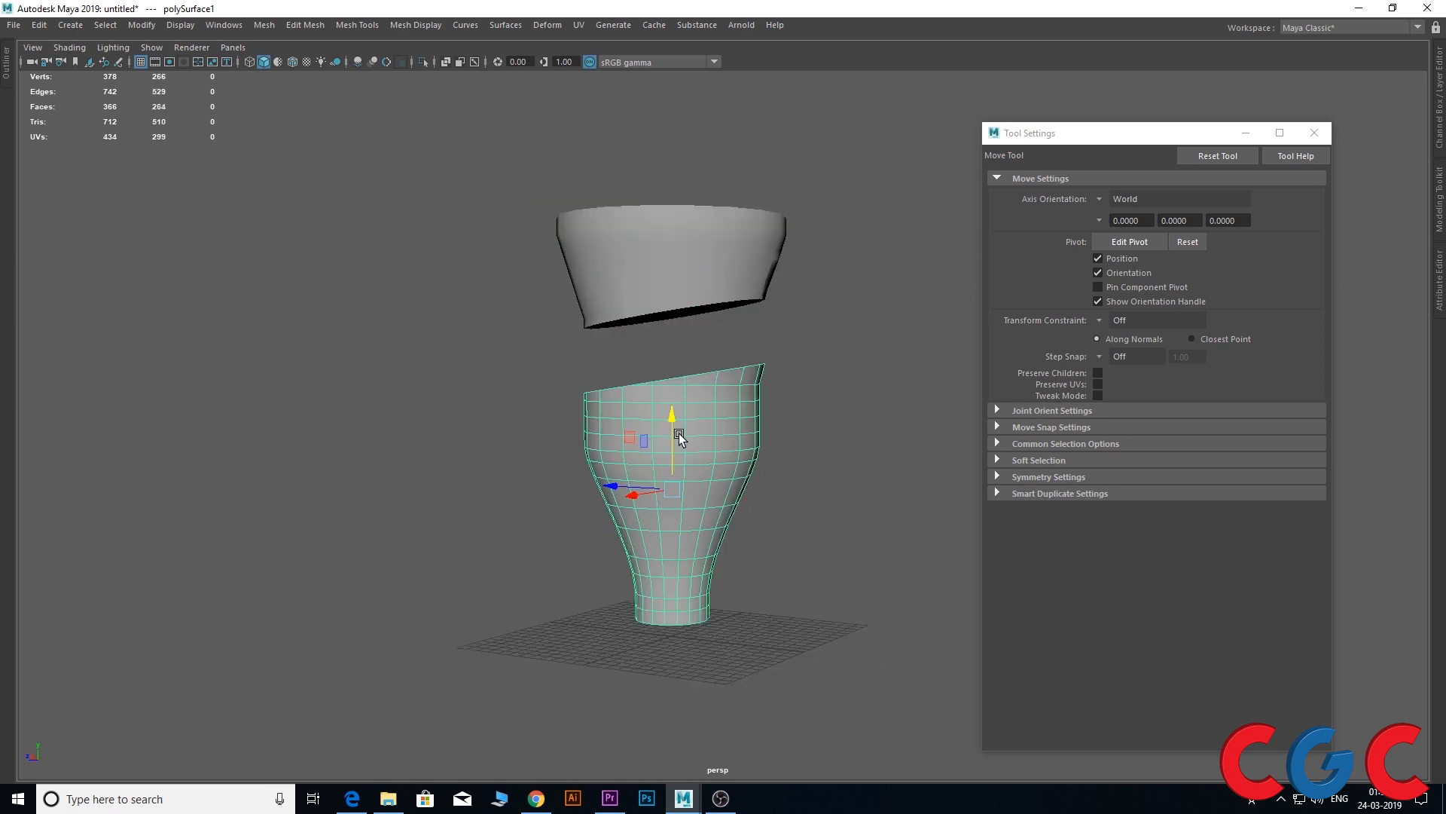
right_click_drag(640, 397, 590, 405, "shift")
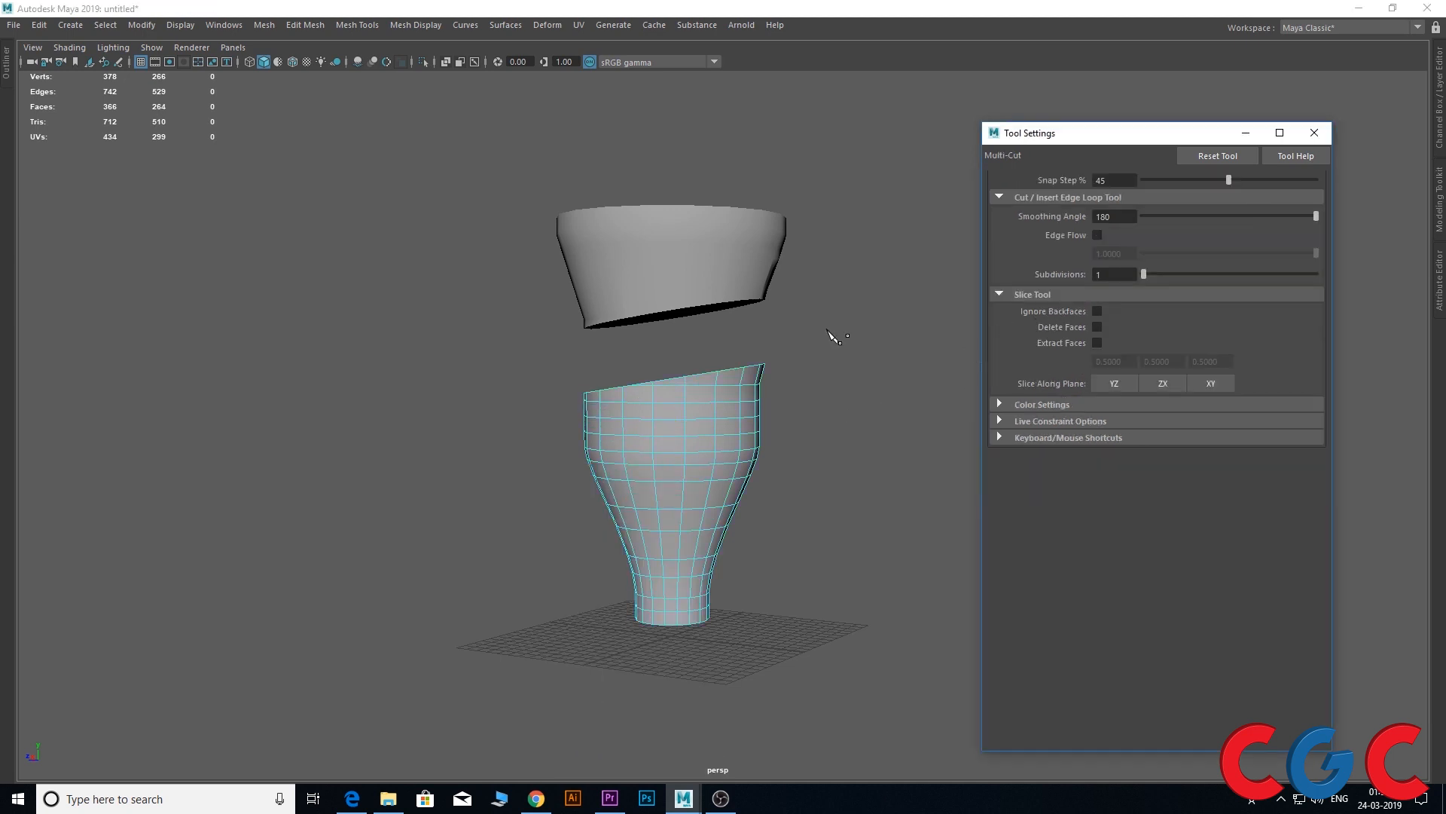
middle_click_drag(834, 336, 773, 377, "alt")
scroll(618, 281, "up", 2)
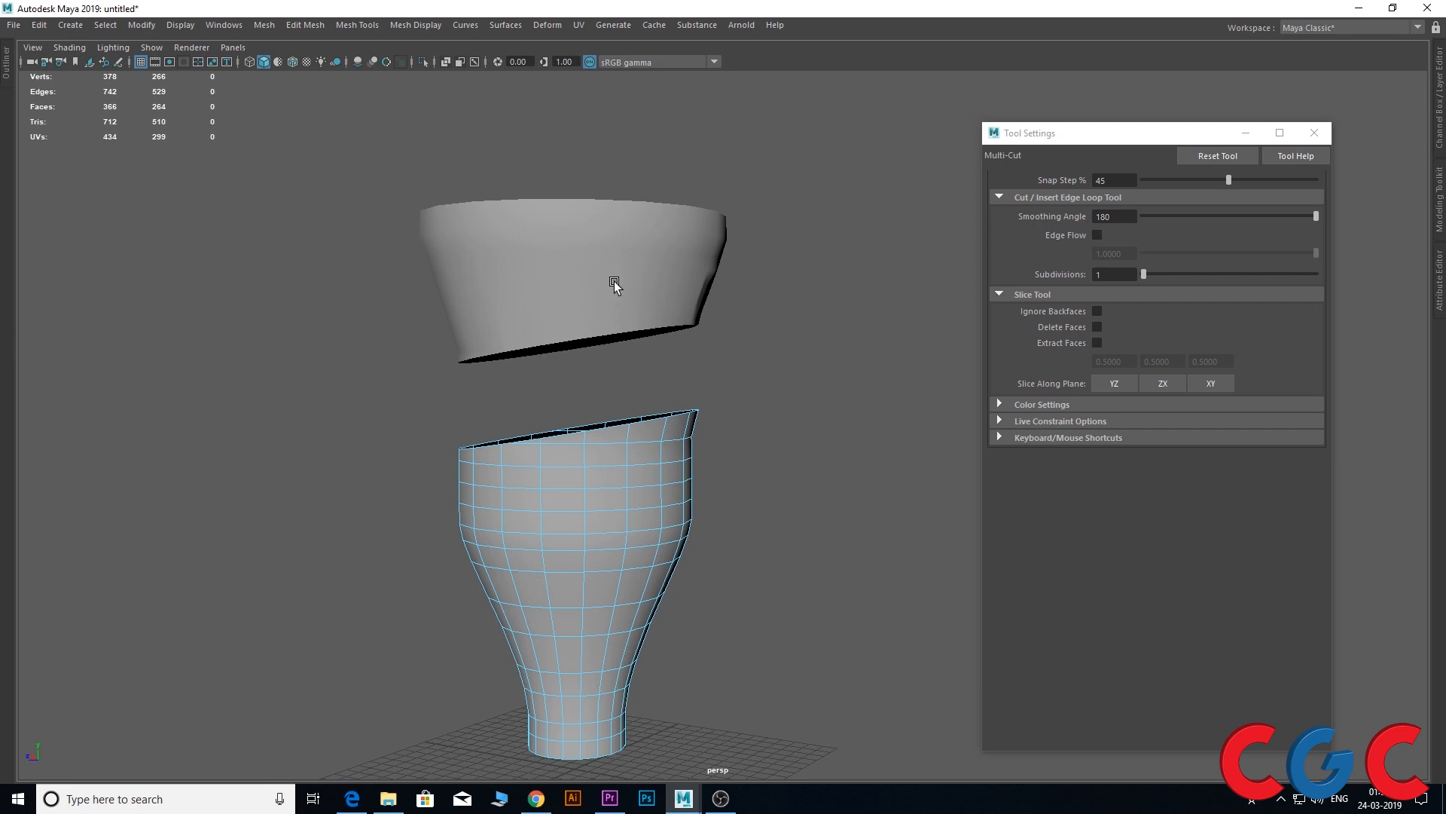
key("w")
Select the upper object and switch to the front view, framing both parts
left_click(609, 271)
right_click_drag(583, 284, 582, 285)
right_click_drag(581, 285, 654, 264)
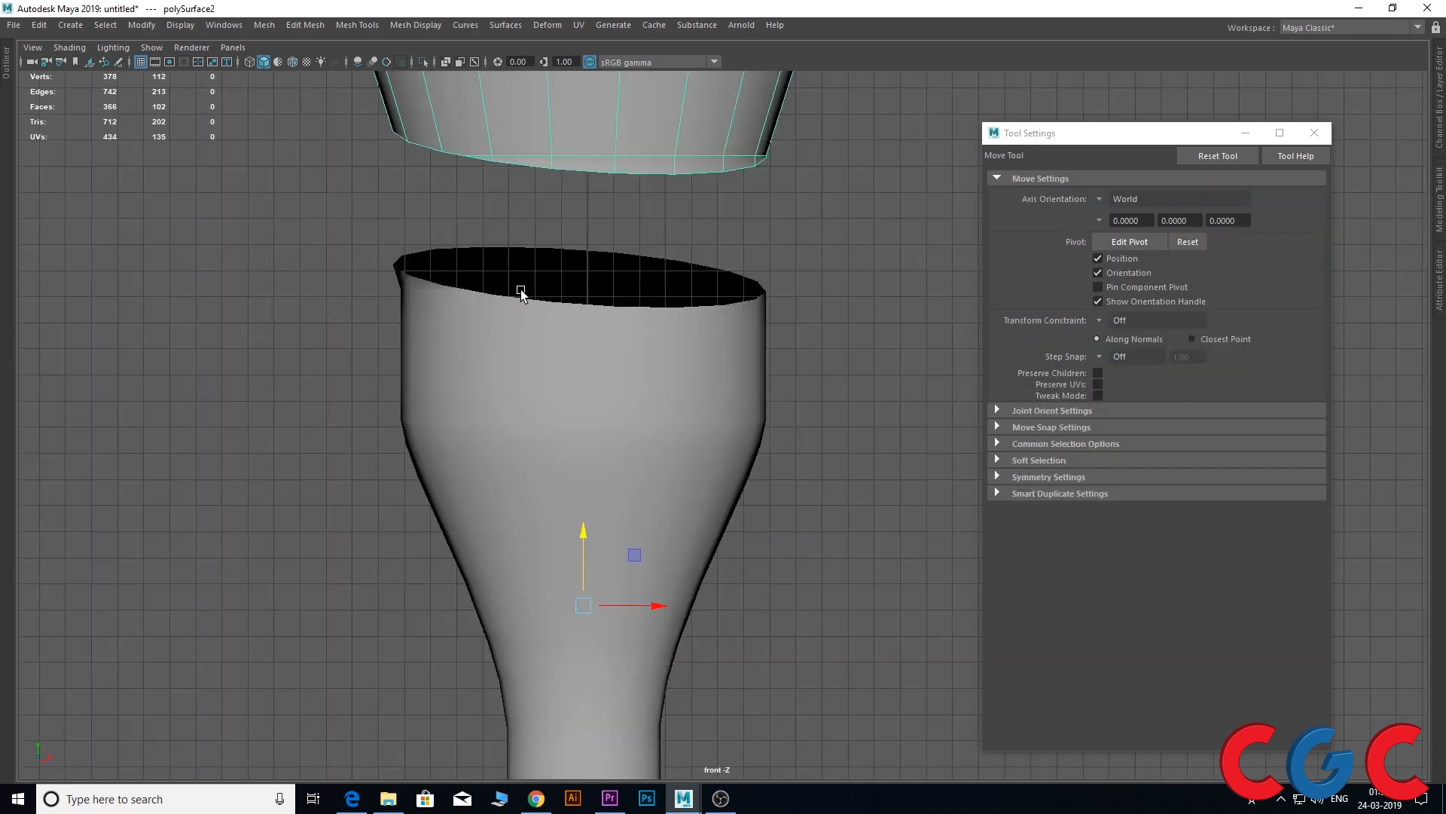
middle_click_drag(556, 137, 515, 369, "alt")
right_click_drag(515, 369, 414, 364, "alt")
middle_click_drag(544, 384, 549, 269, "alt")
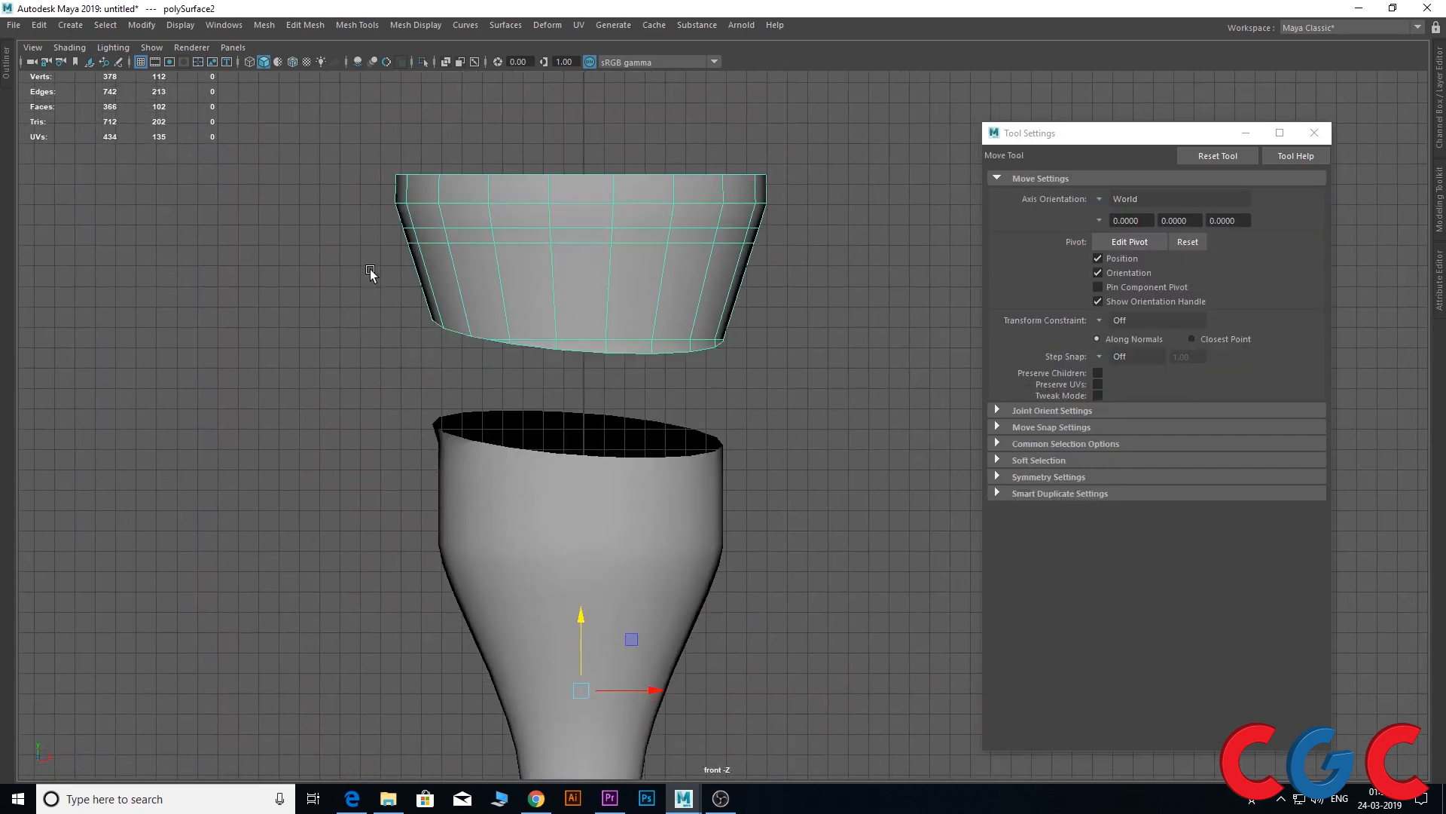
Turn on X-Ray shading in the front view and activate the Rotate tool on the upper object
left_click(69, 47)
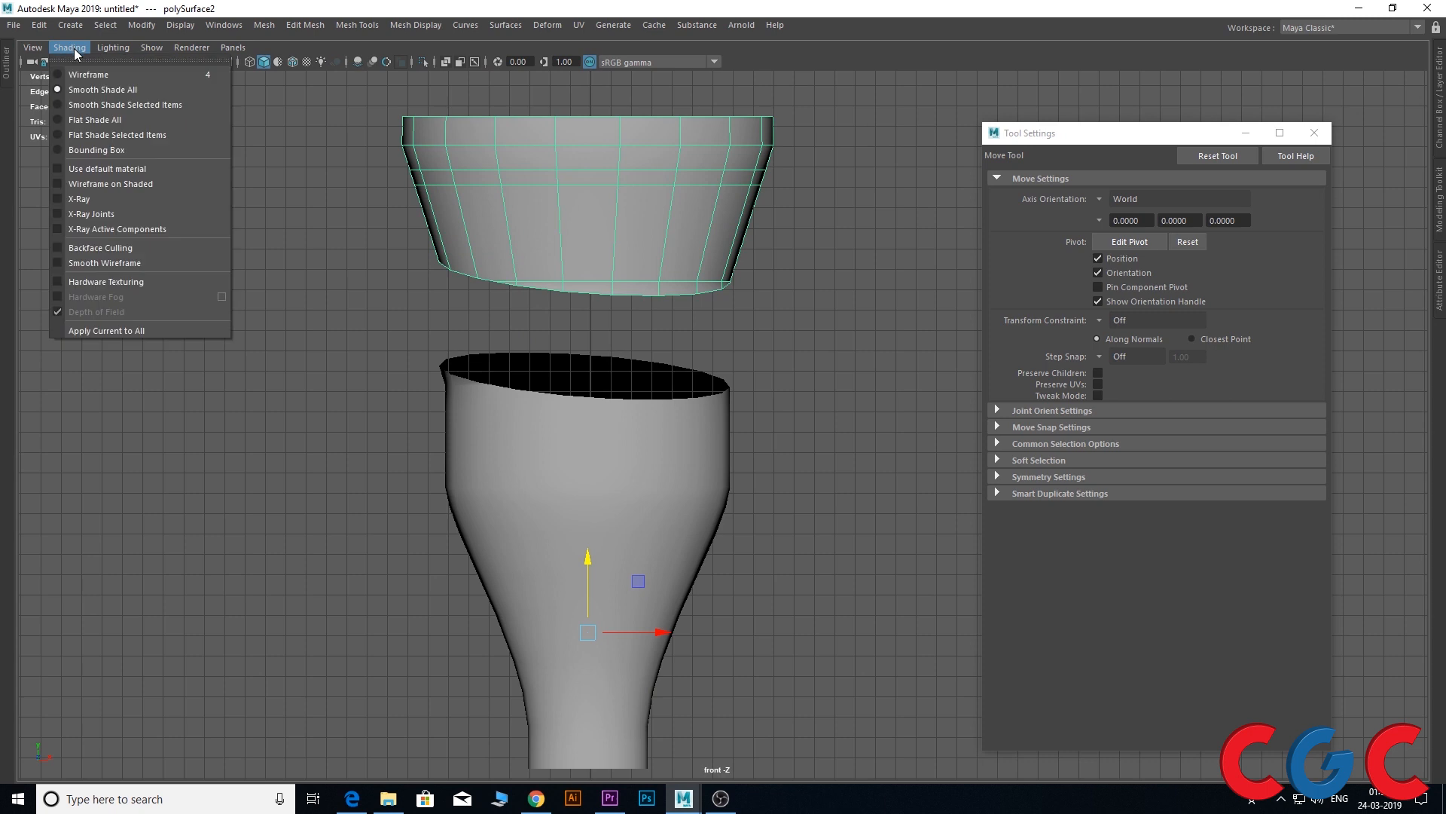
left_click(89, 199)
middle_click_drag(603, 284, 537, 293, "alt")
scroll(546, 200, "up", 3)
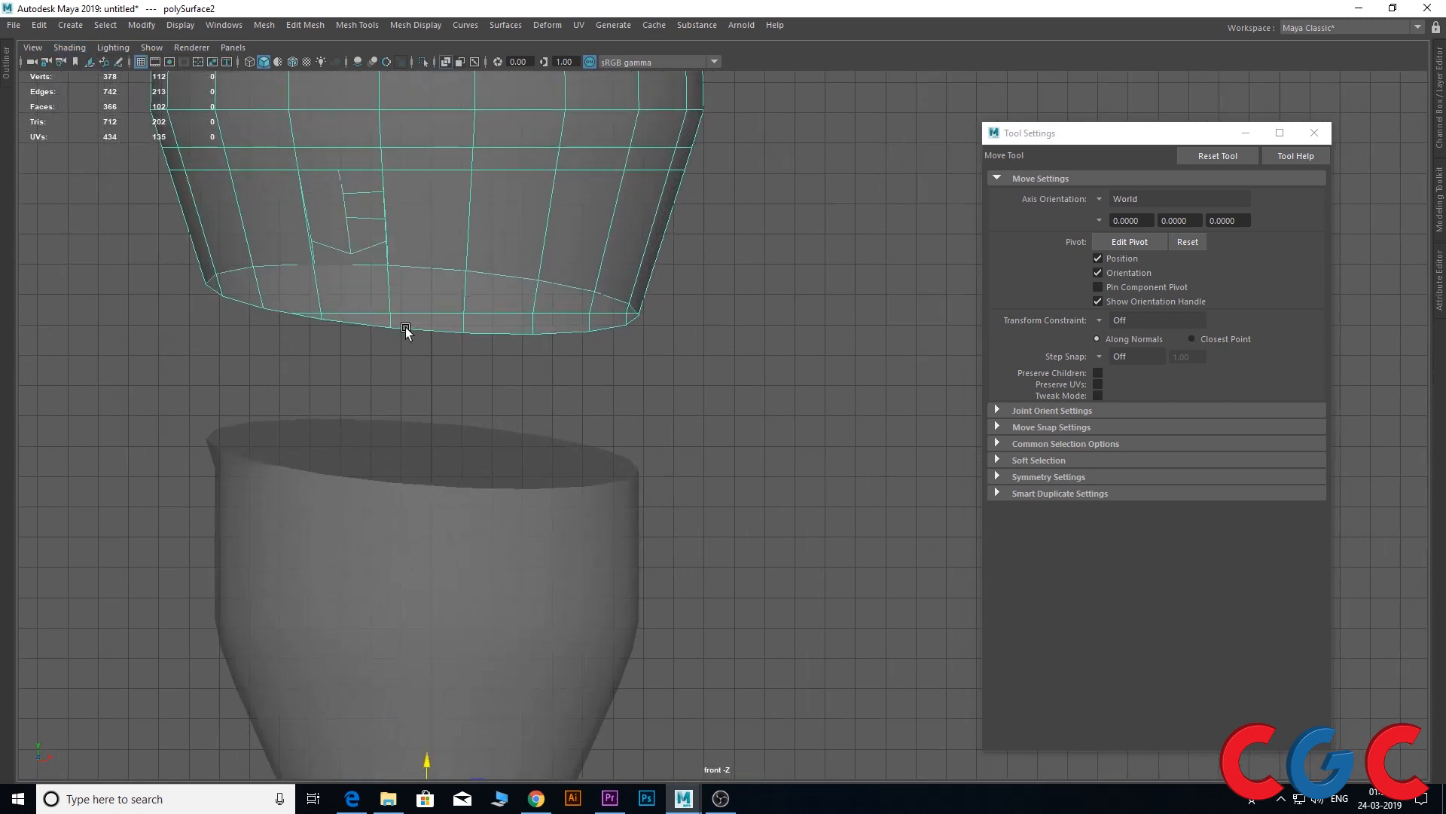
key("e")
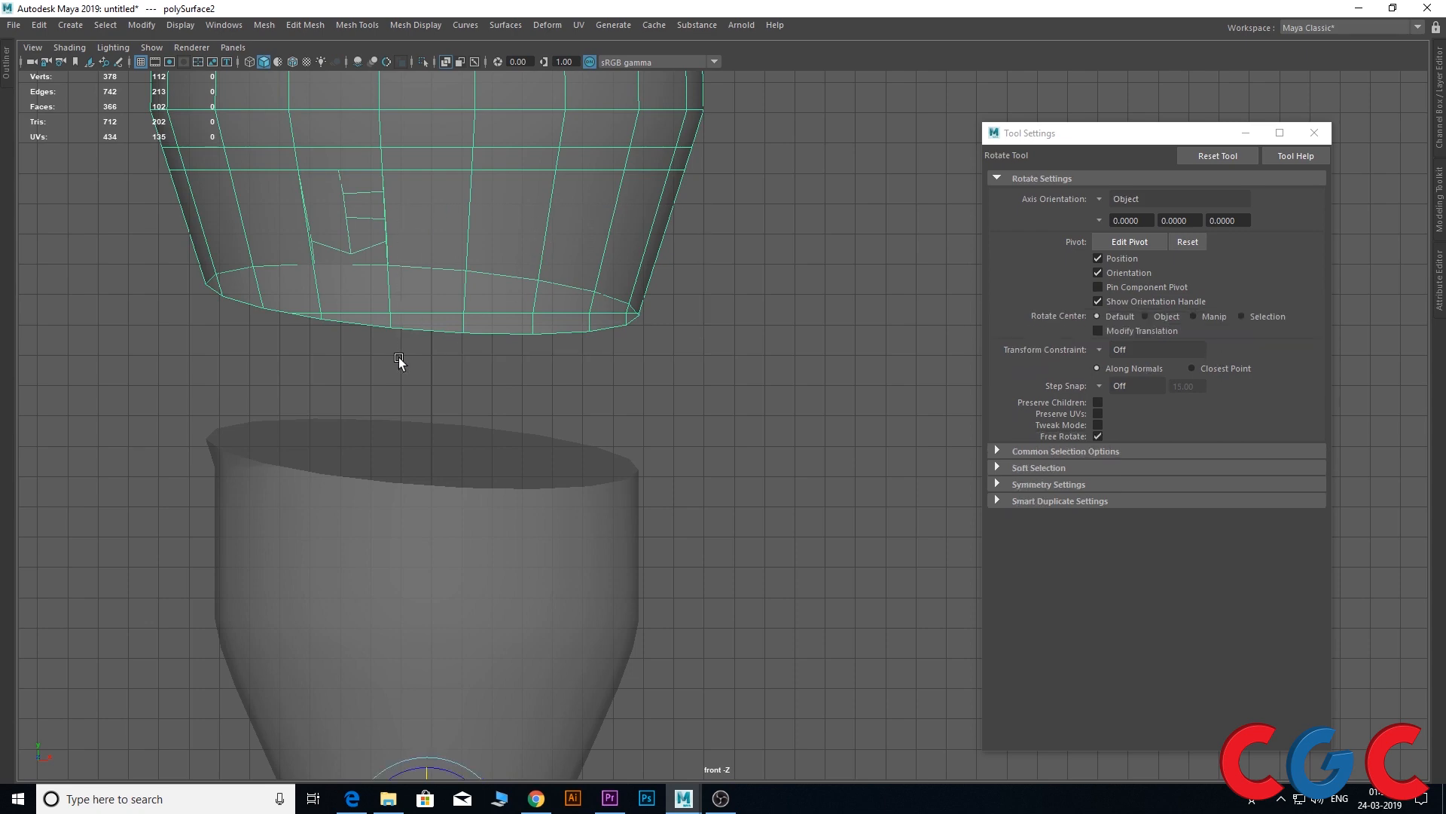
Undo the last rotation of the upper object and center its pivot
scroll(399, 357, "down", 3)
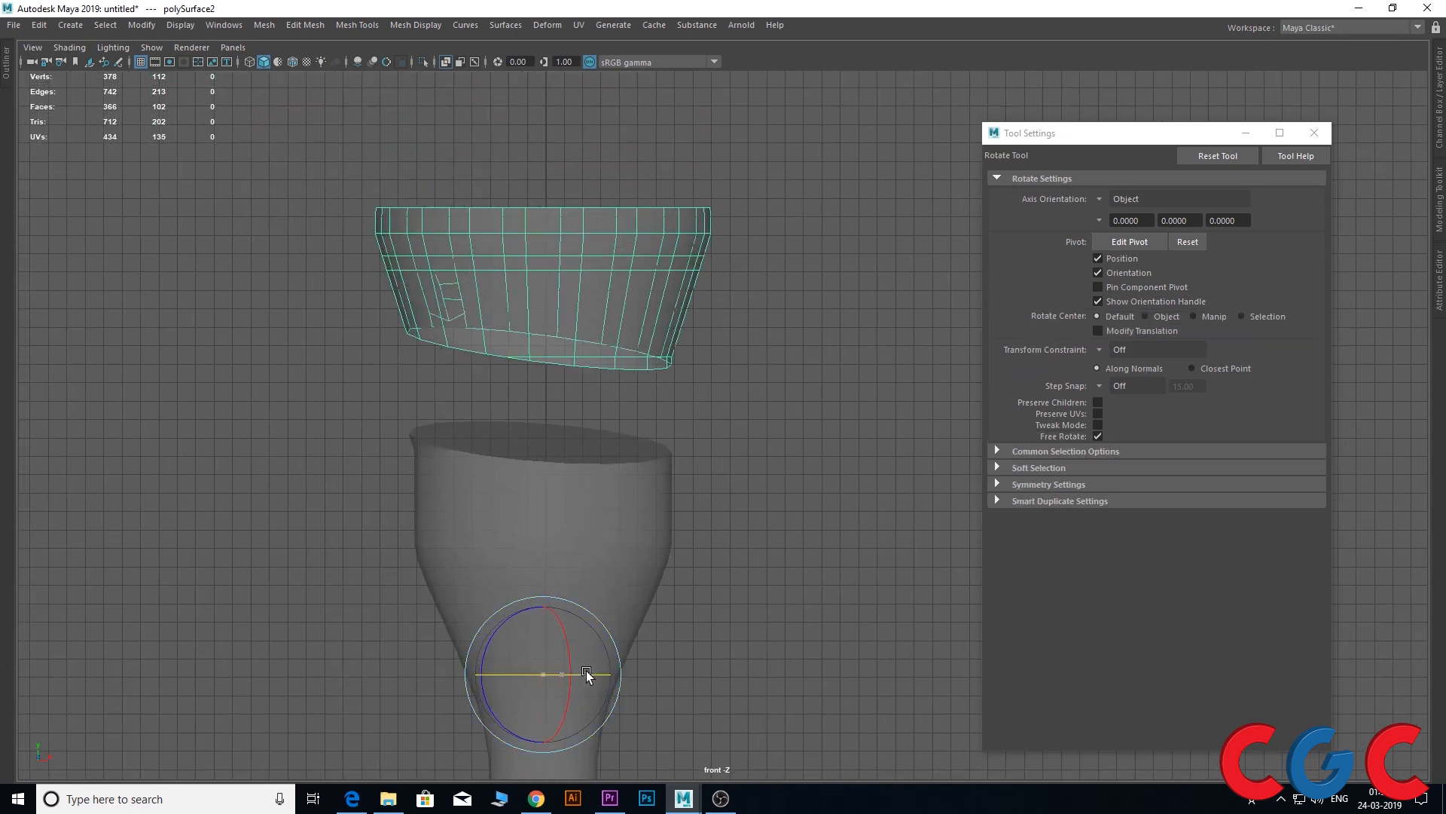
key("ctrl+z")
left_click(141, 26)
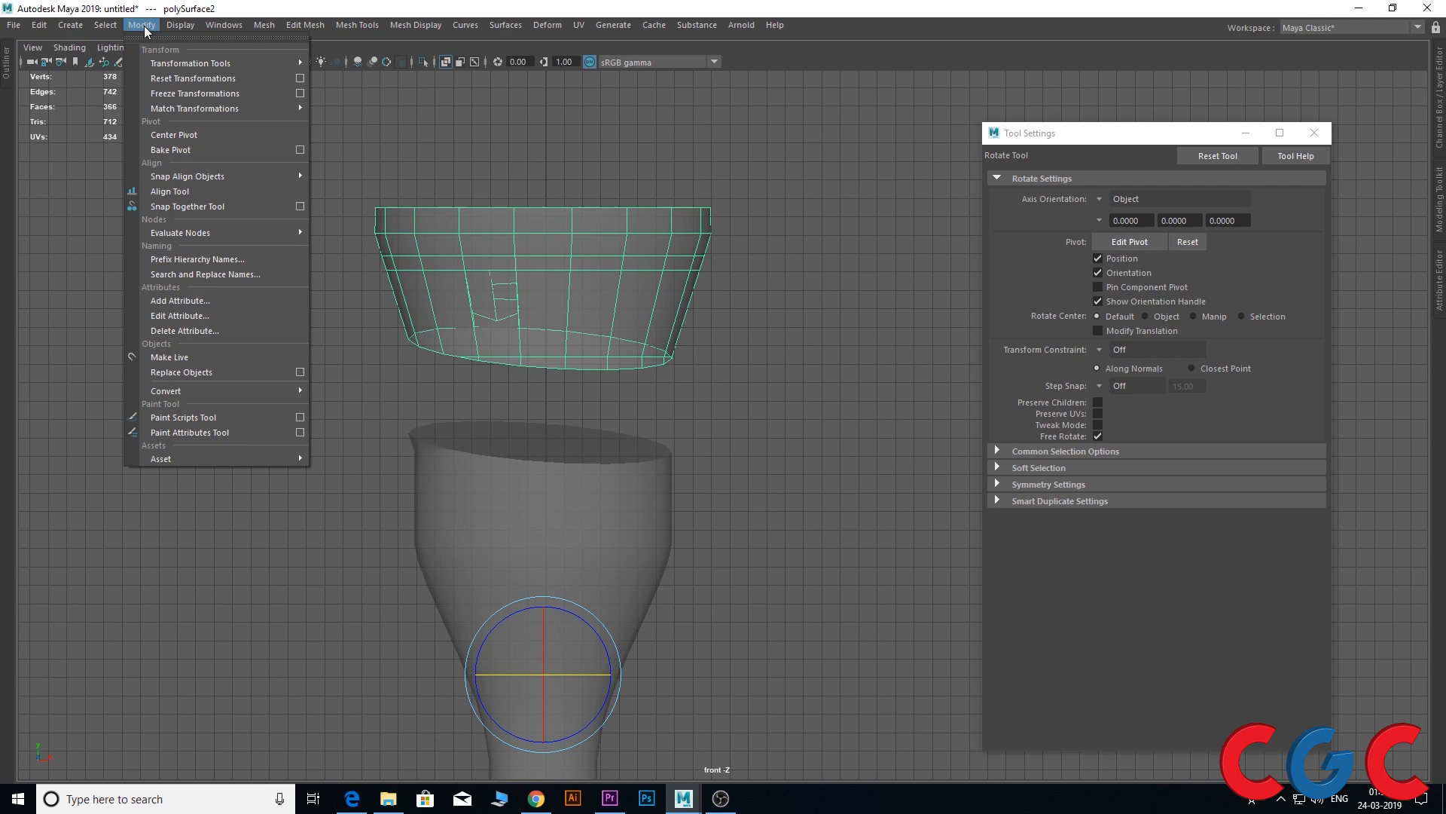
left_click(158, 140)
scroll(635, 297, "up", 4)
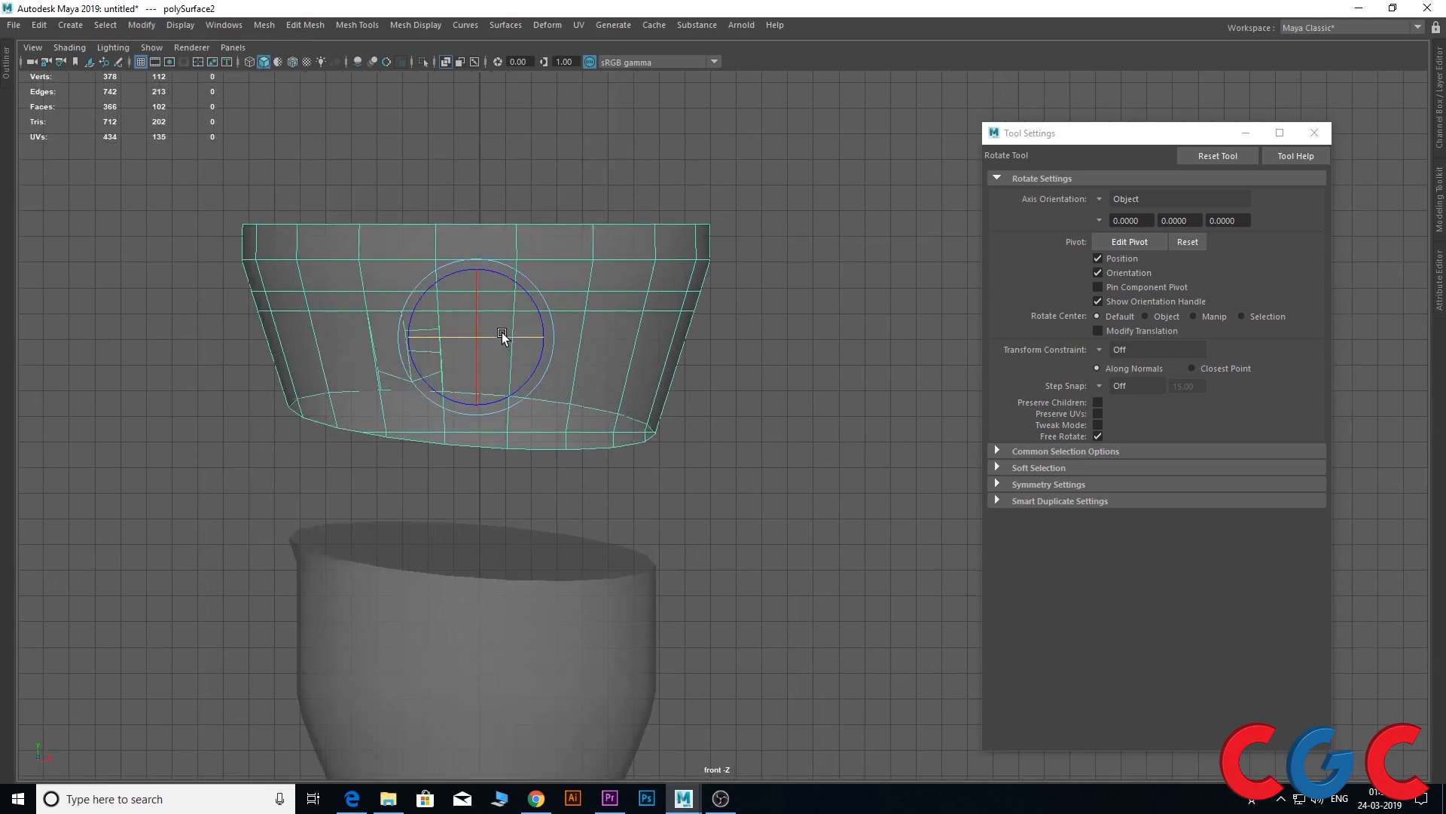
Rotate the upper object slightly about its vertical axis in the front view so front and back edges no longer line up
left_click_drag(501, 333, 513, 332)
scroll(441, 223, "up", 1)
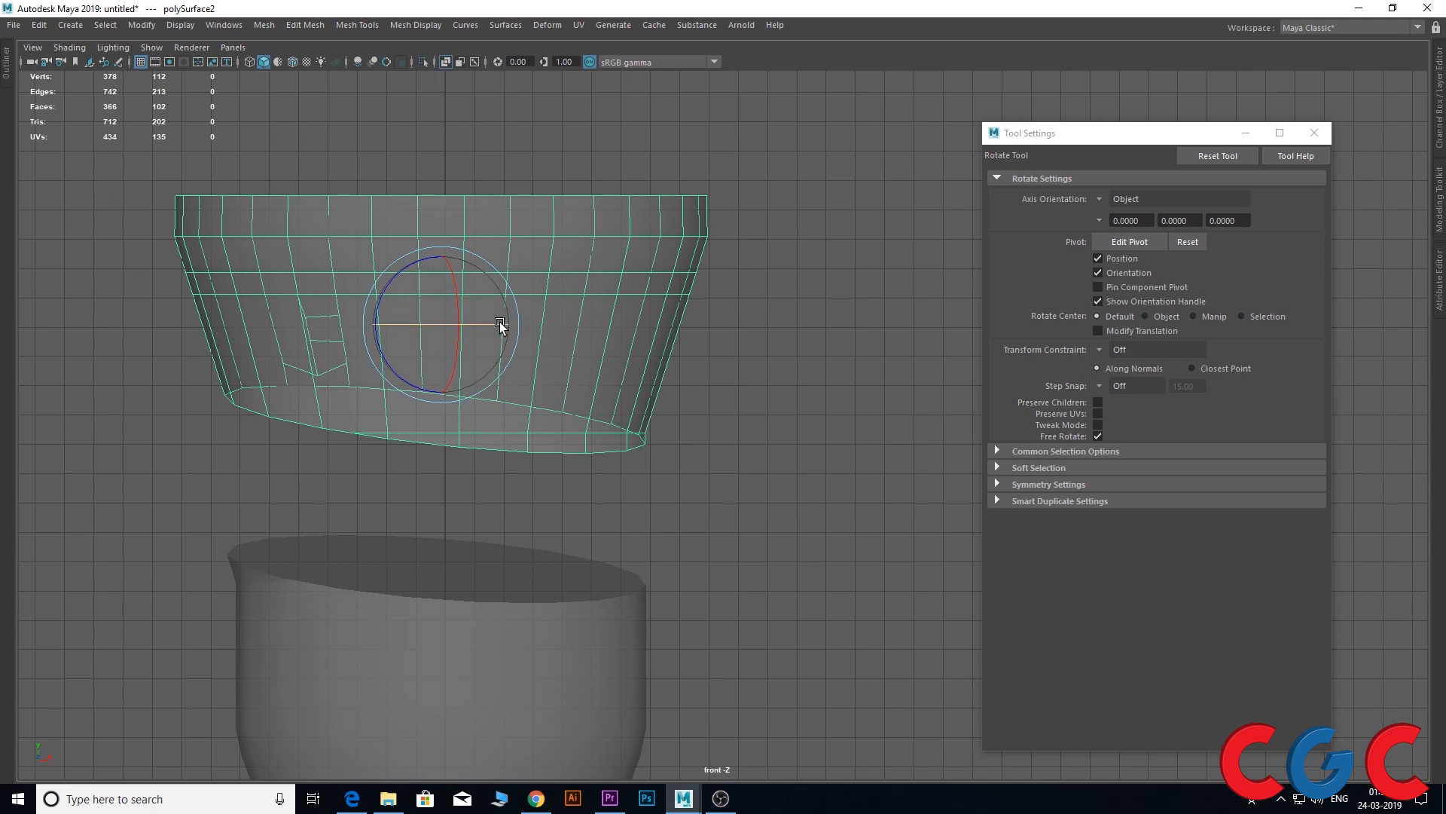
key("space")
key("space")
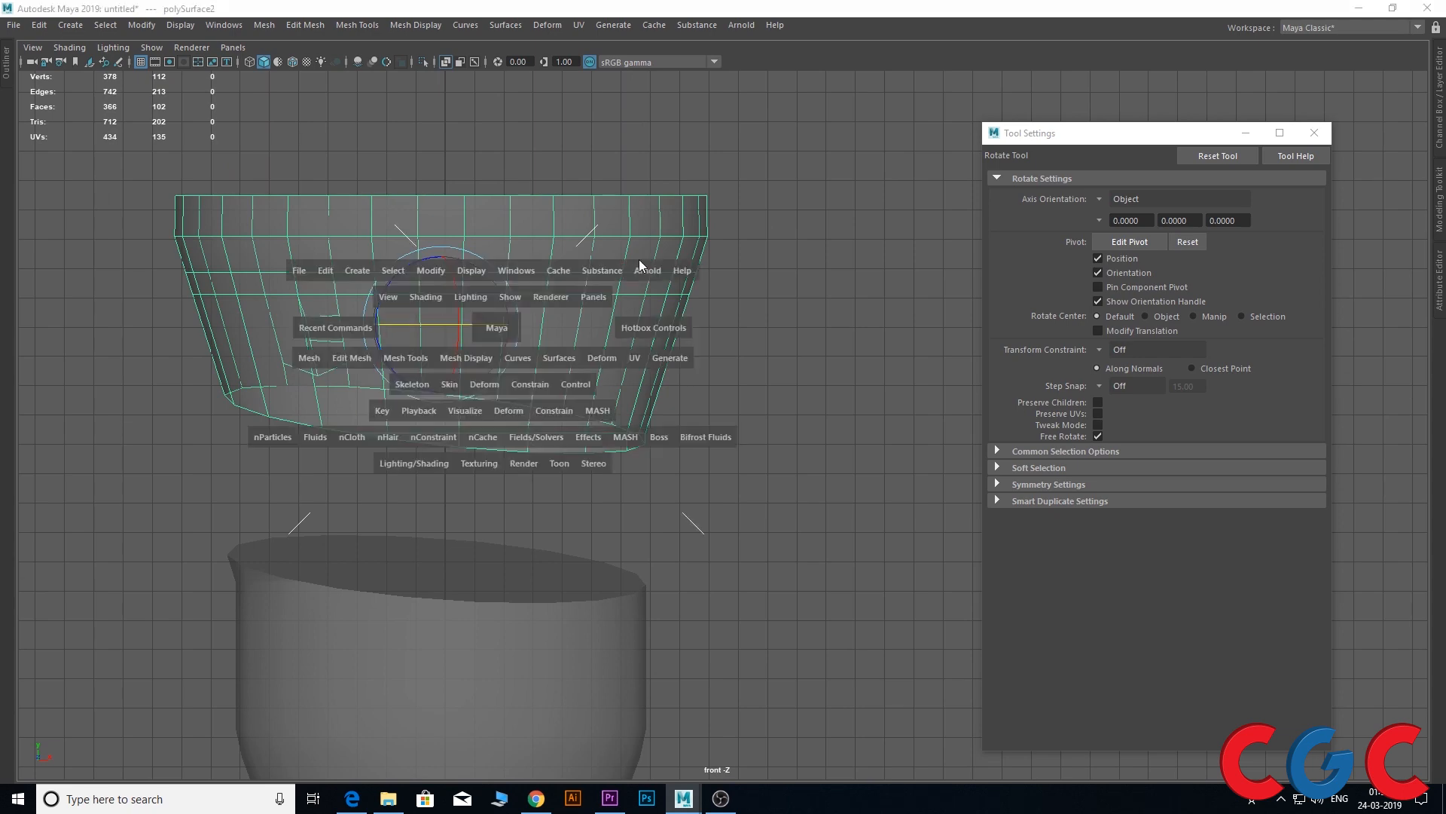
key("space")
key("space")
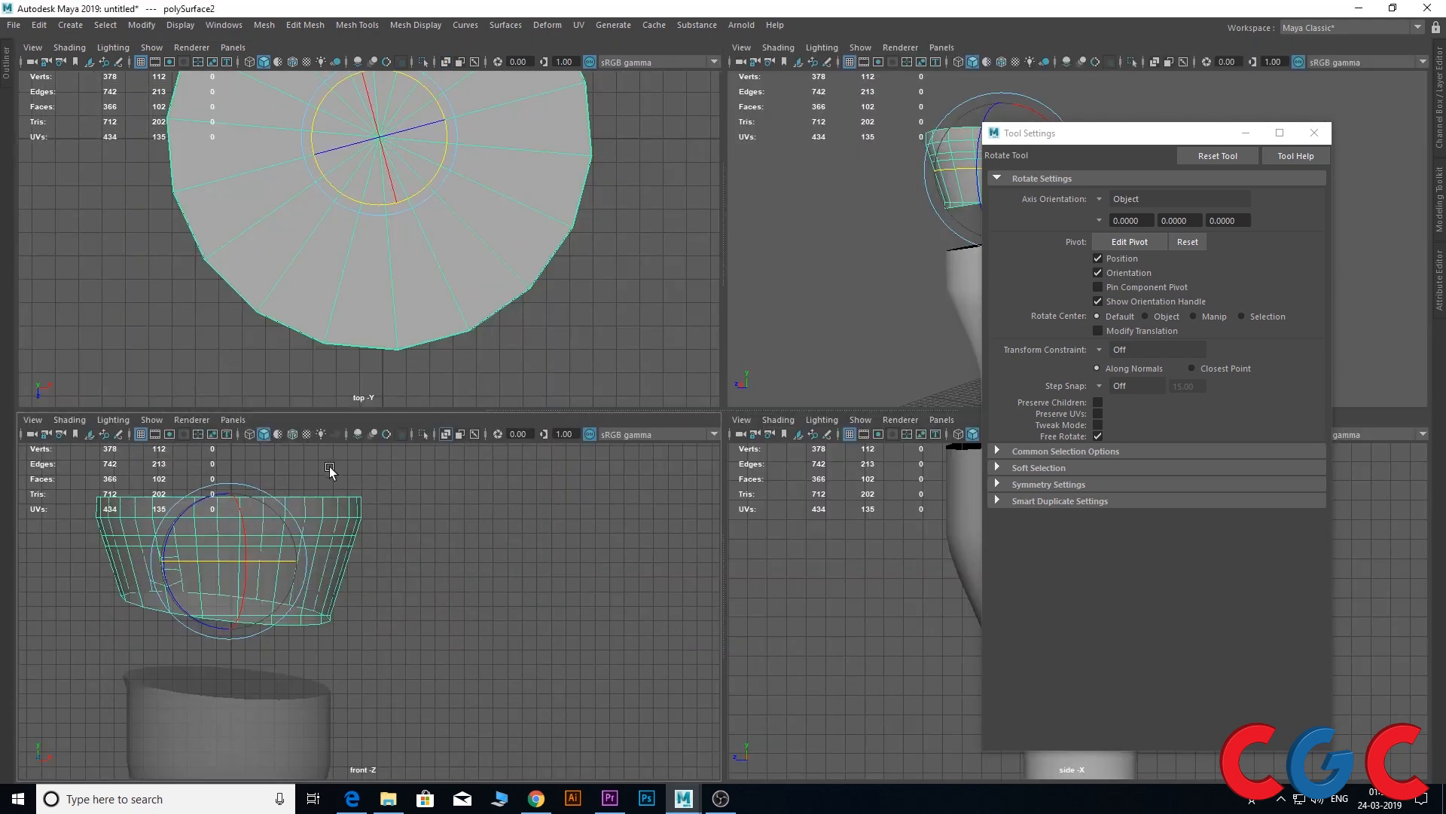
scroll(413, 243, "up", 1)
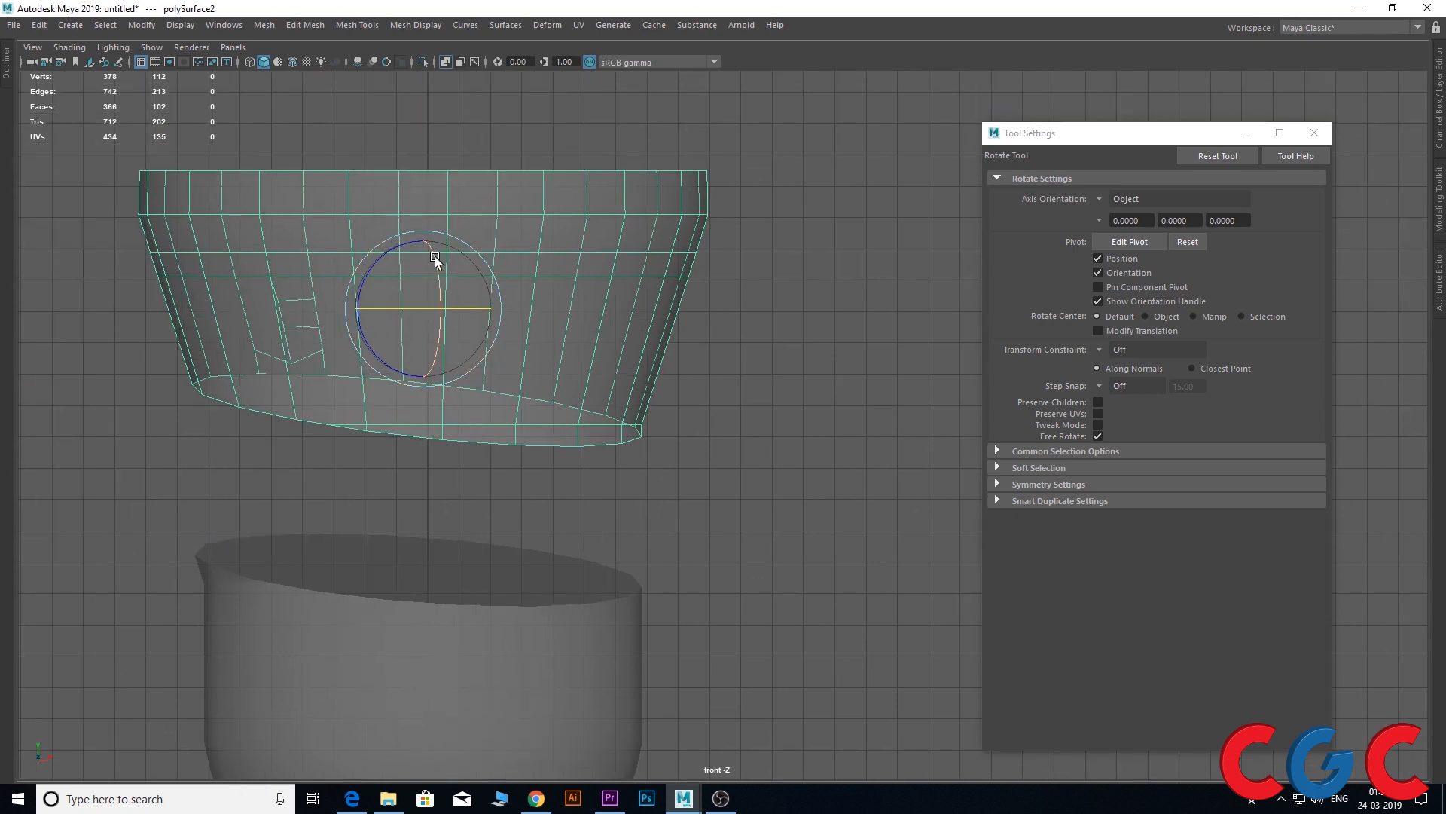
left_click_drag(461, 303, 450, 304)
Turn on Backface Culling for the upper object and keep that object selected
left_click(179, 26)
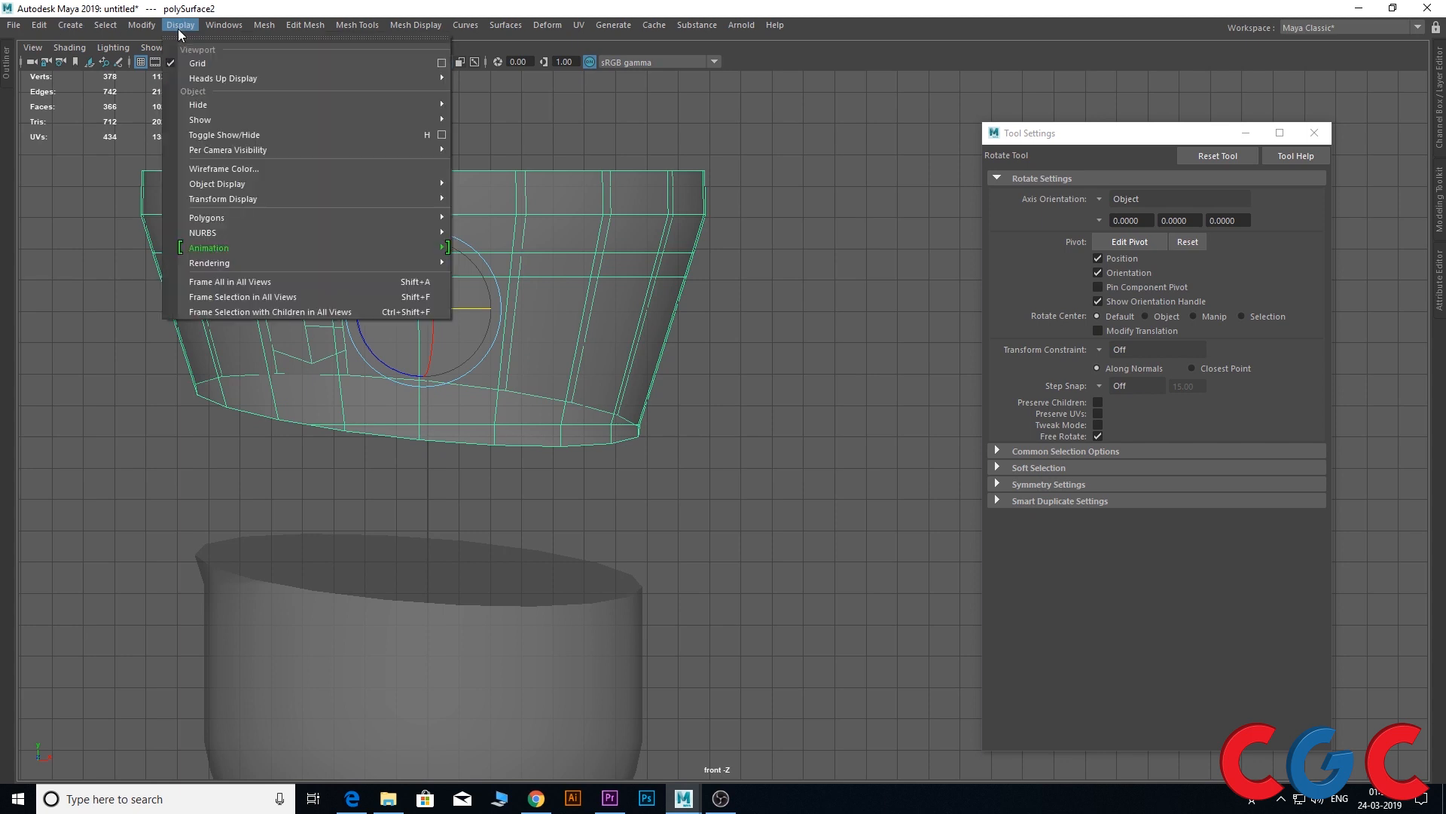
mouse_move(218, 154)
mouse_move(238, 216)
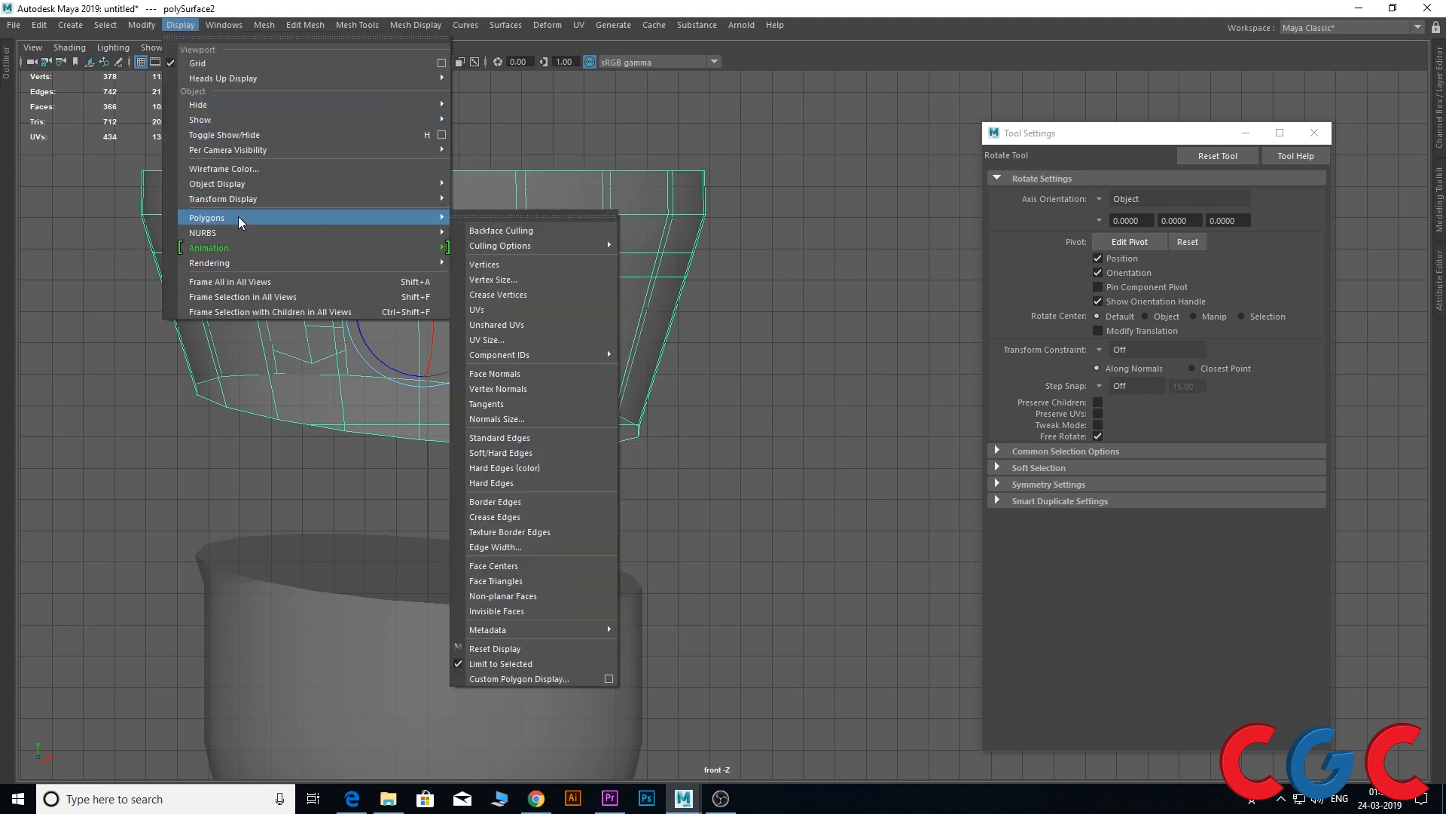
left_click(518, 230)
left_click(714, 207)
left_click(513, 225)
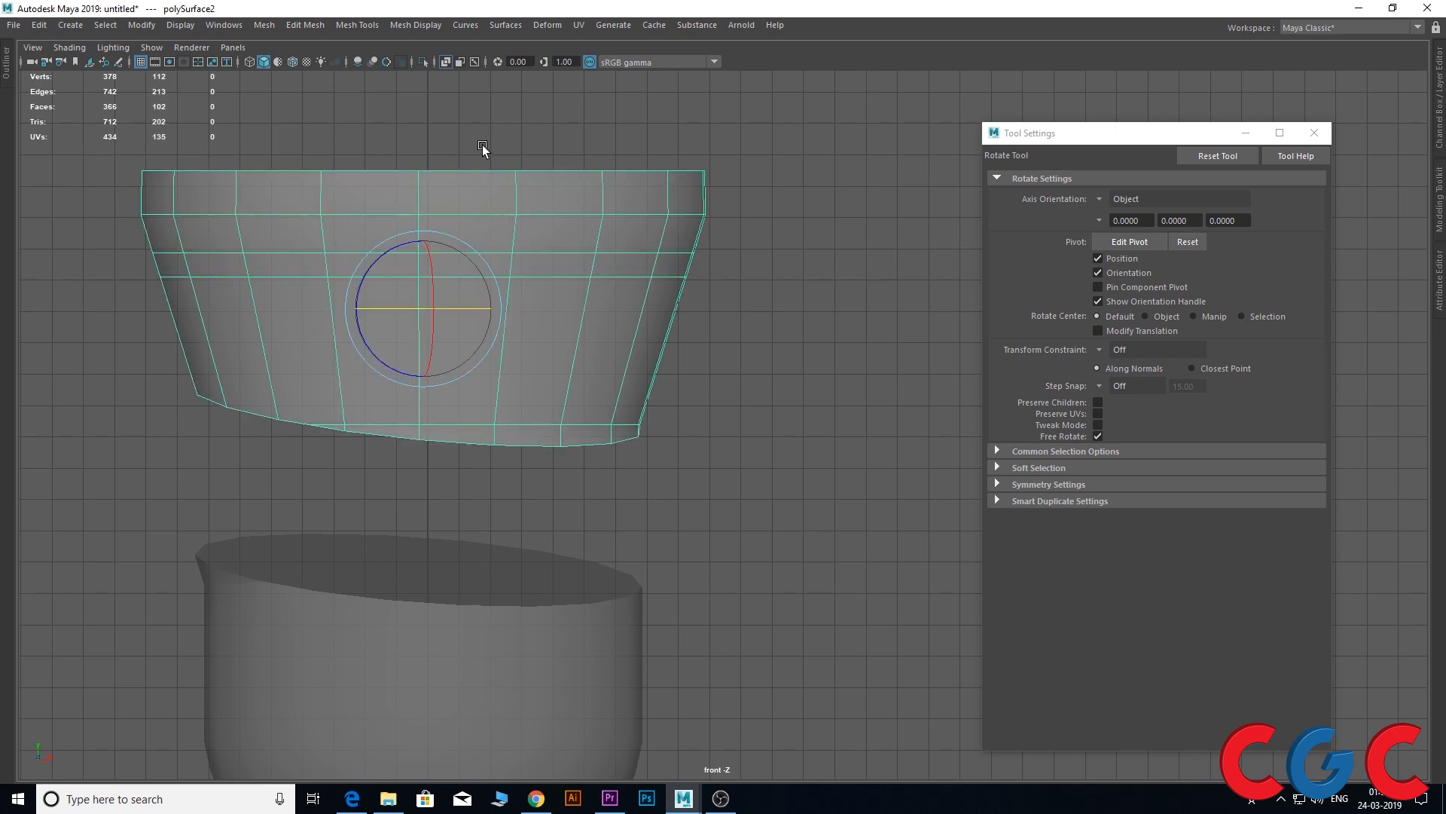
Switch the upper object to vertex mode and select the block of vertices around the middle of its upper rows
right_click_drag(426, 184, 335, 186)
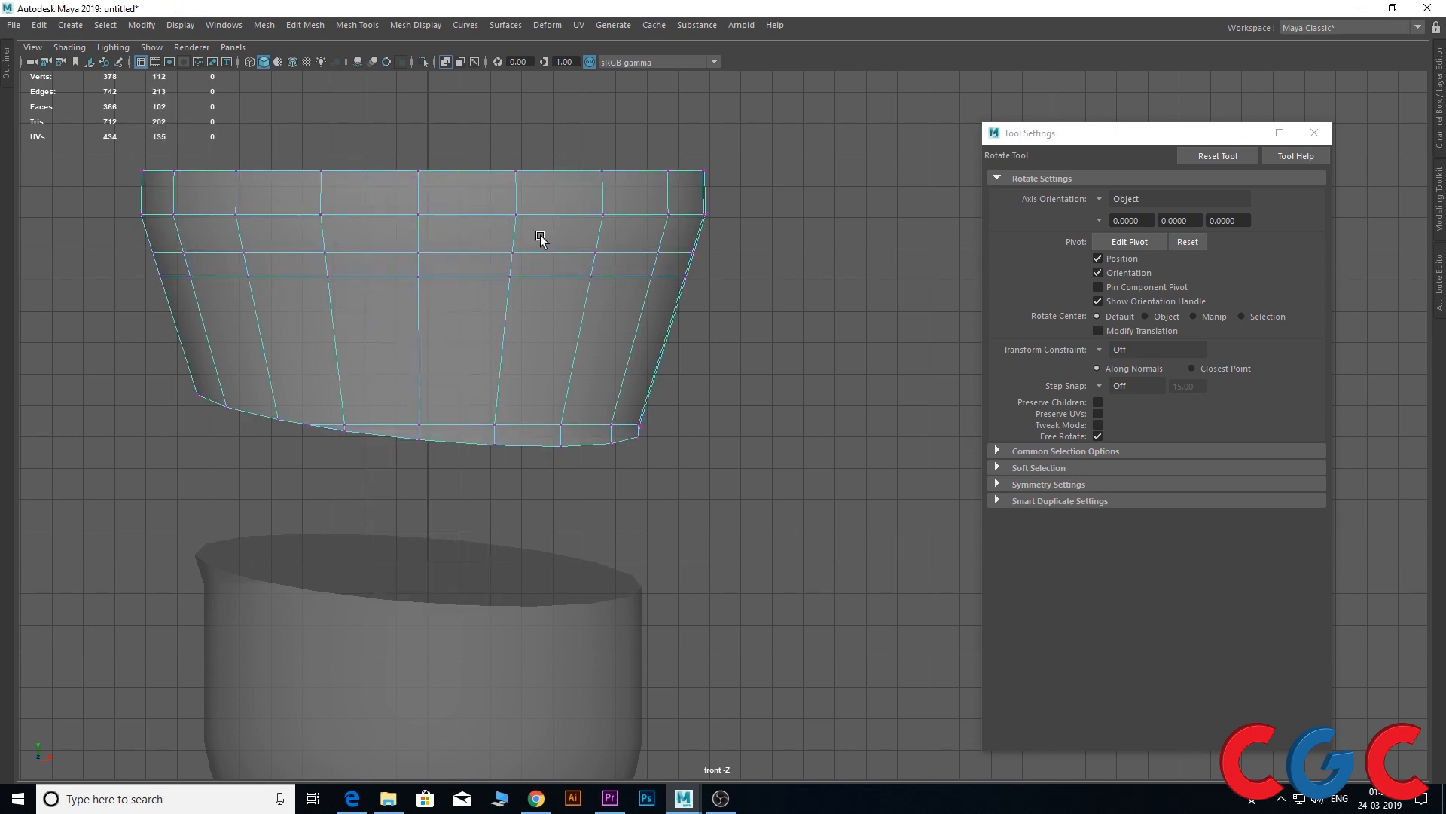
left_click_drag(556, 211, 308, 332)
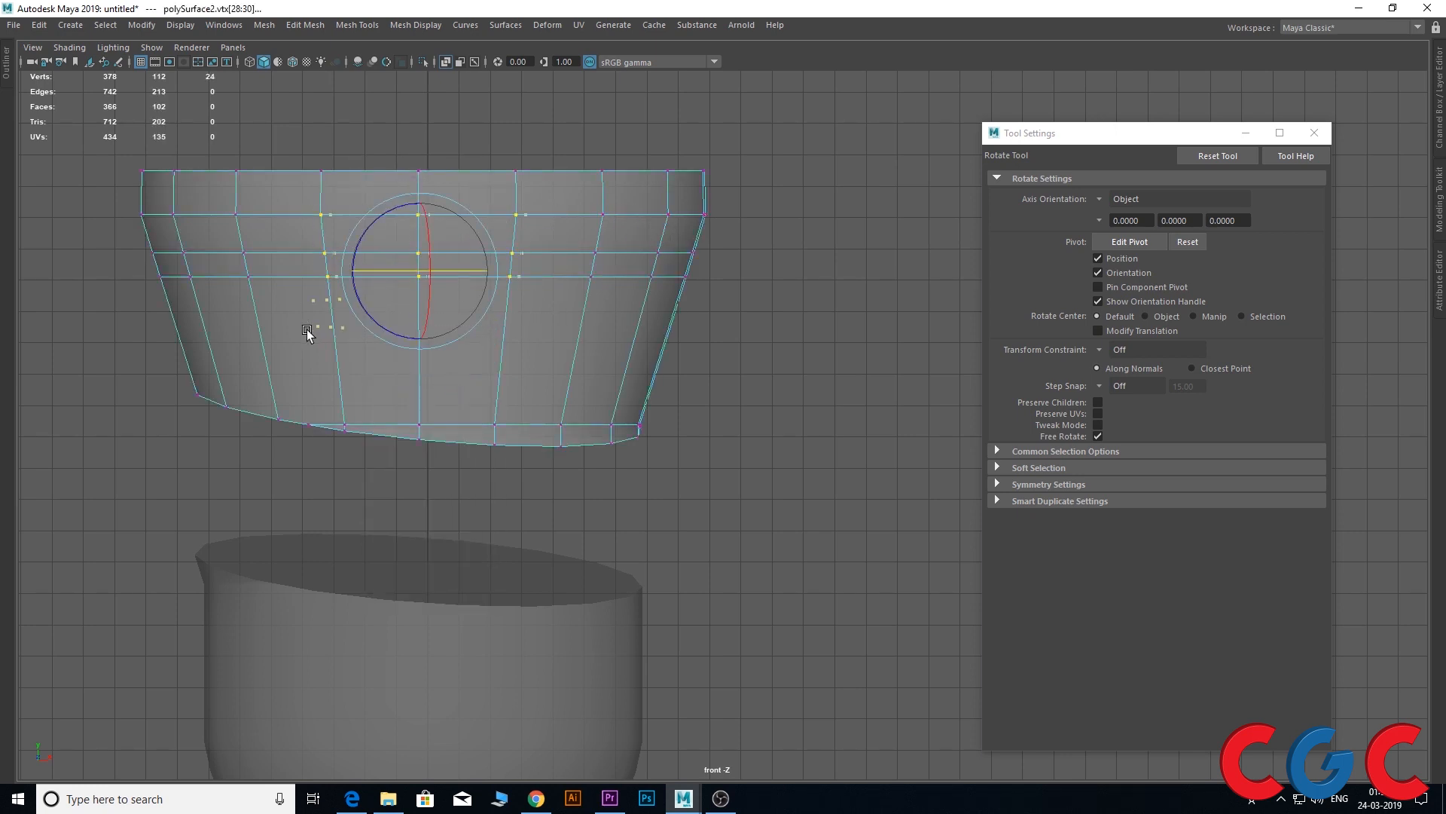
scroll(306, 259, "up", 1)
middle_click_drag(279, 285, 479, 340, "alt")
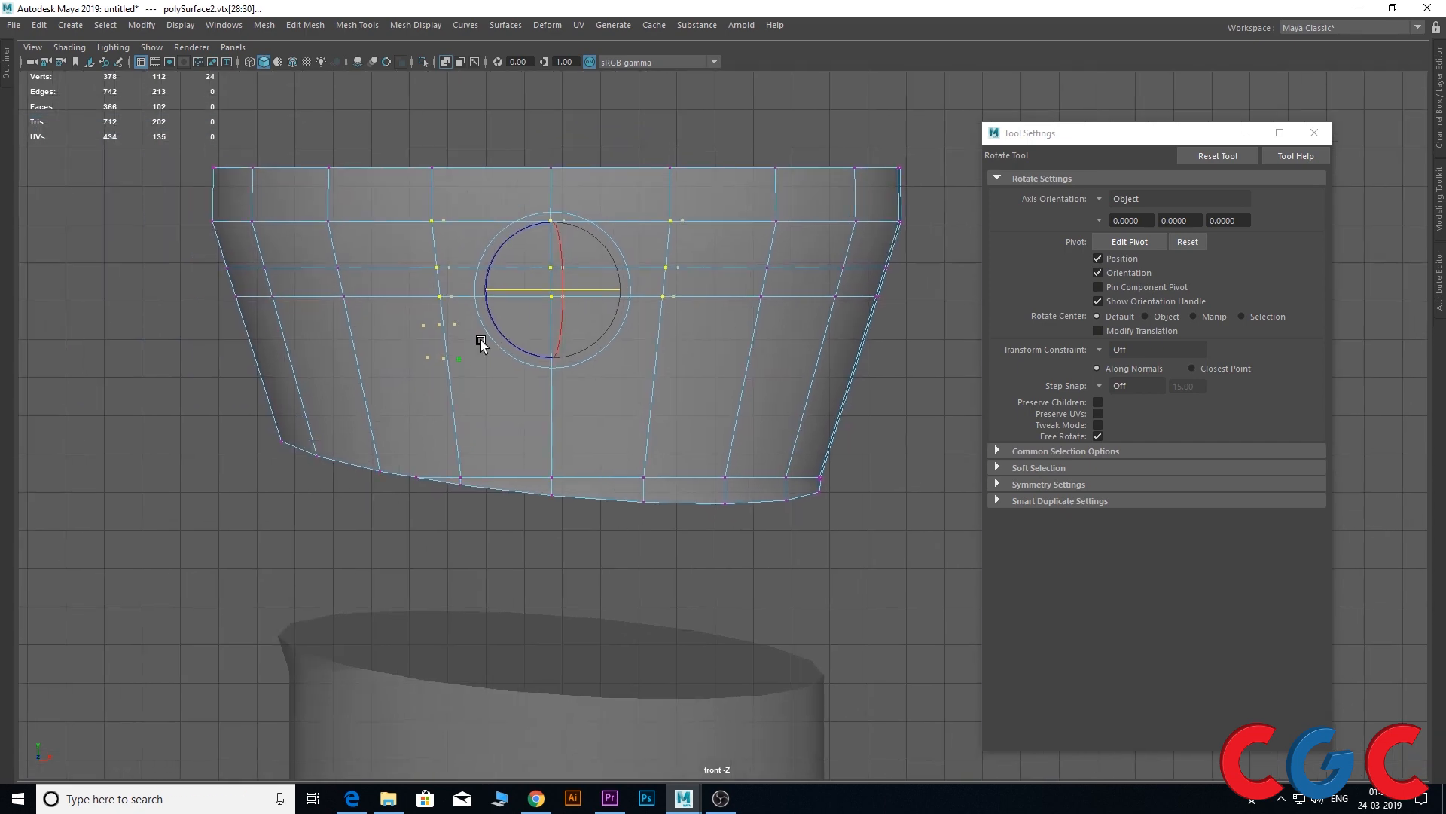
scroll(416, 347, "up", 2)
Remove the hidden back-side vertices from the selection, keeping only the three-by-three block of front vertices
left_click_drag(260, 265, 394, 357, "alt")
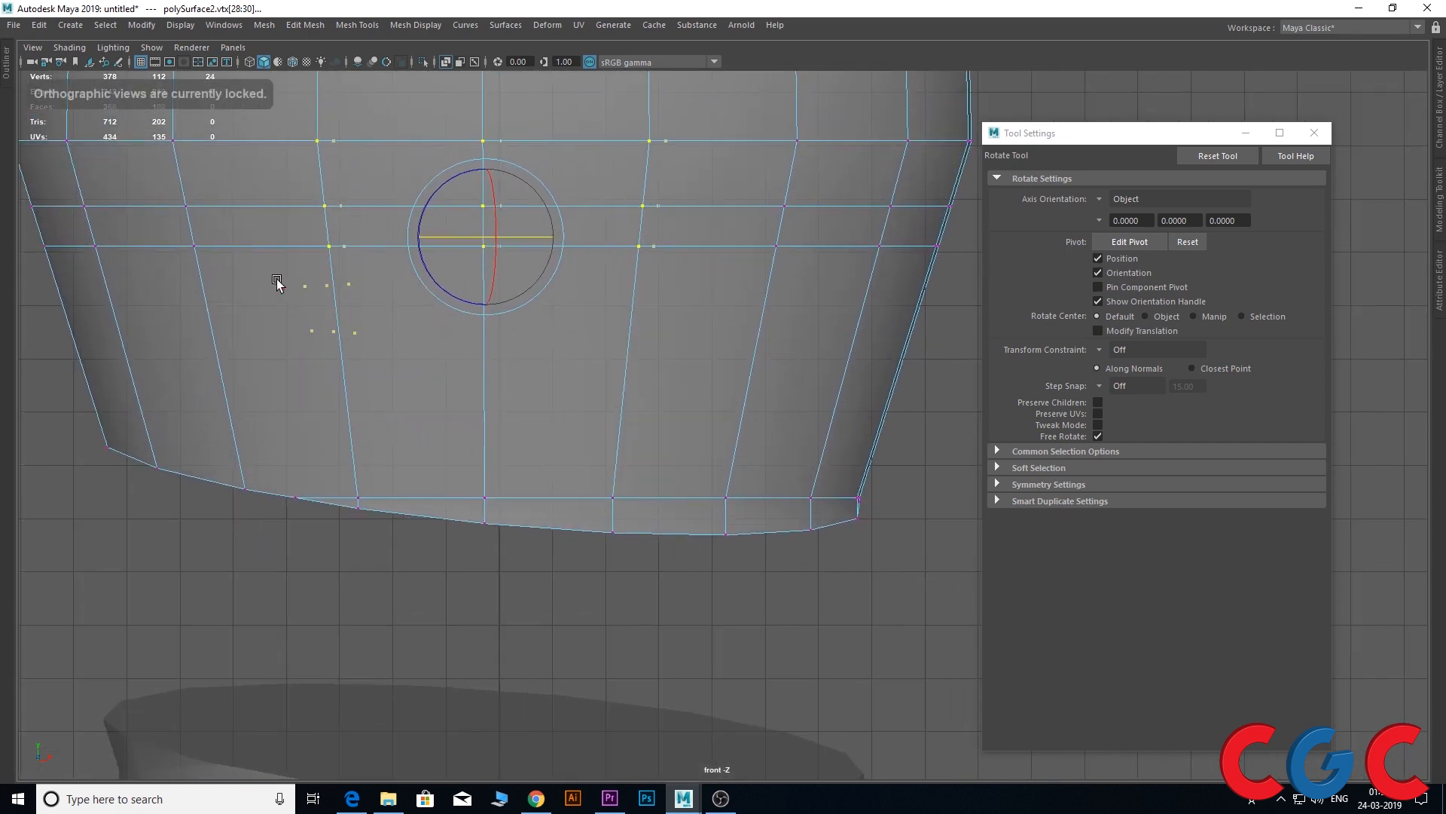
left_click_drag(276, 282, 383, 352, "ctrl")
left_click_drag(363, 104, 340, 302, "ctrl")
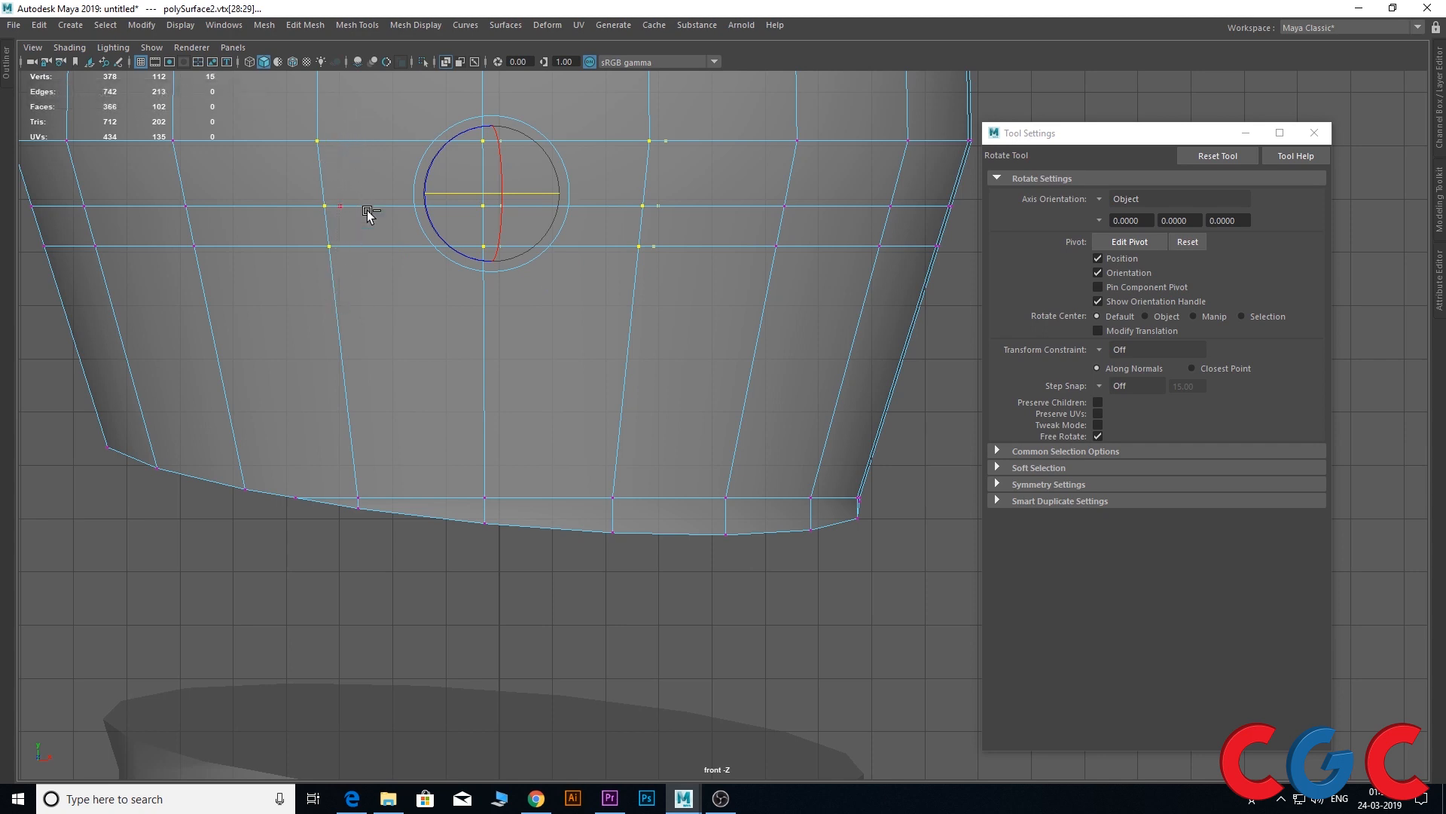
left_click_drag(576, 109, 493, 335, "ctrl")
left_click_drag(694, 106, 656, 320, "ctrl")
scroll(689, 173, "down", 1)
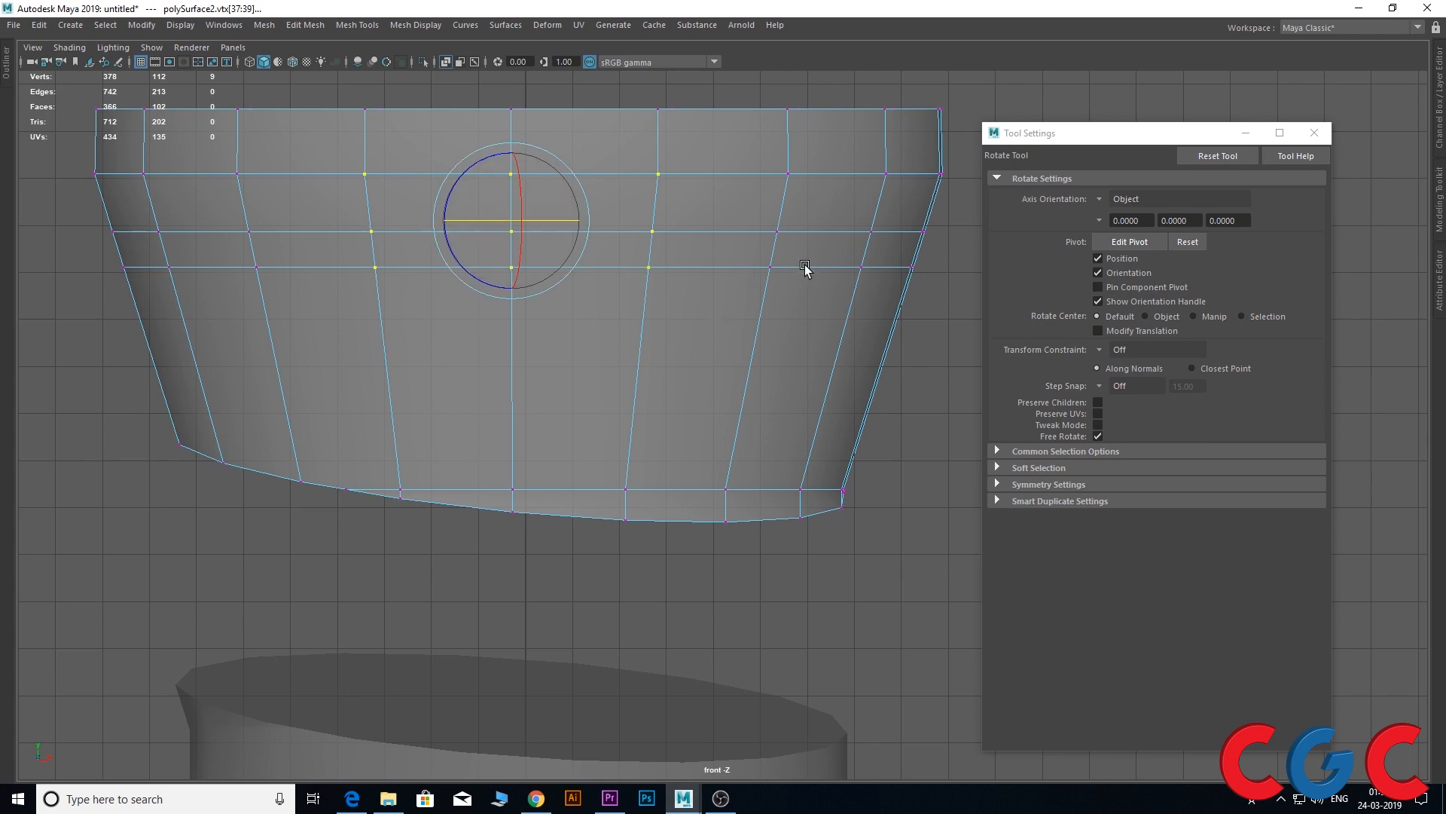
Return to the perspective view, activate Multi-Cut and turn on Ignore Backfaces for slicing
key("space")
key("space")
key("space")
left_click_drag(807, 323, 701, 362, "alt")
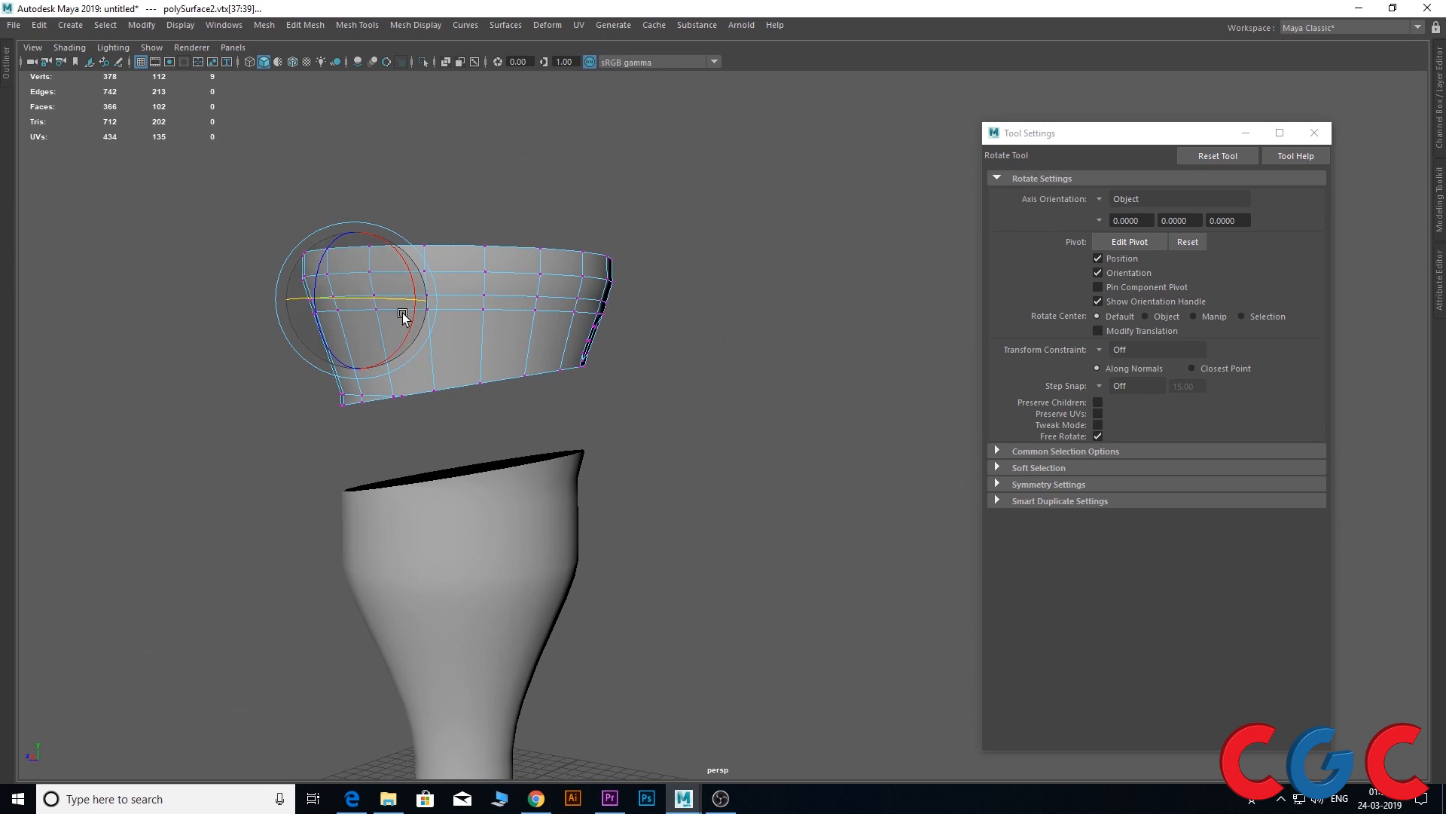
right_click(500, 274, "shift")
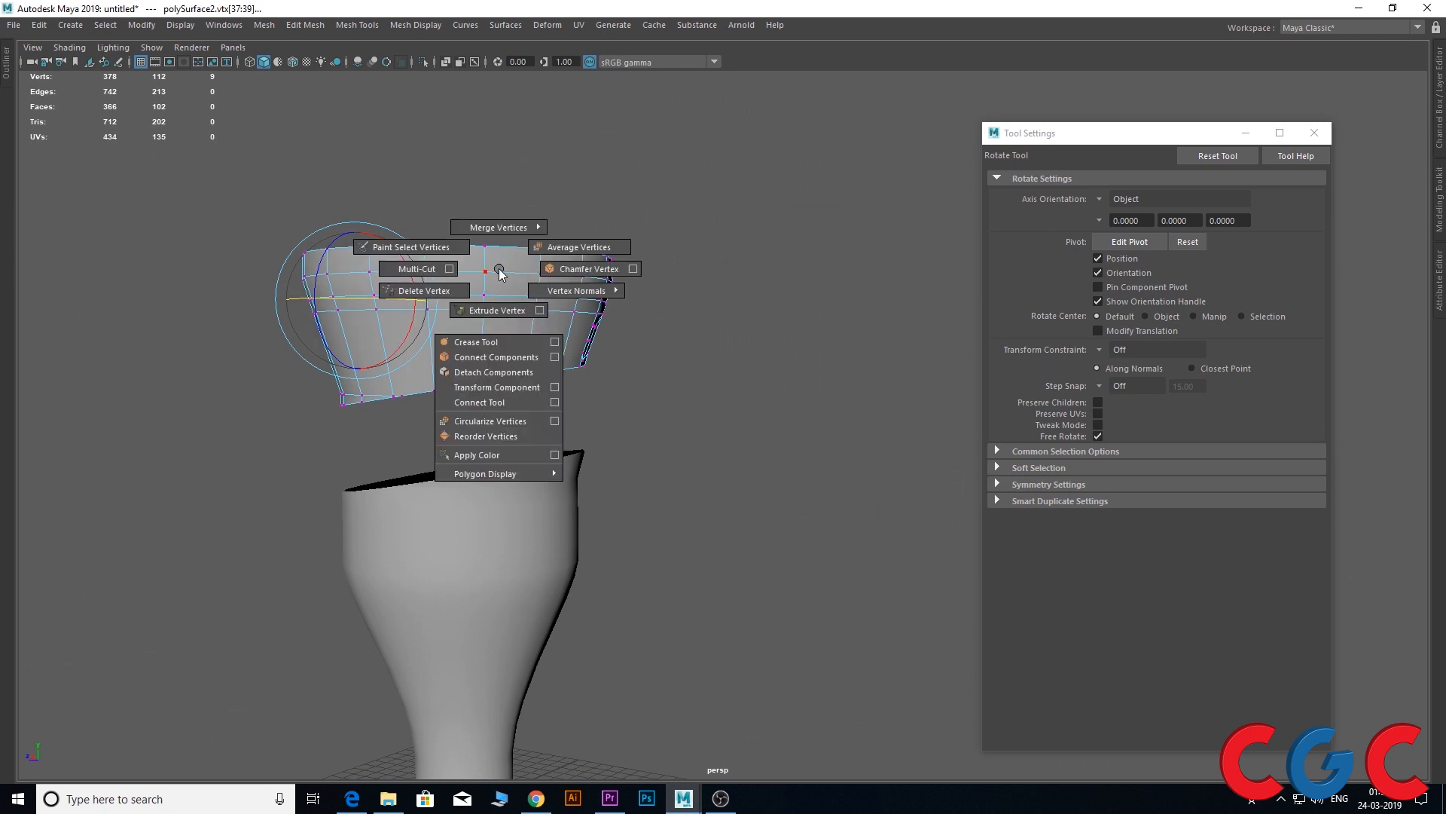
left_click(416, 269)
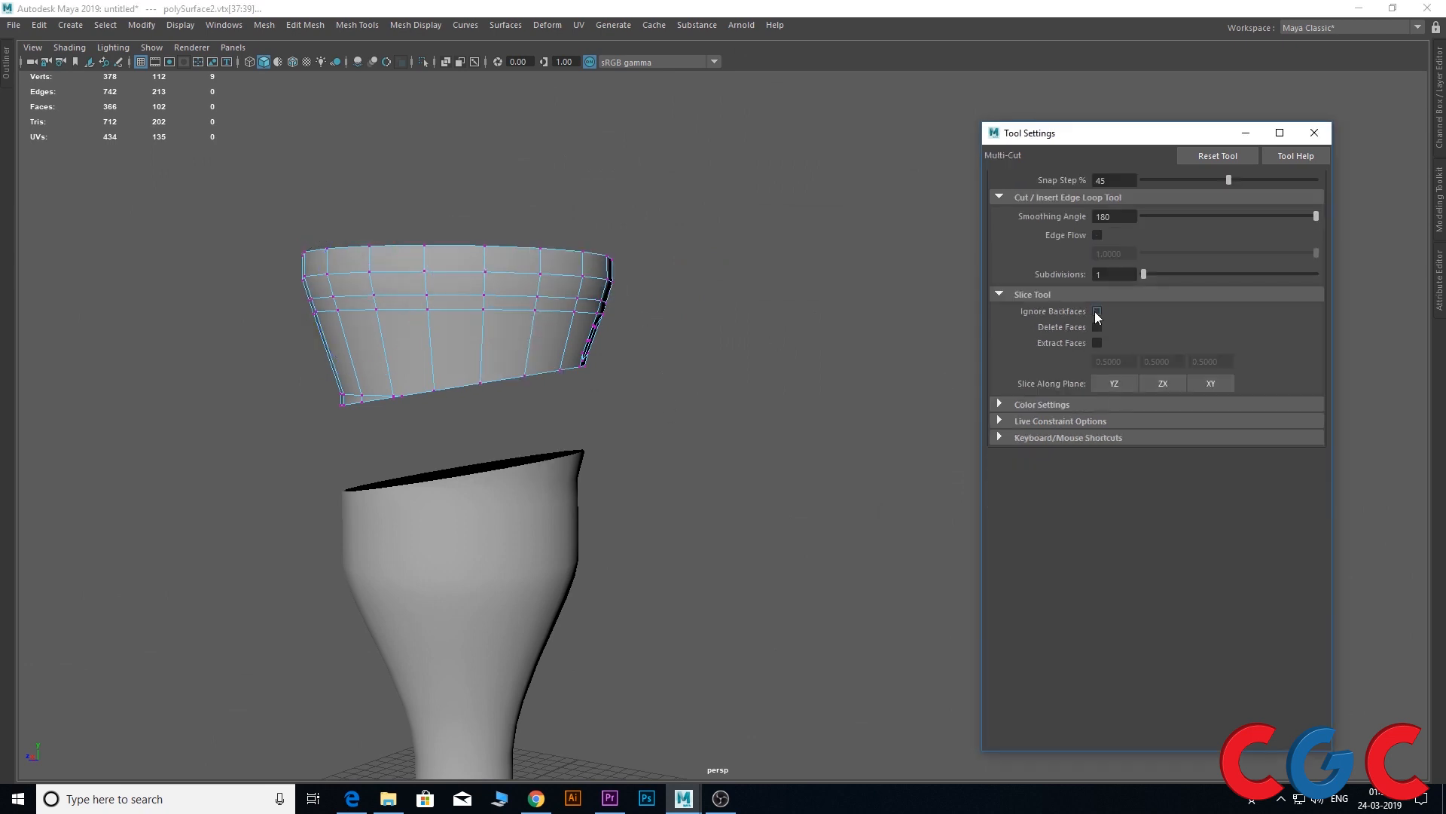
scroll(754, 488, "up", 2)
middle_click_drag(712, 515, 802, 350, "alt")
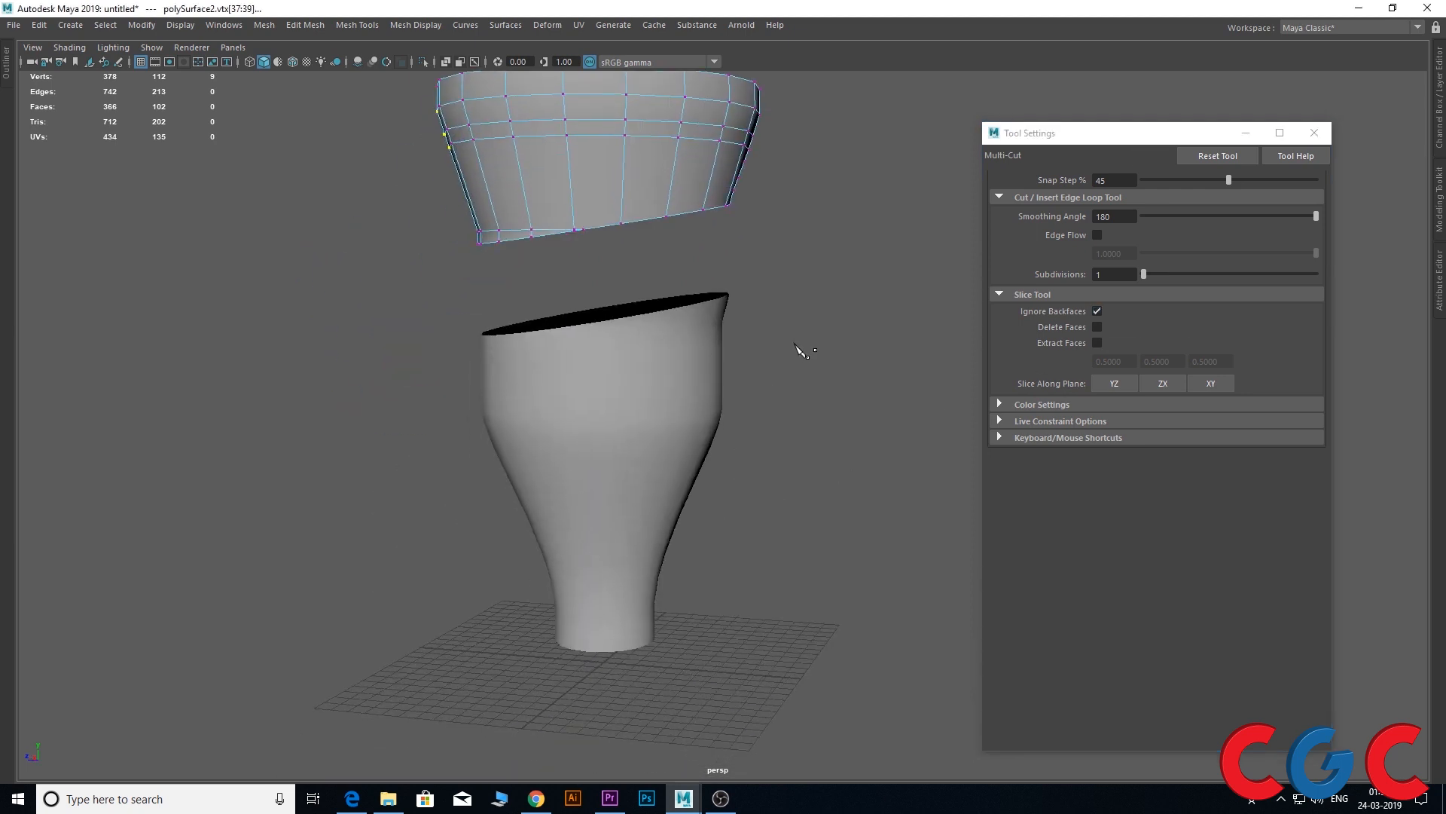
Select the lower object, slice it diagonally across the middle with Multi-Cut, and inspect the cut from all around
key("w")
left_click(641, 378)
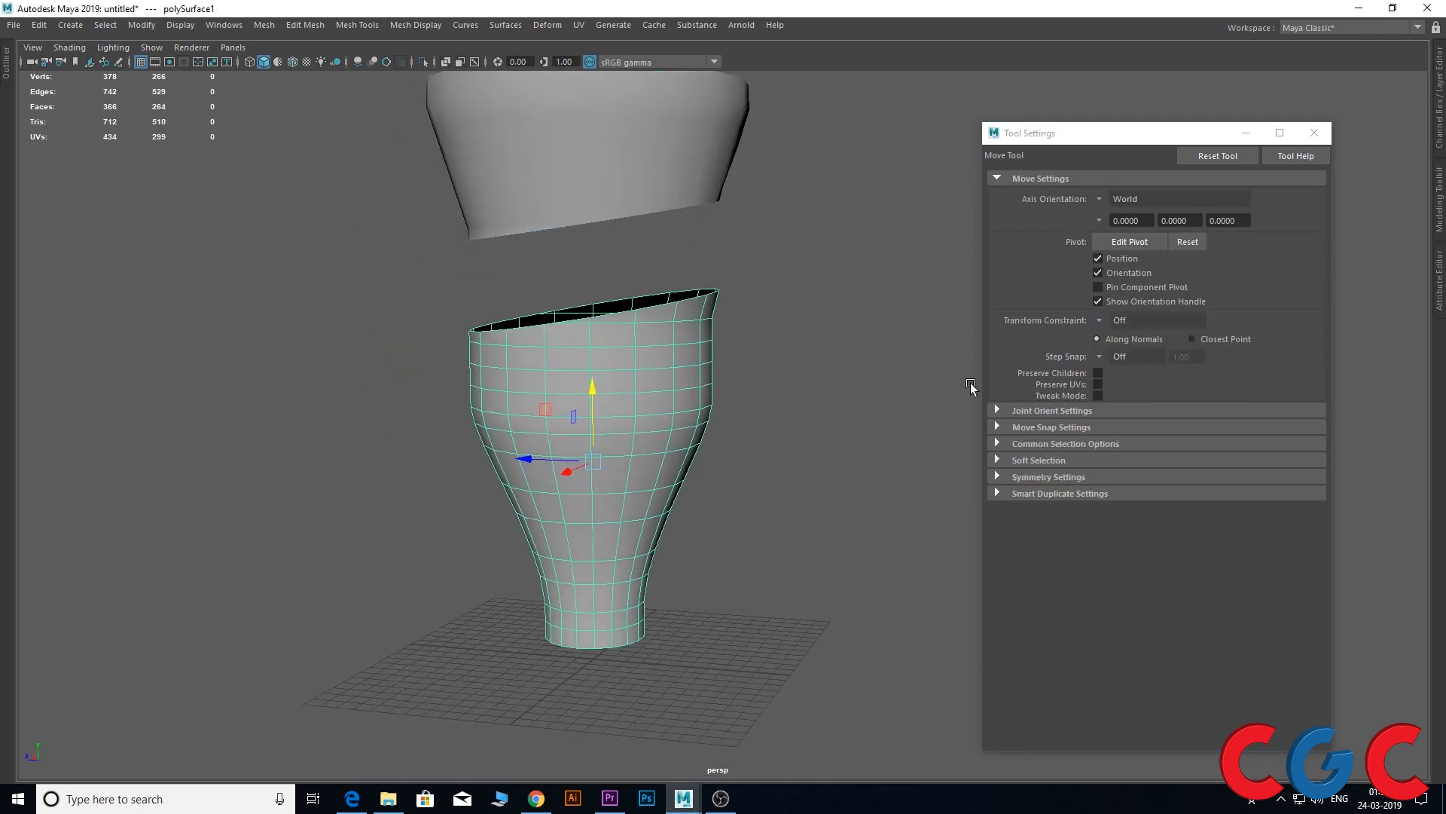
right_click(675, 372, "shift")
left_click(574, 369)
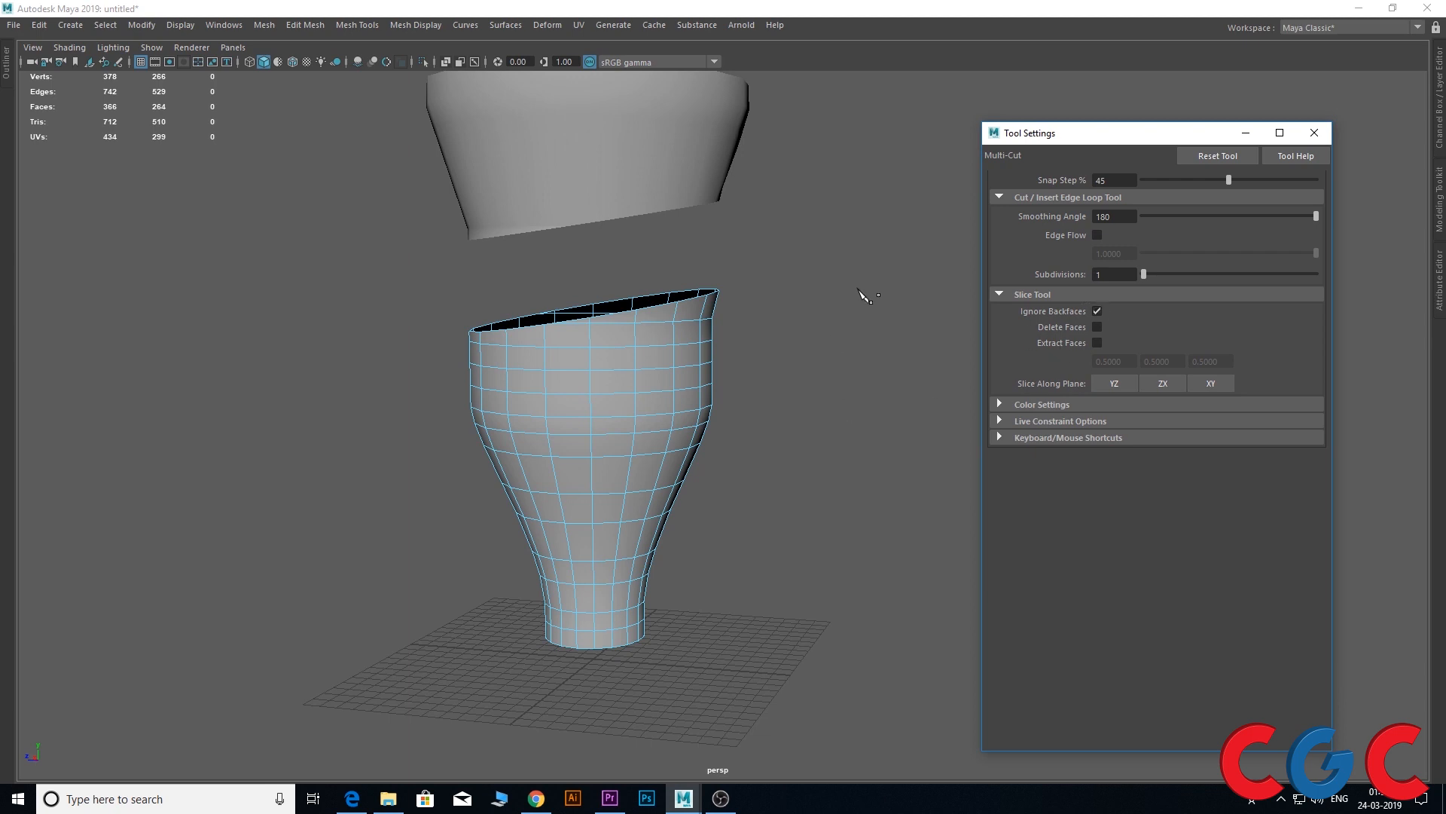
left_click_drag(859, 290, 366, 586)
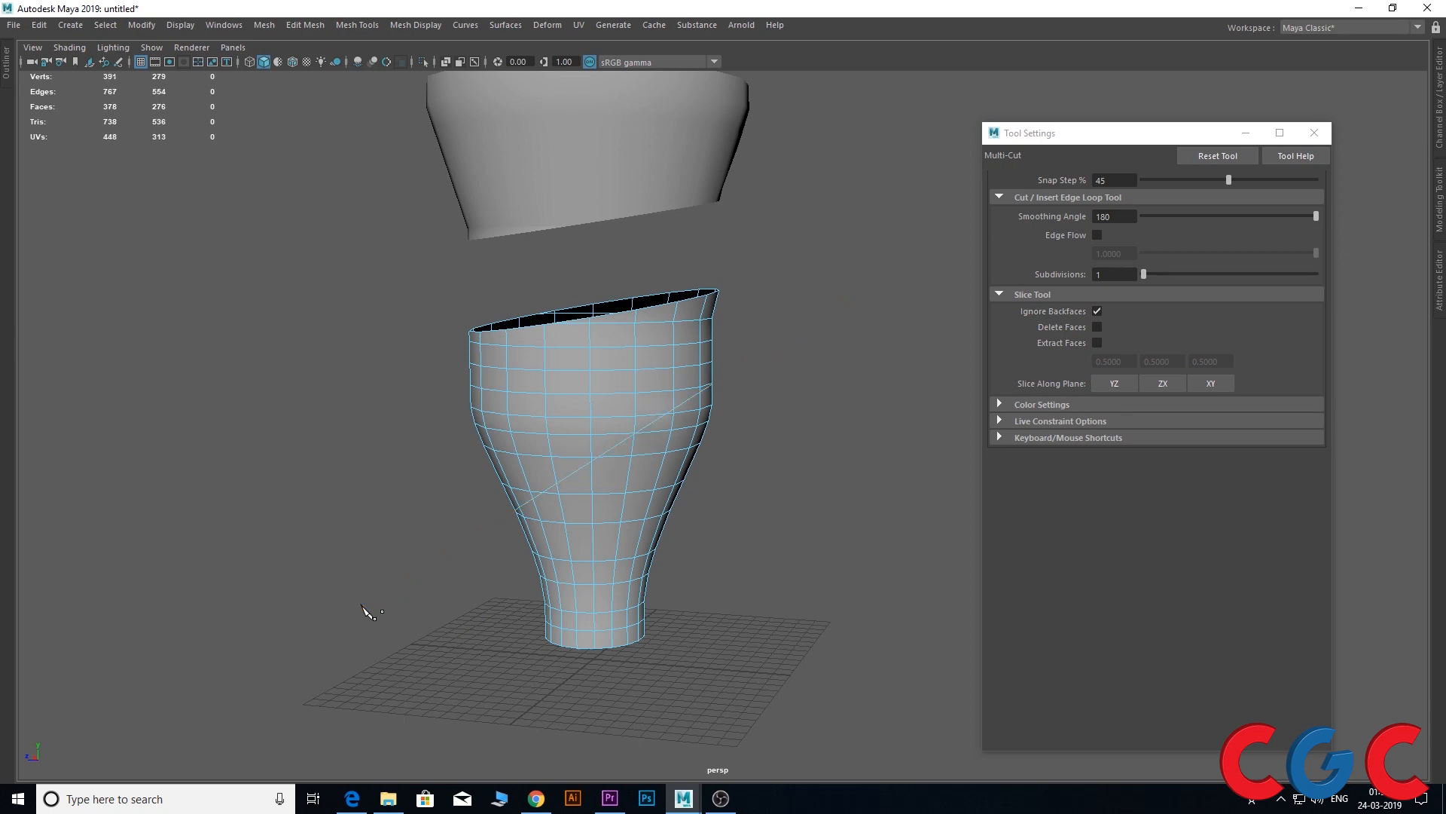
left_click_drag(306, 549, 452, 404, "alt")
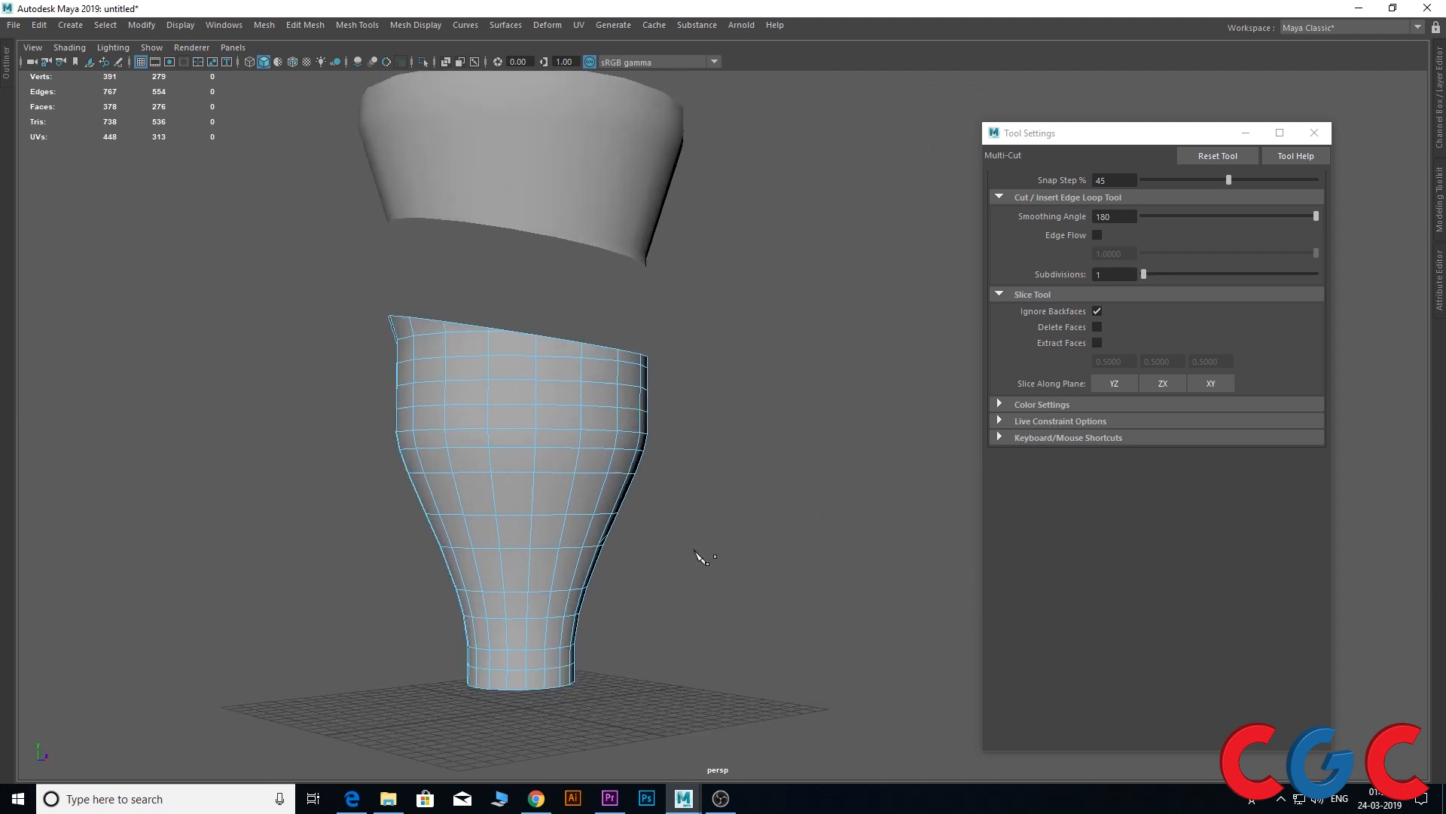
left_click_drag(719, 561, 424, 596, "alt")
left_click_drag(733, 528, 390, 495, "alt")
middle_click_drag(391, 500, 414, 490, "alt")
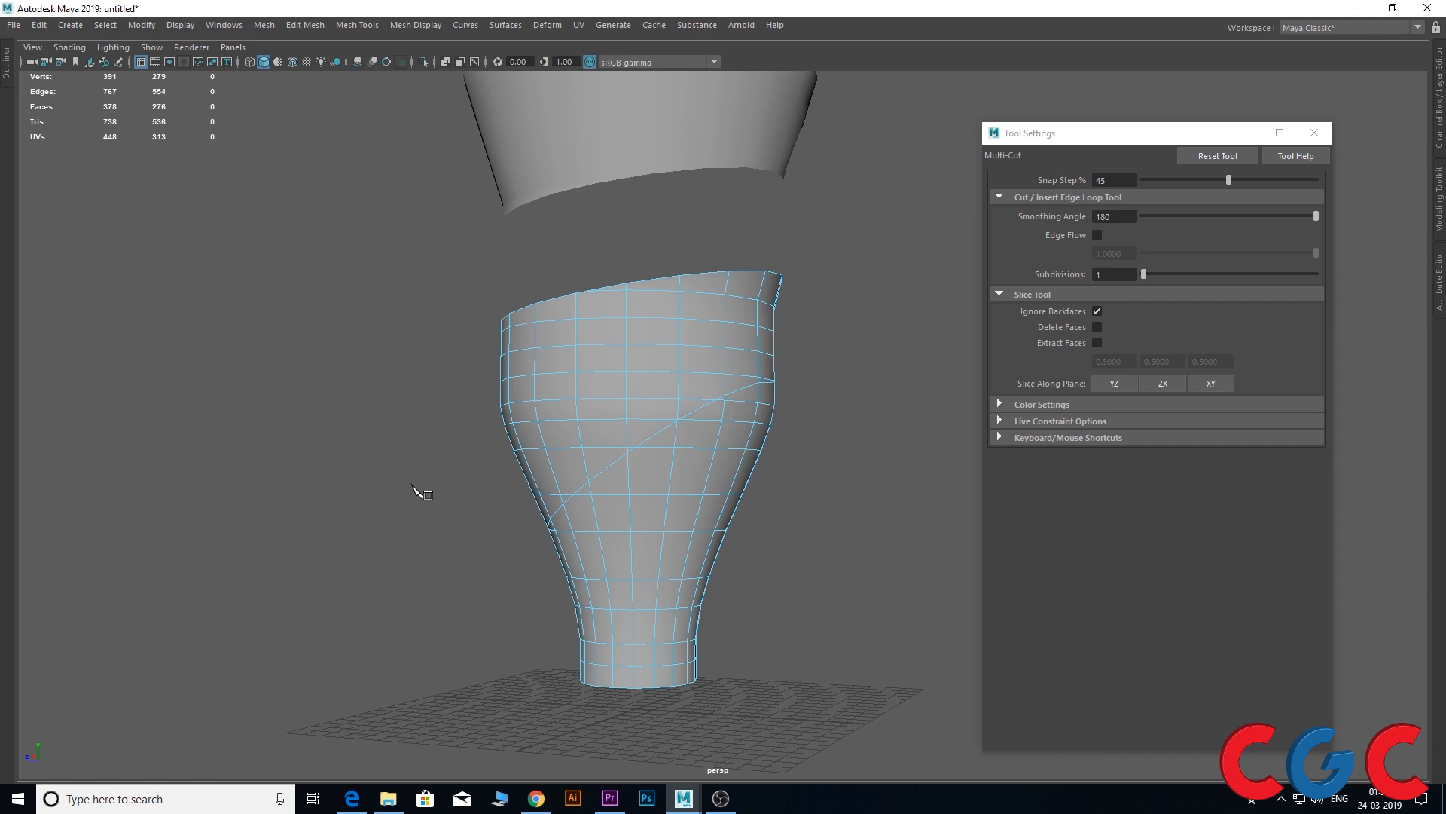
Try the Delete Faces option, switch back to Ignore Backfaces, and slice a second diagonal across the narrow part of the lower object
left_click(1097, 327)
mouse_move(778, 527)
left_mouse_down("alt")
mouse_move(811, 556)
mouse_move(824, 475)
mouse_move(803, 532)
left_mouse_up("alt")
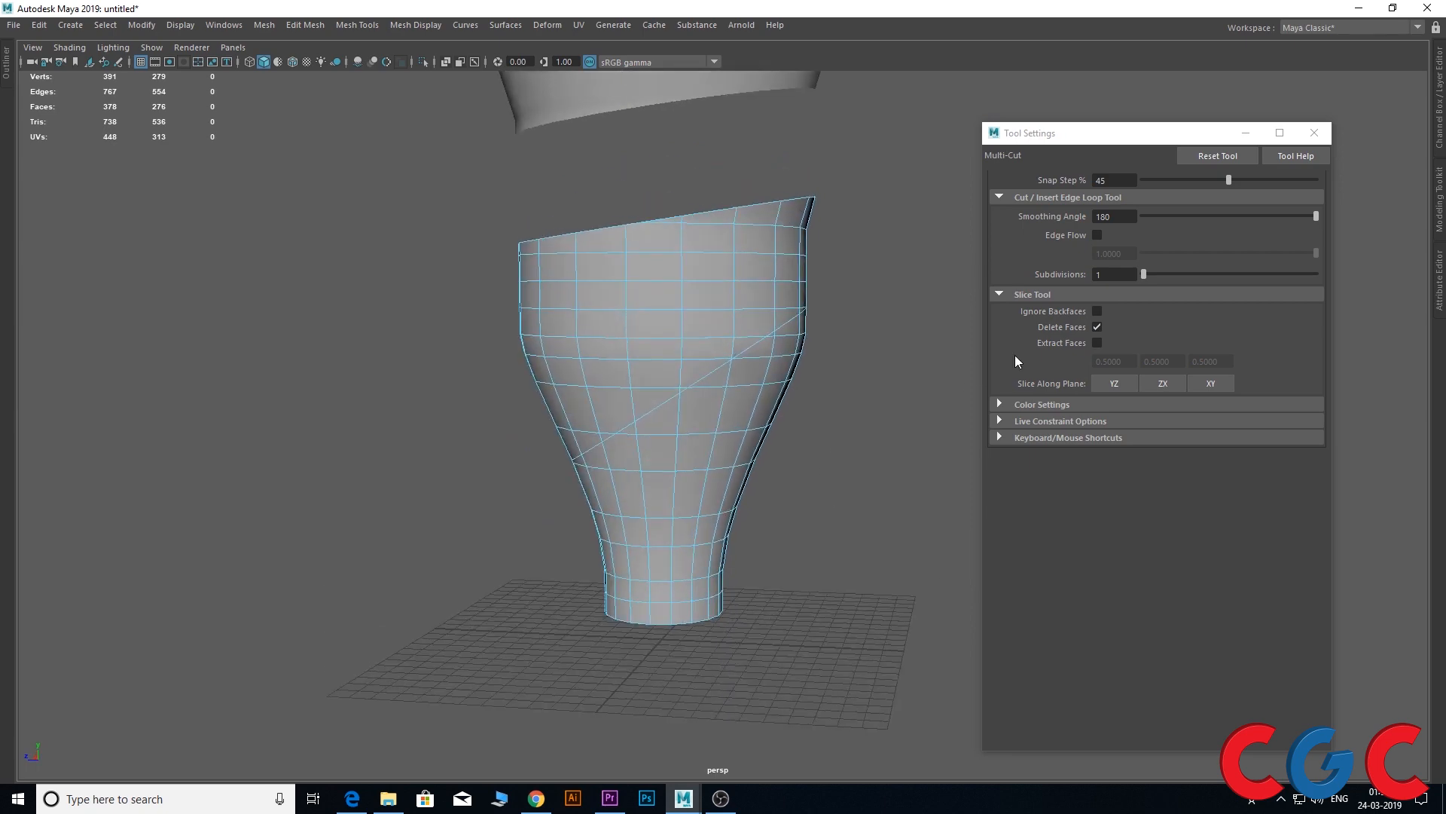
left_click(1098, 311)
left_click_drag(832, 416, 411, 621)
left_click_drag(541, 673, 716, 591, "alt")
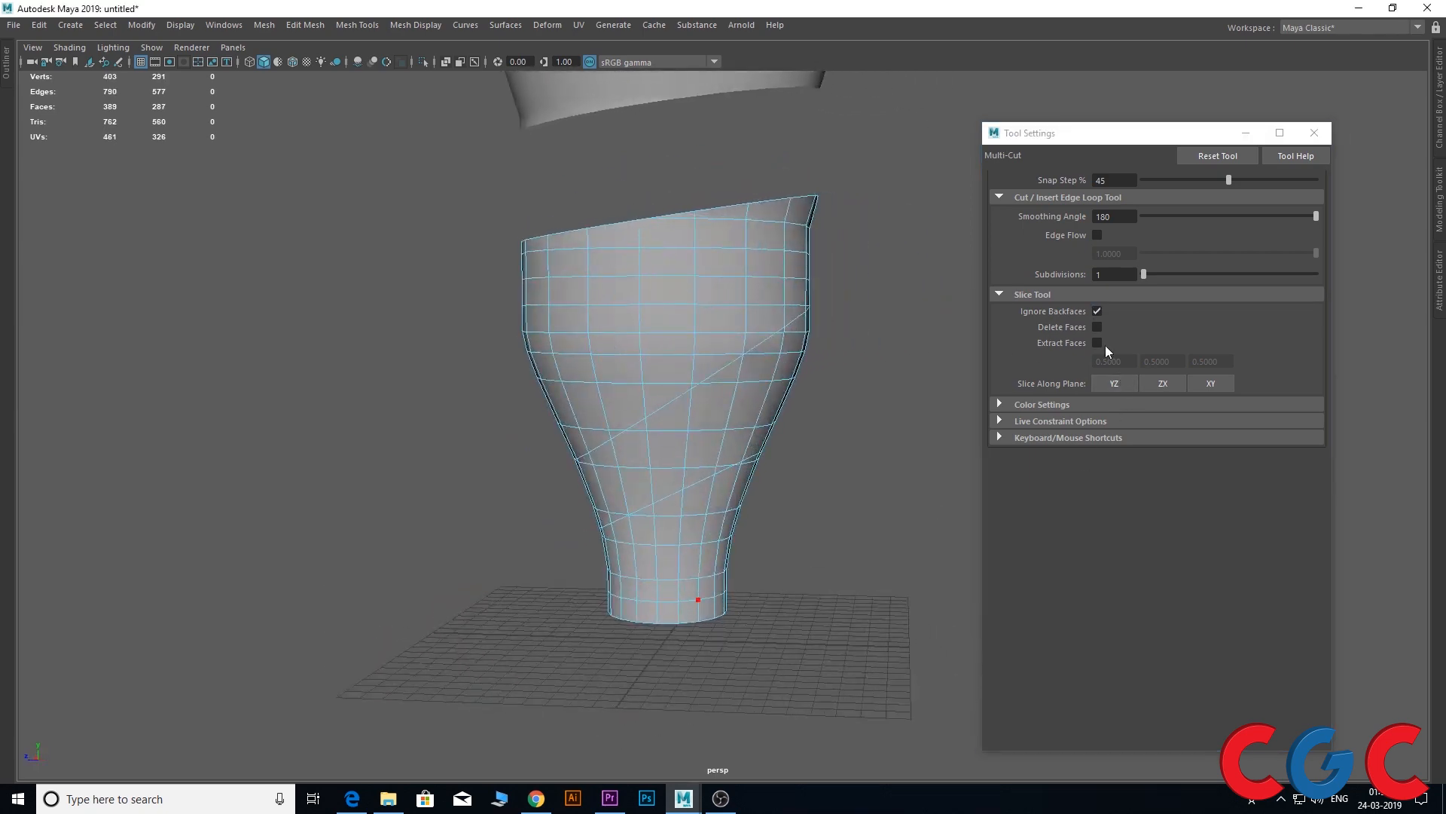
Switch from Ignore Backfaces to Delete Faces, slice the lower object diagonally downward, and undo that cut
left_click(1096, 310)
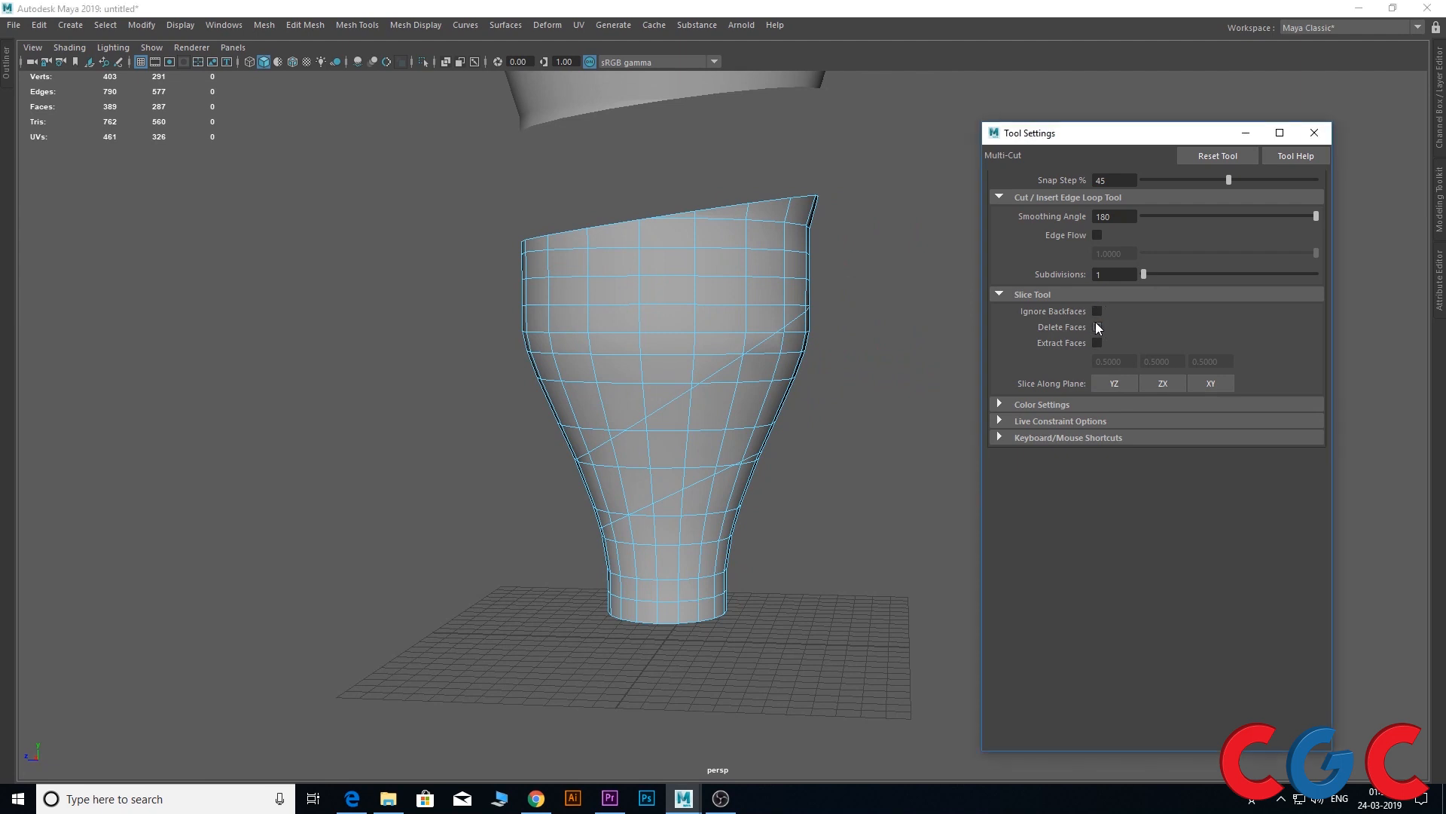
middle_click_drag(835, 451, 826, 518, "alt")
left_click_drag(856, 296, 377, 541)
key("ctrl+z")
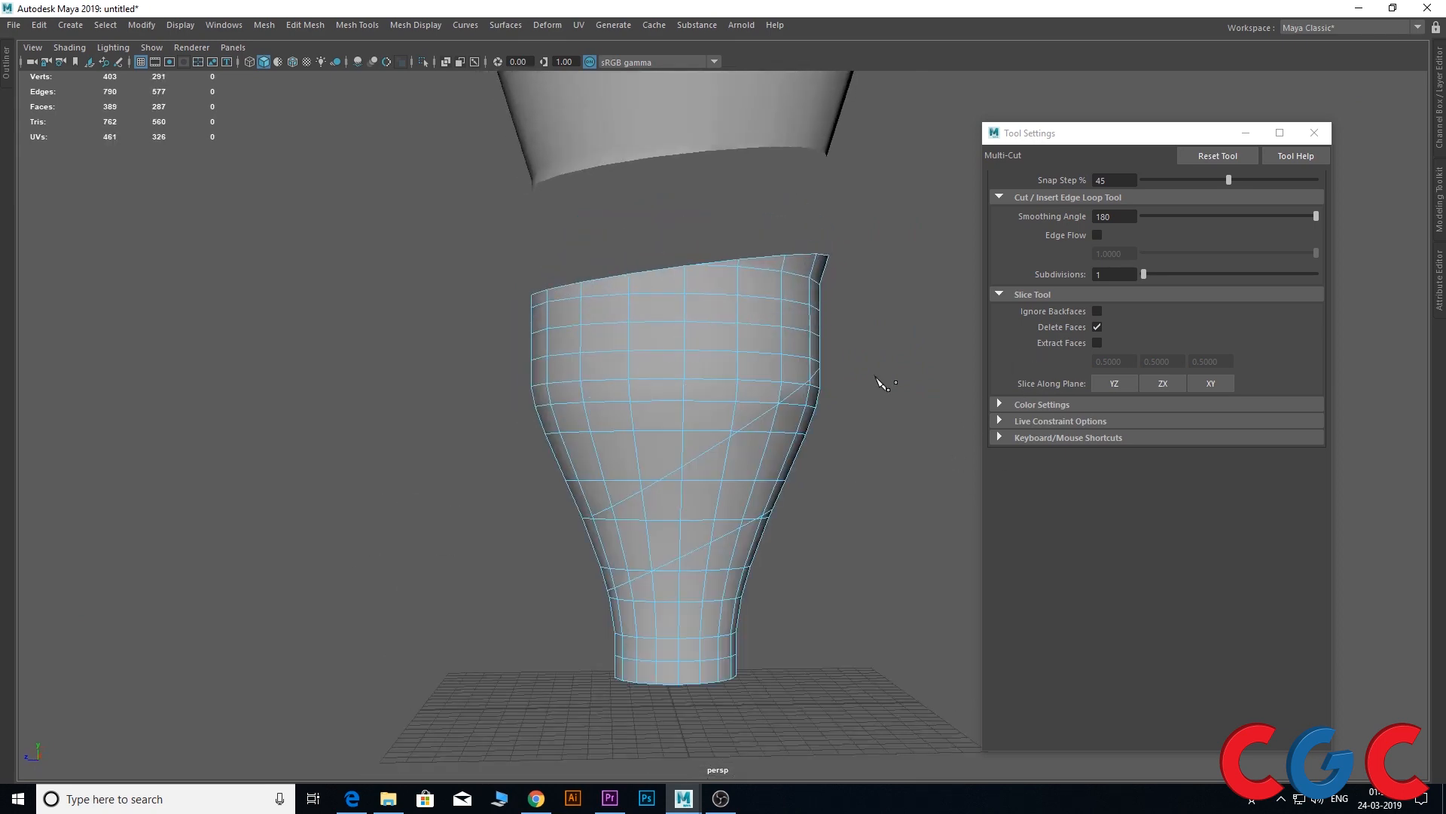
With Delete Faces on, slice the lower object diagonally upward and in the reverse direction, undoing each cut
left_click_drag(390, 518, 865, 324)
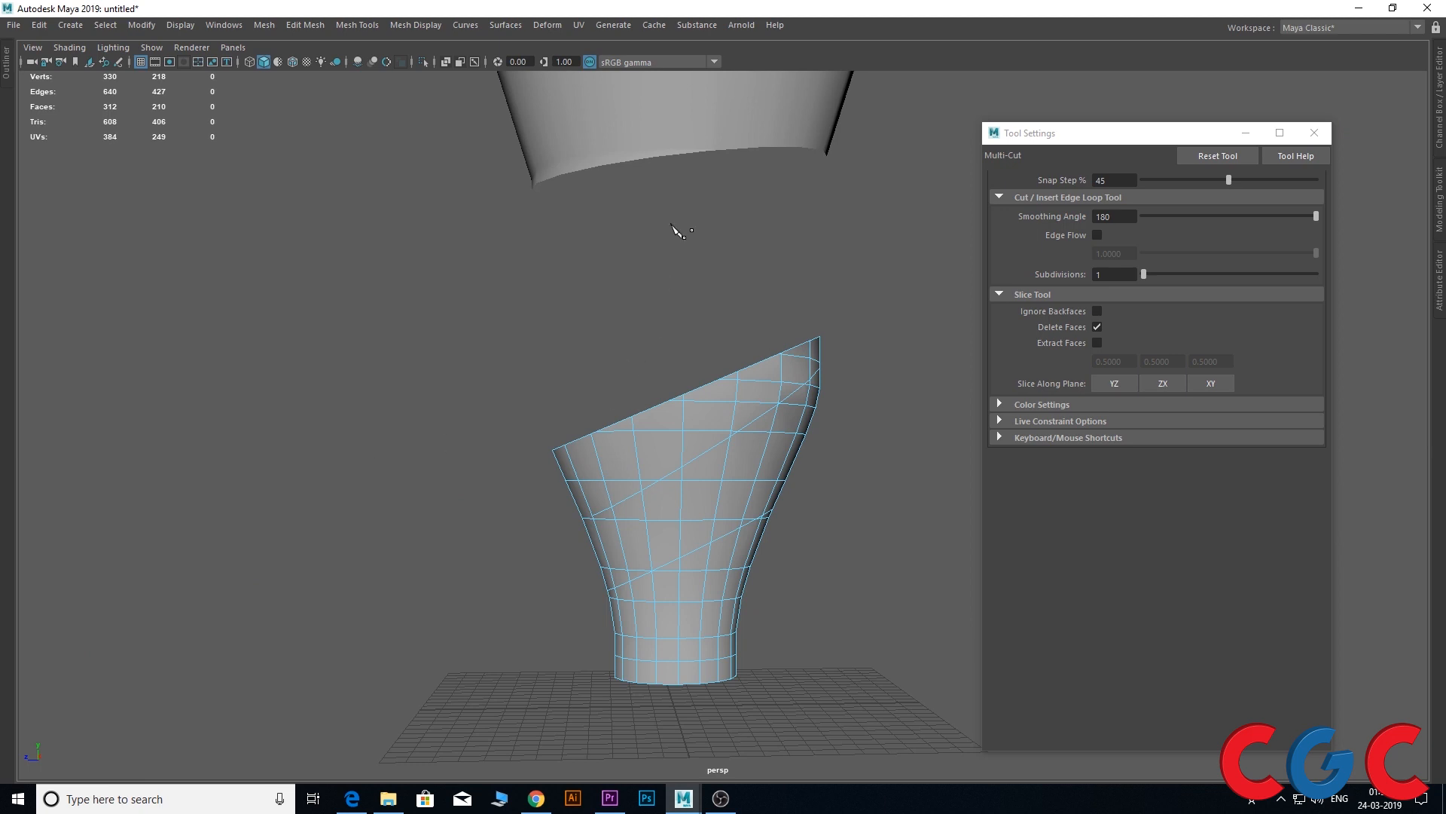
key("ctrl+z")
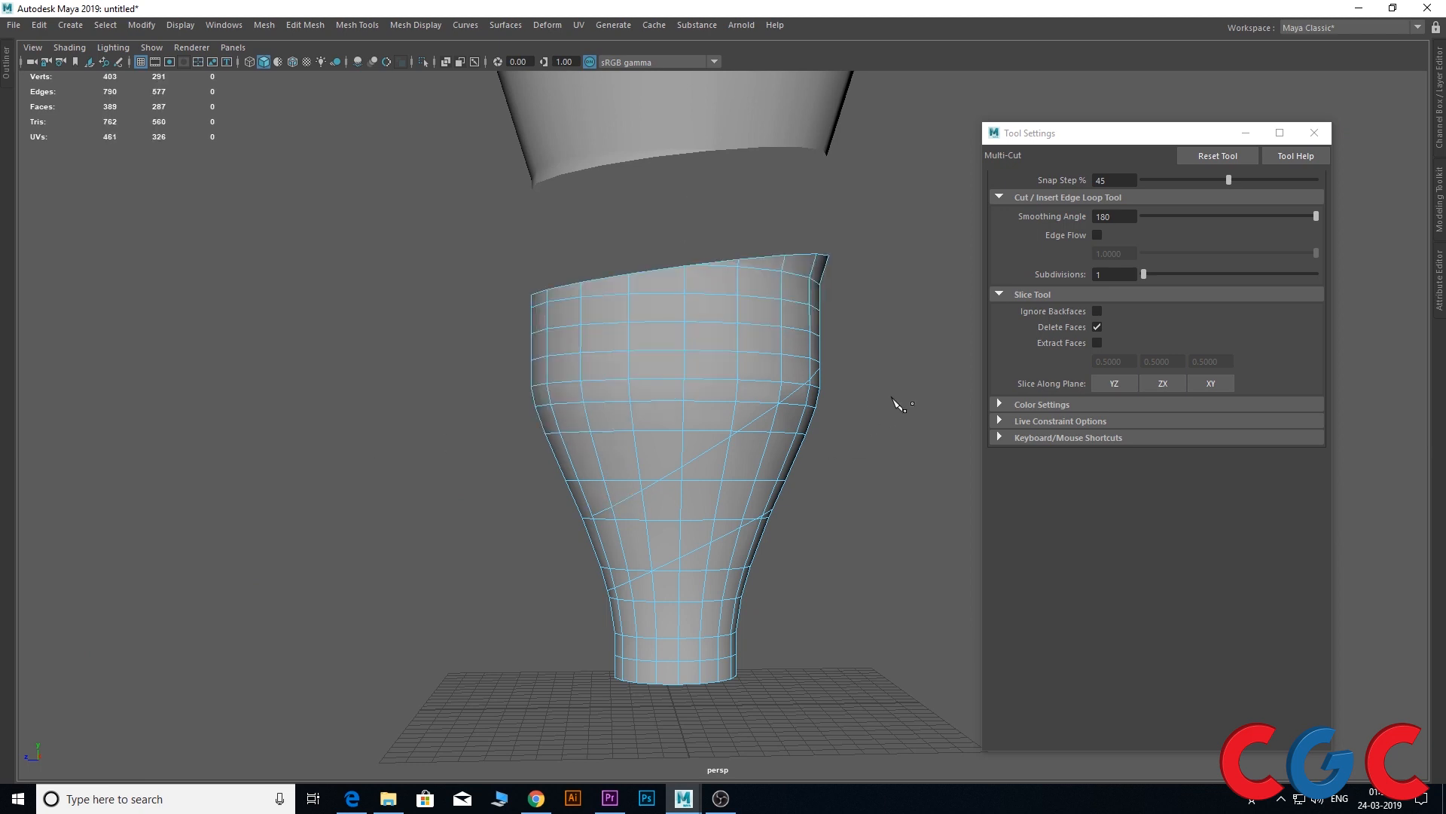
left_click_drag(893, 399, 386, 577)
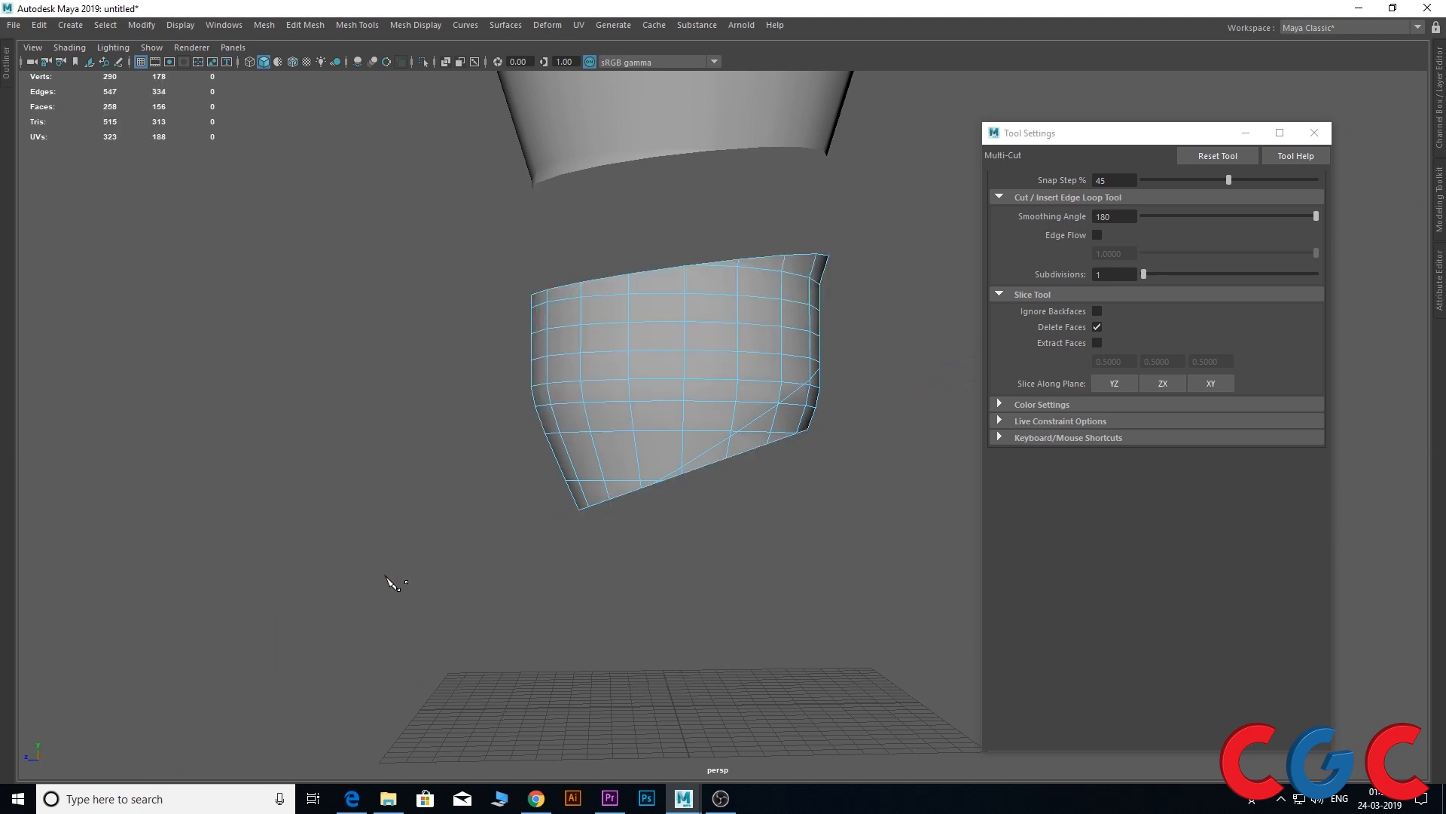
key("ctrl+z")
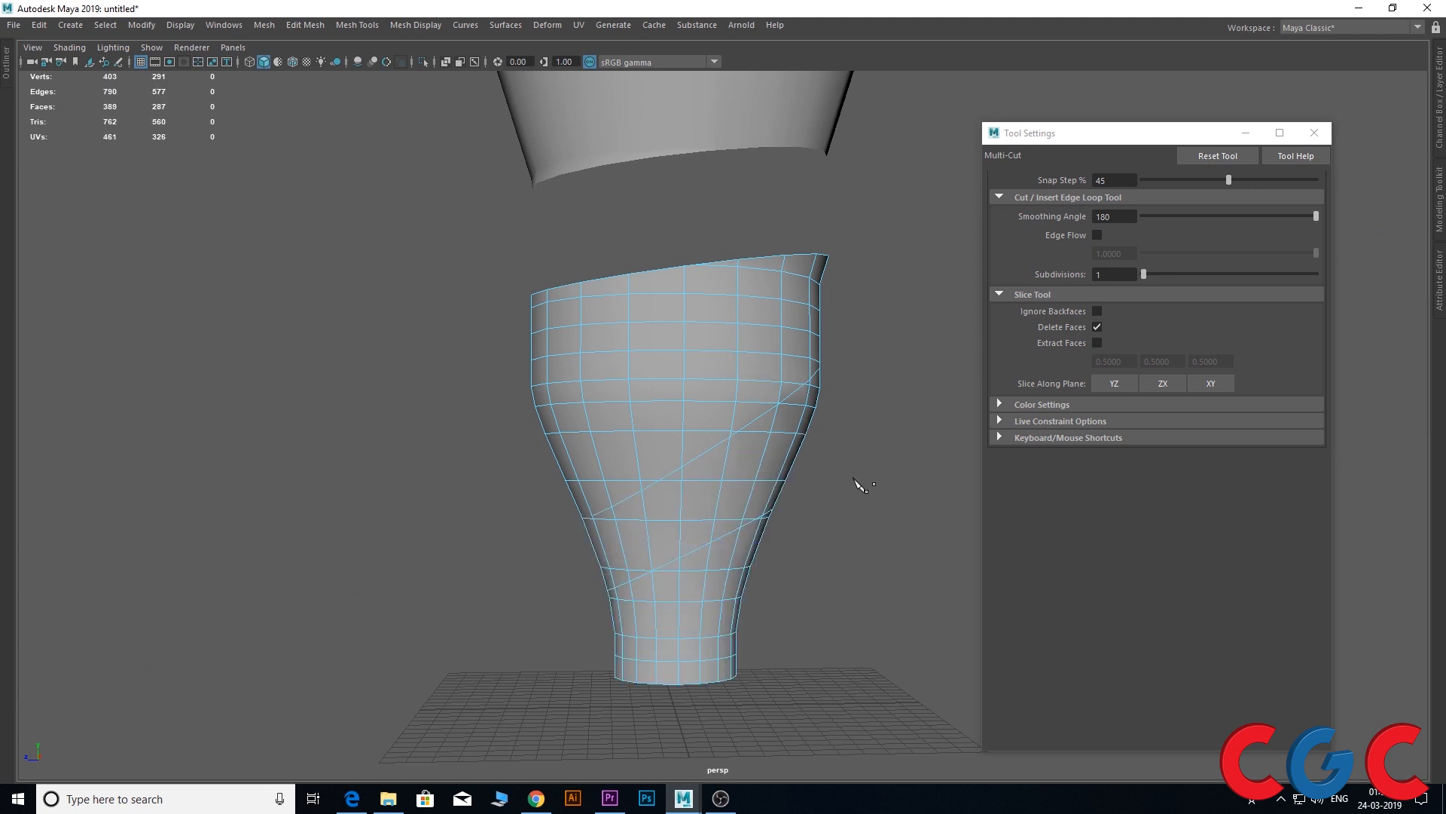
Turn on Extract Faces in the Multi-Cut slice settings and look up the mesh editing command for extracting faces
left_click(1096, 342)
middle_click_drag(865, 322, 864, 362, "alt")
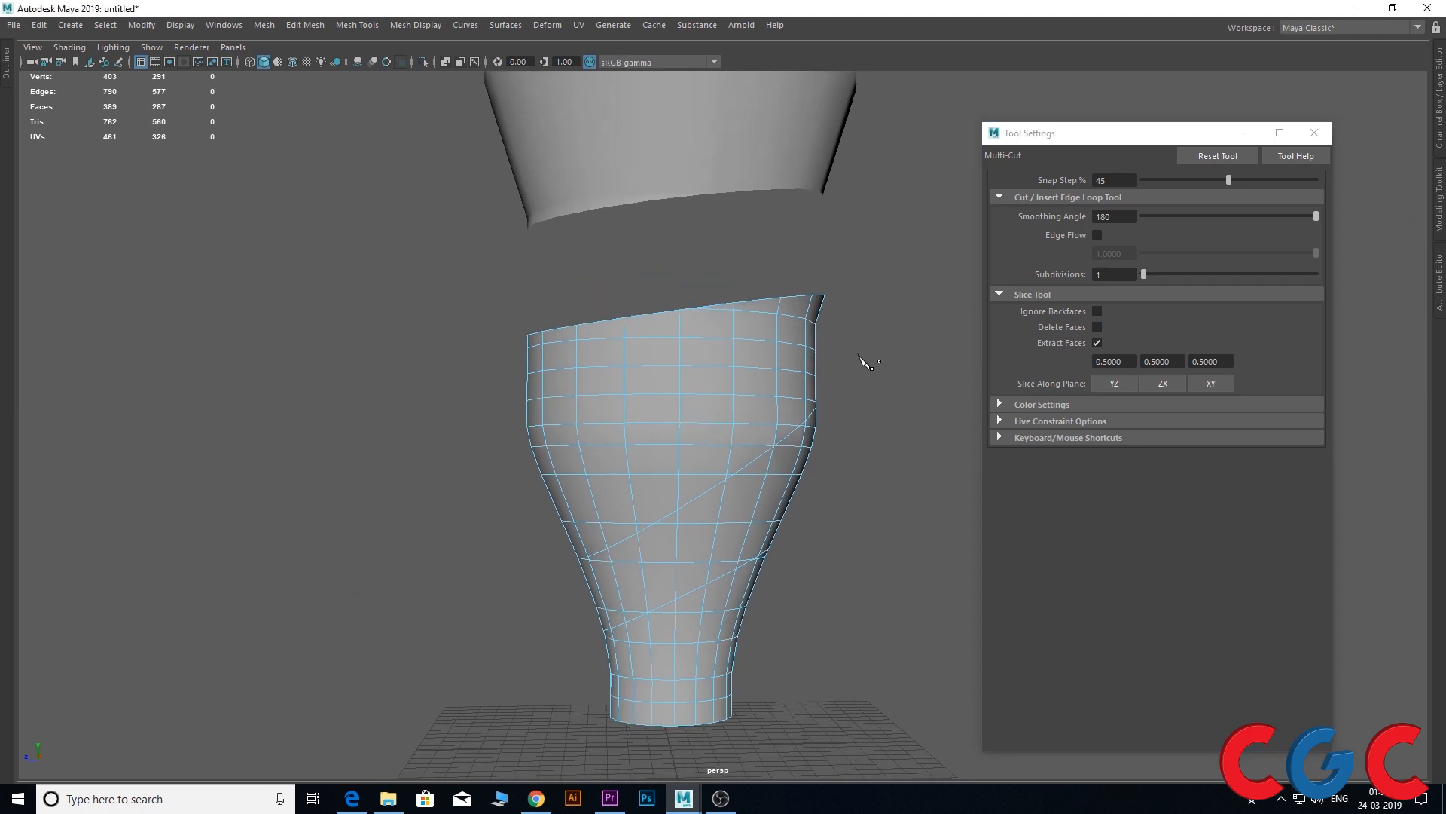
left_click(266, 26)
mouse_move(305, 25)
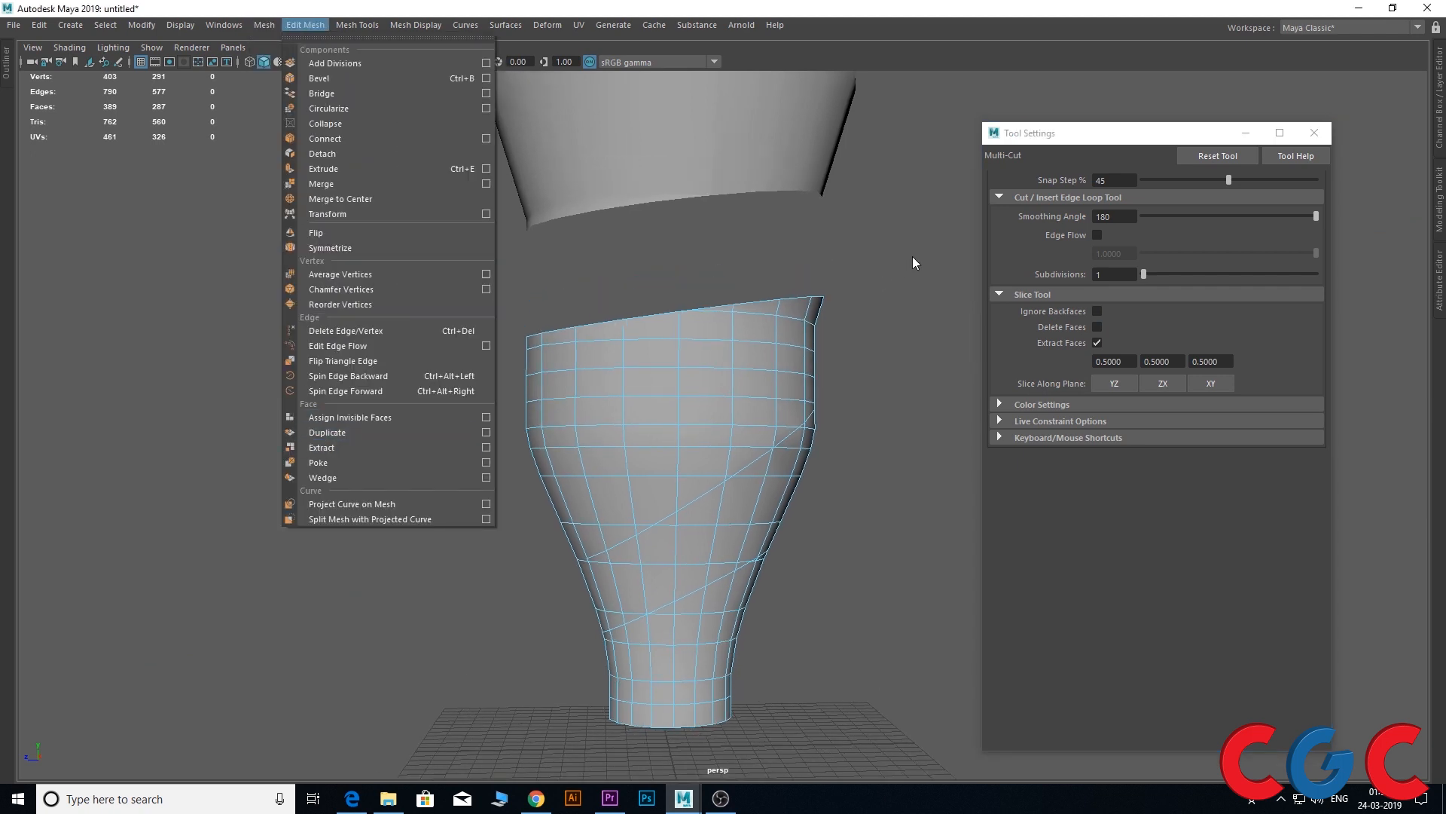
With Extract Faces on, slice the lower object with four roughly parallel diagonal cuts from its upper part down to the base
left_click(915, 286)
left_click(915, 287)
left_click_drag(869, 339, 511, 473)
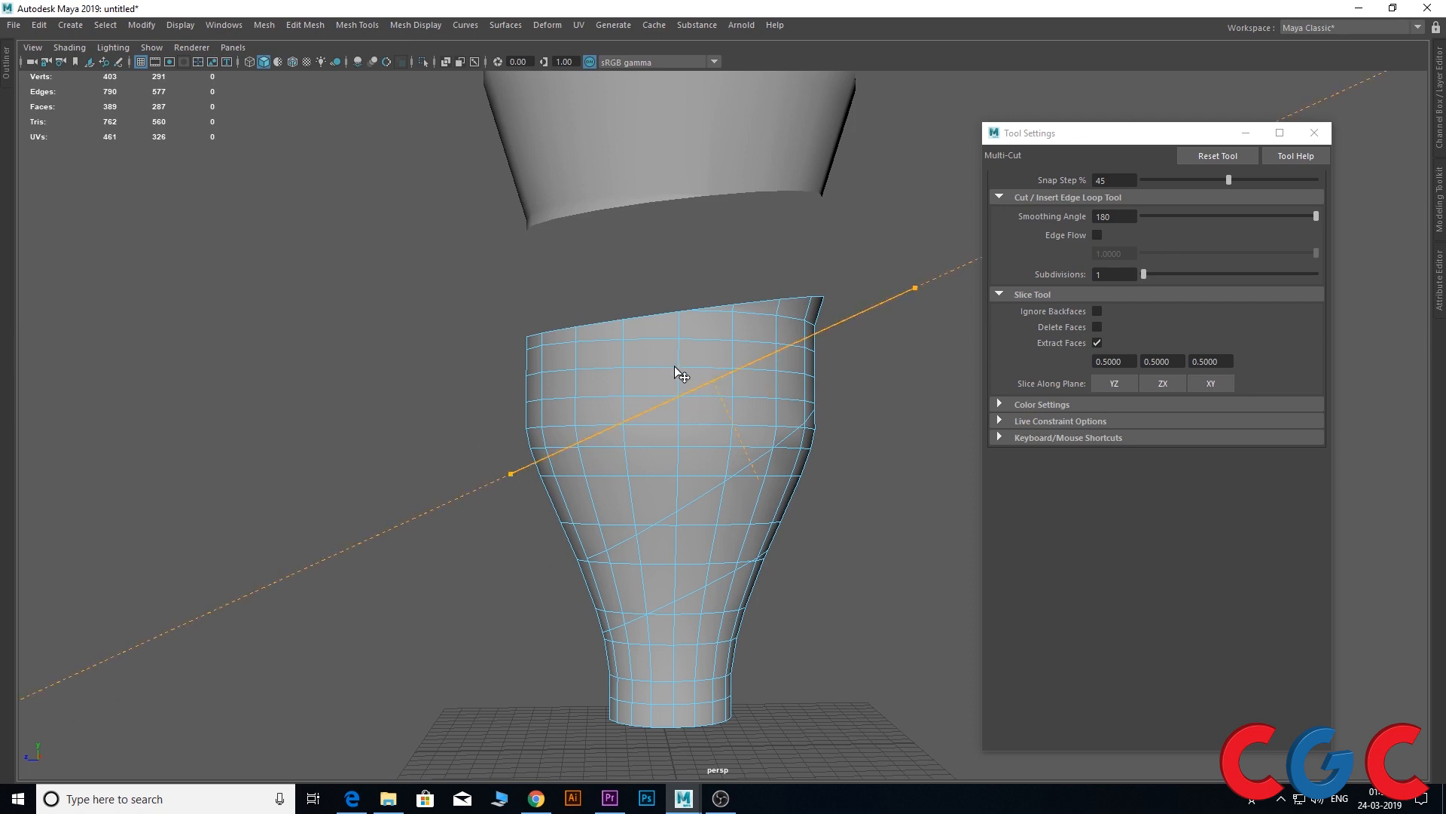
key("Return")
left_click_drag(678, 501, 856, 423, "alt")
left_click_drag(866, 364, 565, 540)
key("Return")
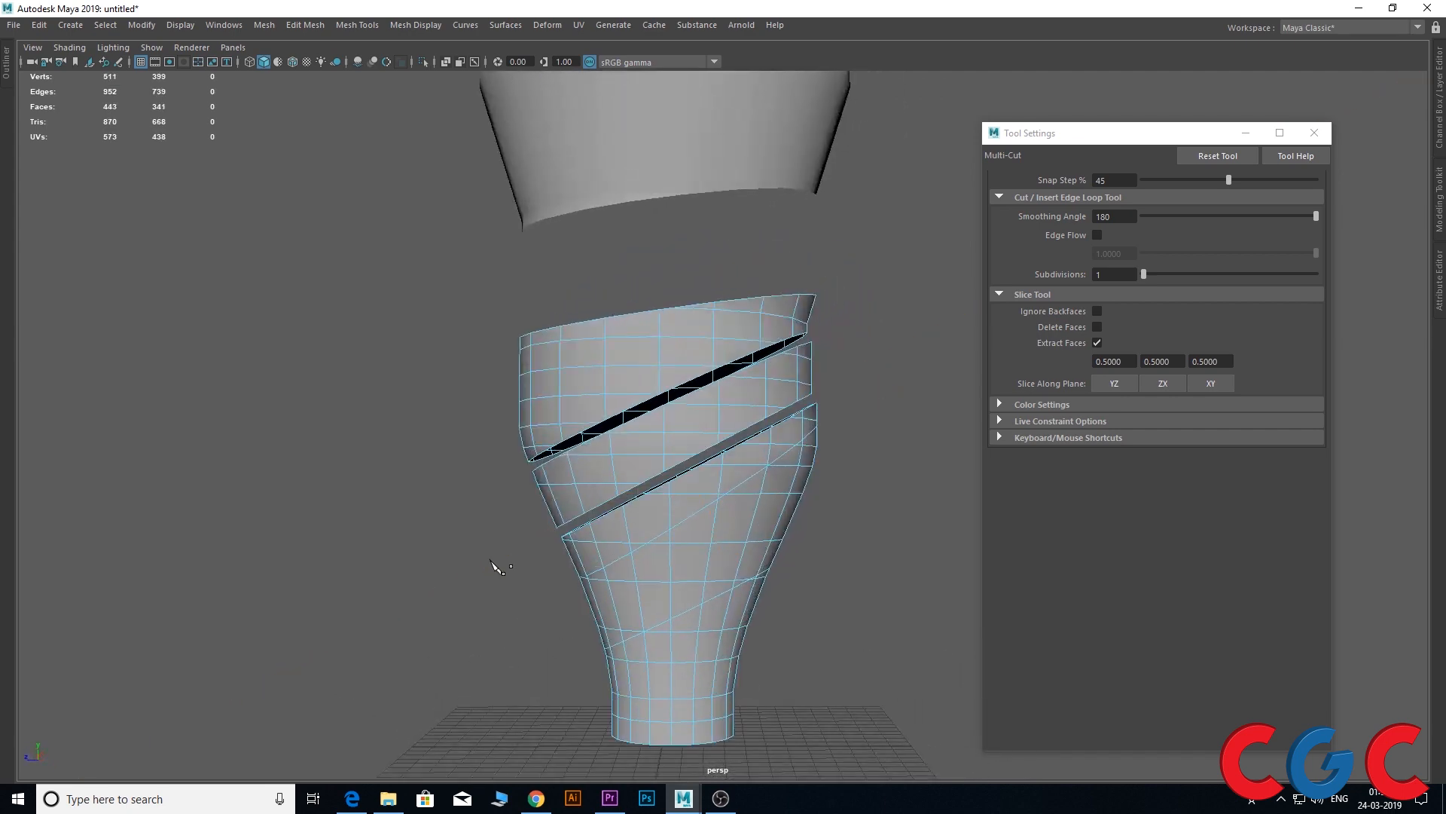
left_click_drag(830, 508, 558, 644)
key("Return")
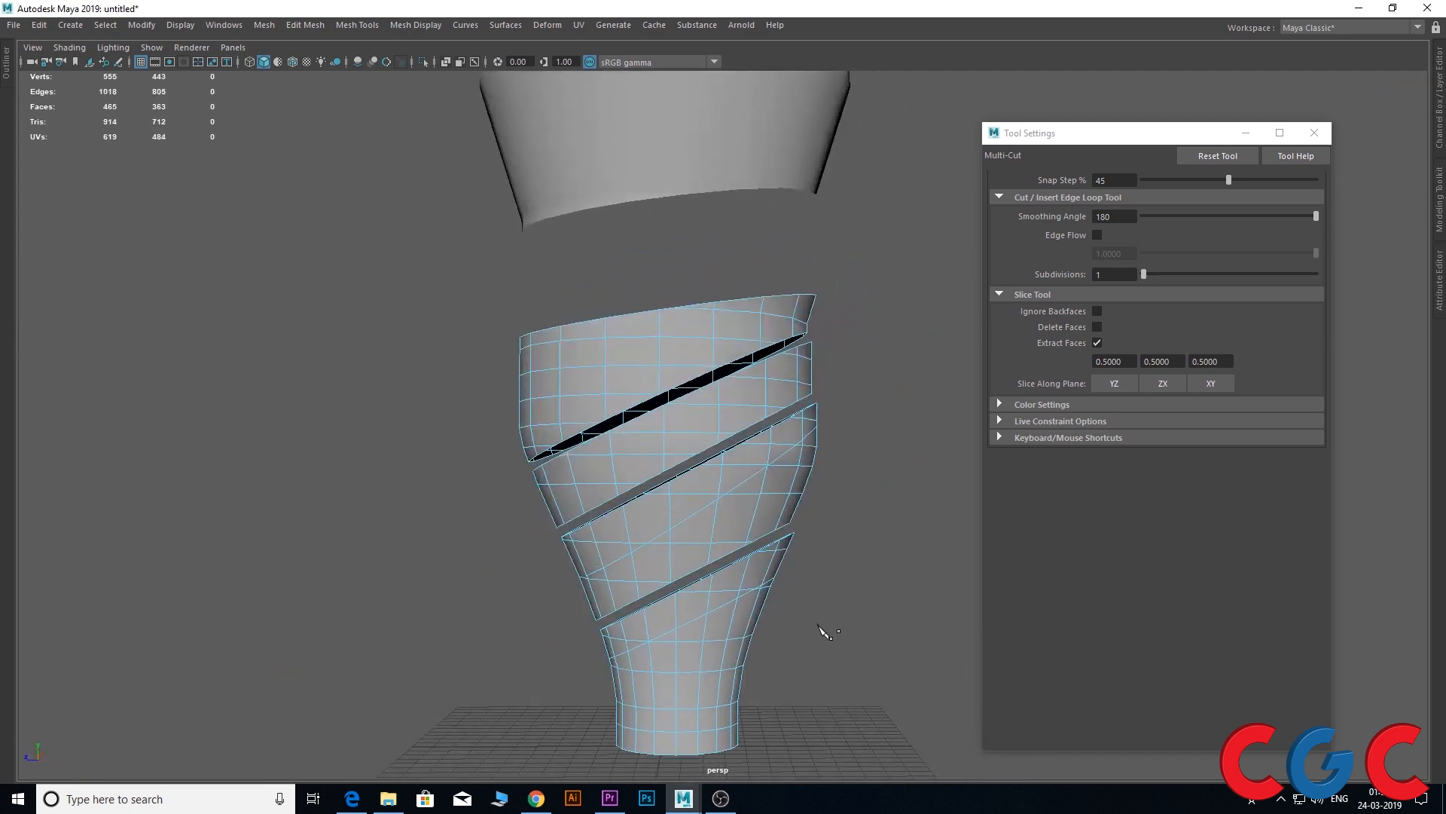
left_click_drag(824, 633, 506, 753)
key("Return")
Select all faces of the lowest extracted piece and move it sideways away from the rest of the object
key("w")
right_click_drag(688, 384, 693, 446)
middle_click_drag(775, 687, 774, 614, "alt")
double_click(723, 638)
left_click_drag(713, 639, 671, 671, "alt")
left_click_drag(596, 641, 772, 654)
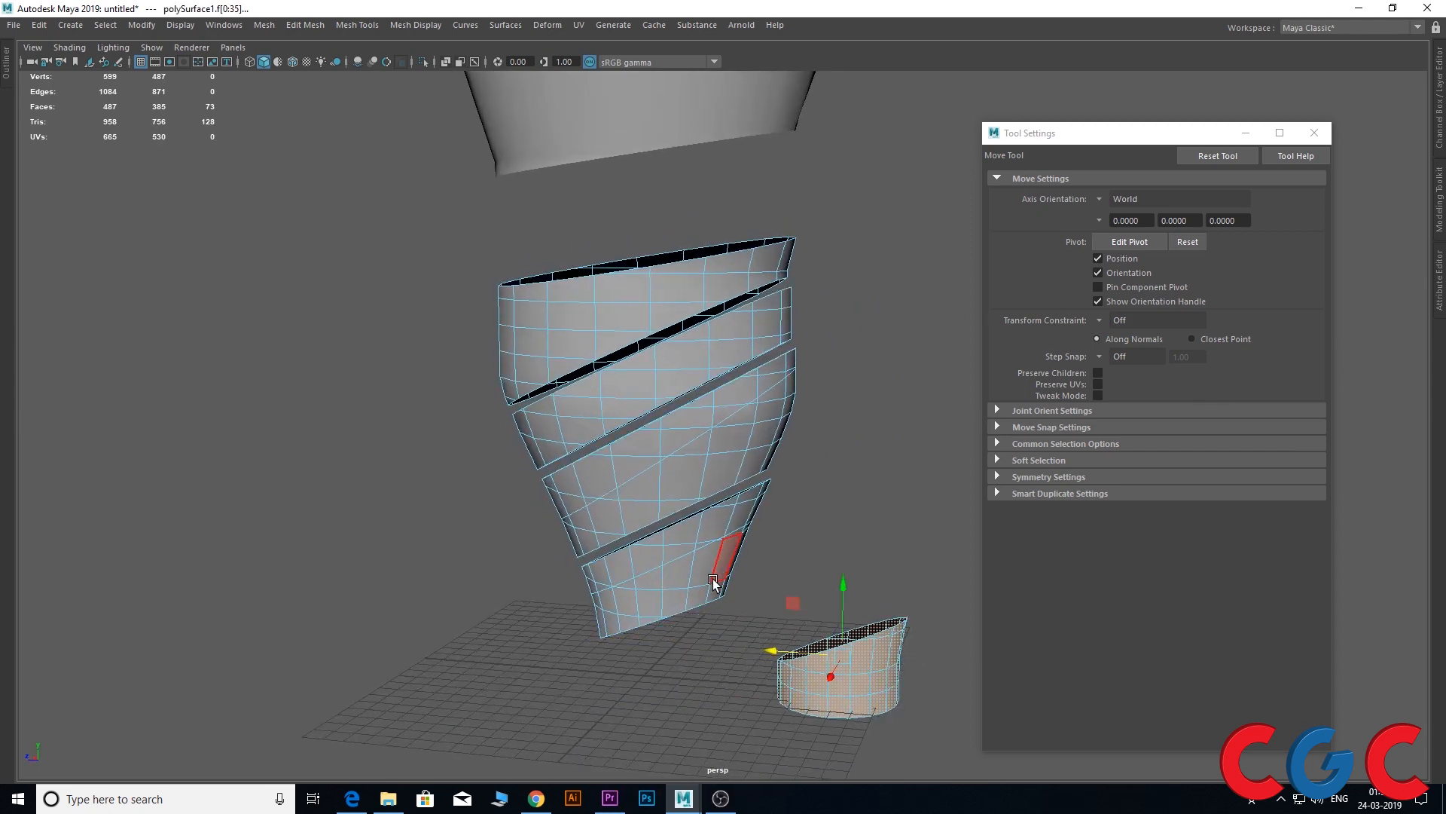
Select and move the next three extracted pieces sideways so that the sliced bands are staggered apart
double_click(640, 559)
left_click_drag(638, 557, 734, 566)
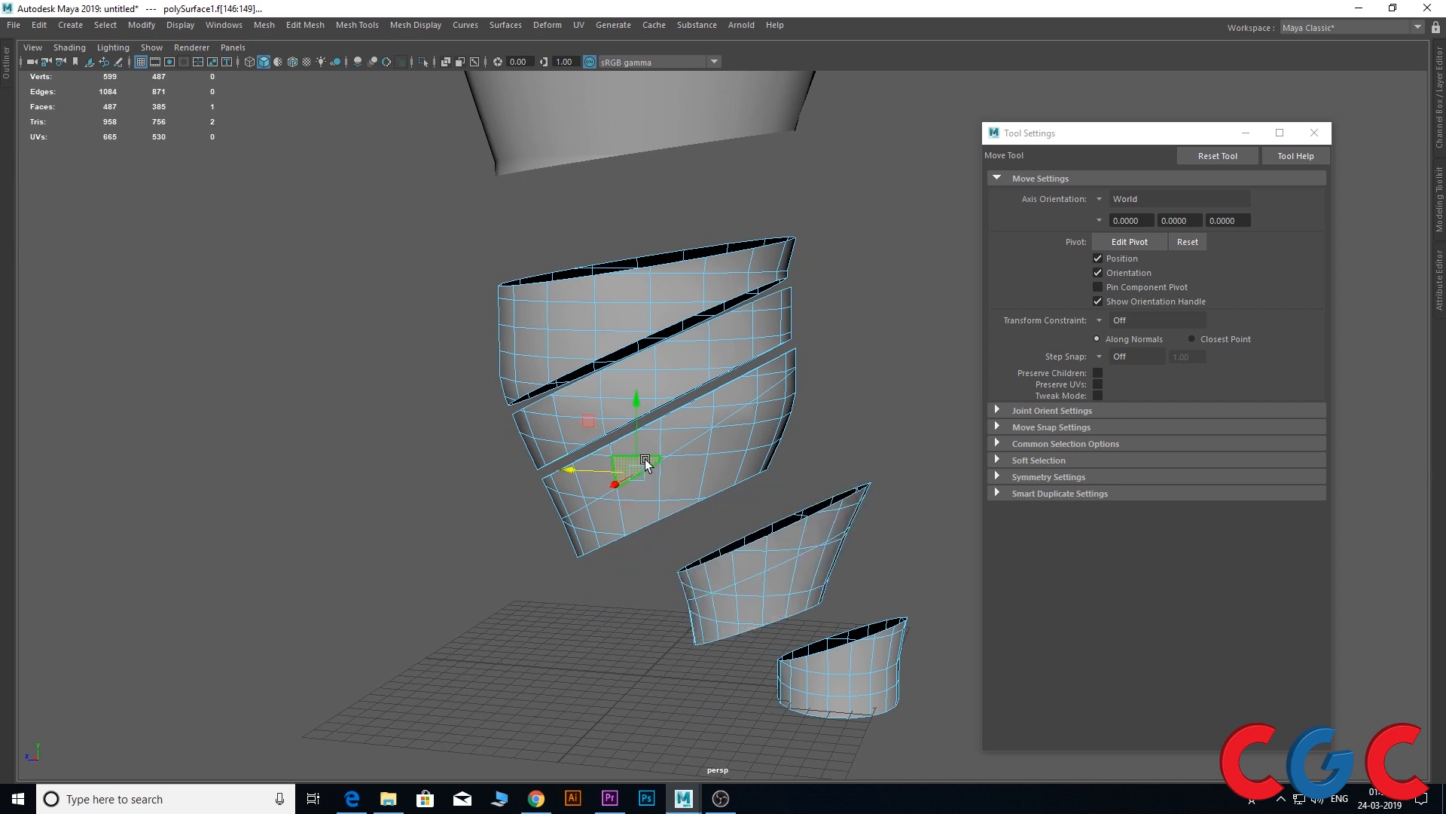
double_click(645, 459)
left_click_drag(610, 452, 649, 452)
left_click_drag(612, 383, 575, 420)
Replace Extract Faces with Ignore Backfaces in the Multi-Cut settings, slice along the ZX plane, and raise the cutting plane to the upper band
right_click_drag(658, 292, 608, 296, "shift")
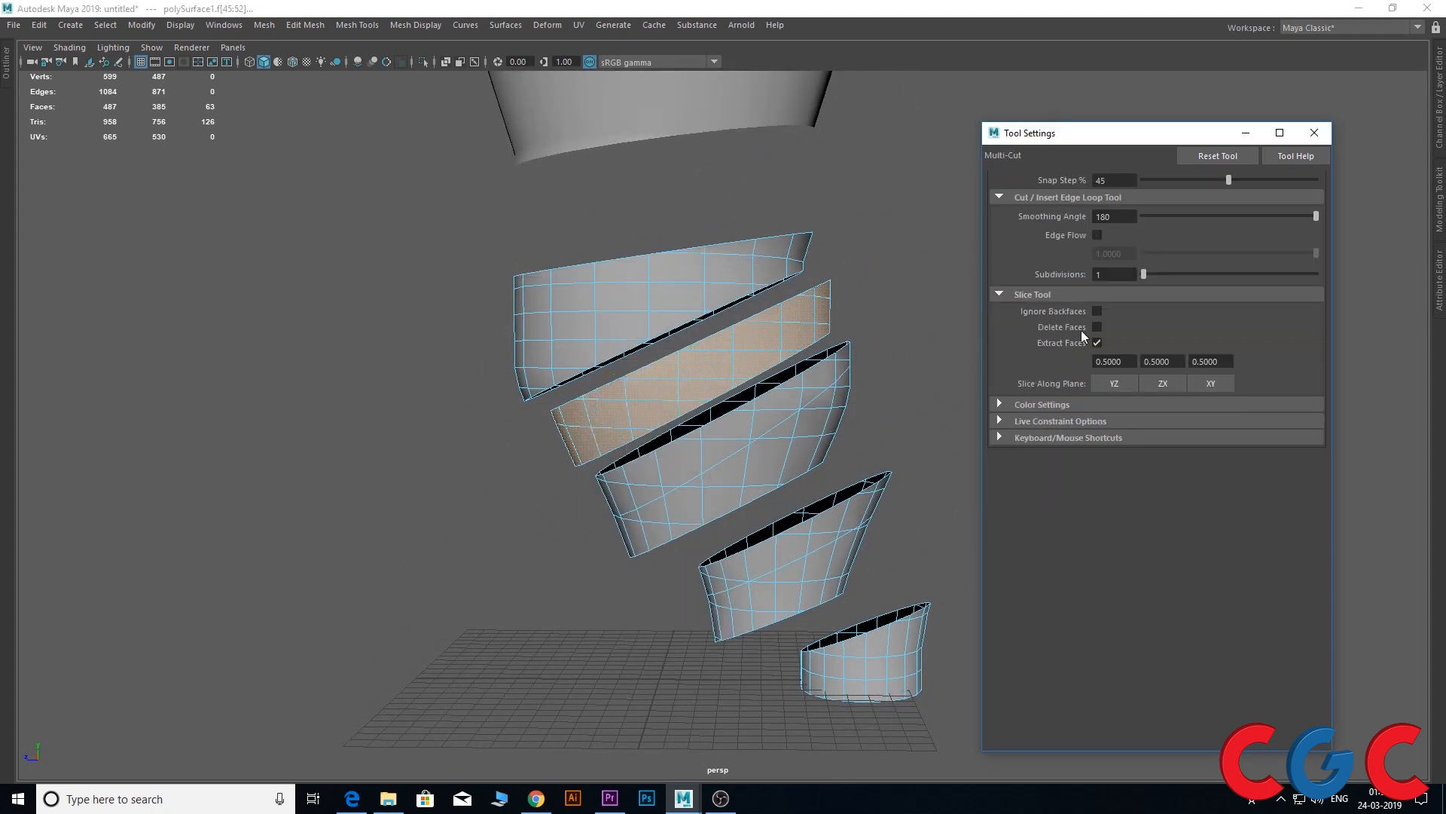
left_click(1097, 343)
left_click(1097, 311)
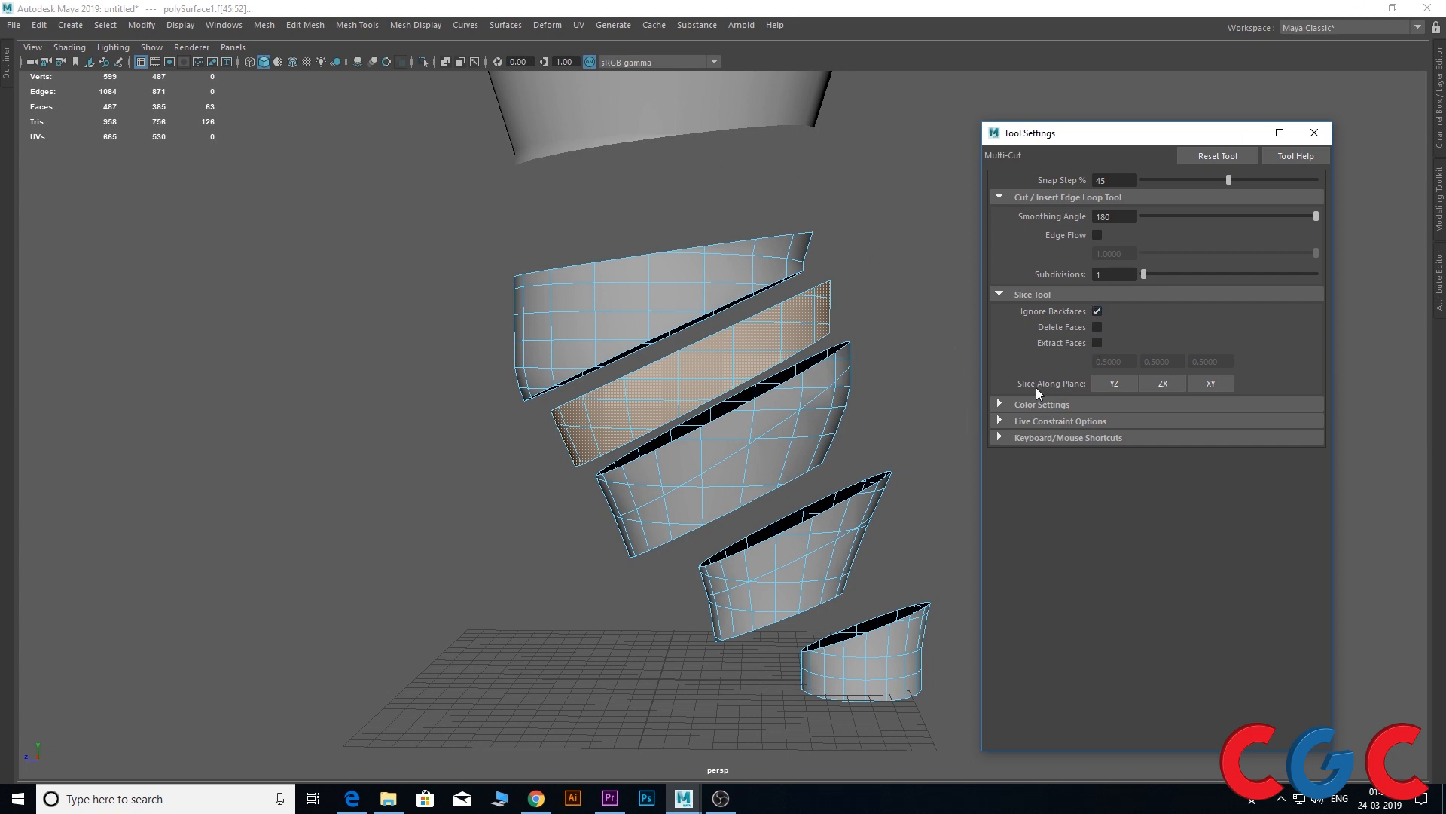
left_click(1163, 383)
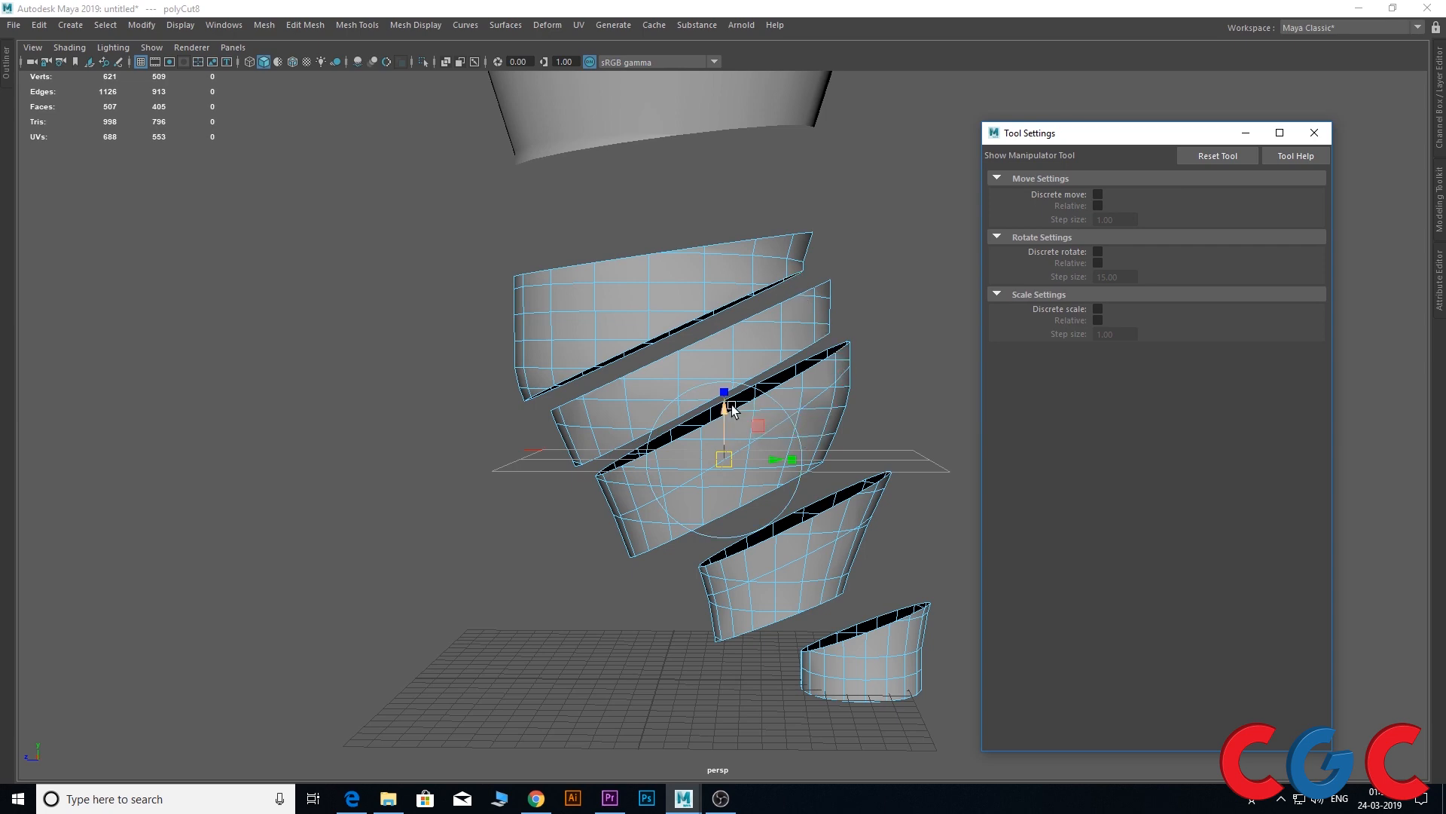
left_click_drag(731, 407, 744, 295)
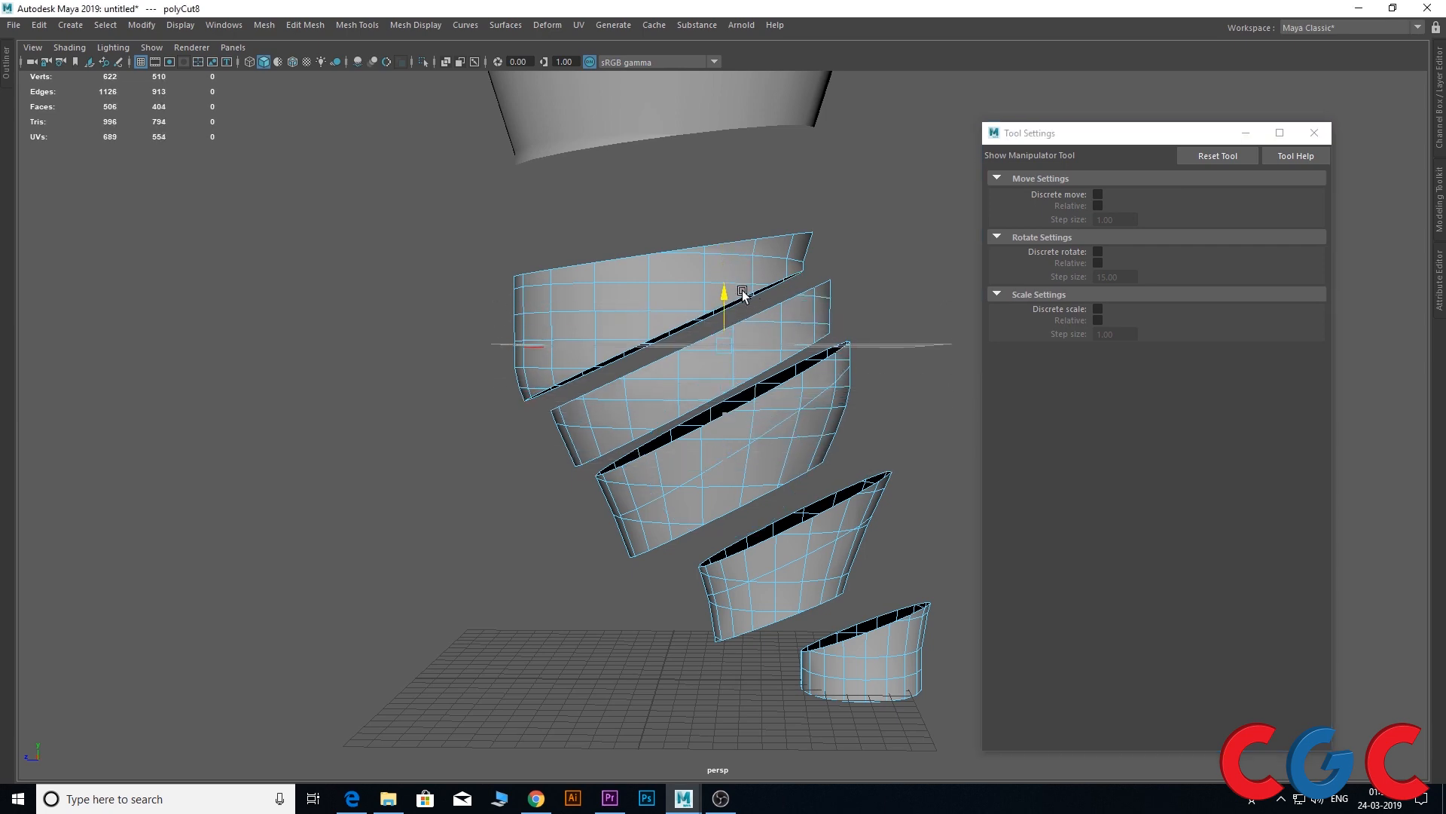
left_click_drag(744, 392, 739, 413, "alt")
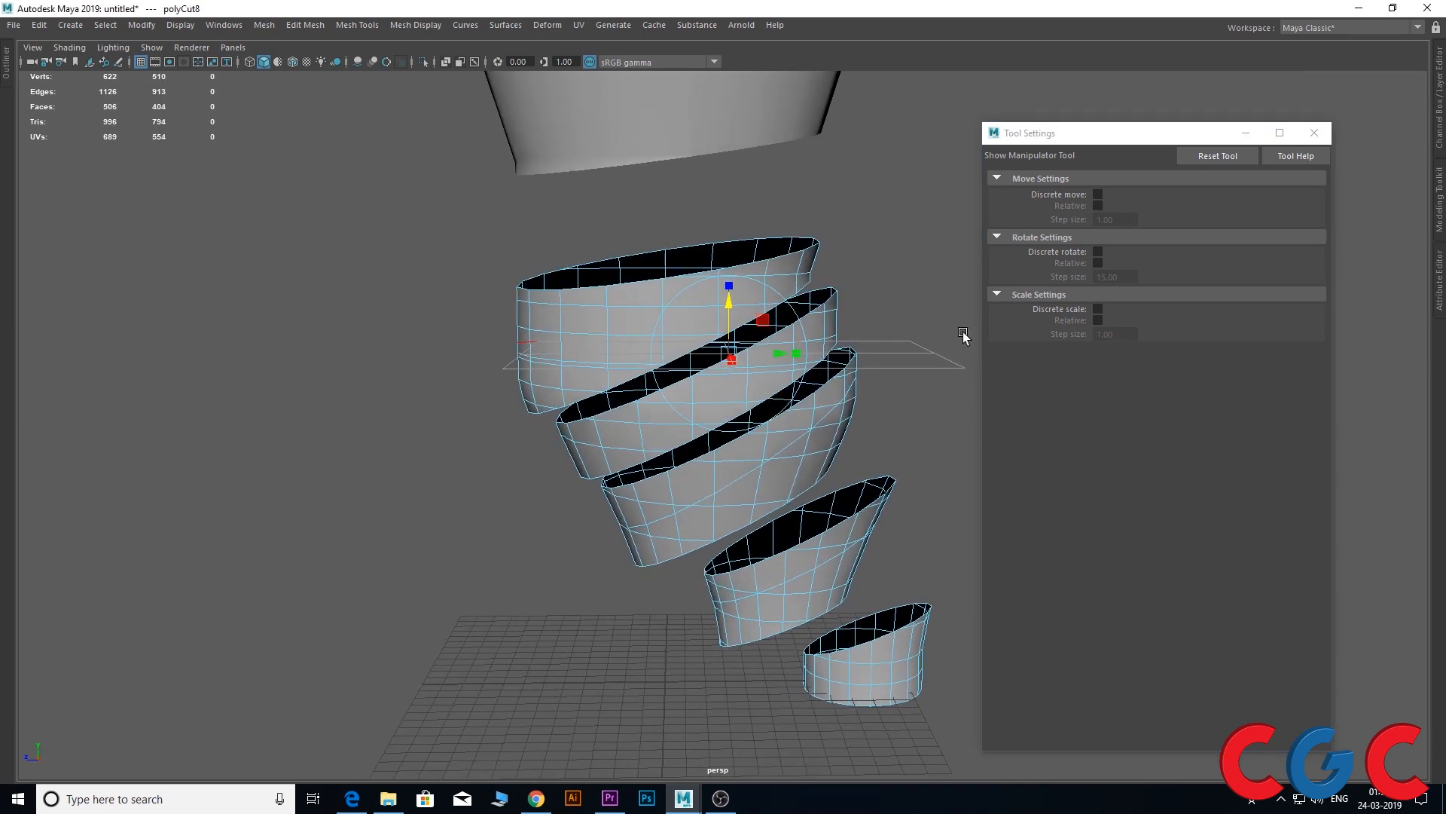
key("e")
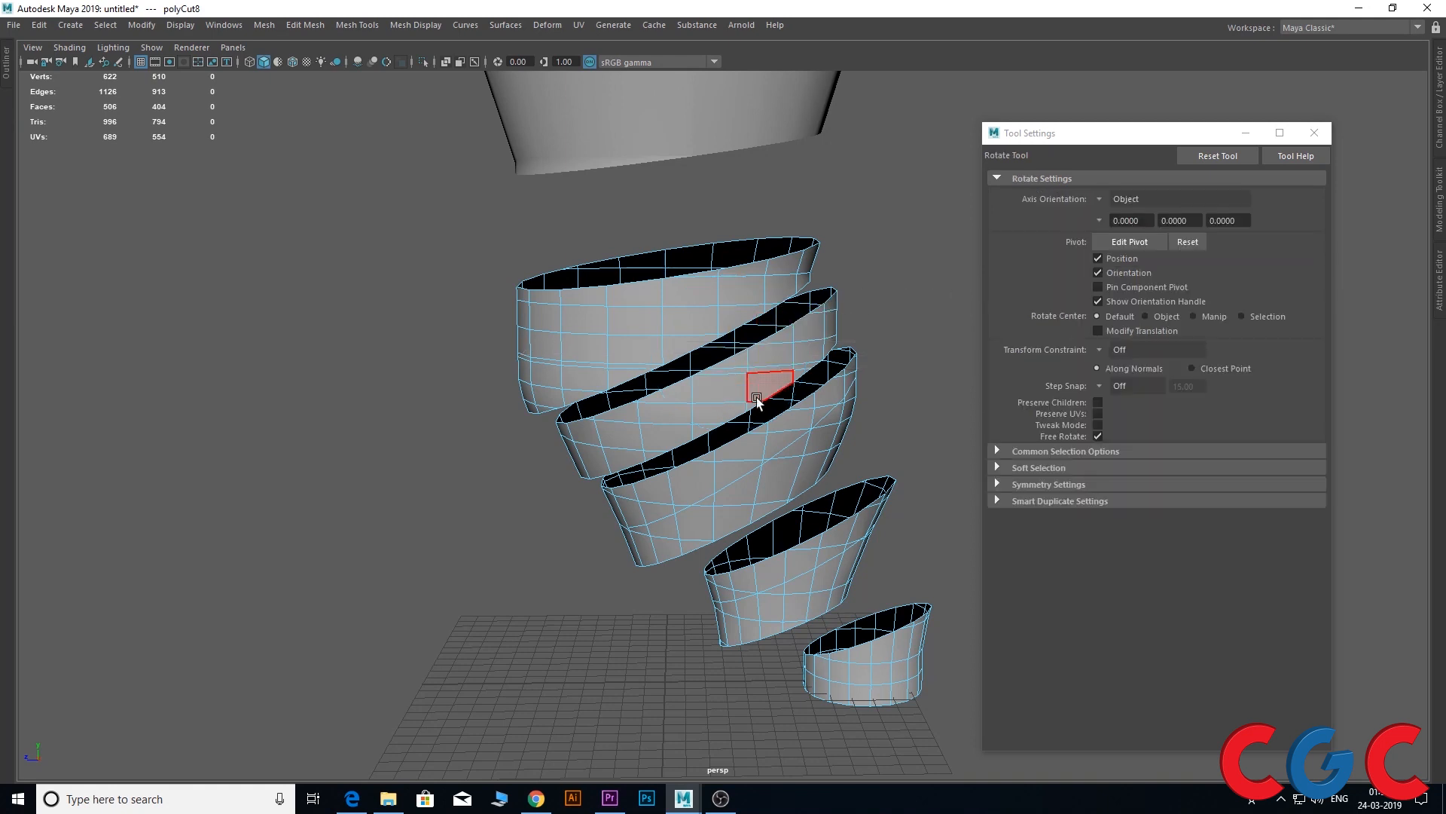
Select the whole sliced object, restart Multi-Cut, and slice it along the YZ plane
right_click(730, 302, "shift")
left_click(710, 316)
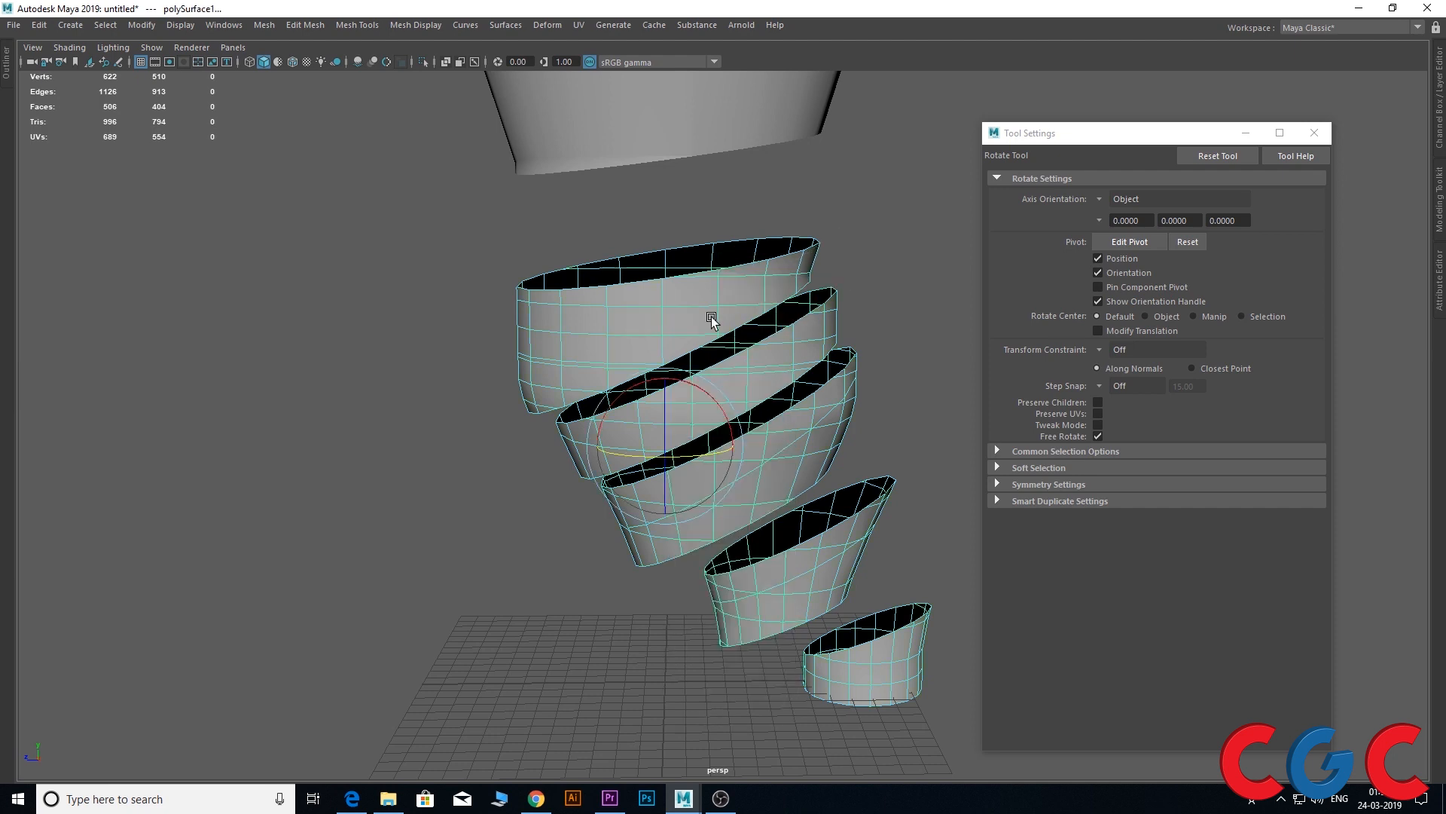
right_click(712, 316, "shift")
left_click(660, 318)
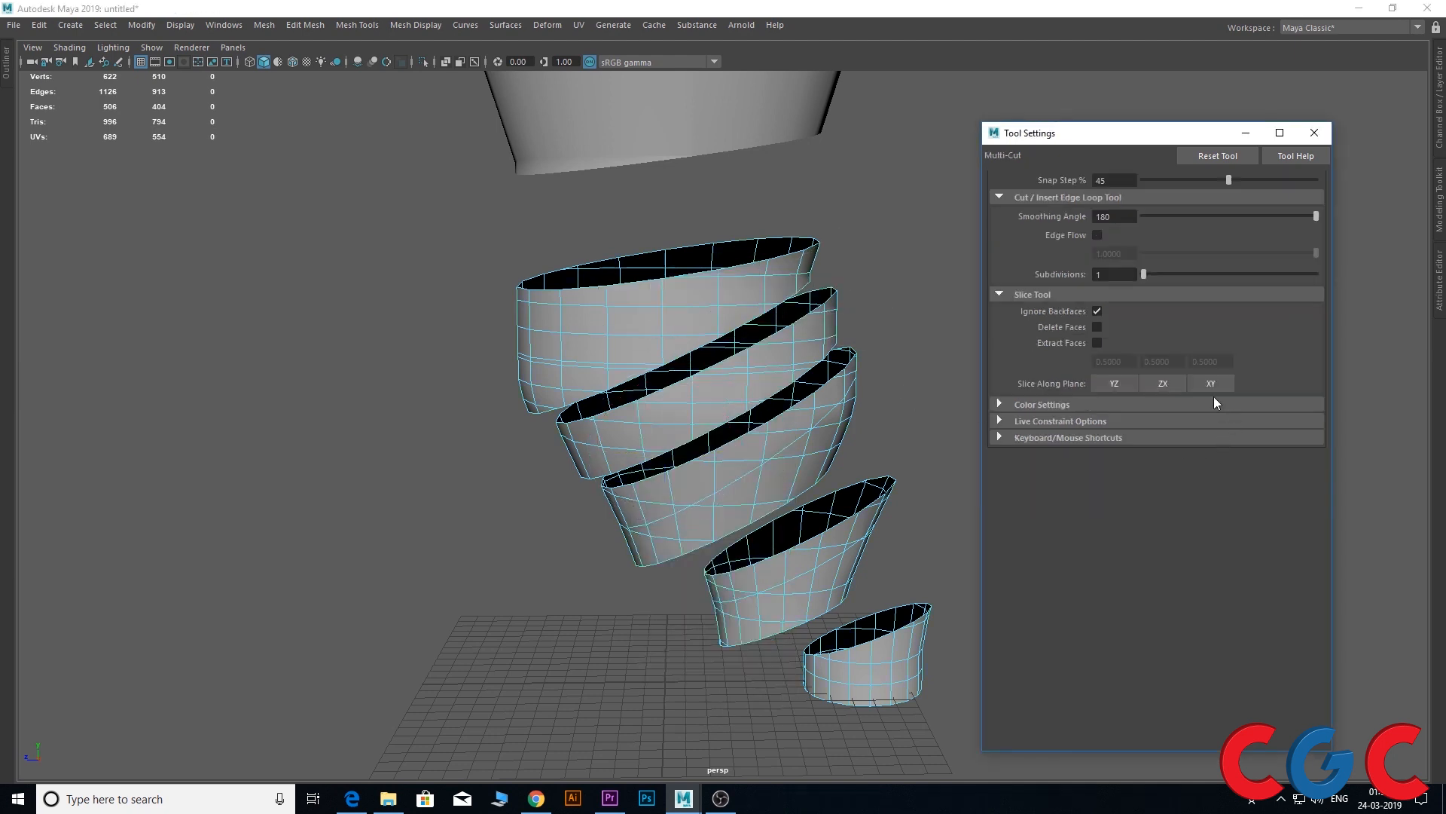
left_click(1111, 385)
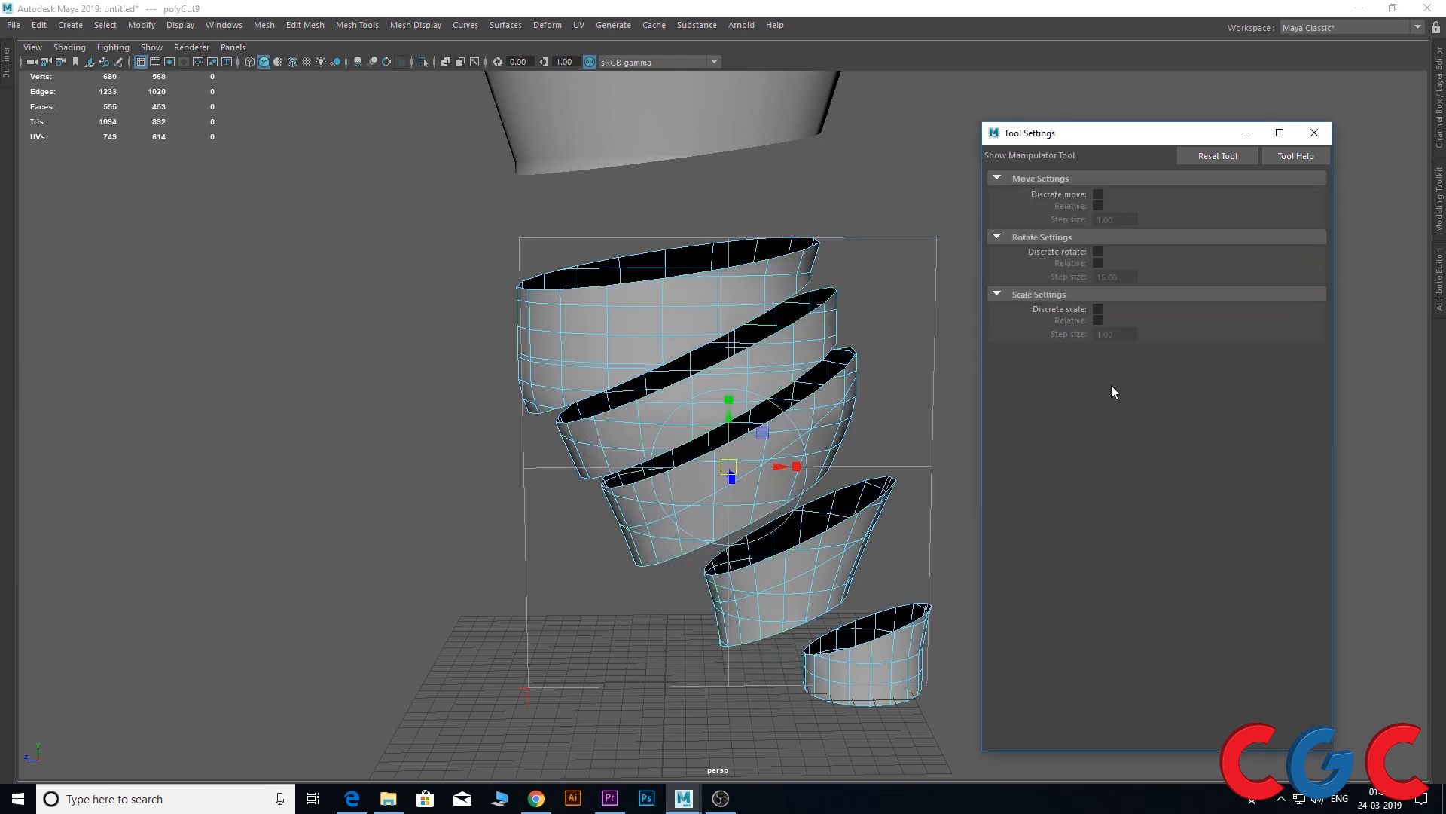
left_click_drag(888, 409, 1004, 407, "alt")
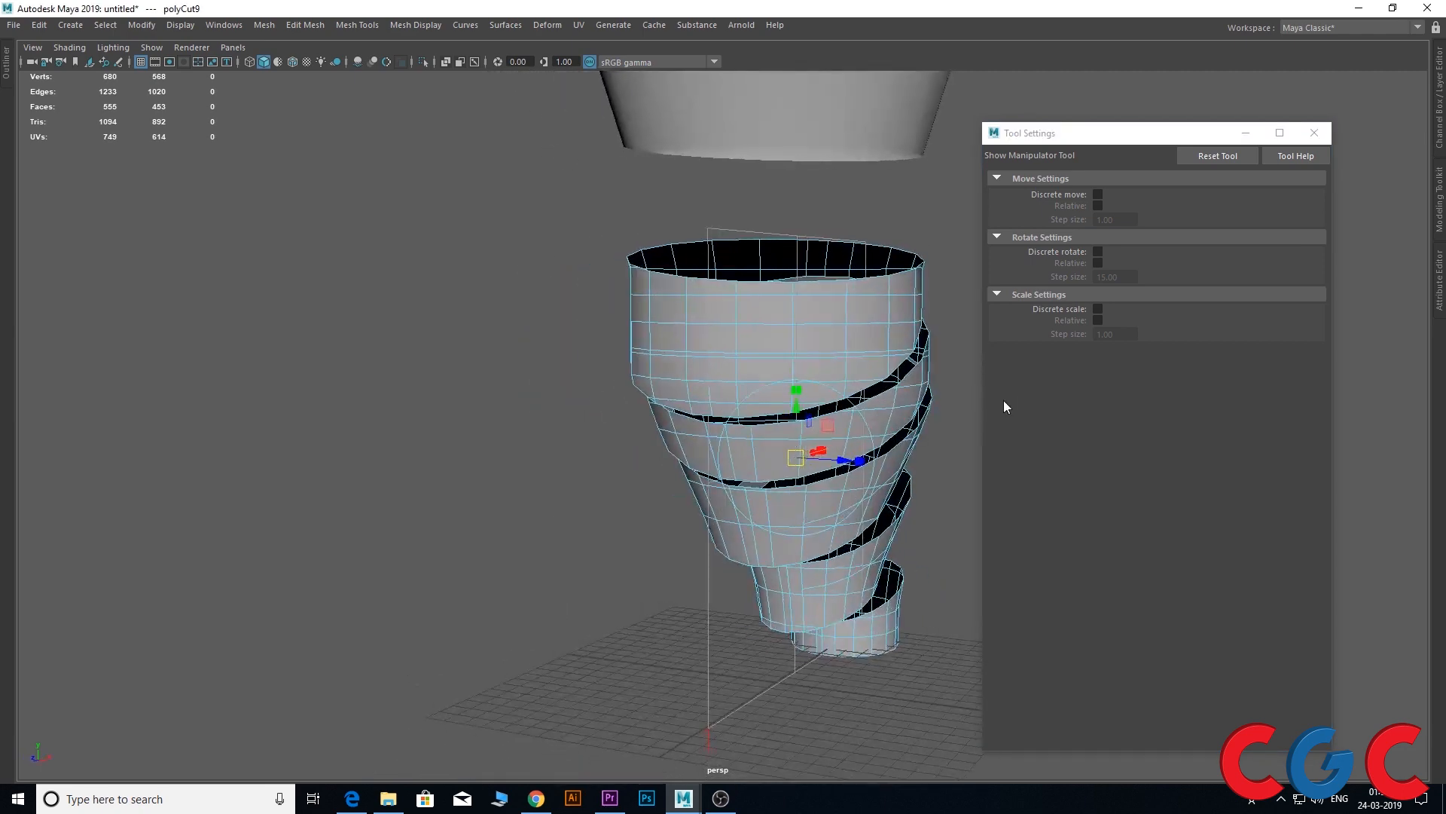
Turn on Discrete move with Relative for the slice manipulator and try moving the YZ cutting plane along its normal
left_click(1098, 194)
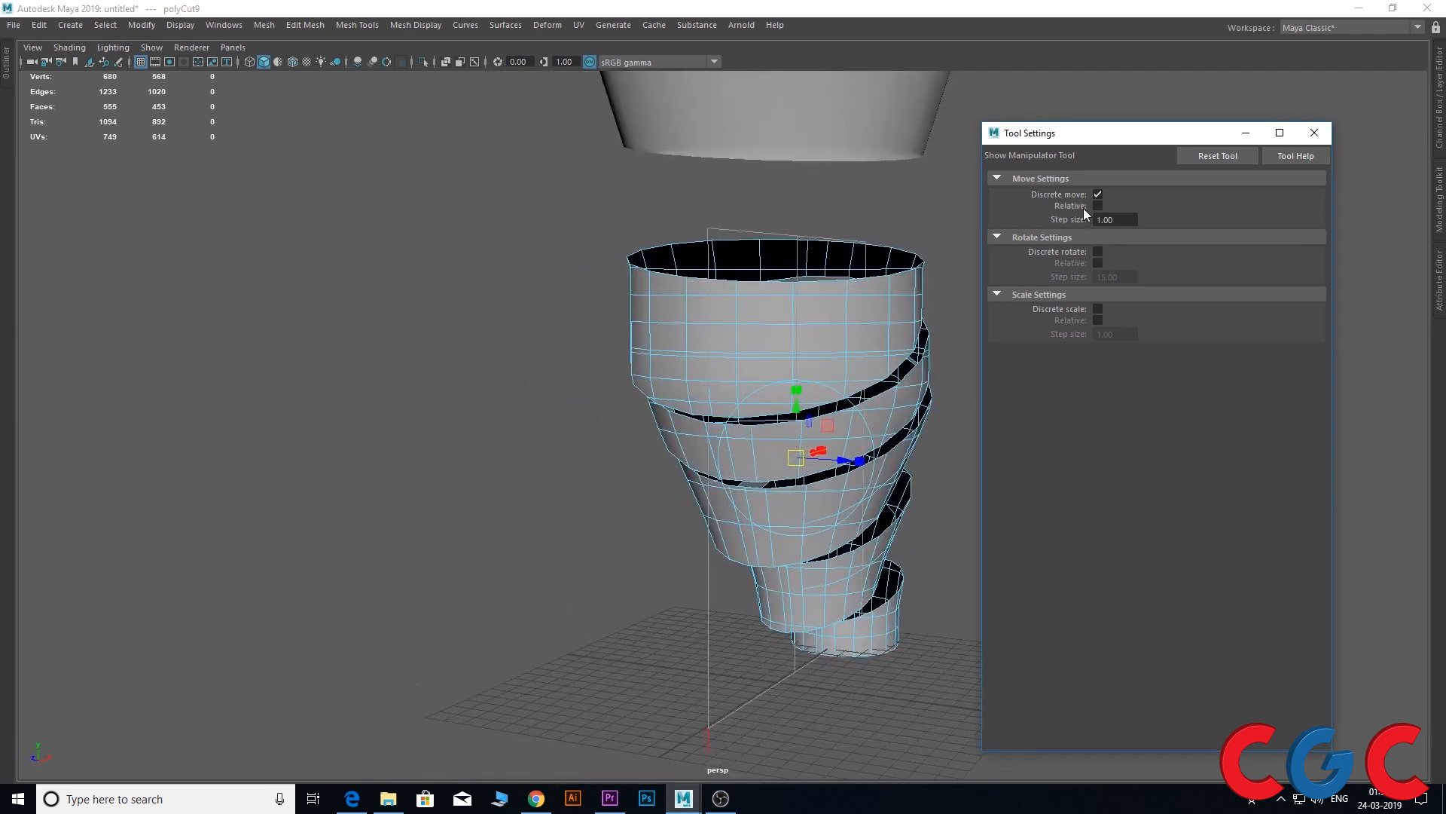
left_click(1098, 206)
mouse_move(857, 460)
left_mouse_down()
mouse_move(915, 473)
mouse_move(840, 461)
left_mouse_up()
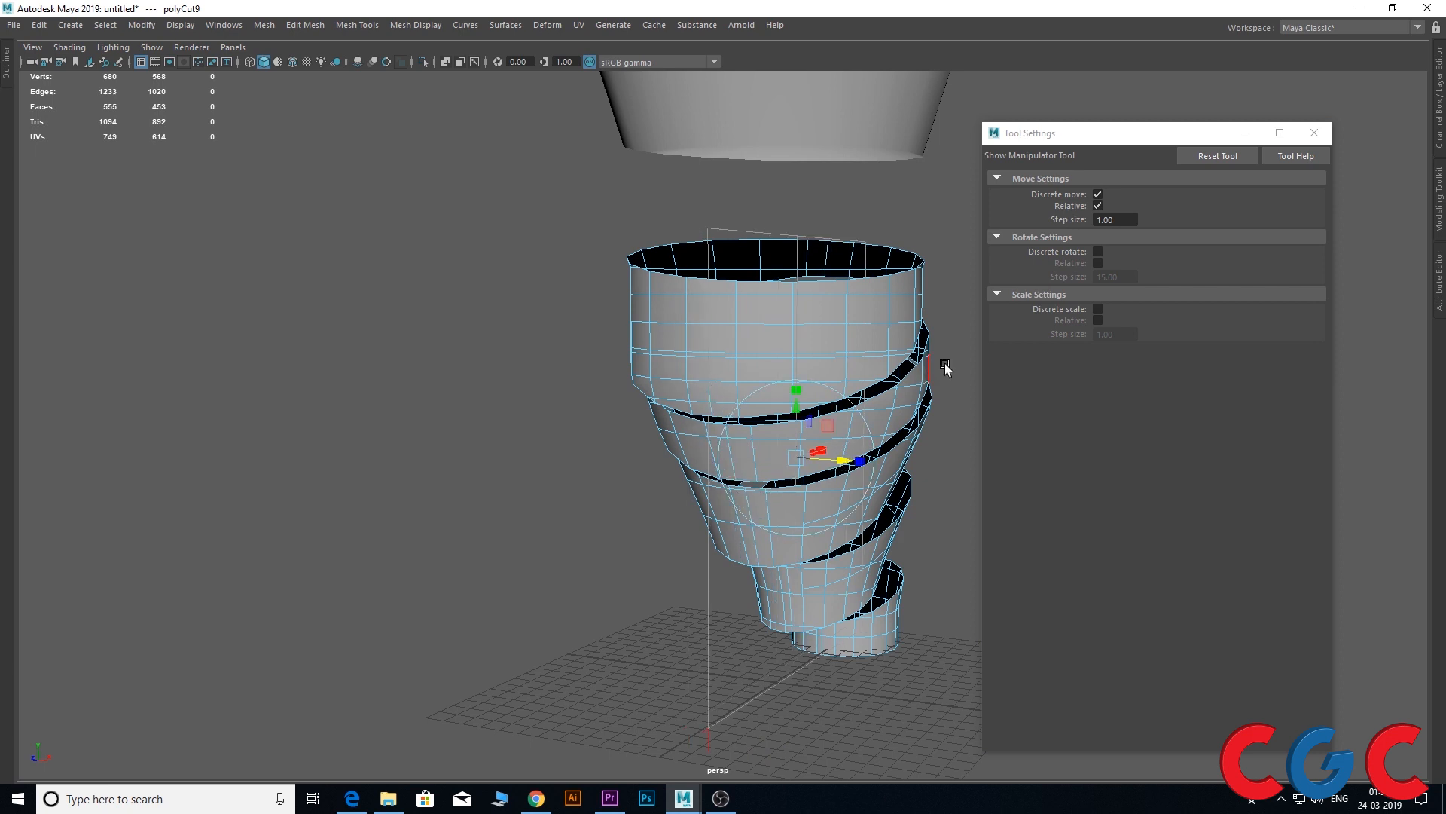
Turn on Discrete rotate for the slice manipulator, remove the YZ slice, and apply it again
left_click(1098, 252)
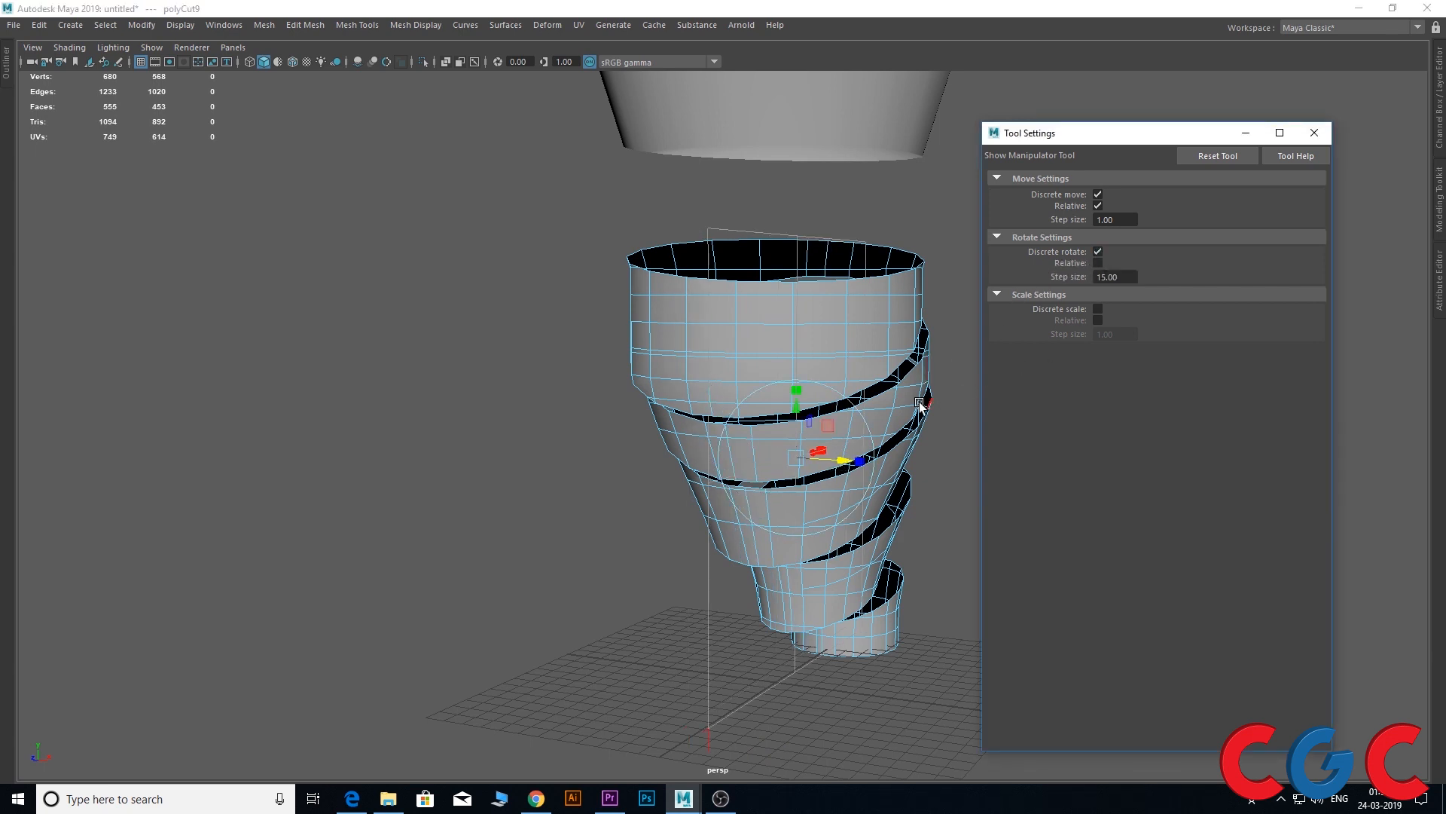
key("e")
key("Delete")
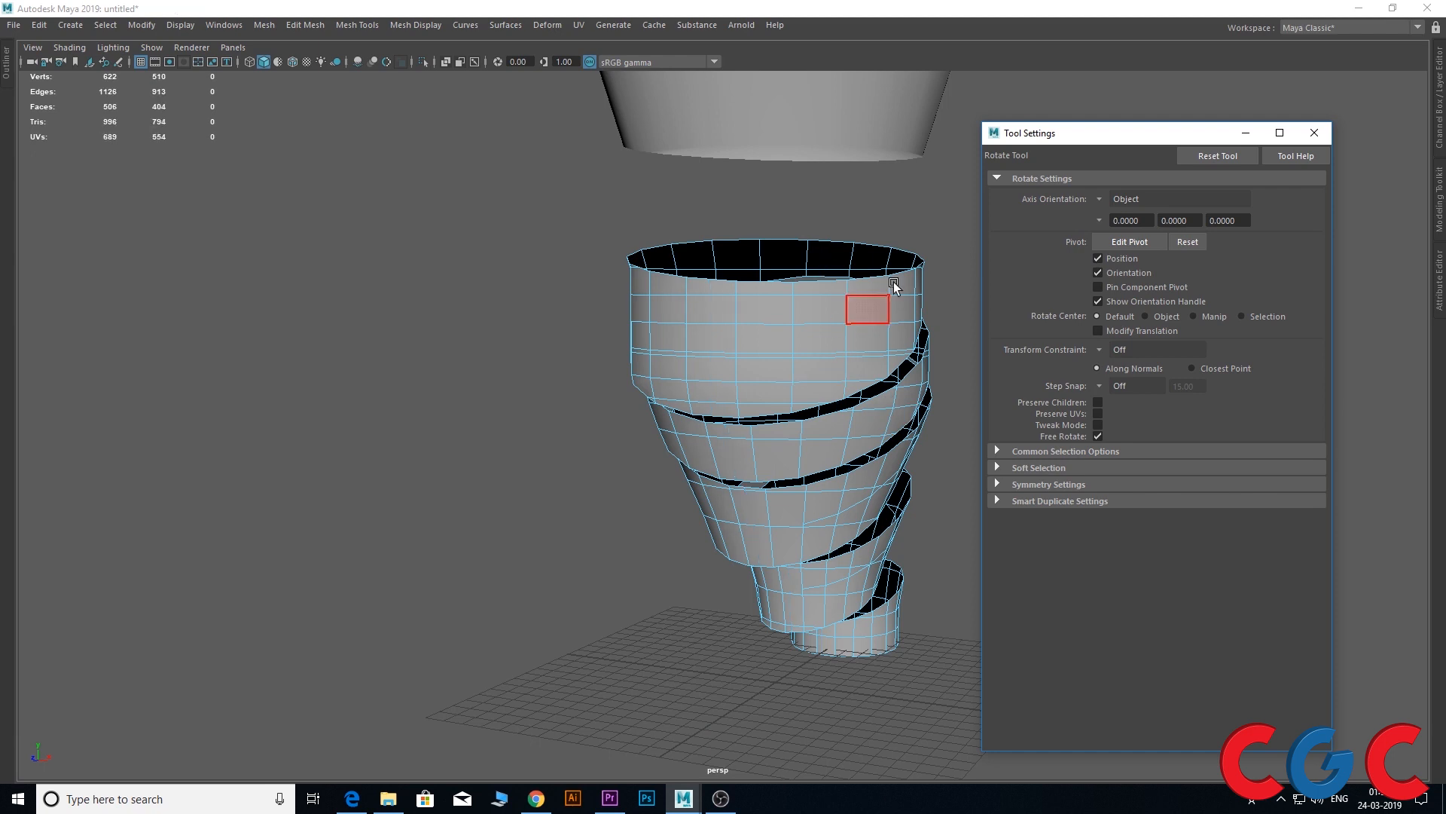
right_click_drag(780, 358, 842, 328, "shift")
key("g")
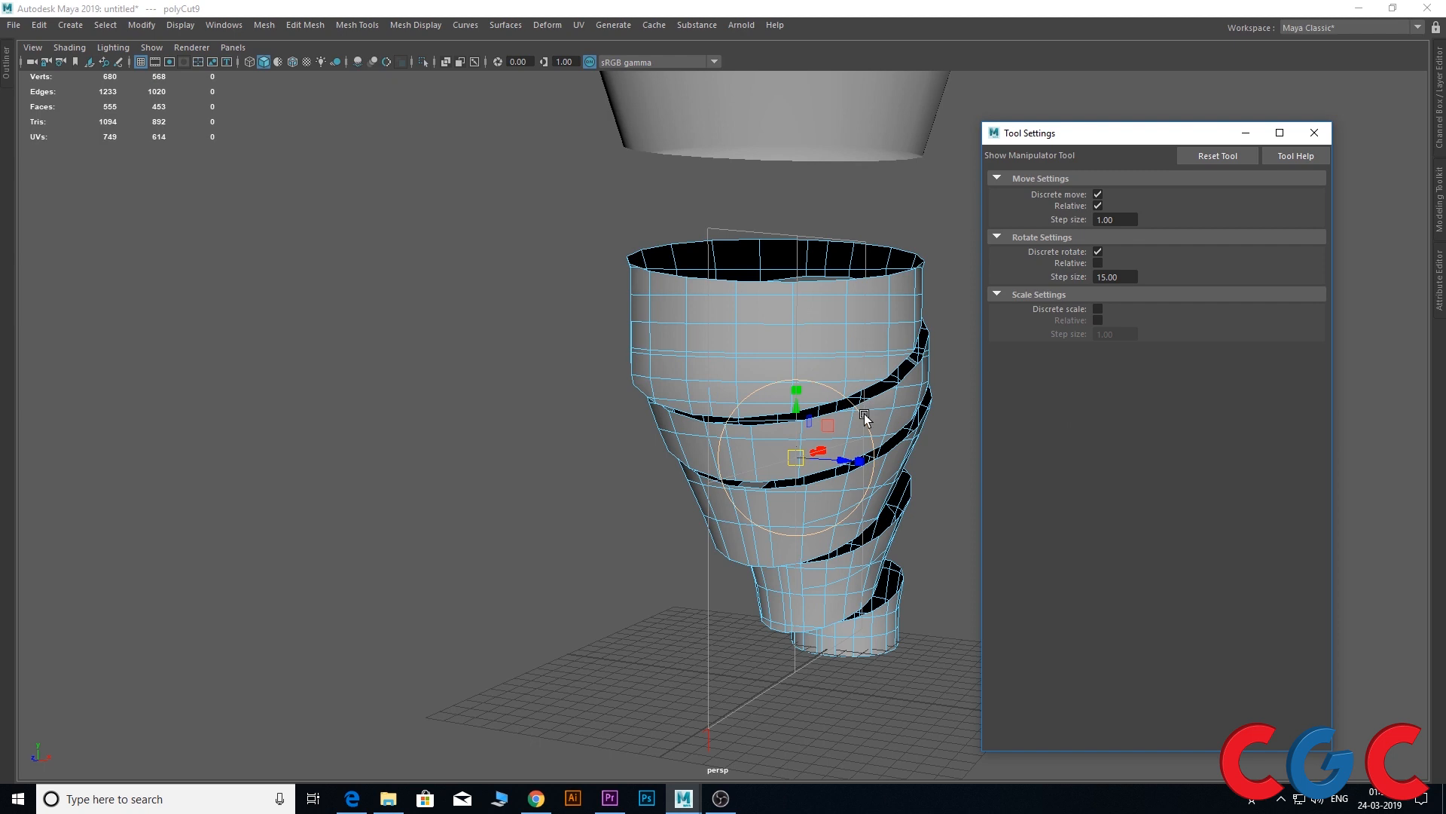
Tilt the cutting plane in discrete steps, set the rotate step size to 1, and fine-tune the plane's angle
left_click(864, 414)
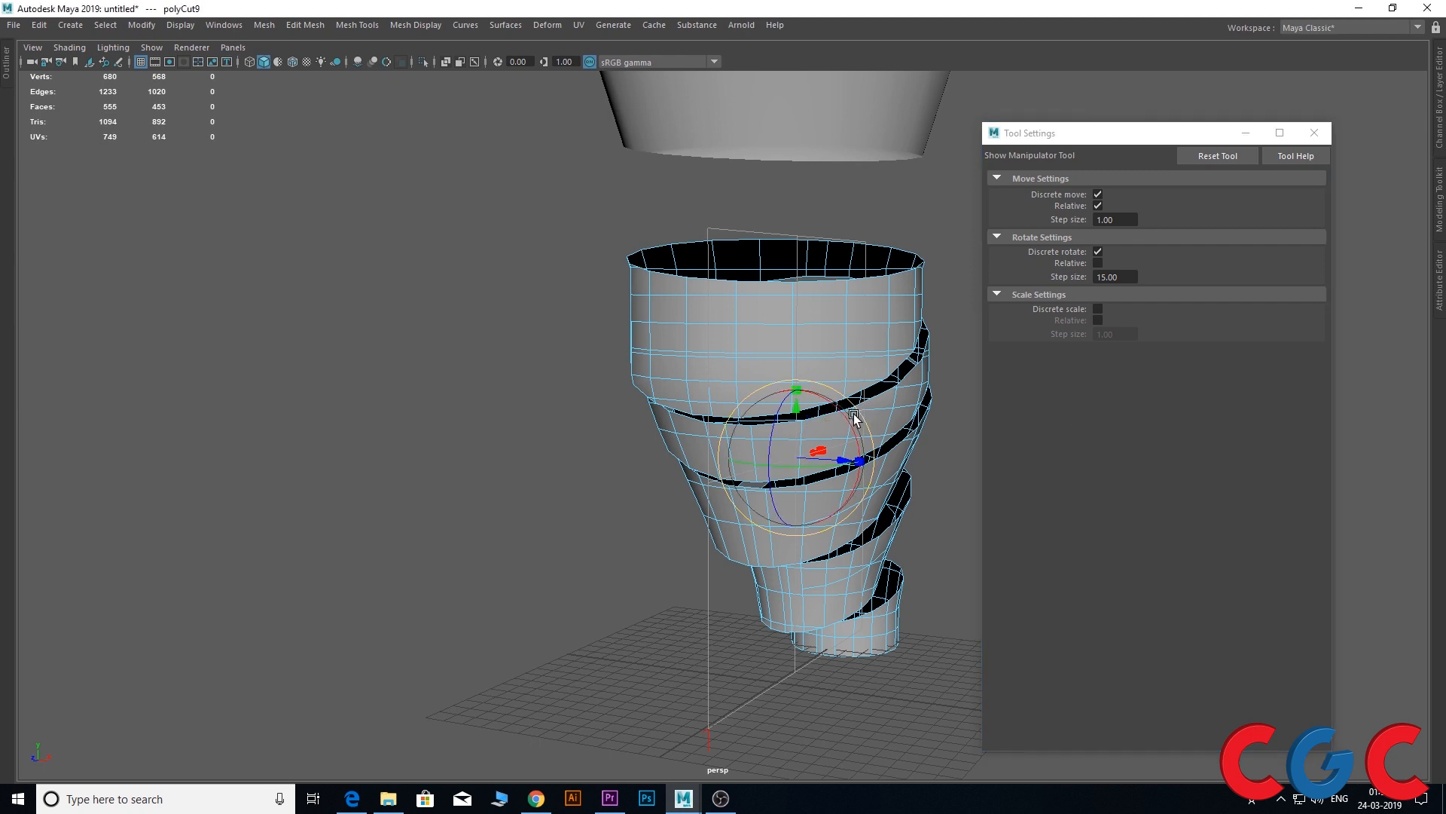
left_click_drag(846, 413, 825, 390)
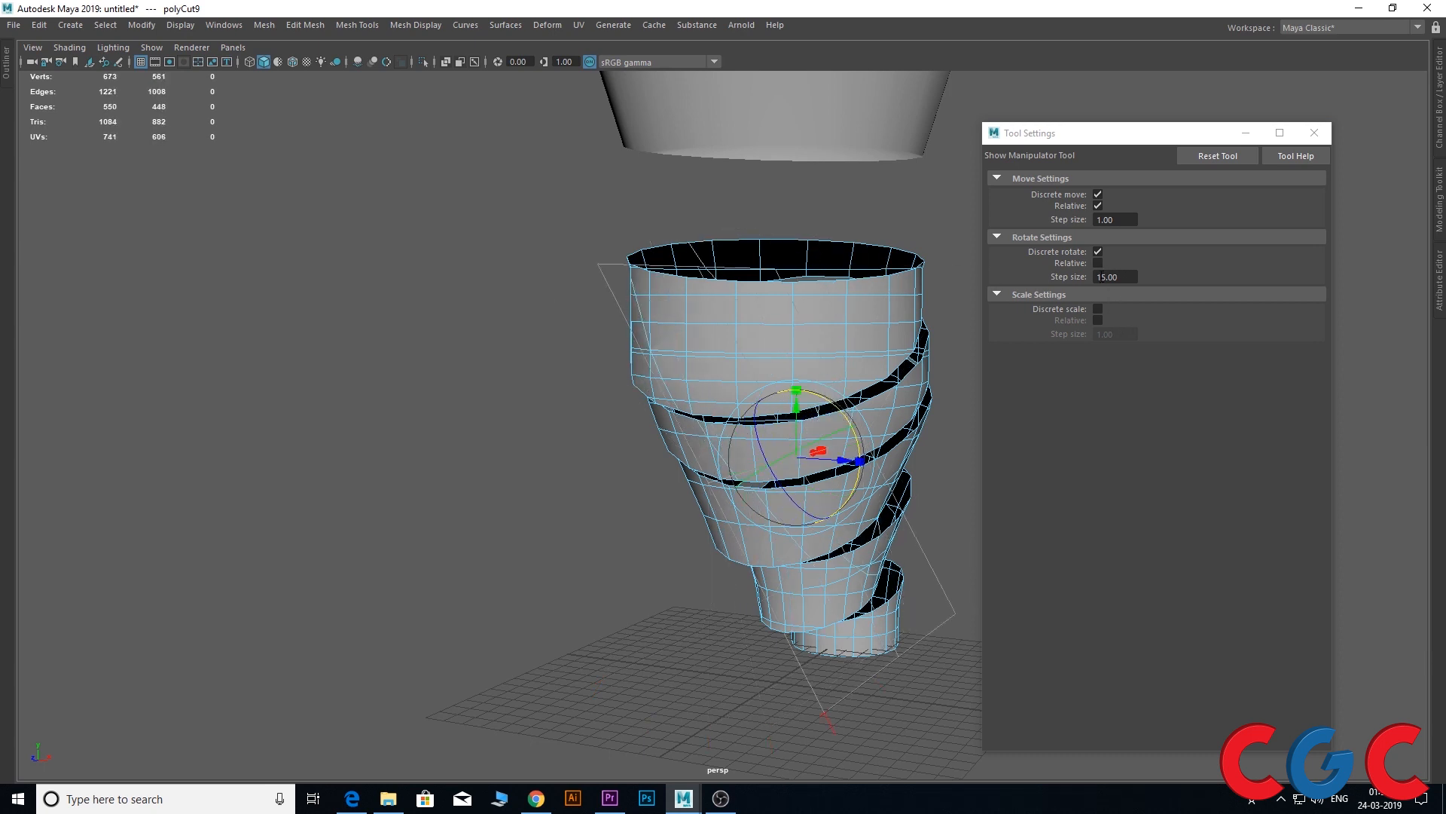
left_click_drag(1125, 279, 1044, 278)
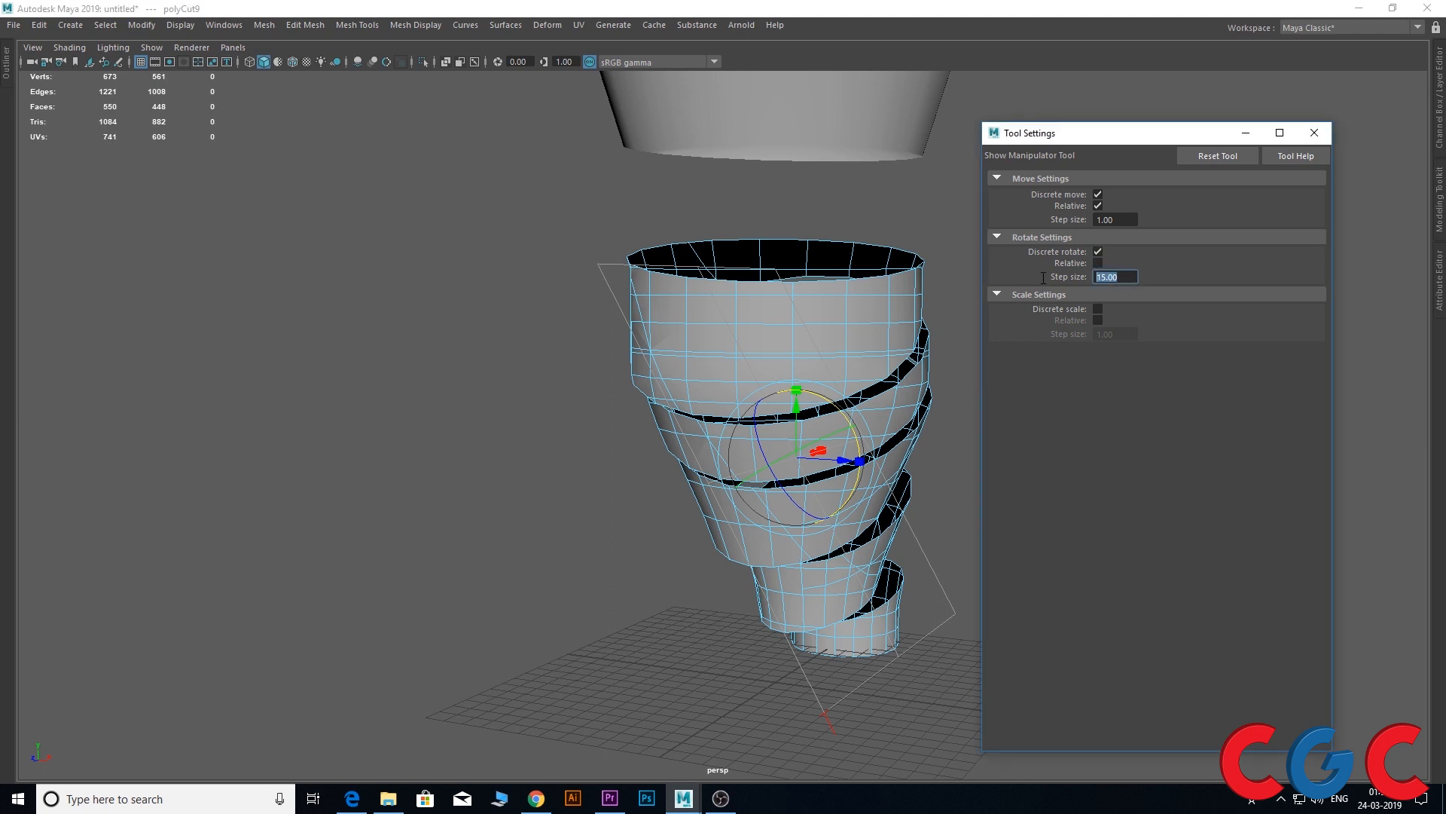
type("1")
key("Return")
left_click_drag(846, 421, 841, 453)
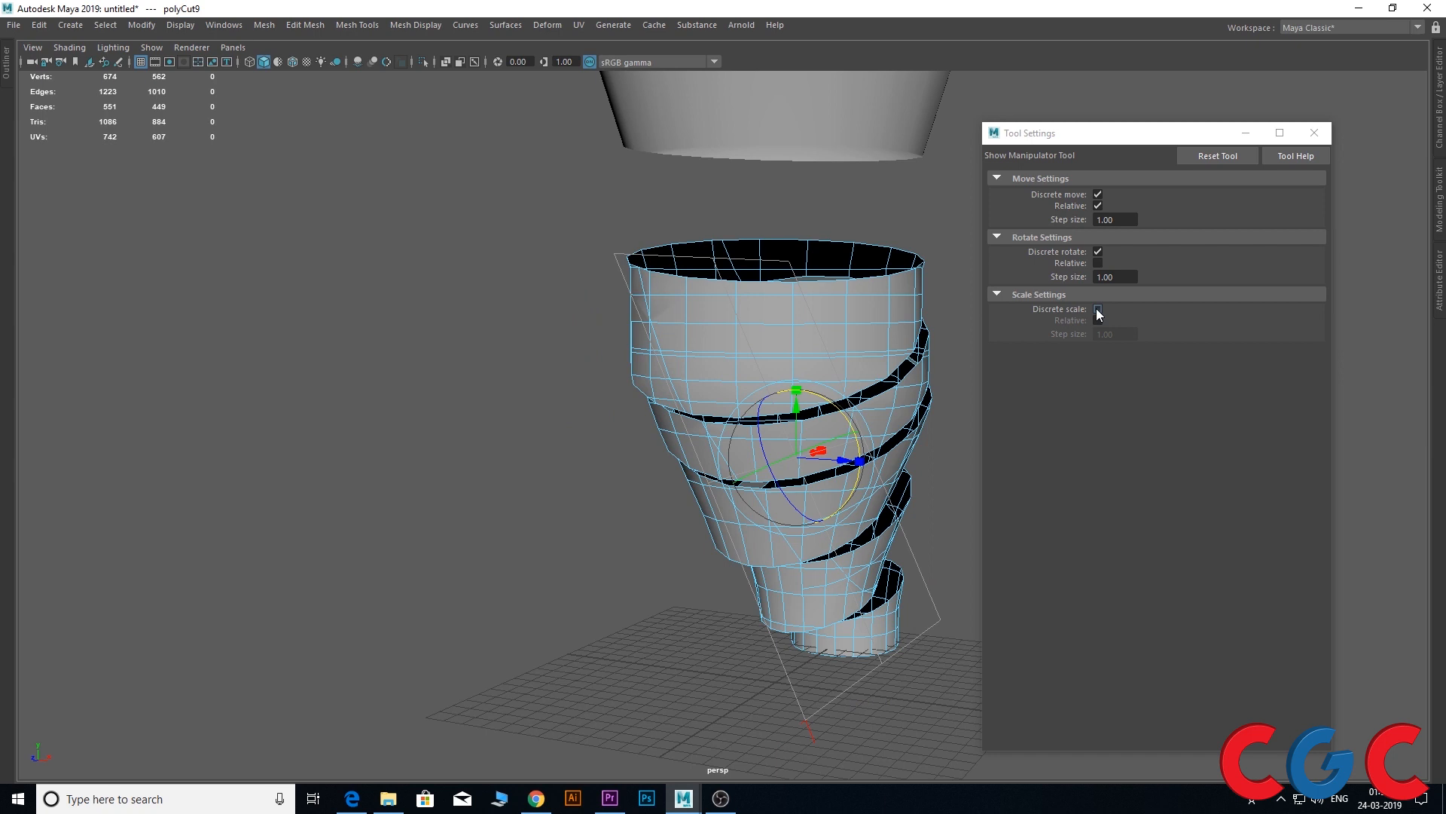
Turn on Discrete scale, try scaling the cutting plane, and reset the manipulator settings to their defaults
left_click(1098, 310)
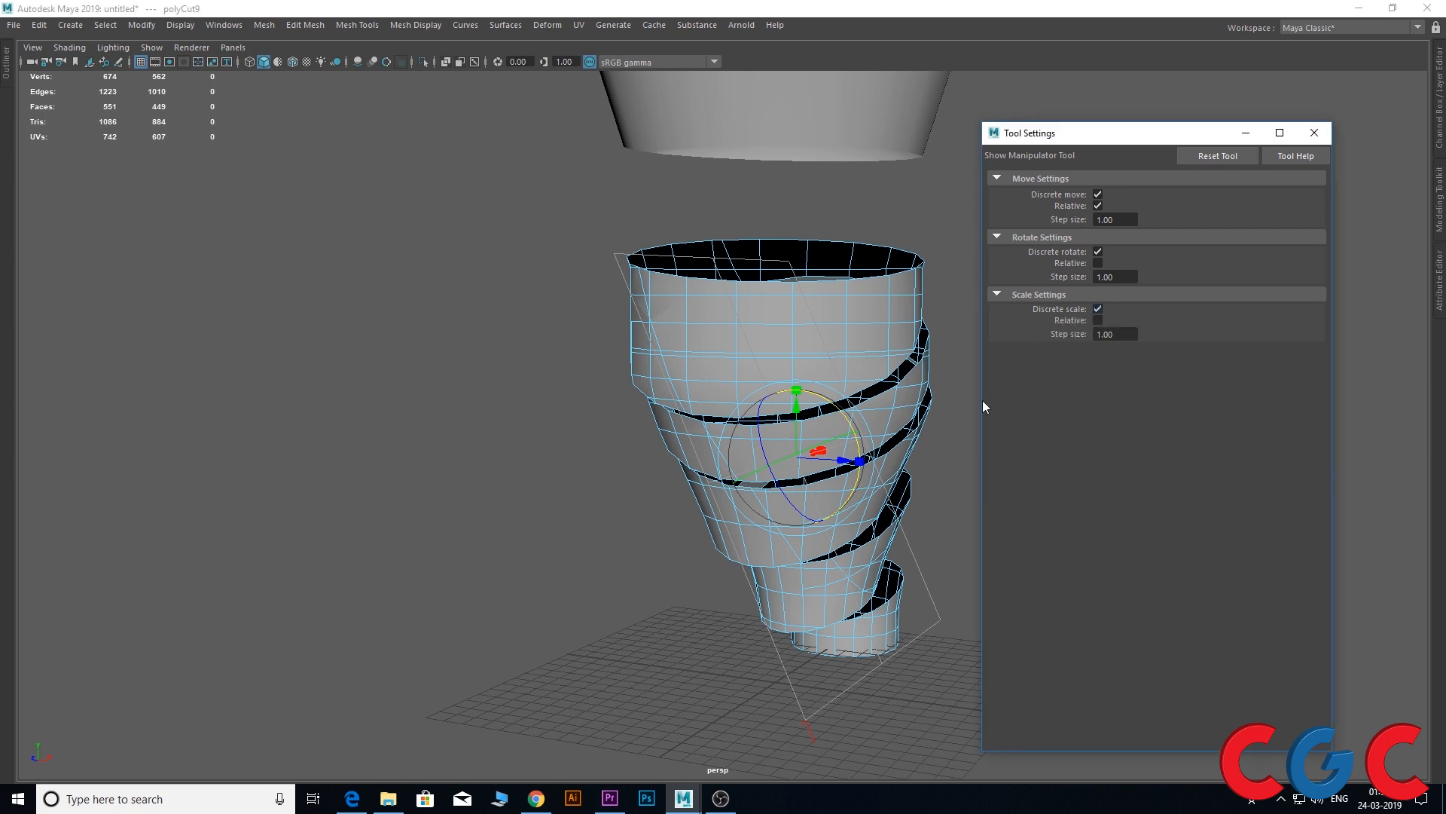
left_click(860, 461)
left_click_drag(795, 458, 792, 443)
left_click(1216, 154)
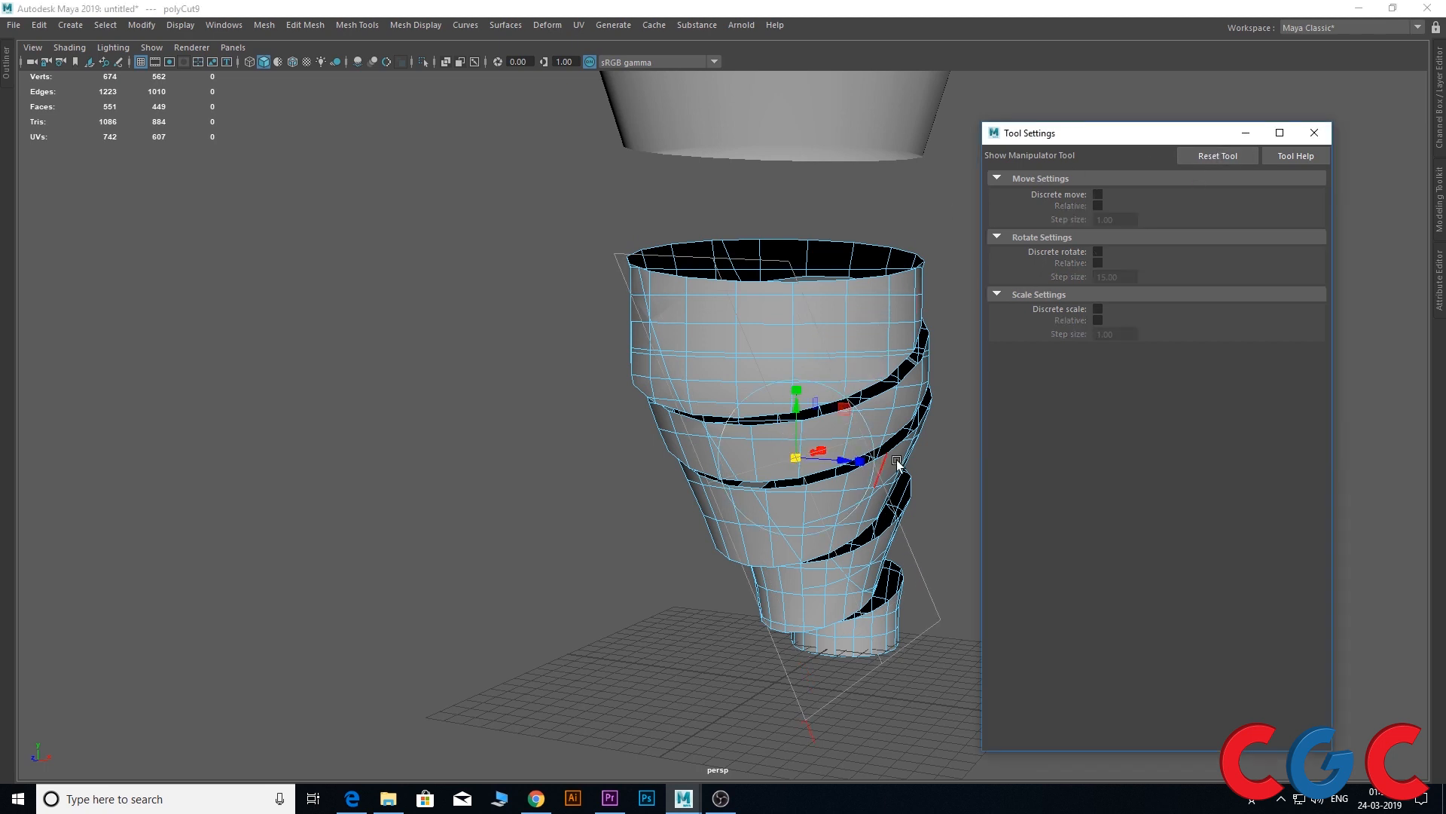
Return to Multi-Cut on the sliced object, reset the tool to its defaults, and show its color settings
left_click_drag(897, 463, 798, 453, "alt")
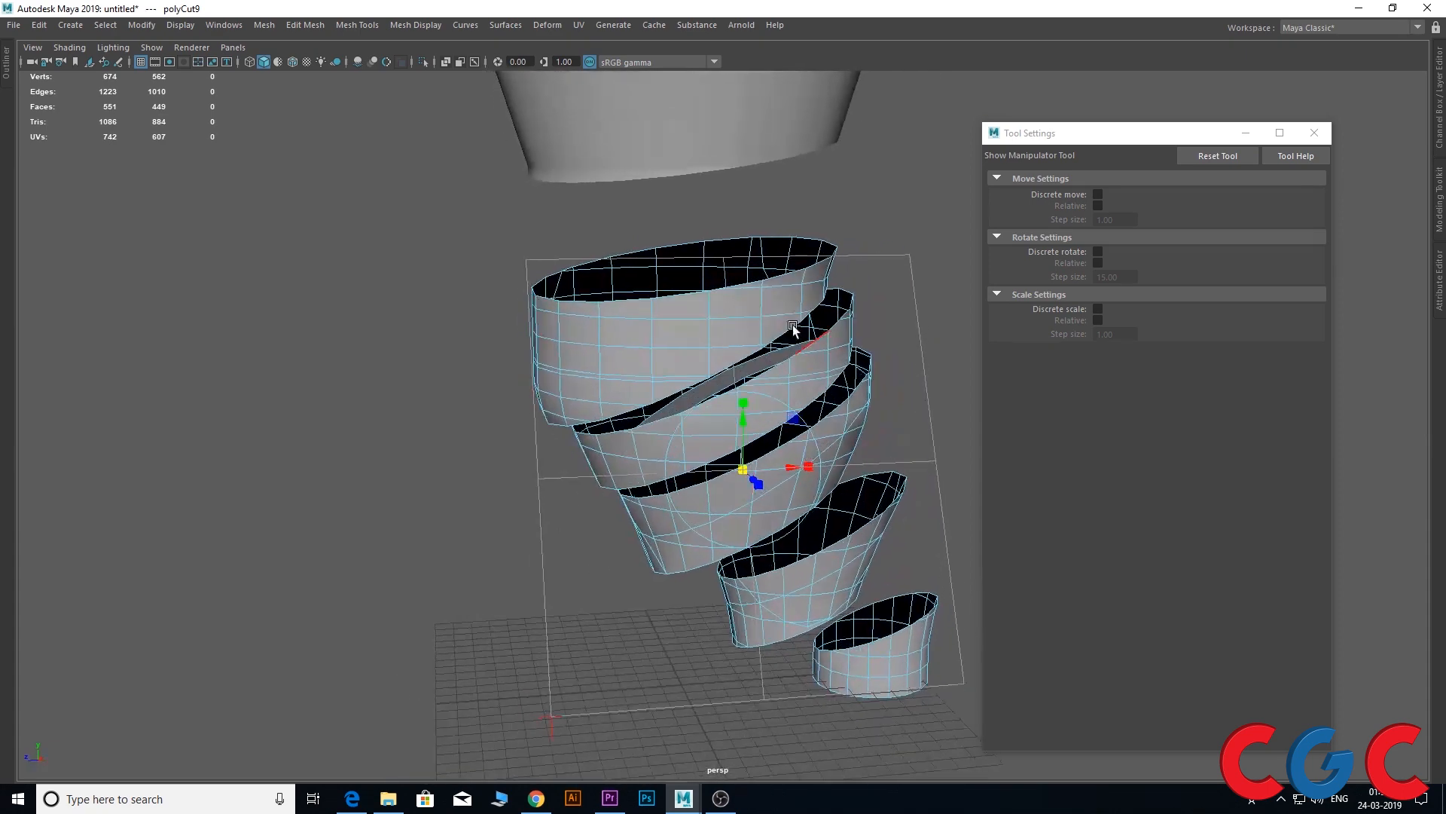
right_click_drag(784, 314, 1015, 189)
right_click_drag(700, 329, 629, 317, "shift")
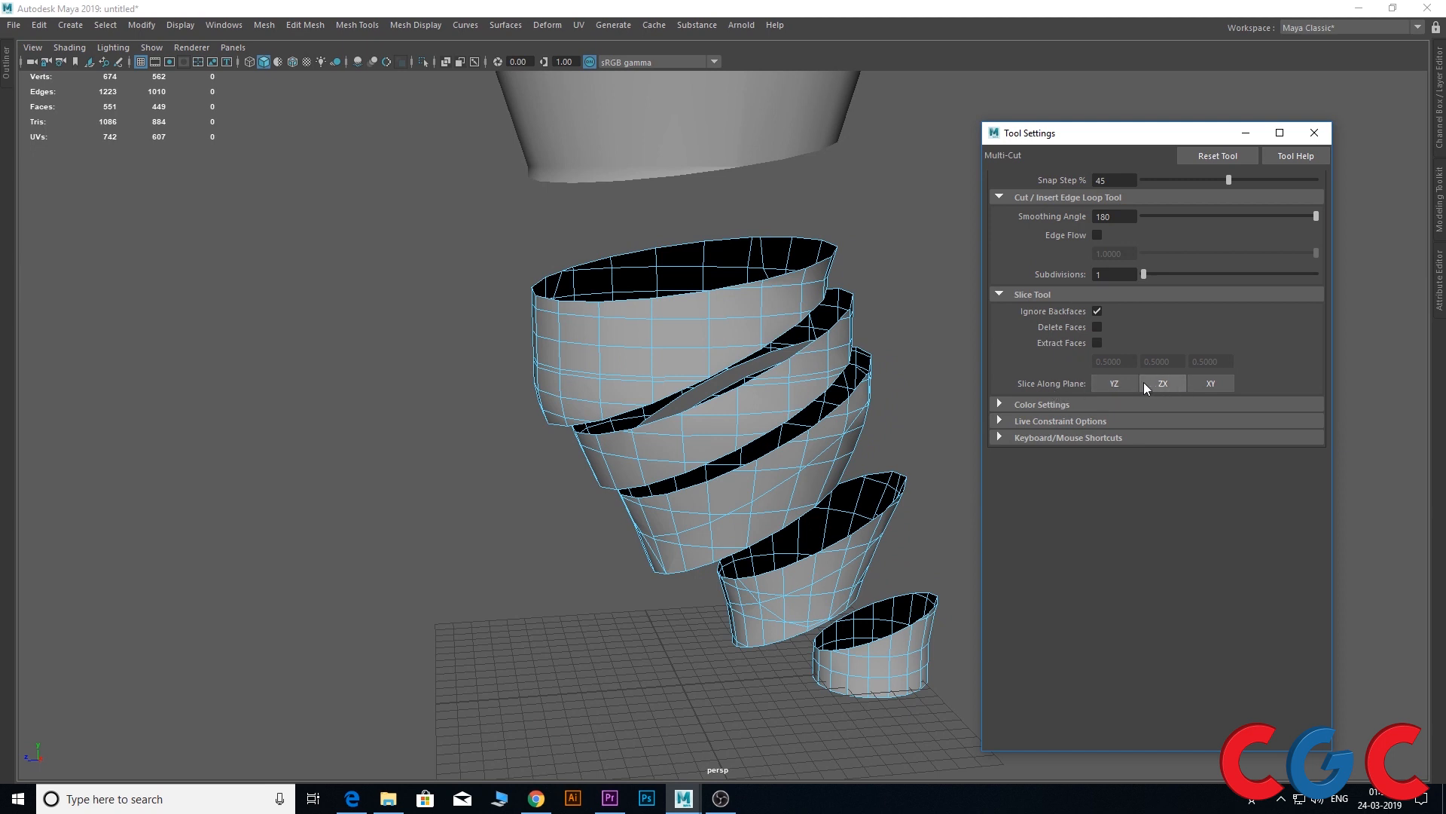
left_click(1239, 157)
left_click(1019, 405)
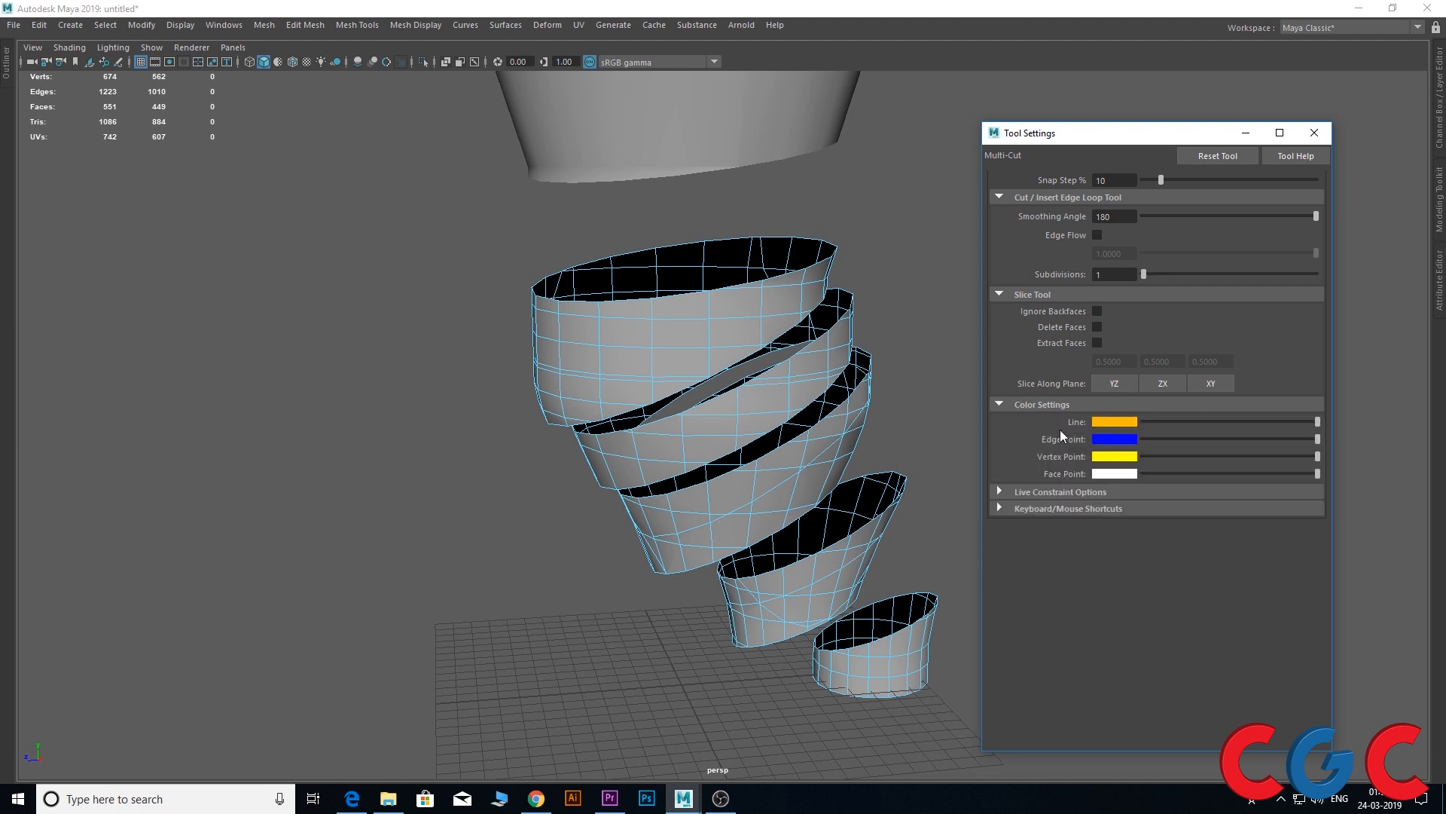
Set the Multi-Cut line color to red, preview it with a cut started on the uppermost band, and cancel the cut
left_click_drag(800, 417, 815, 387, "alt")
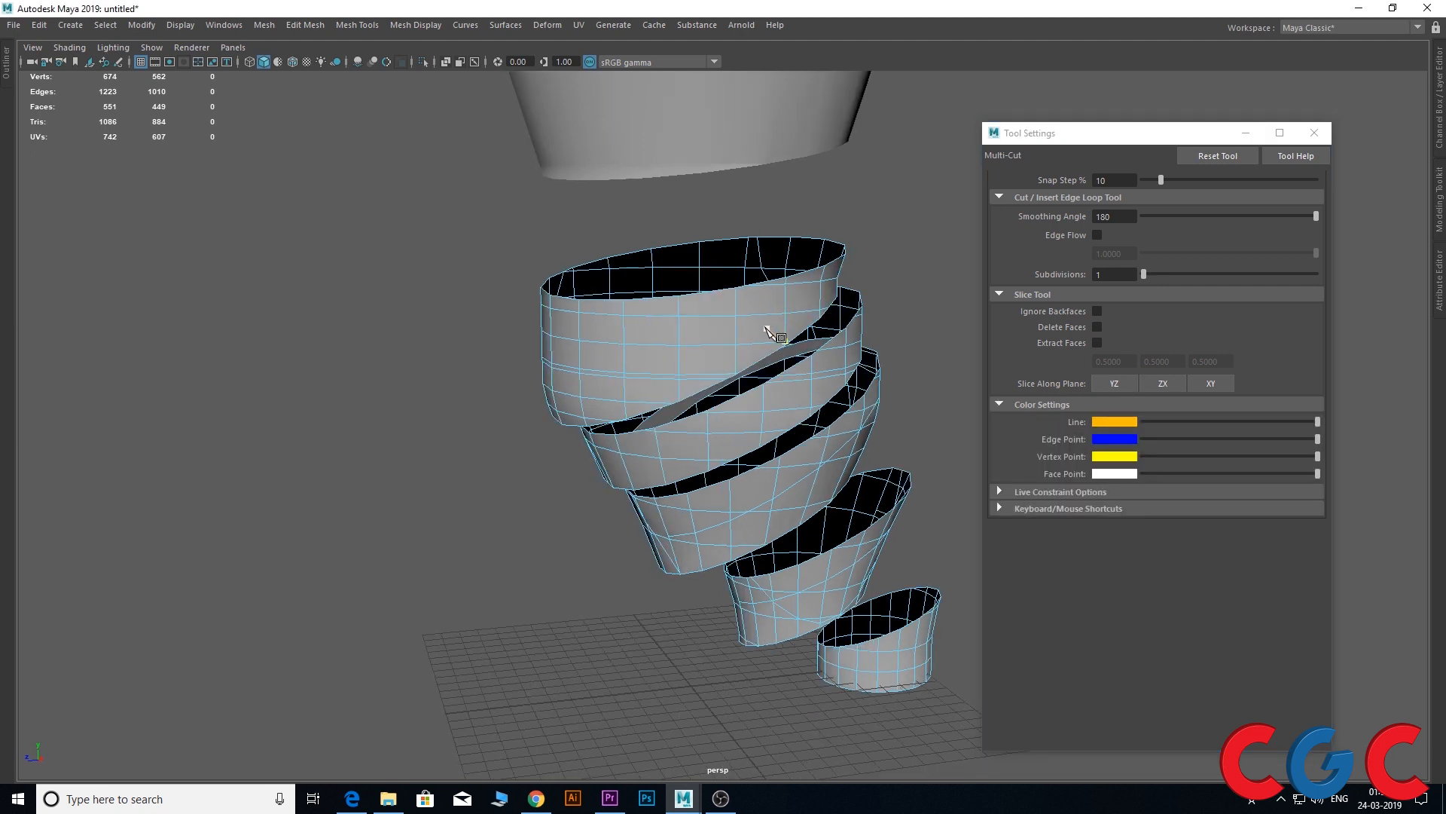
left_click(1114, 420)
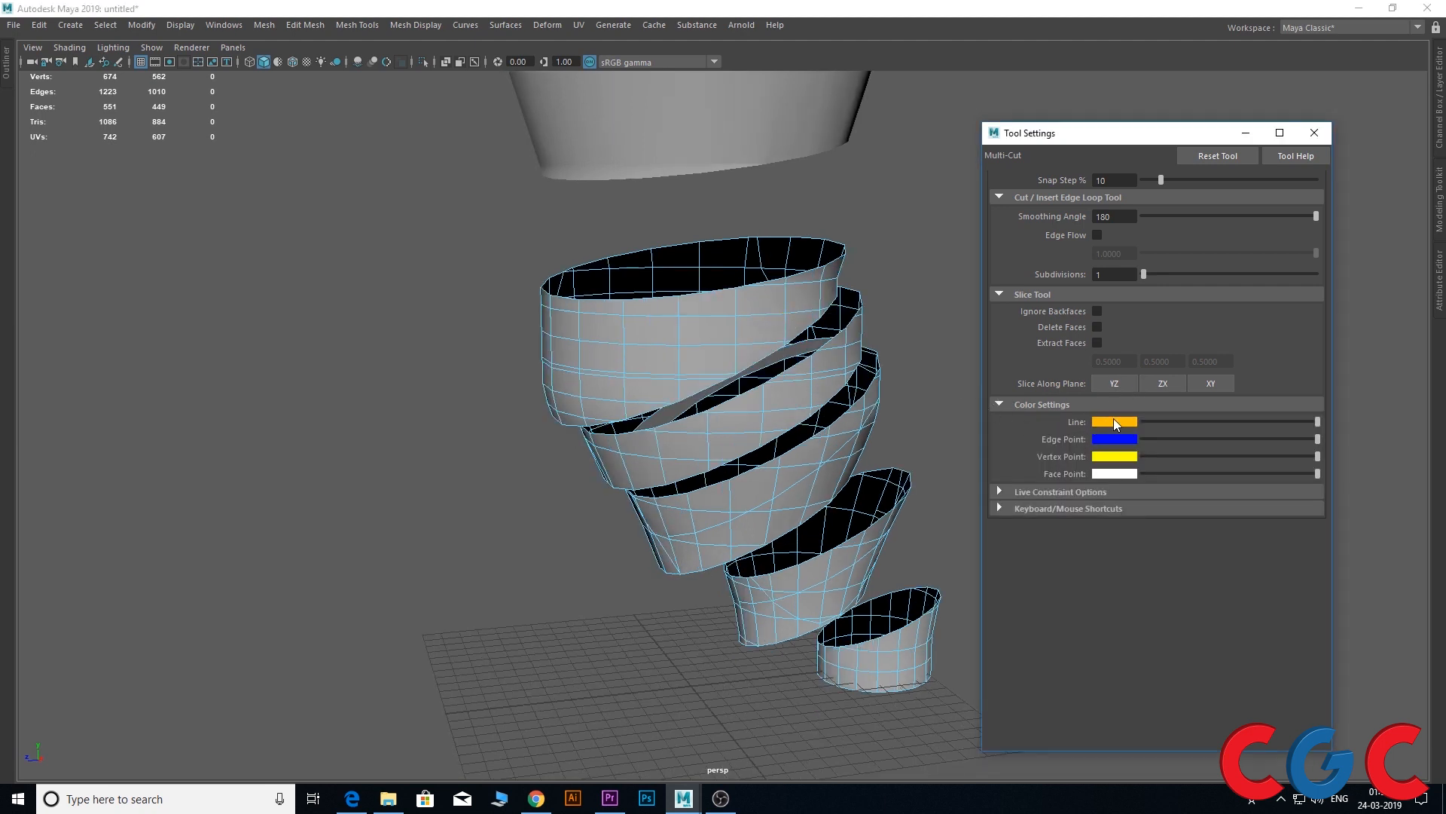
left_click(1056, 378)
left_click(785, 314)
scroll(754, 320, "up", 3)
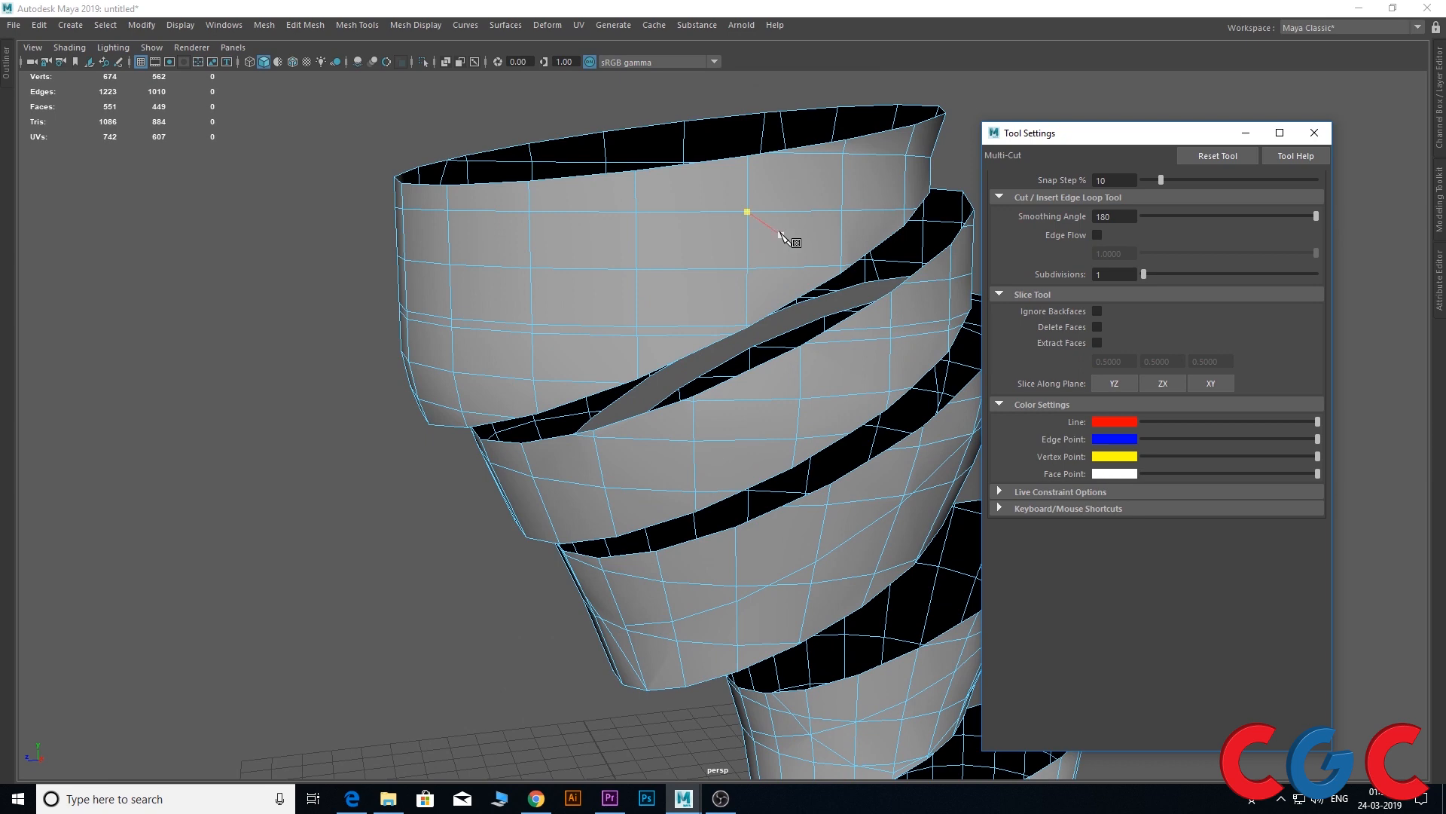
scroll(791, 226, "up", 3)
key("Escape")
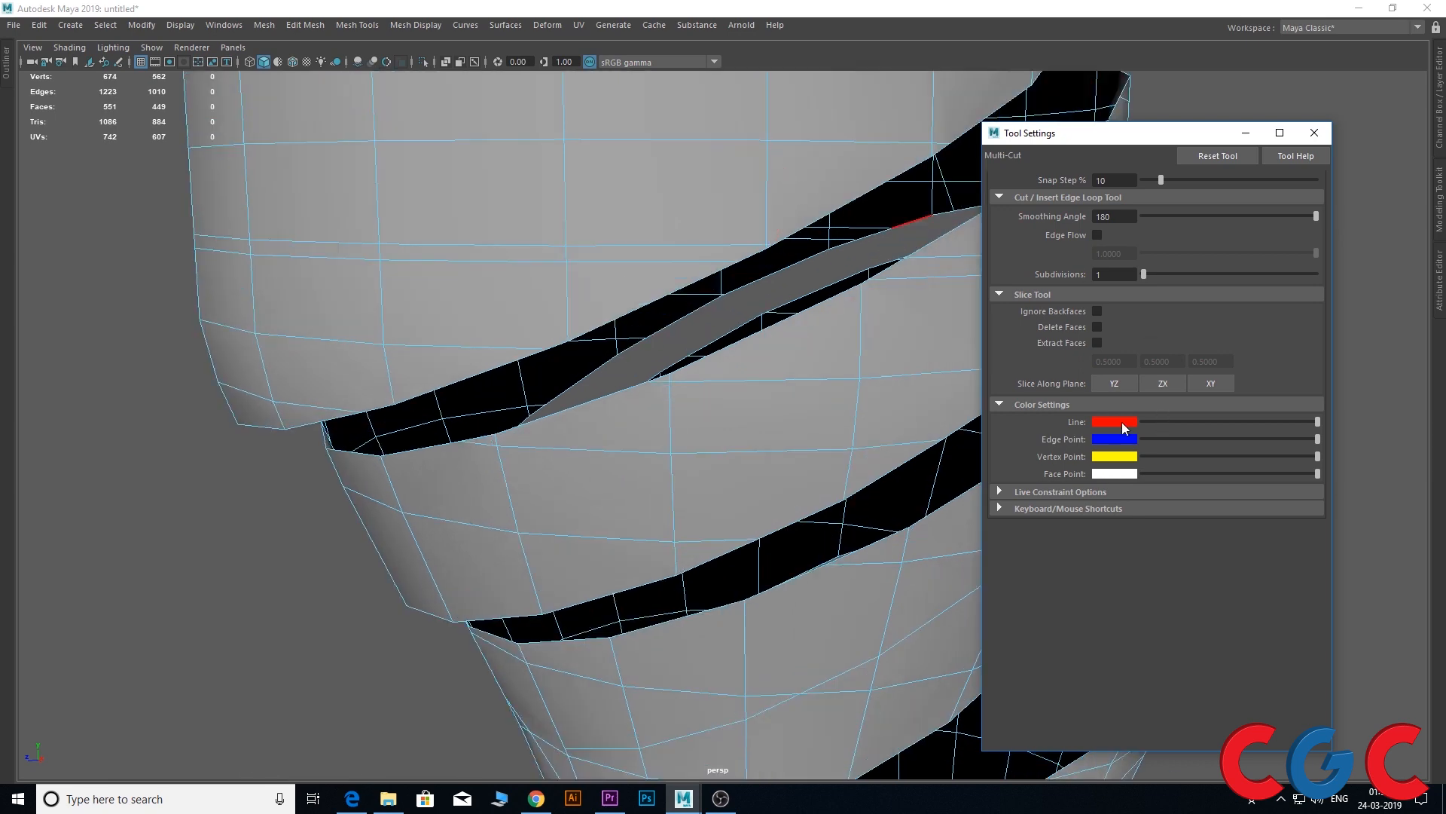
Change the Multi-Cut line color to green, then reset the tool to its default colors
left_click(1122, 421)
left_click(1113, 392)
left_click(1113, 421)
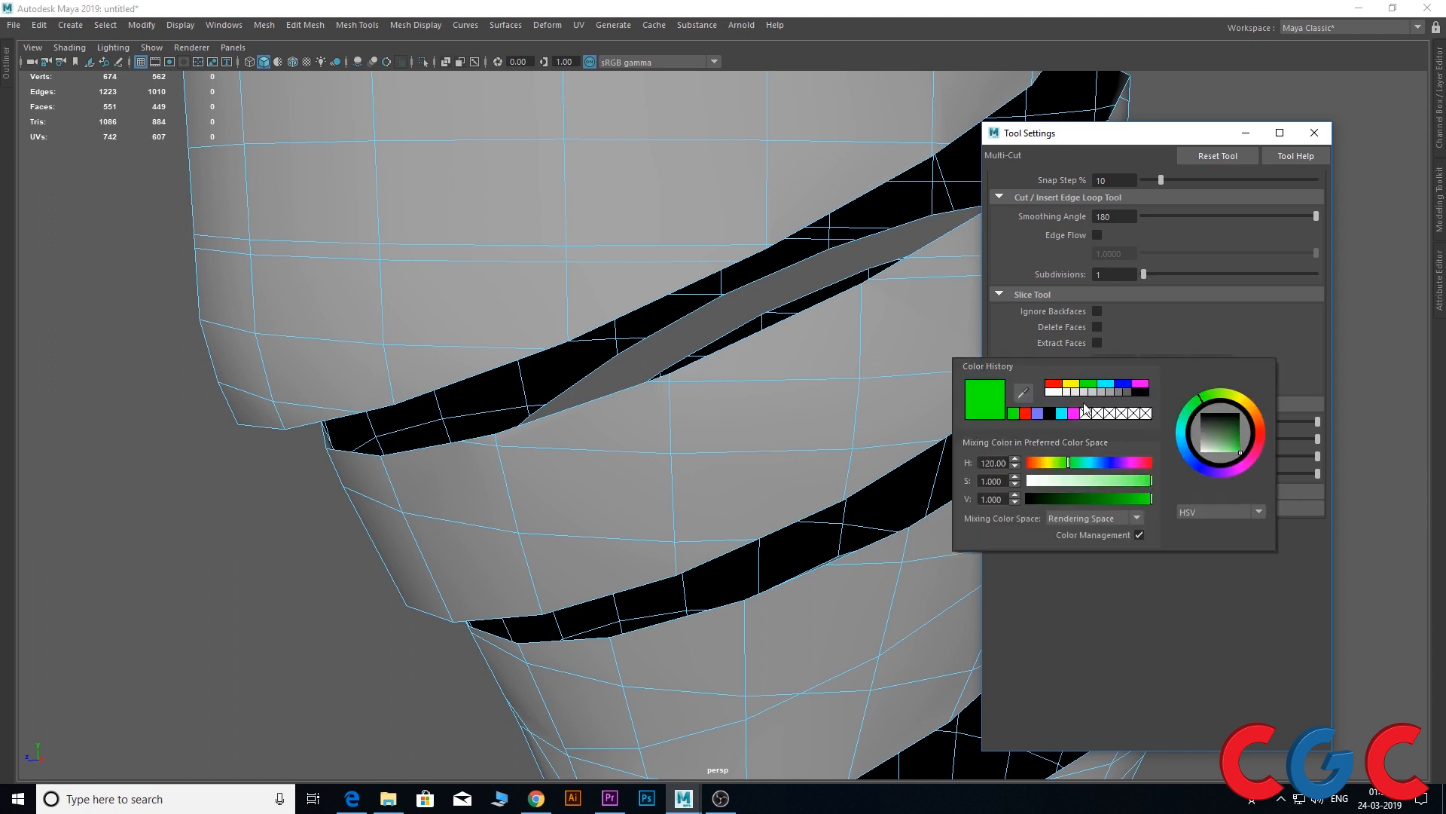
left_click(1217, 155)
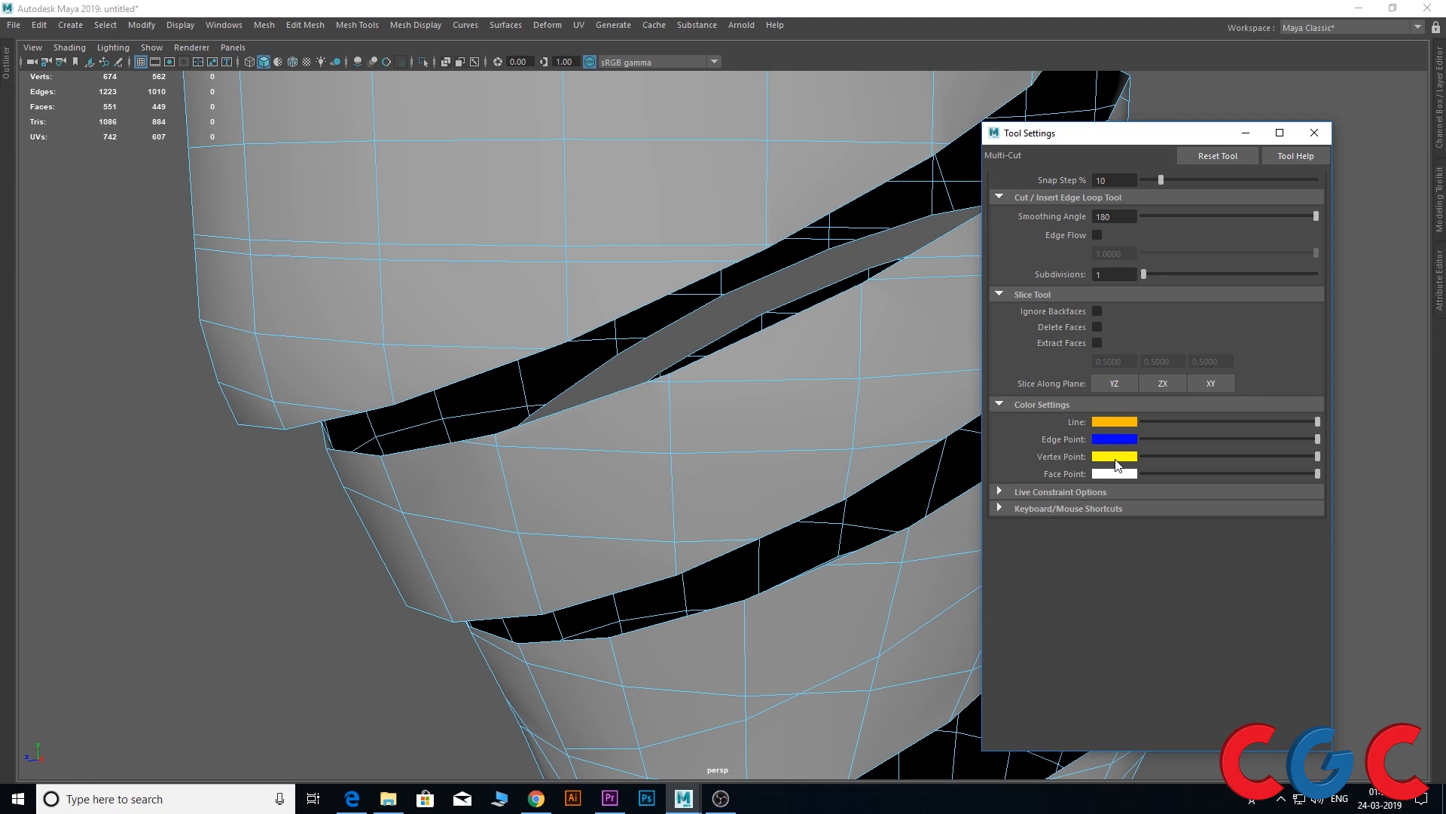
Show Multi-Cut's Live Constraint Options and go back to viewing the whole sliced object
left_click(1005, 491)
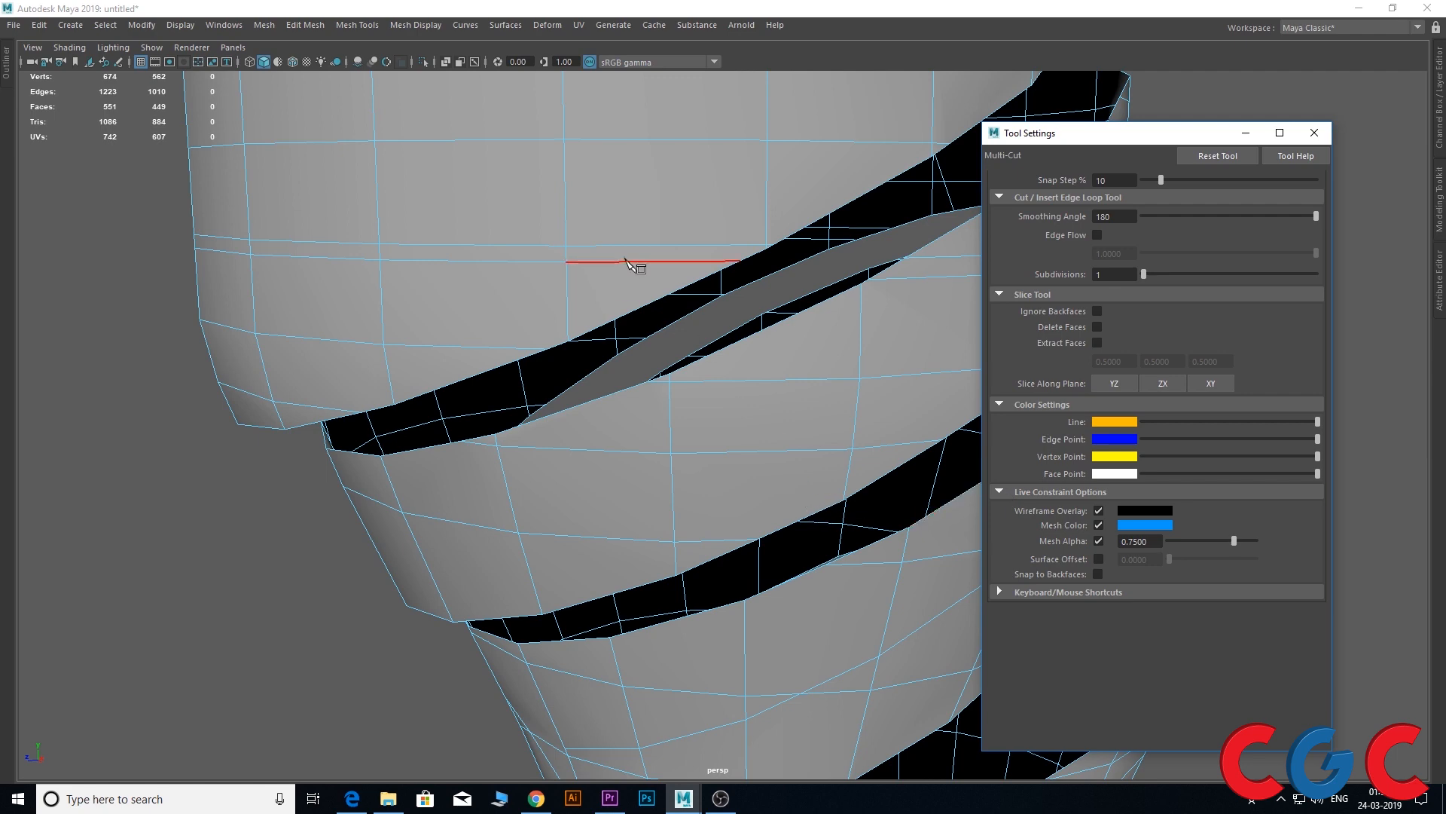
scroll(625, 259, "down", 5)
key("Return")
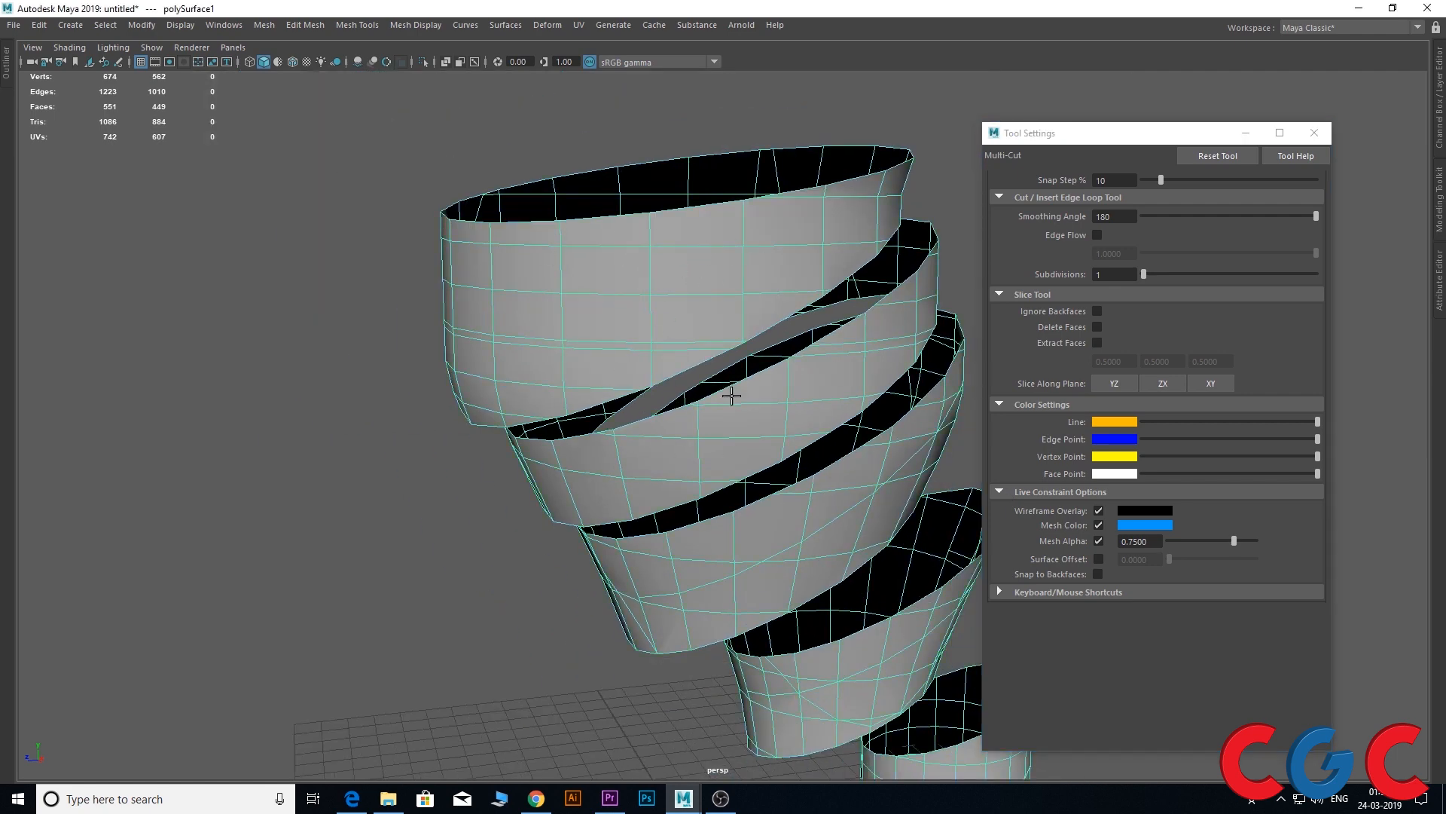
scroll(730, 351, "down", 3)
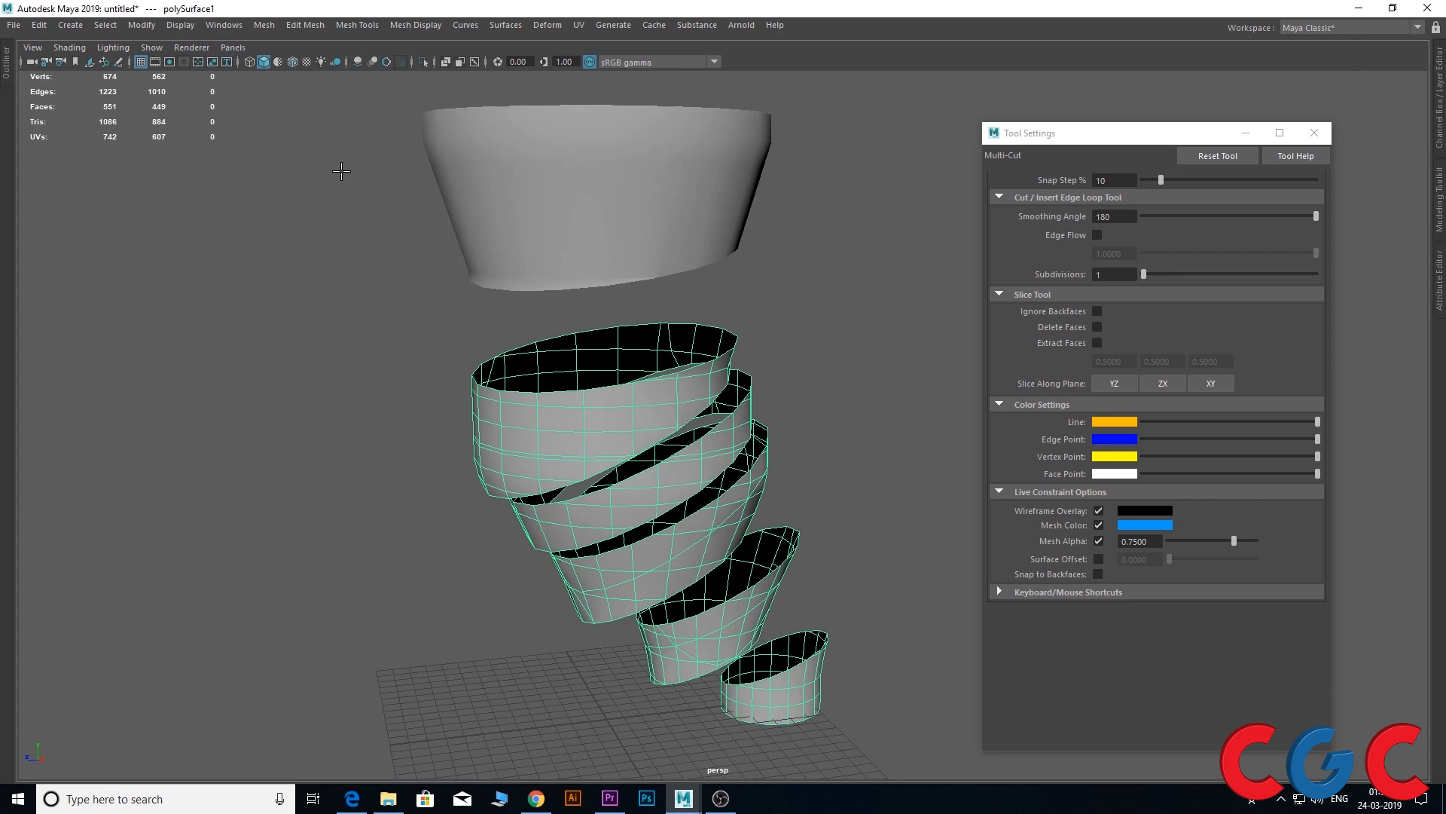
Restore the full interface with the Modeling Toolkit and show the Live Constraint Options of Quad Draw for comparison
key("ctrl+space")
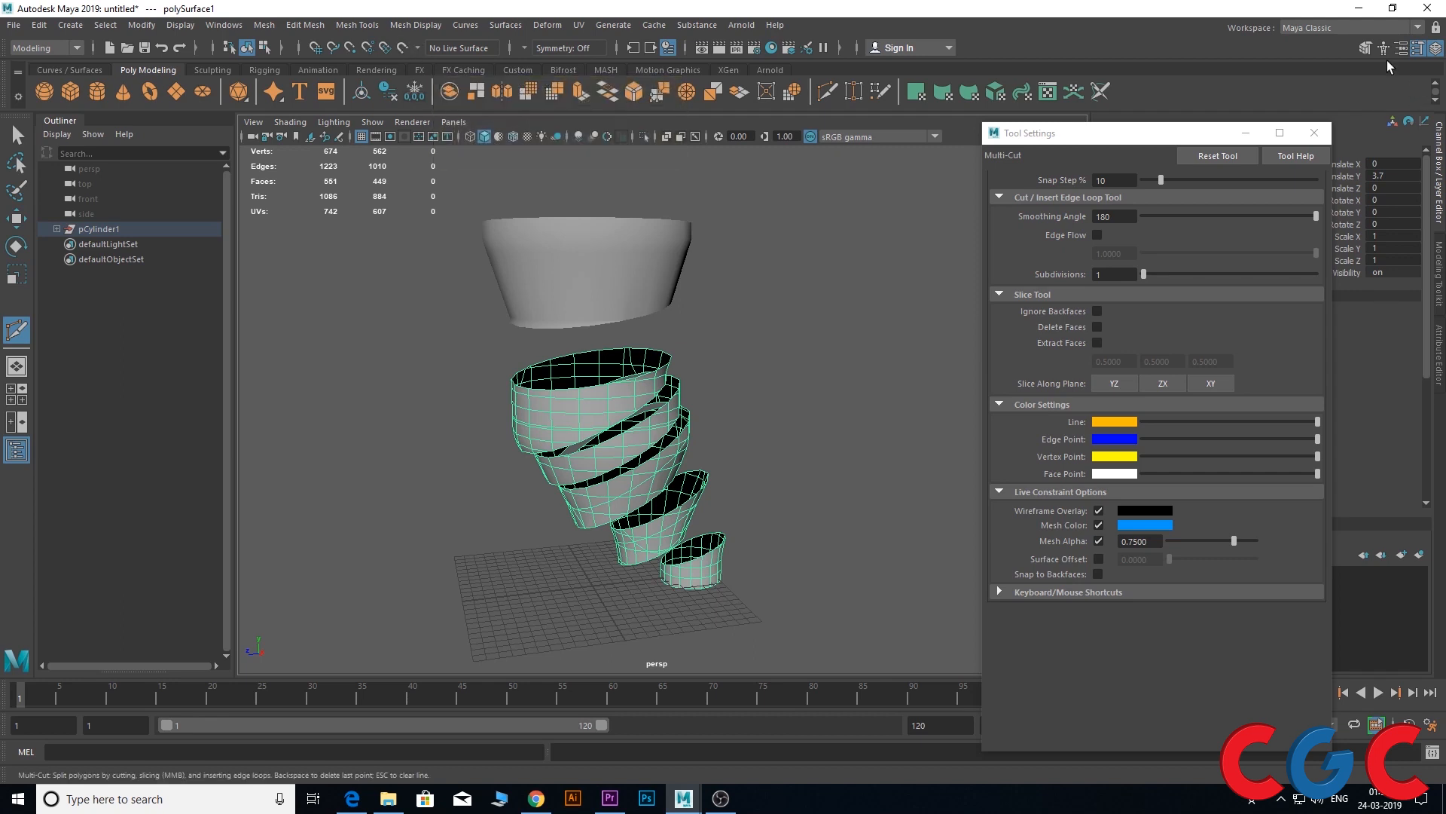
left_click(1365, 48)
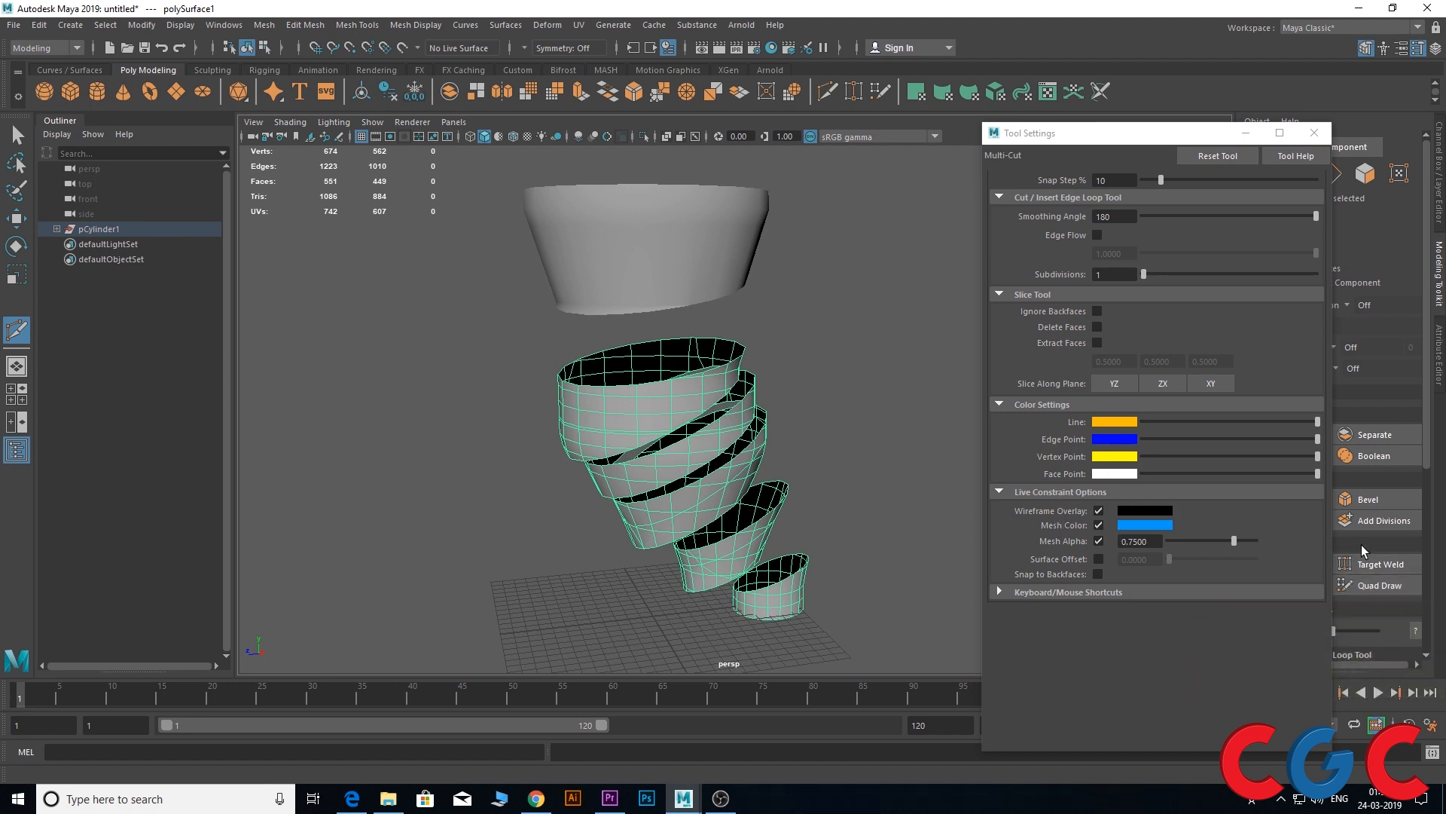
left_click(1366, 586)
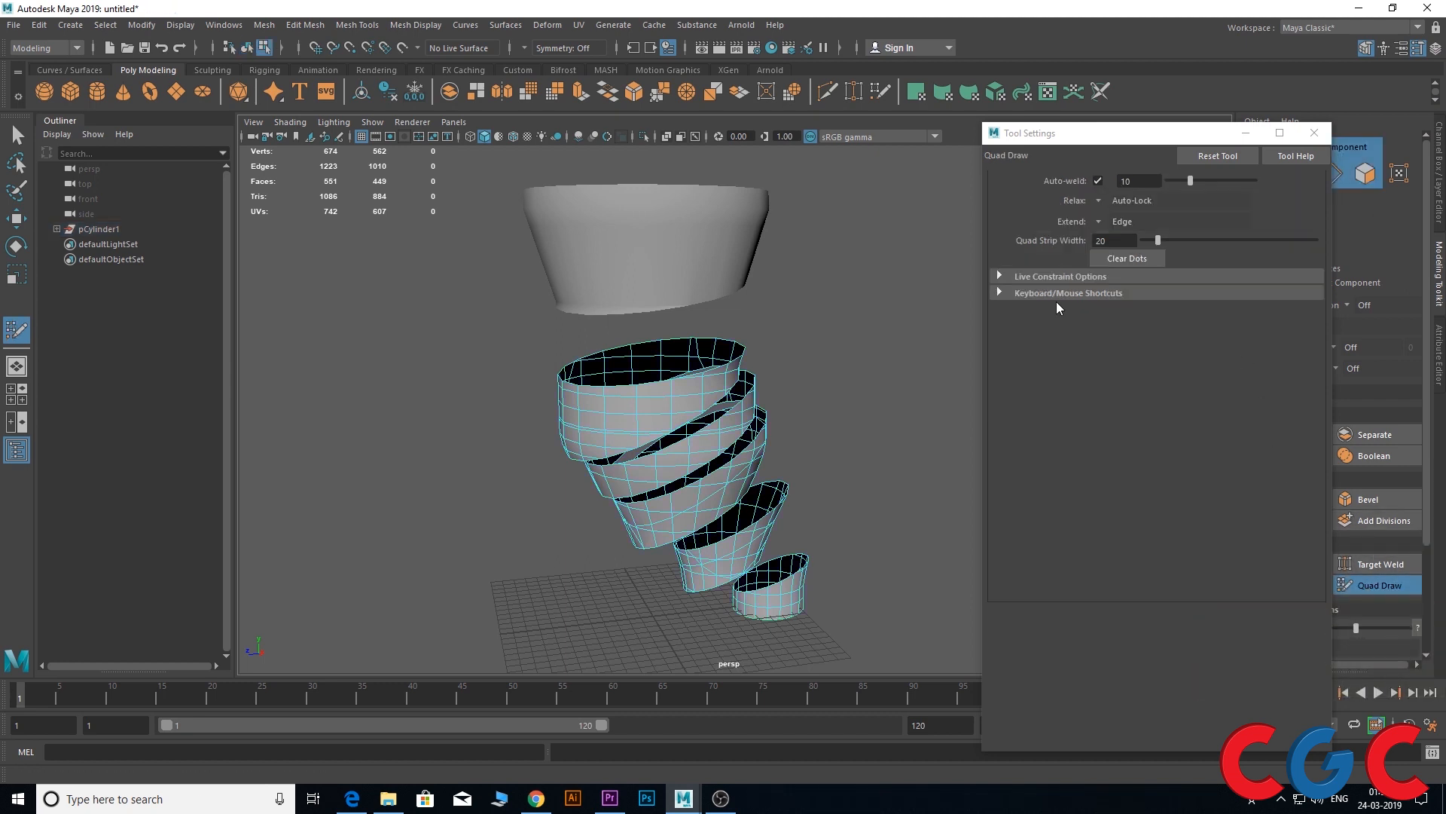
left_click(999, 277)
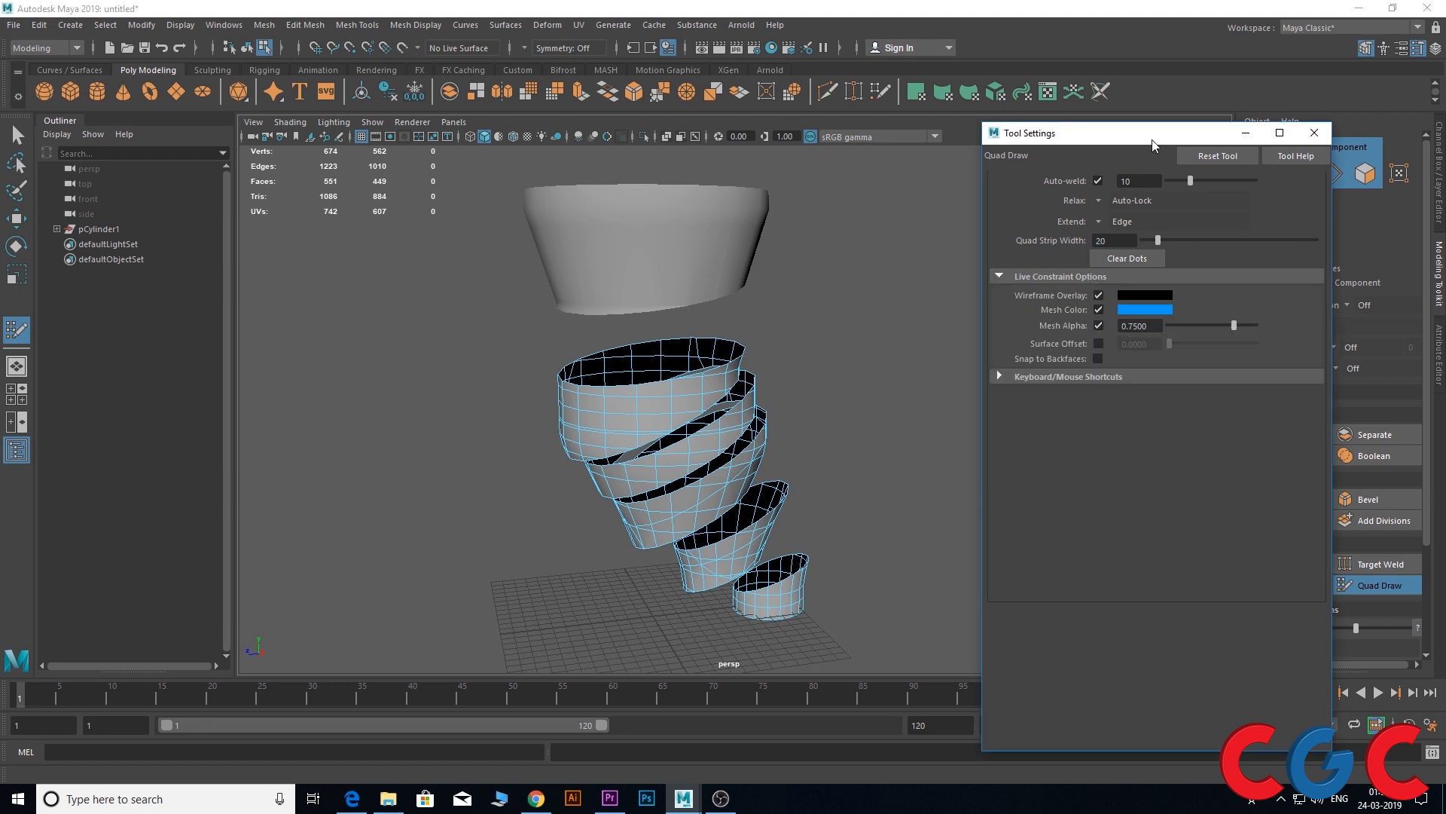
left_click_drag(1152, 139, 1086, 289)
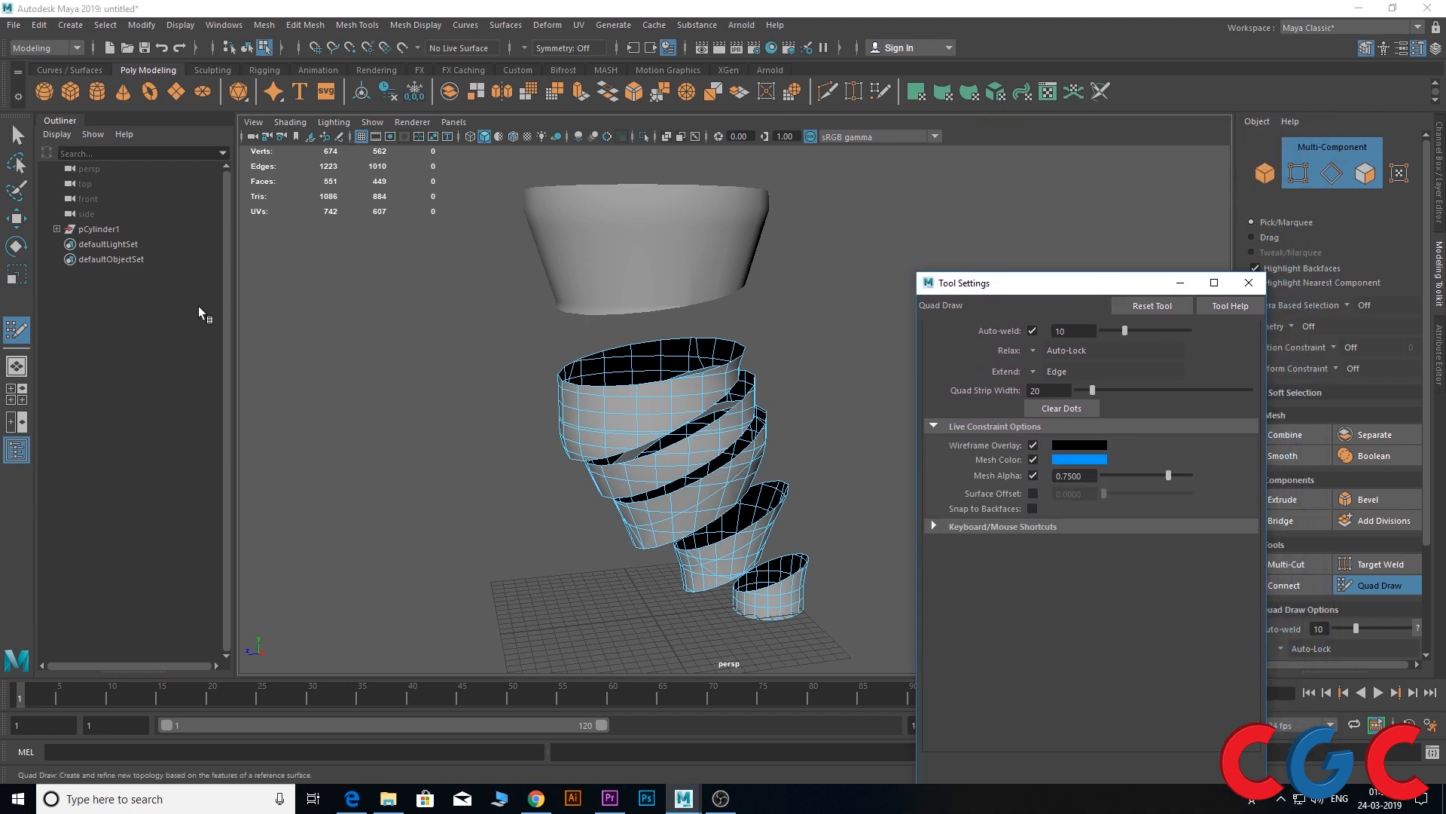
Return to Multi-Cut to review its Live Constraint Options, switch to the Move tool and close the tool settings
left_click(535, 205)
right_click_drag(618, 383, 563, 416, "shift")
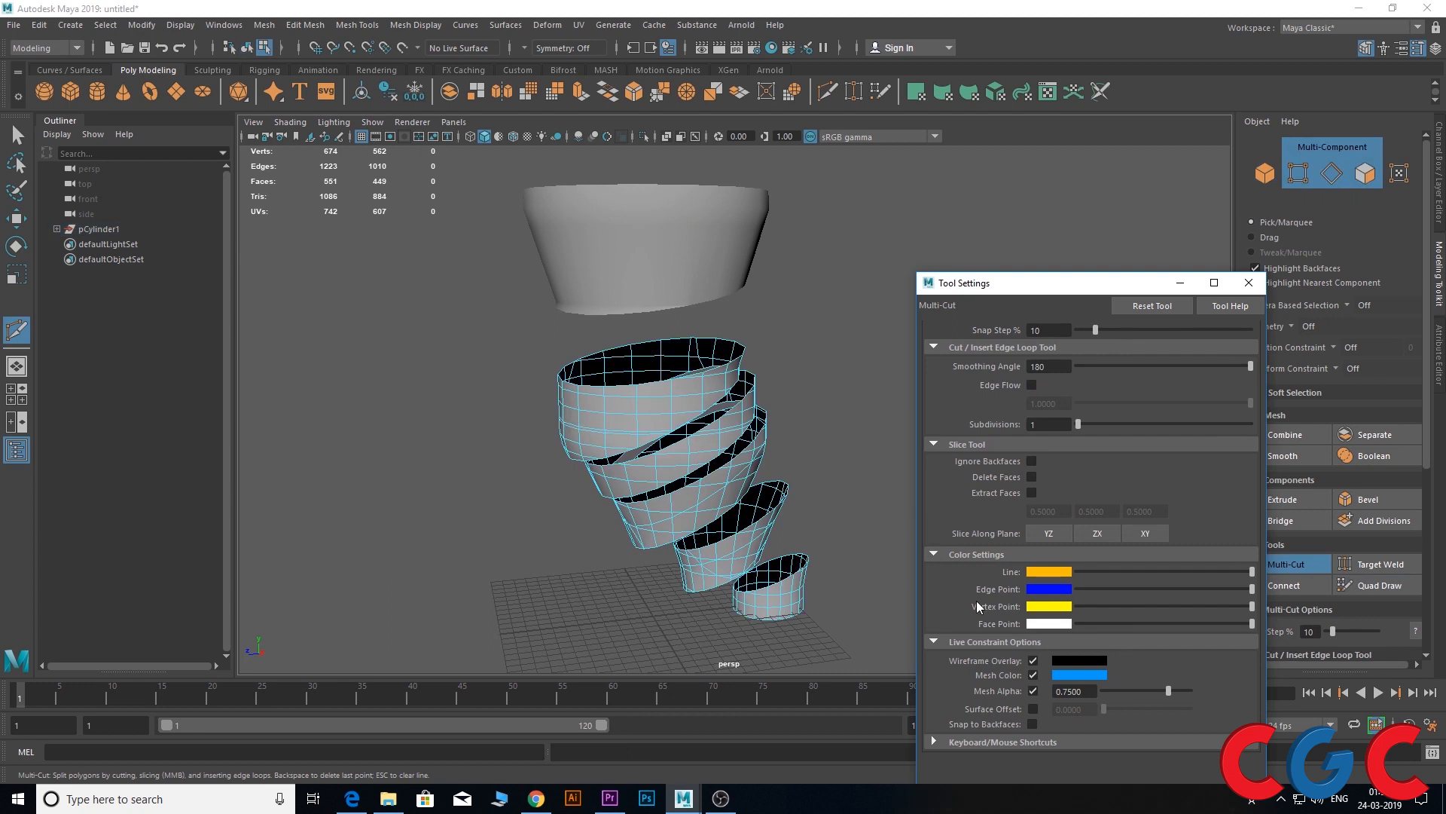
left_click_drag(1066, 285, 839, 206)
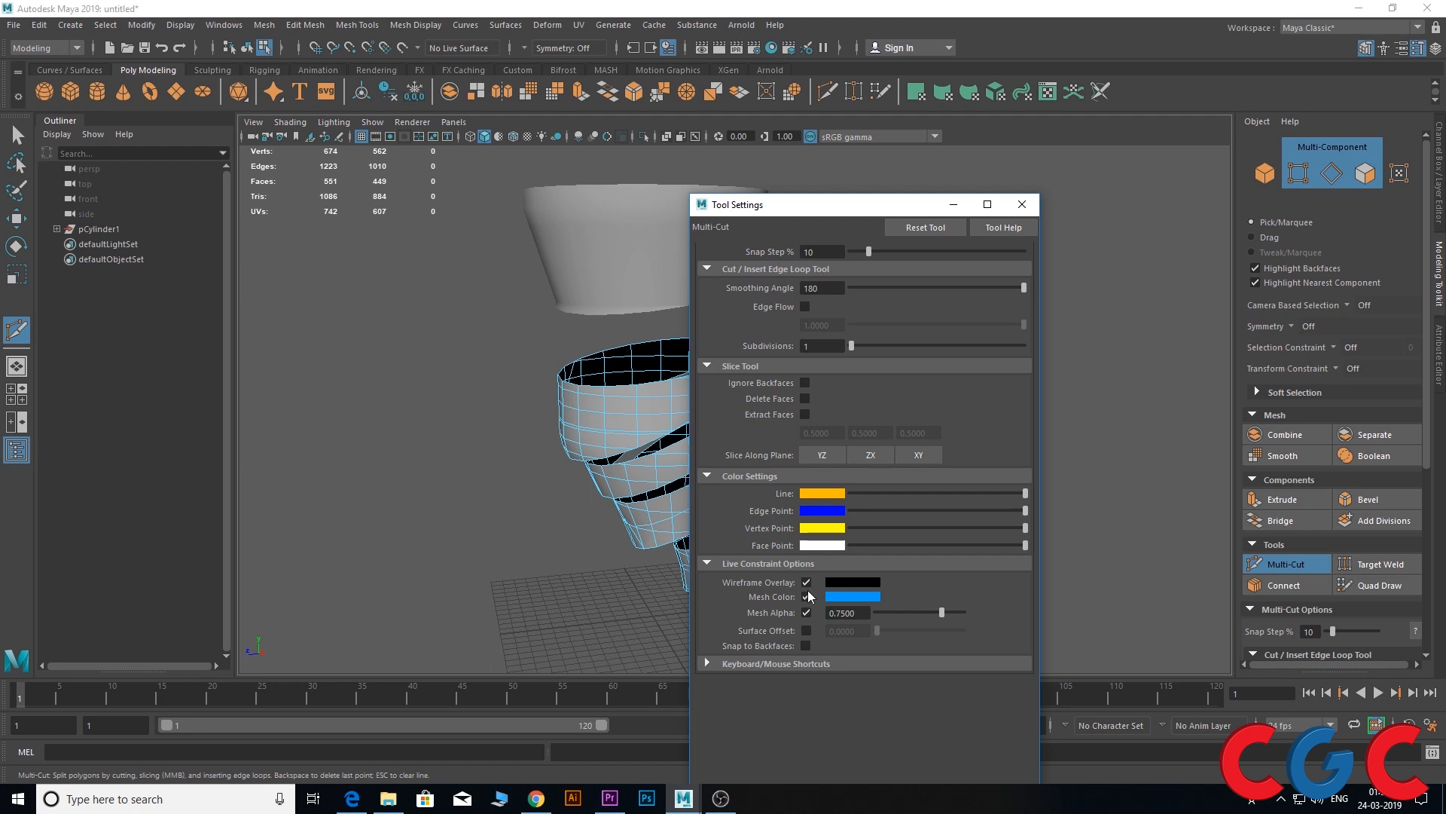
key("w")
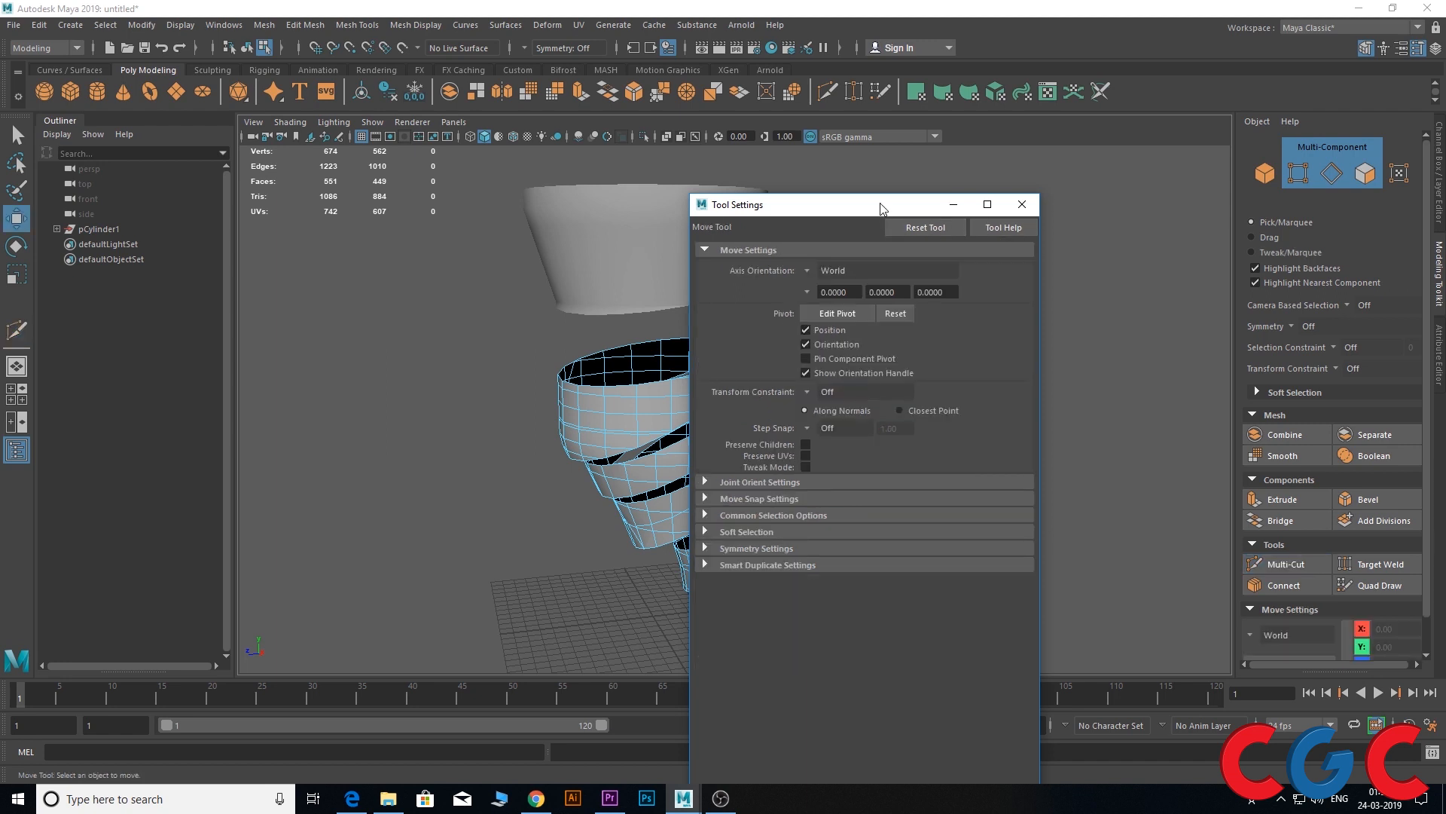
left_click(1020, 204)
Clear all the sliced cylinder pieces from the perspective view, leaving only the empty grid
left_click(717, 275)
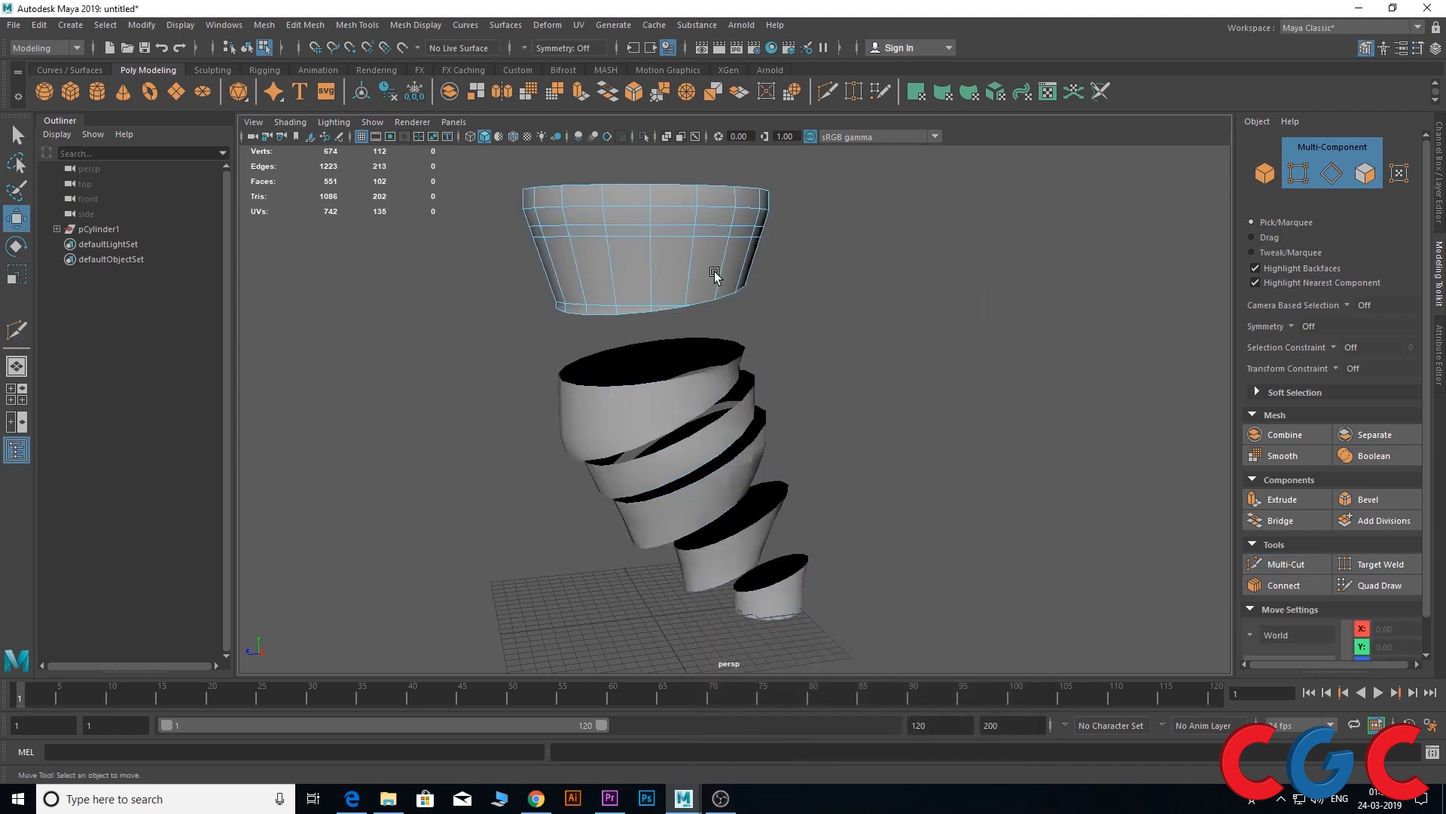
left_click_drag(945, 290, 421, 673)
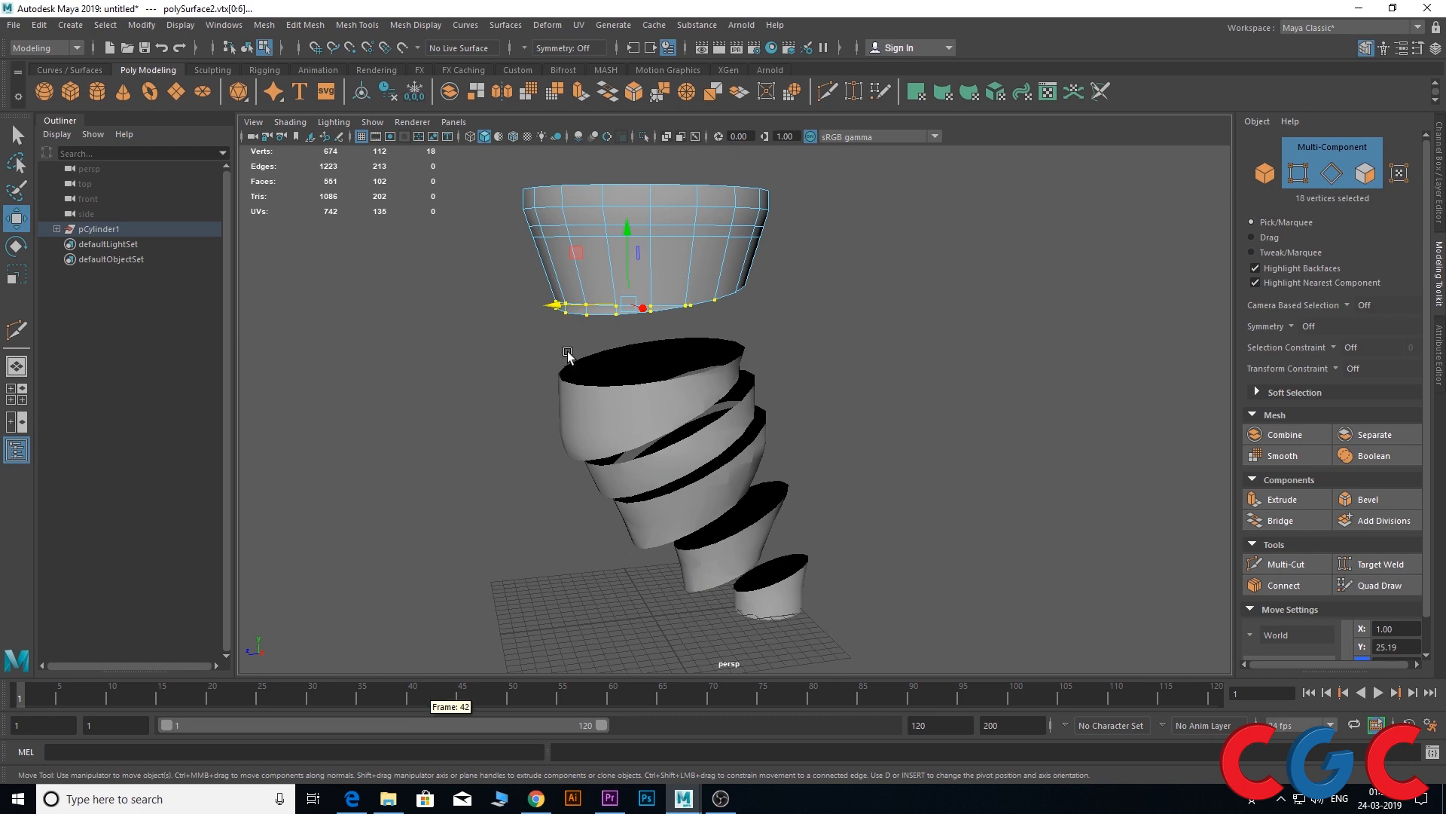
right_click(597, 292)
key("Escape")
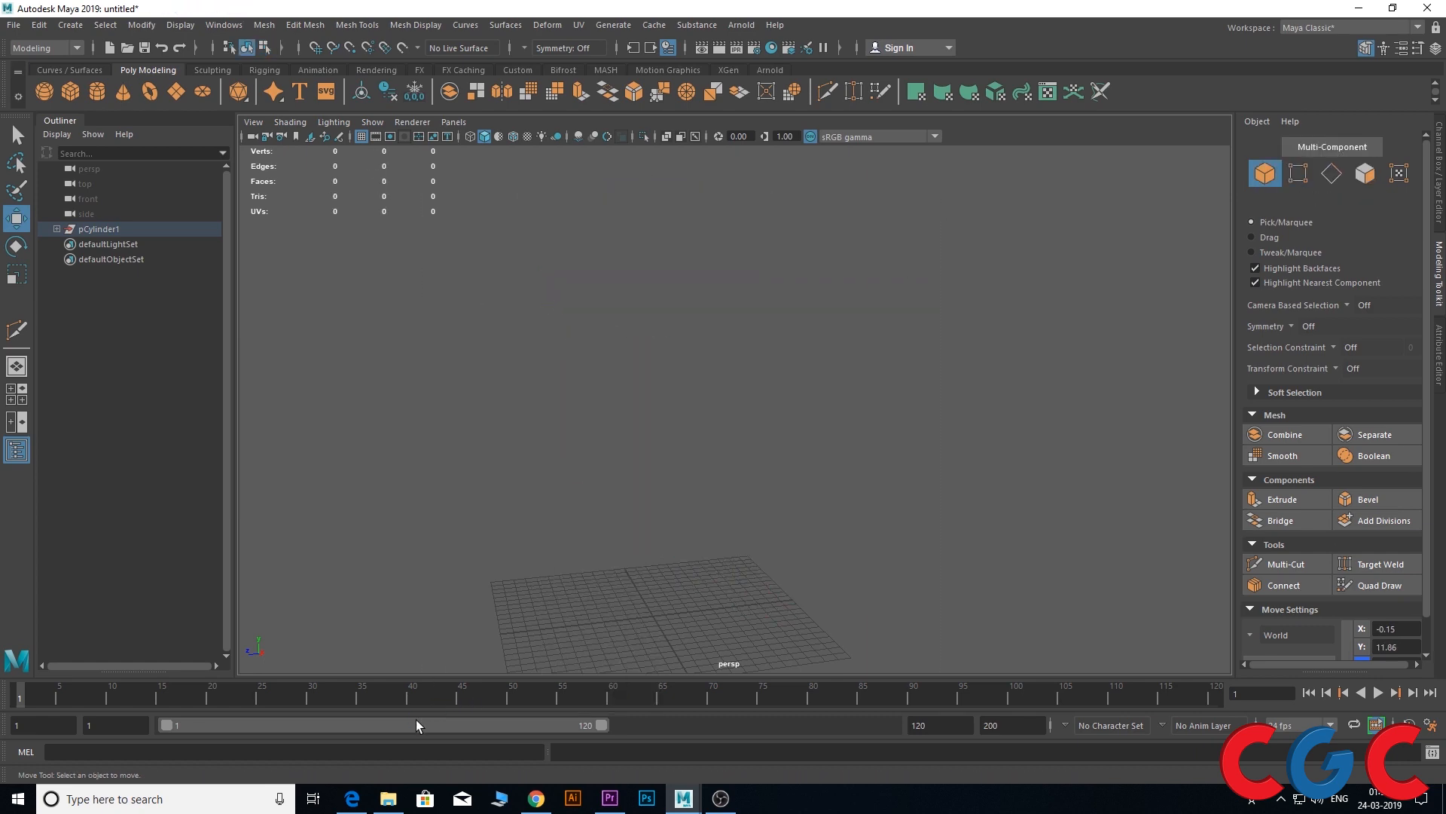
left_click_drag(646, 591, 609, 487, "alt")
middle_click_drag(609, 486, 696, 437, "alt")
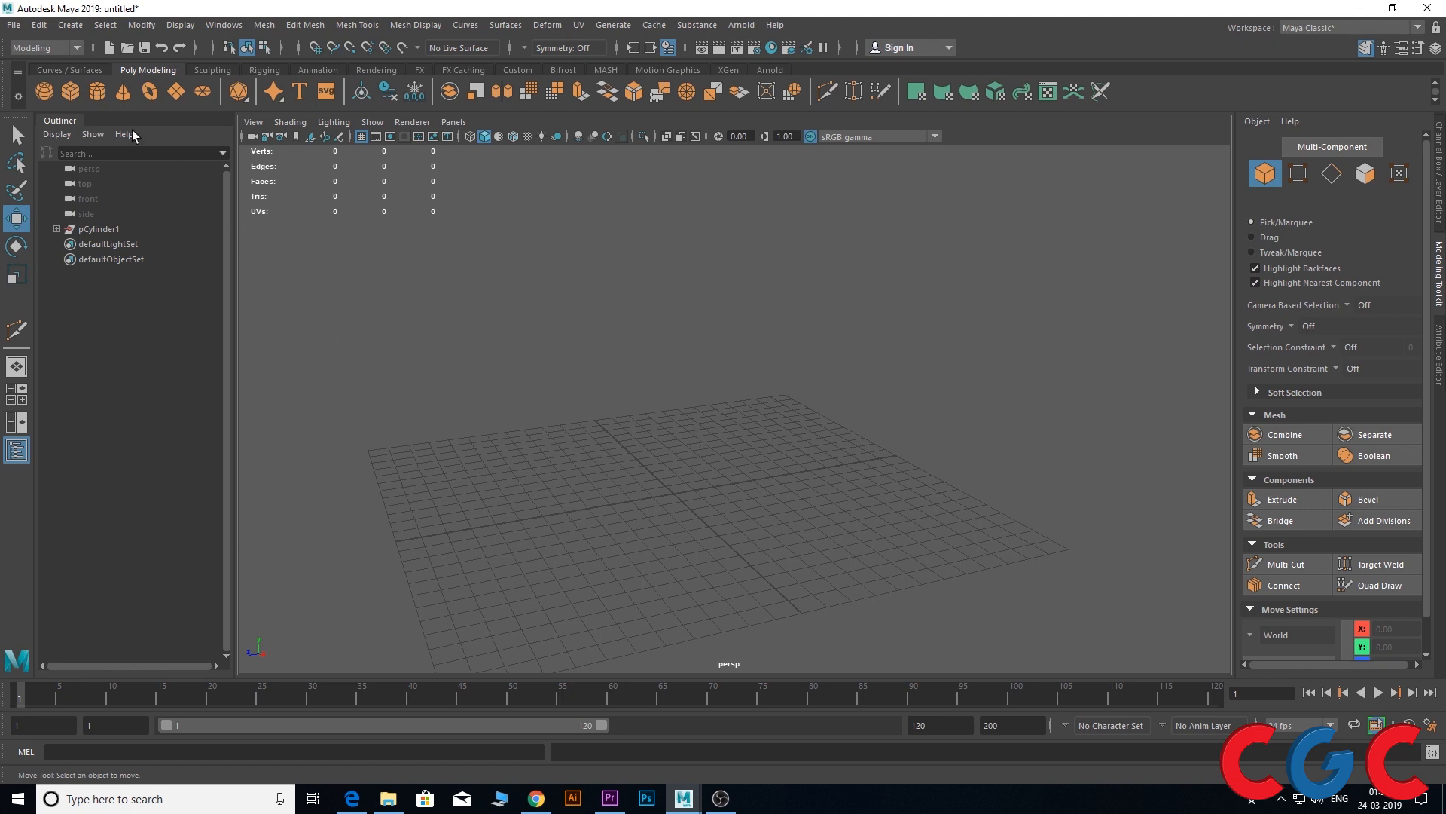
Create a polygon plane about 18.7 by 15.4 on the grid and rotate it -90 degrees about Z to stand upright
left_click(176, 91)
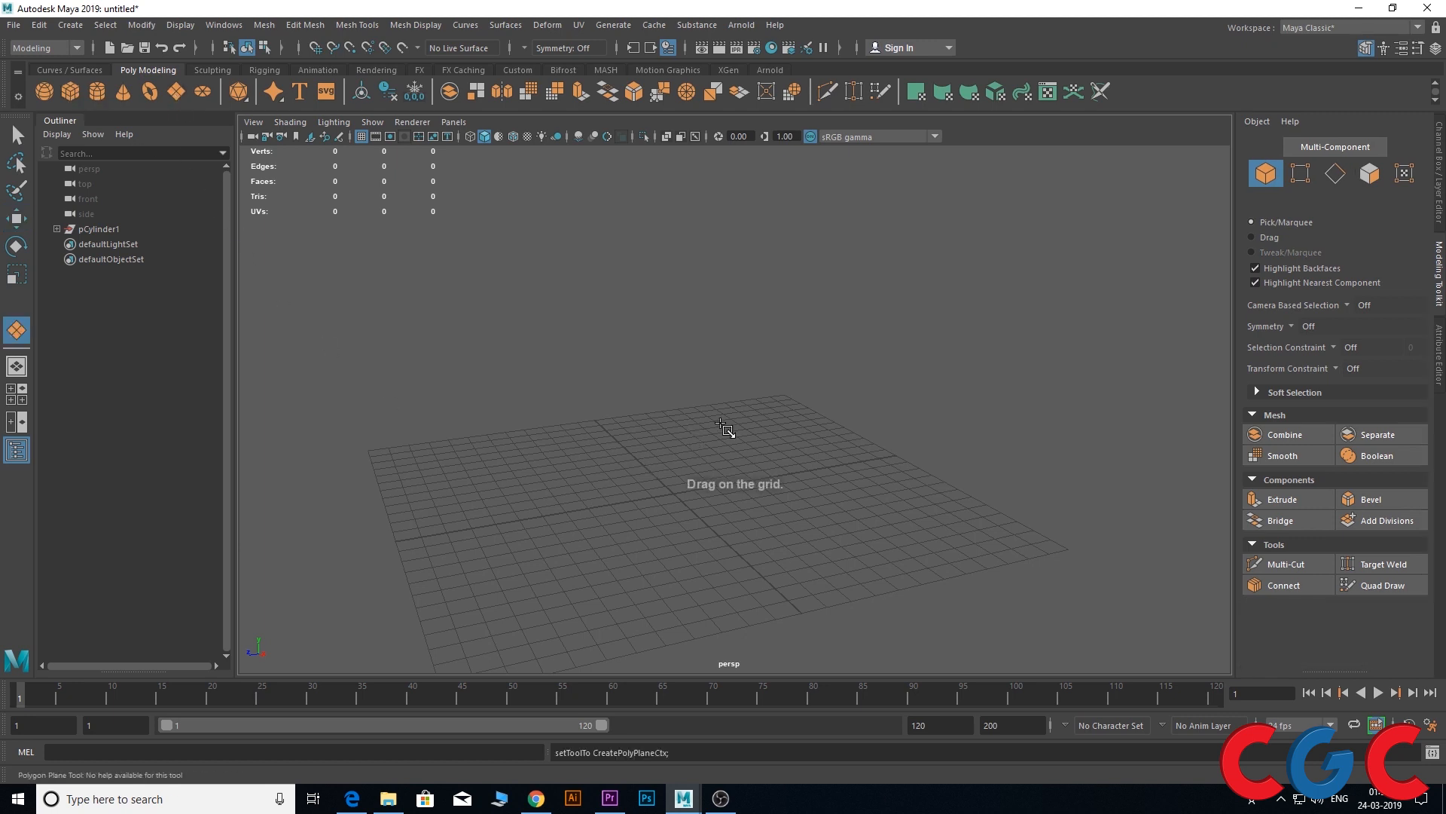
mouse_move(721, 425)
left_mouse_down()
mouse_move(598, 608)
mouse_move(518, 654)
mouse_move(733, 507)
mouse_move(721, 438)
left_mouse_up()
key("e")
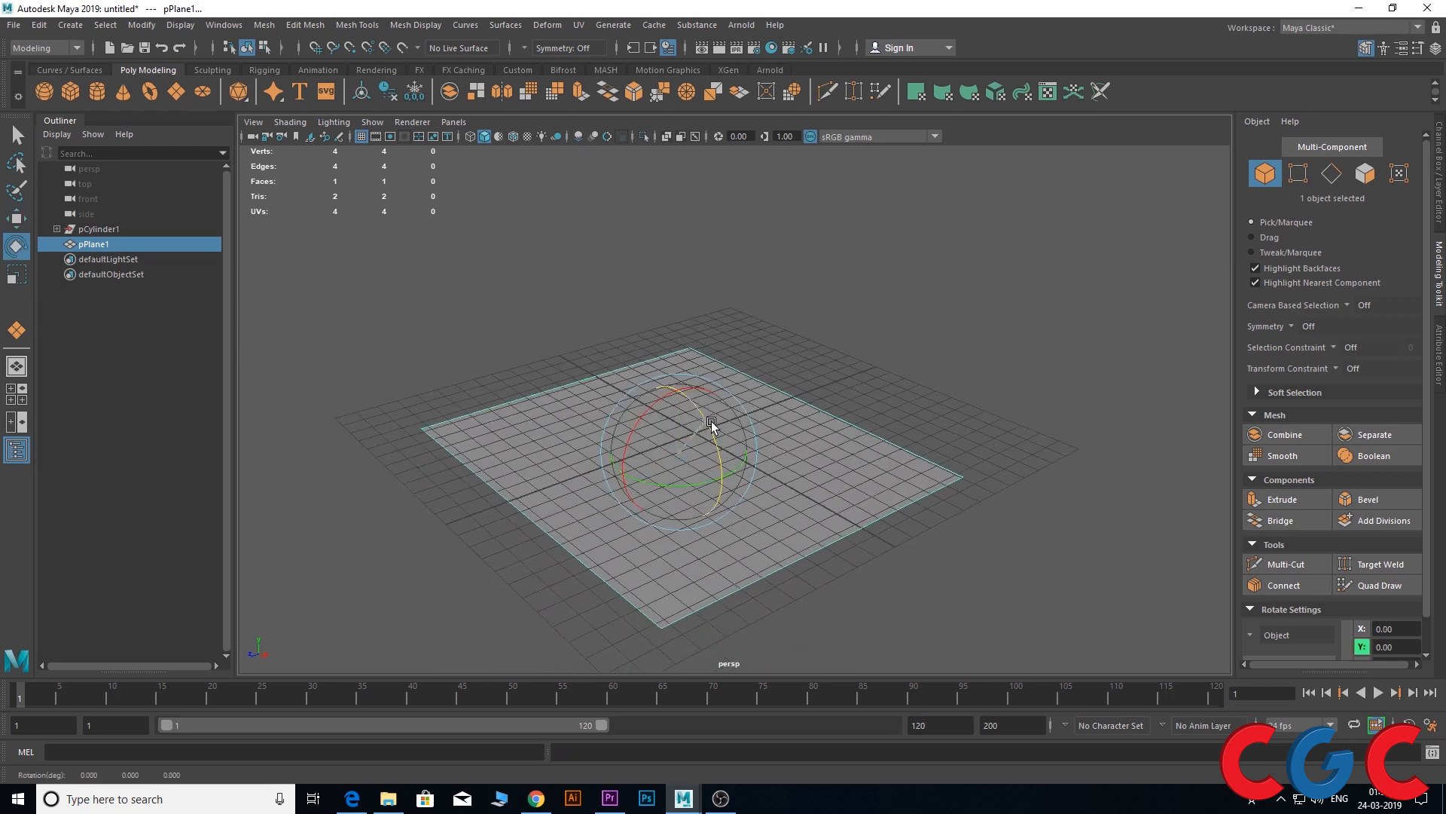
left_click_drag(705, 418, 859, 669)
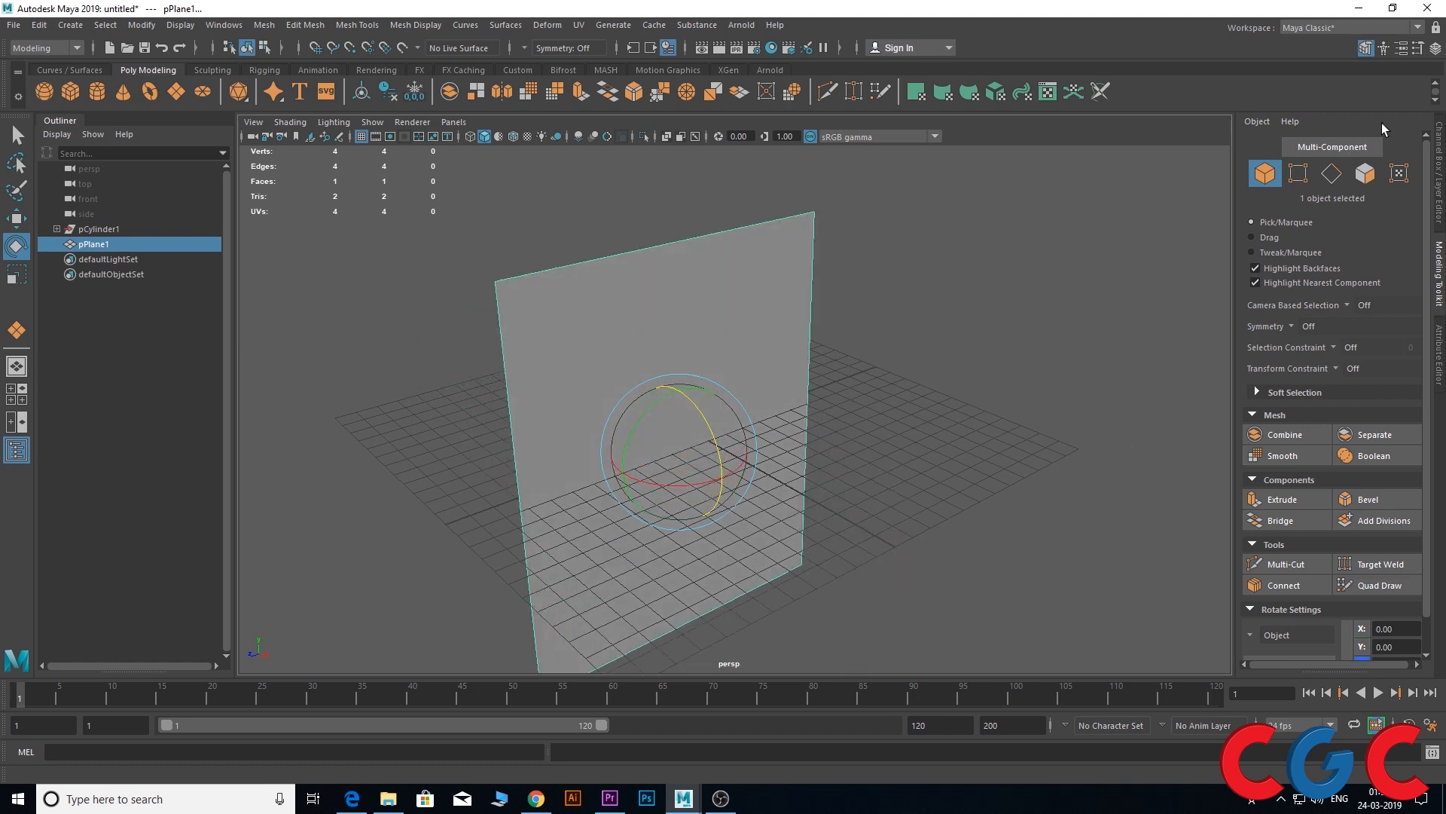
Show the plane's channel values and raise the plane to about 8.54 in Translate Y
left_click(1440, 151)
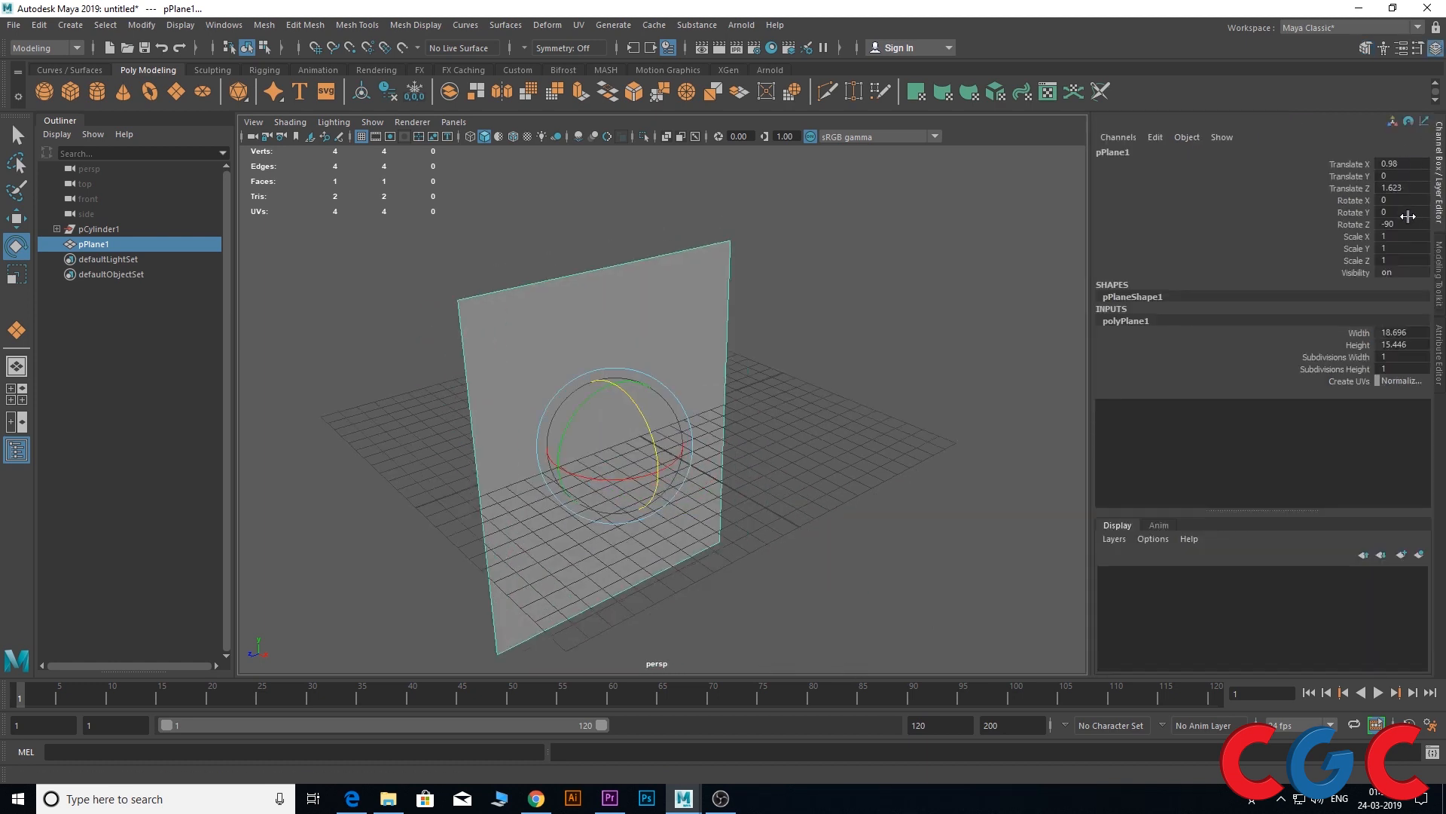
key("w")
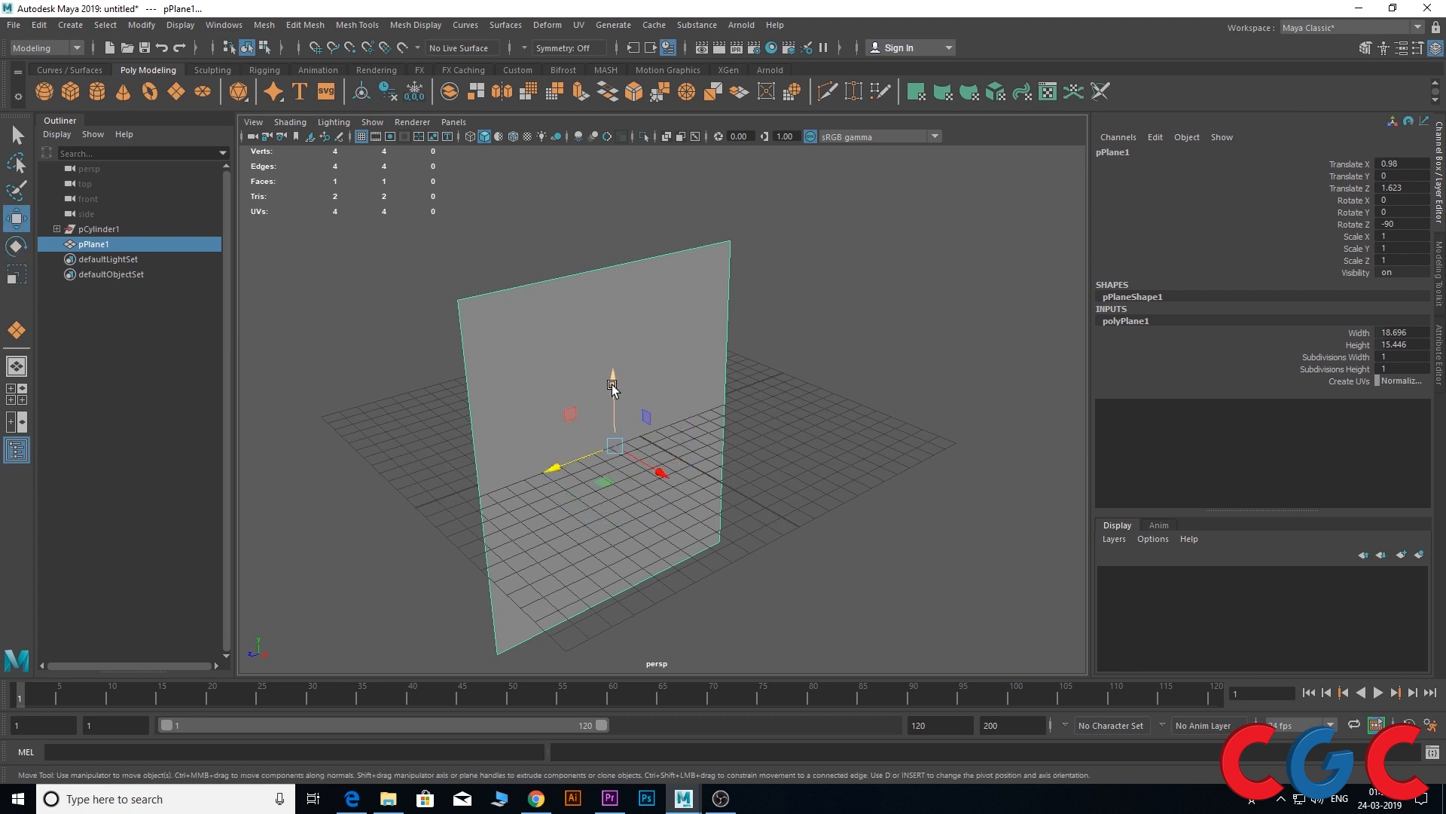
left_click_drag(611, 384, 609, 219)
scroll(629, 331, "down", 5)
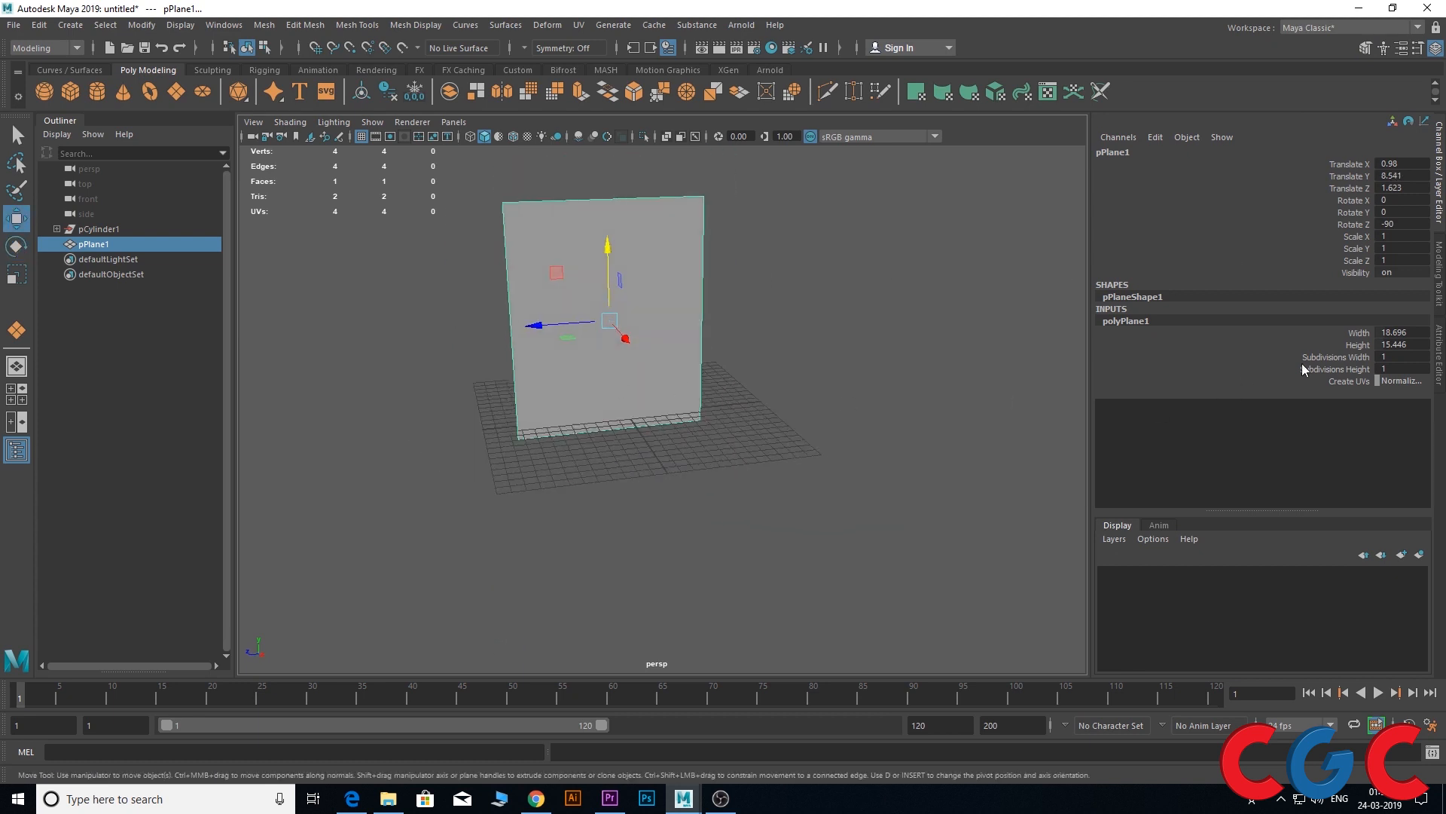
Set the plane's width and height to 20 and its width and height subdivisions to 6
double_click(1417, 332)
type("20")
key("Tab")
type("20")
key("Tab")
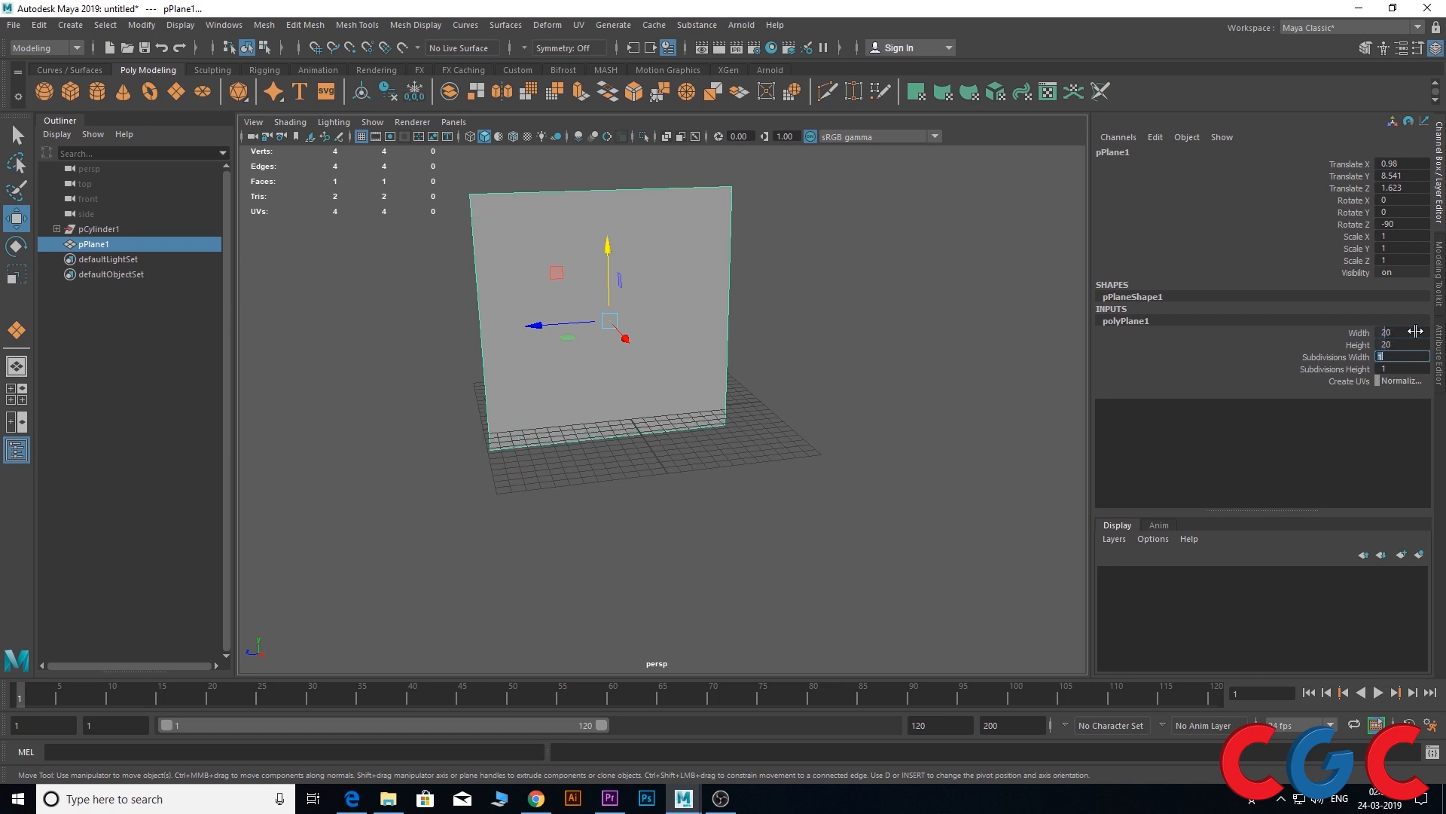
left_click(1318, 368)
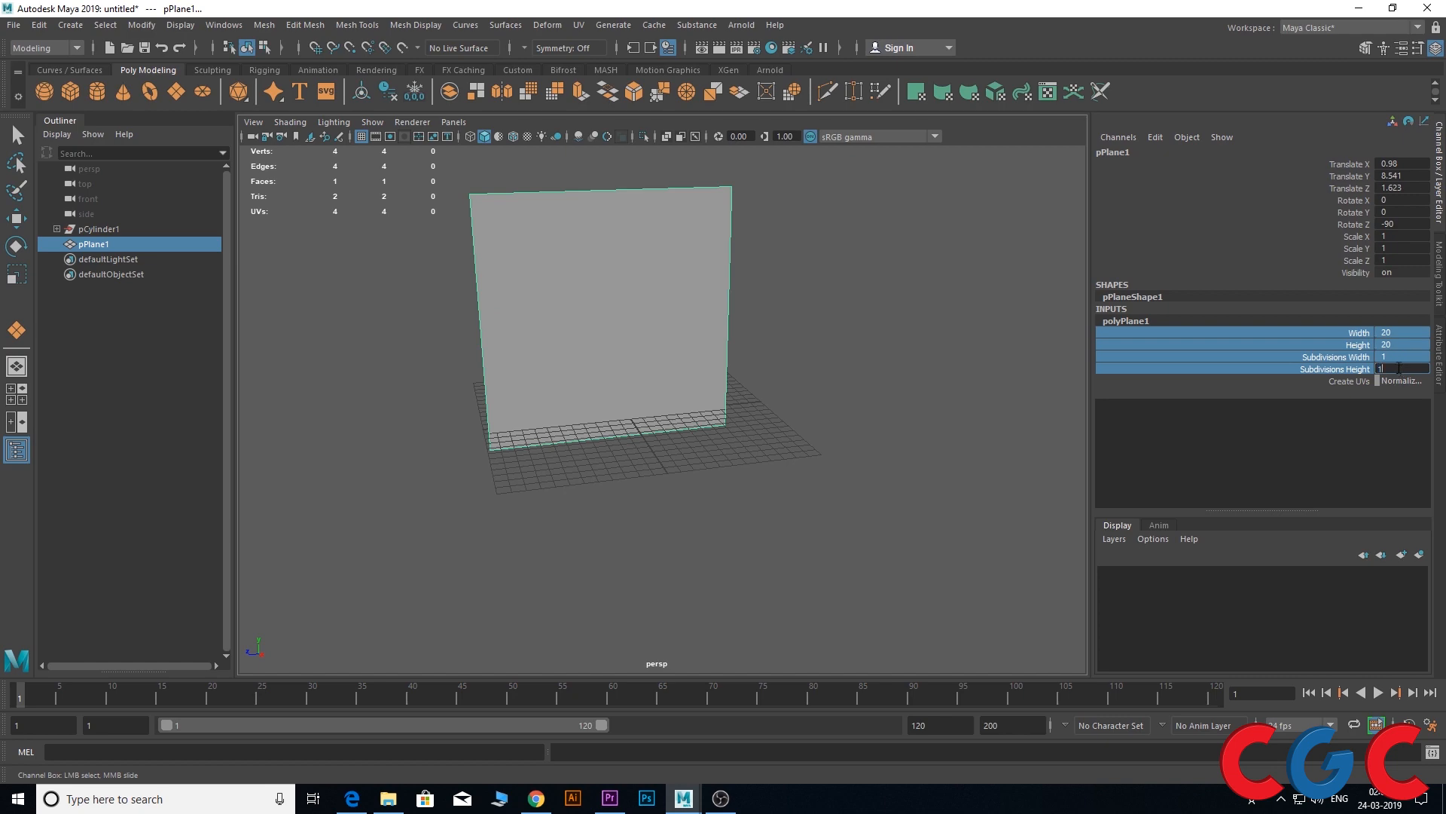
type("6")
key("Return")
Raise the plane in the side view to about 9.79 in Translate Y and return to the perspective view
key("w")
key("space")
key("space")
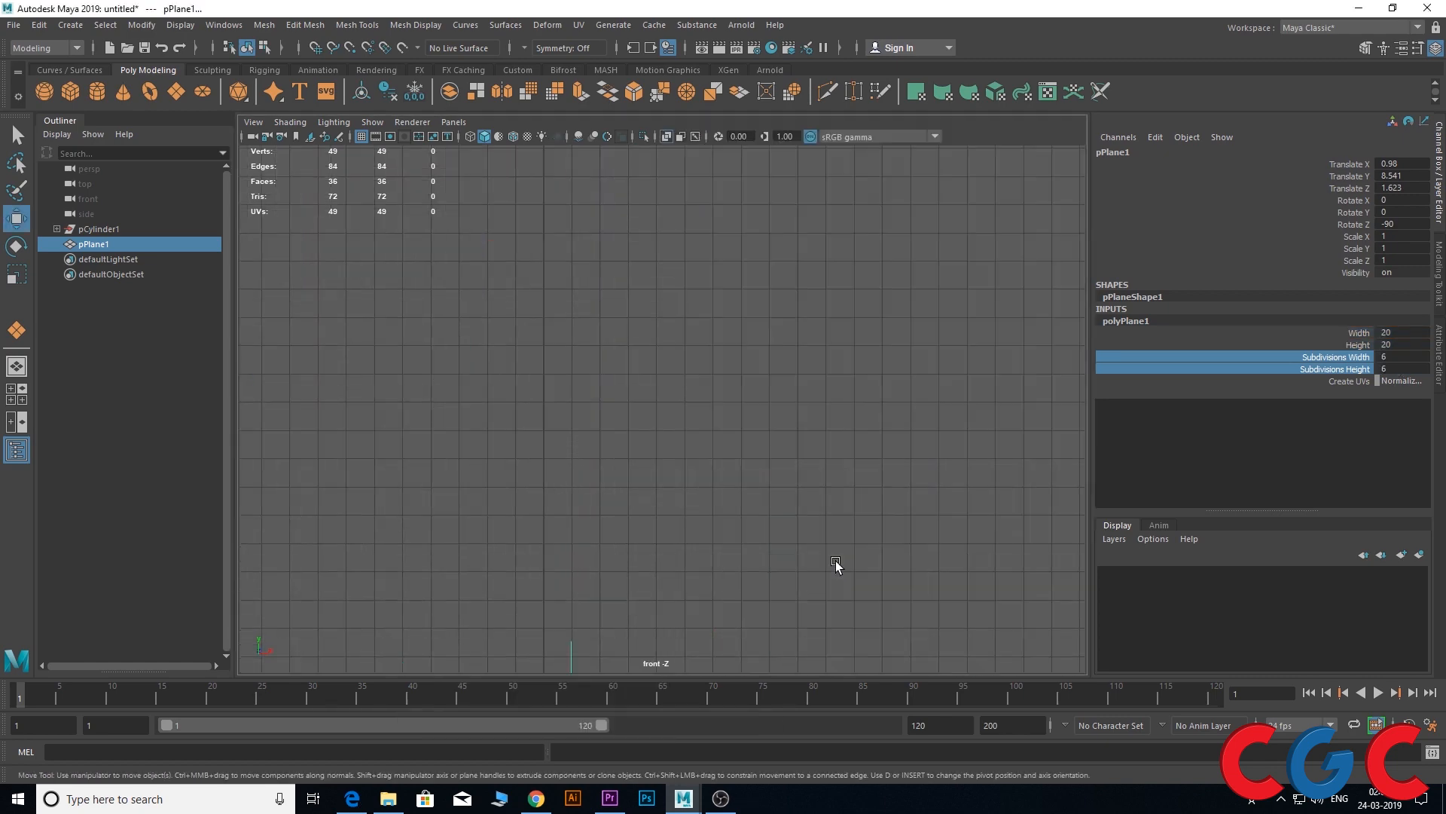
key("space")
left_click_drag(803, 553, 801, 517)
scroll(801, 516, "down", 3)
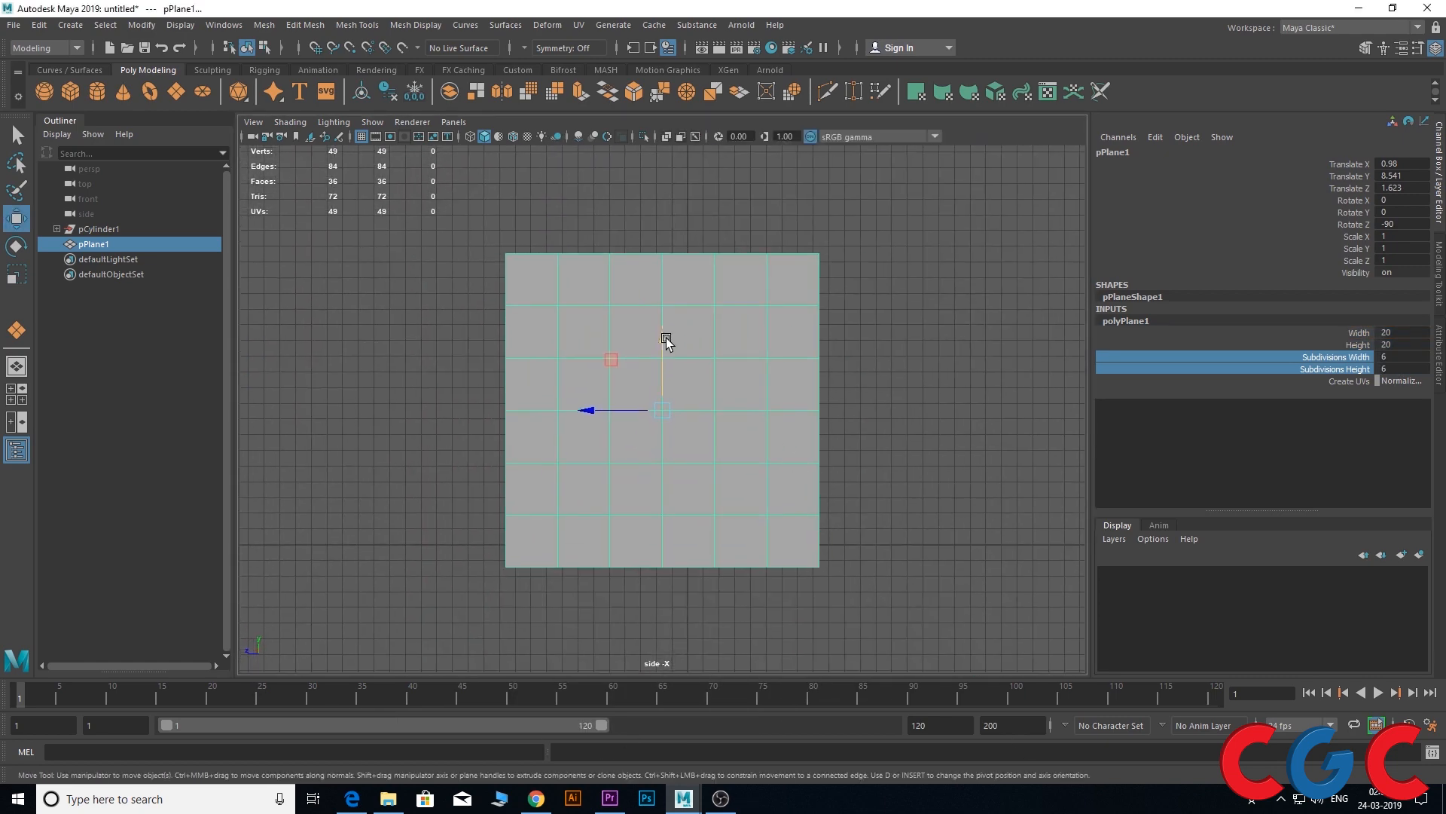
left_click_drag(666, 341, 667, 319)
key("space")
key("space")
scroll(763, 442, "down", 2)
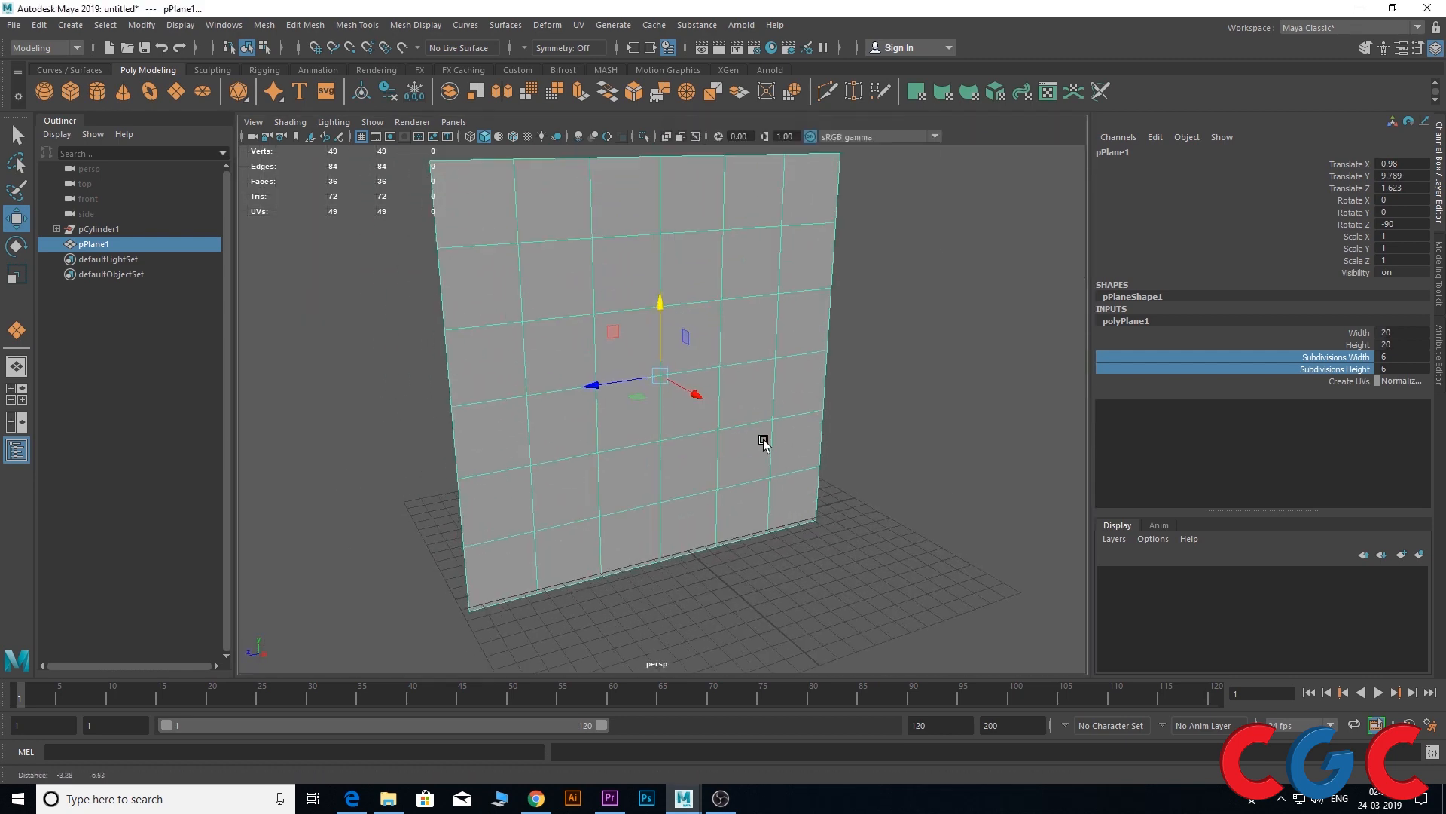
middle_click_drag(763, 442, 784, 469, "alt")
scroll(633, 276, "up", 3)
left_click_drag(649, 288, 608, 281, "alt")
middle_click_drag(627, 262, 646, 333, "alt")
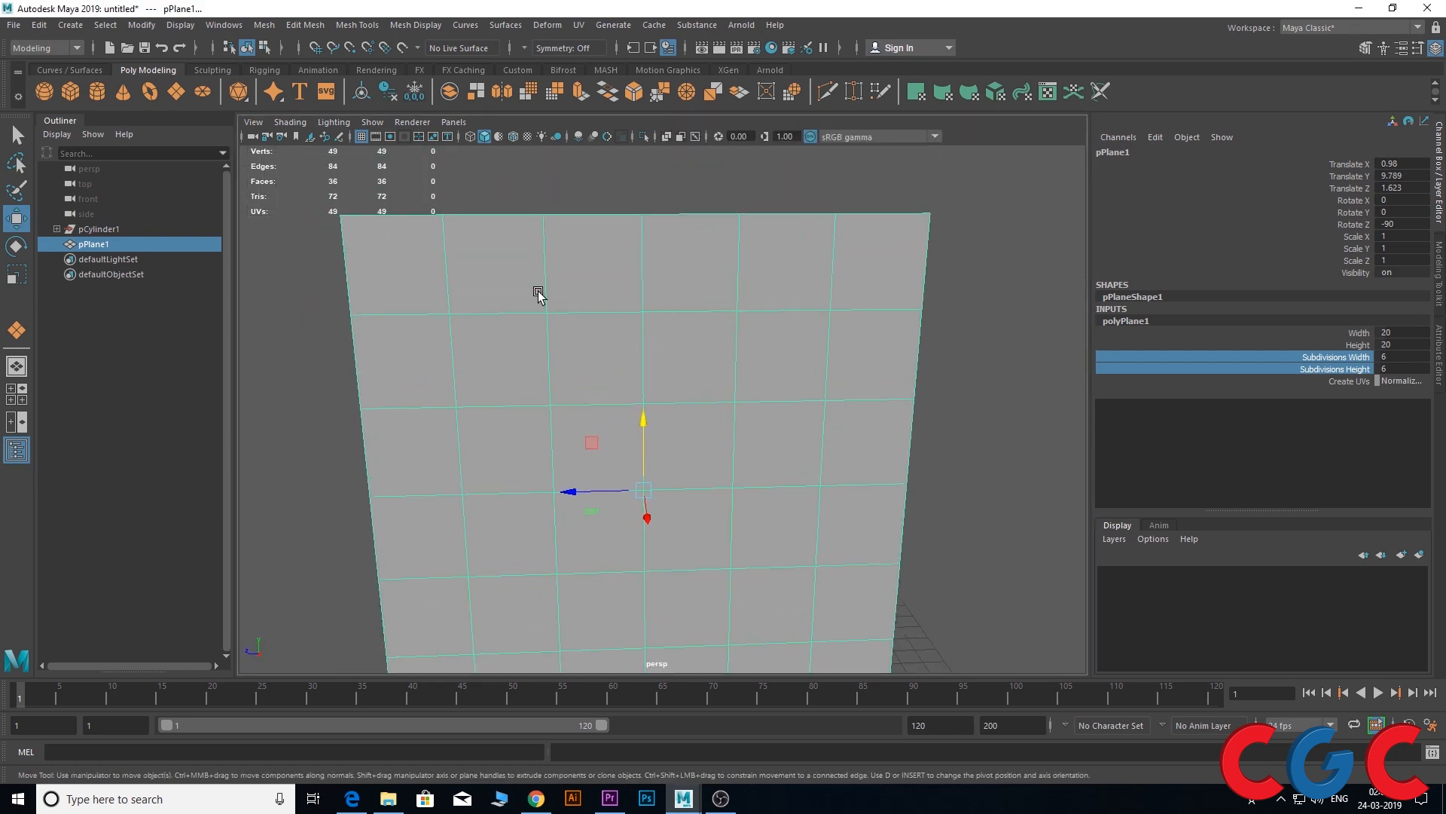
left_click_drag(538, 291, 545, 336, "alt")
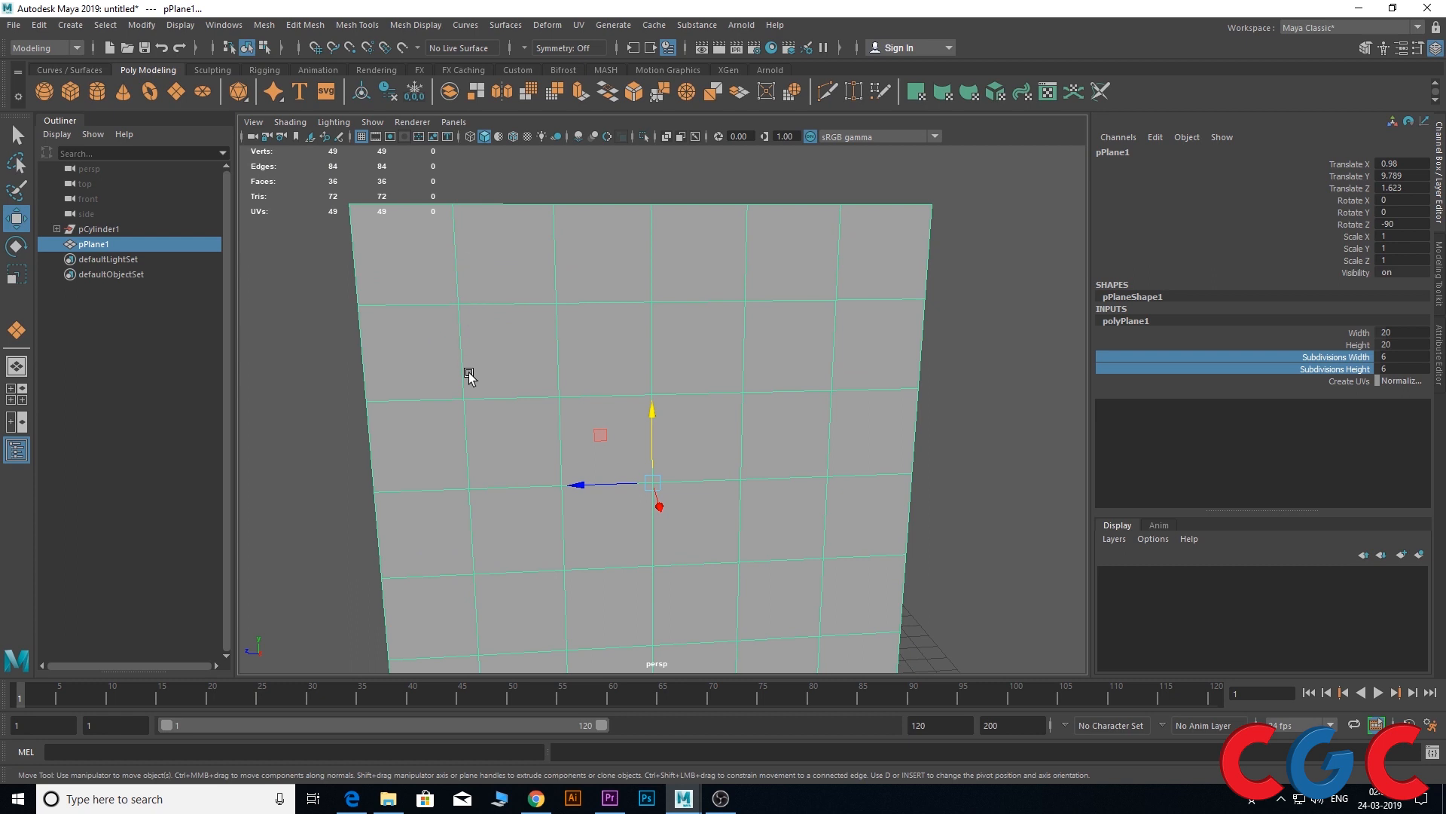
left_click_drag(503, 572, 549, 323, "alt")
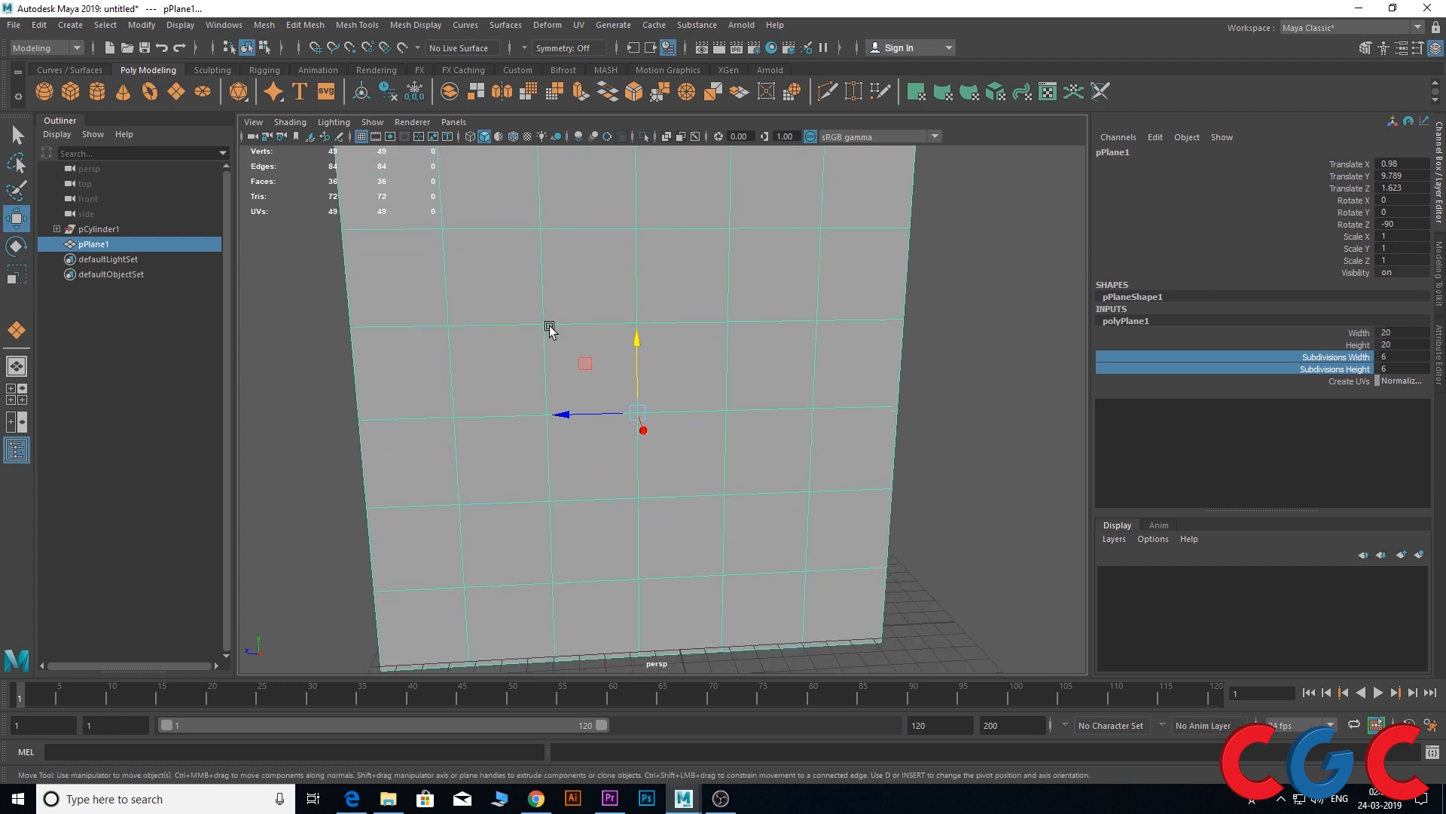
right_click(566, 248)
right_click_drag(567, 248, 484, 233)
left_click(449, 325)
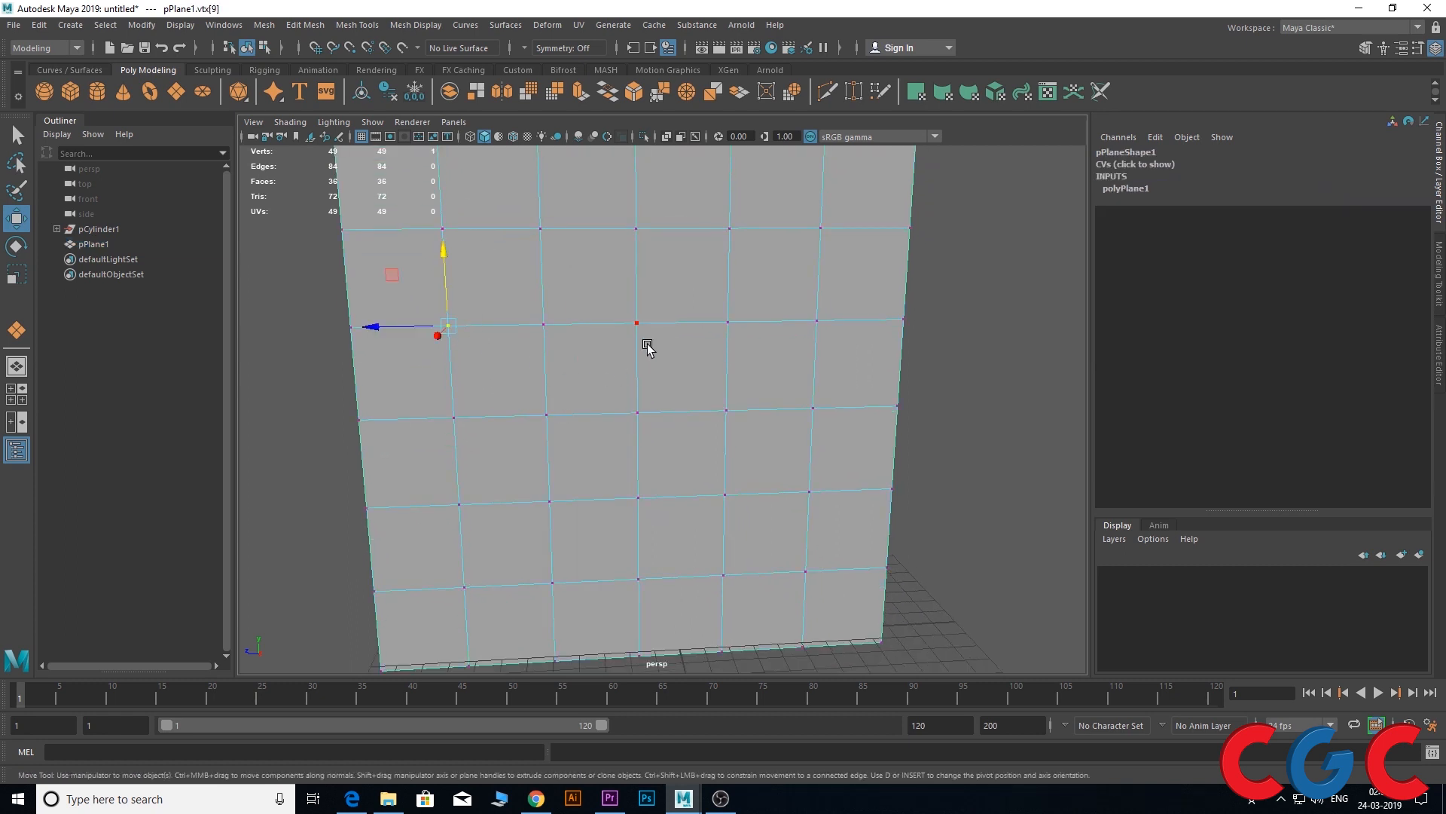
scroll(617, 364, "down", 4)
key("F8")
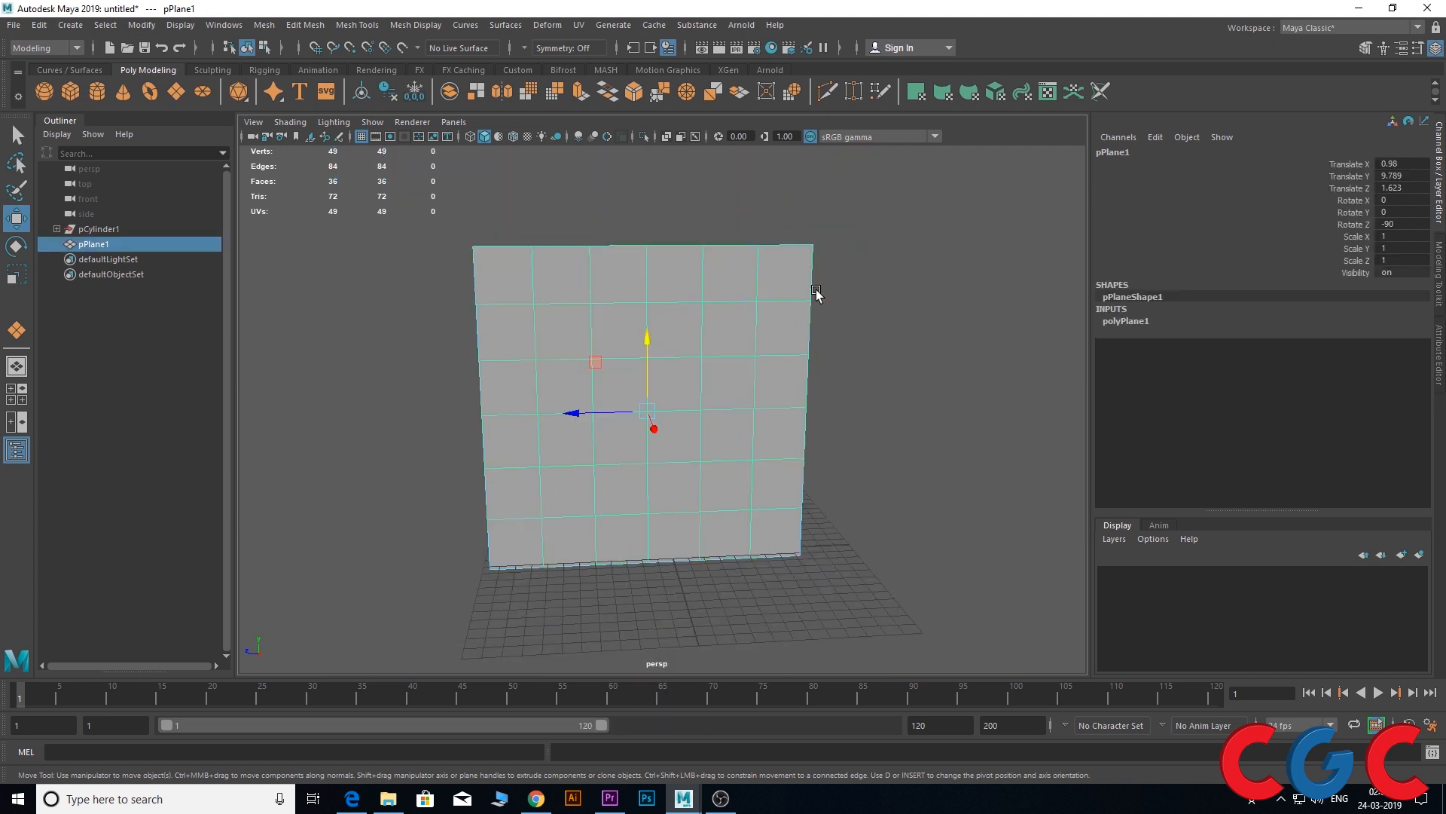
Increase both the width and height subdivisions of the plane to 9
left_click(1122, 321)
left_click_drag(1326, 357, 1326, 369)
middle_click_drag(992, 468, 901, 449)
scroll(901, 449, "up", 3)
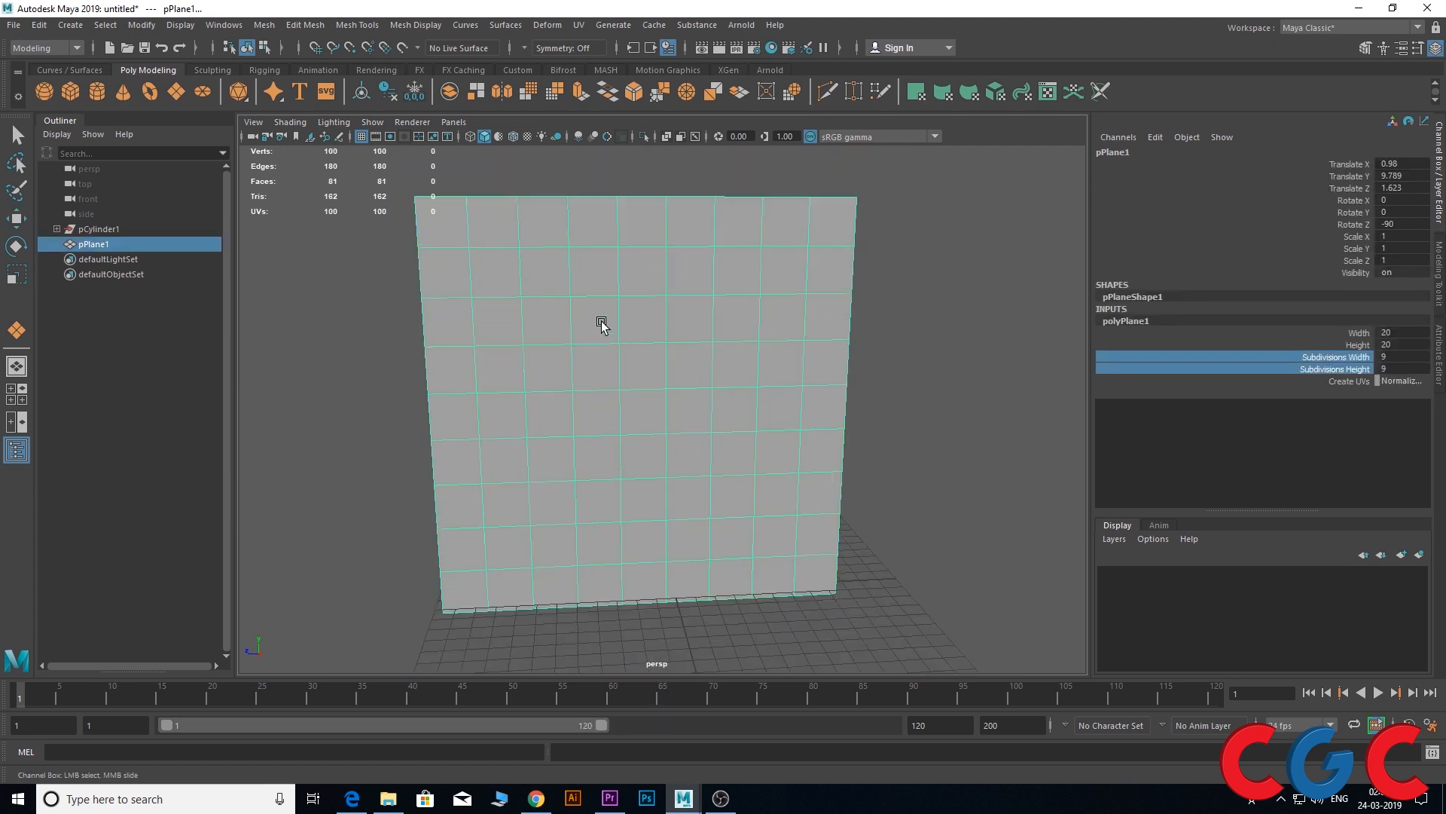
Select three neighbouring vertices in the plane's upper-left area and merge them at their centre
key("F9")
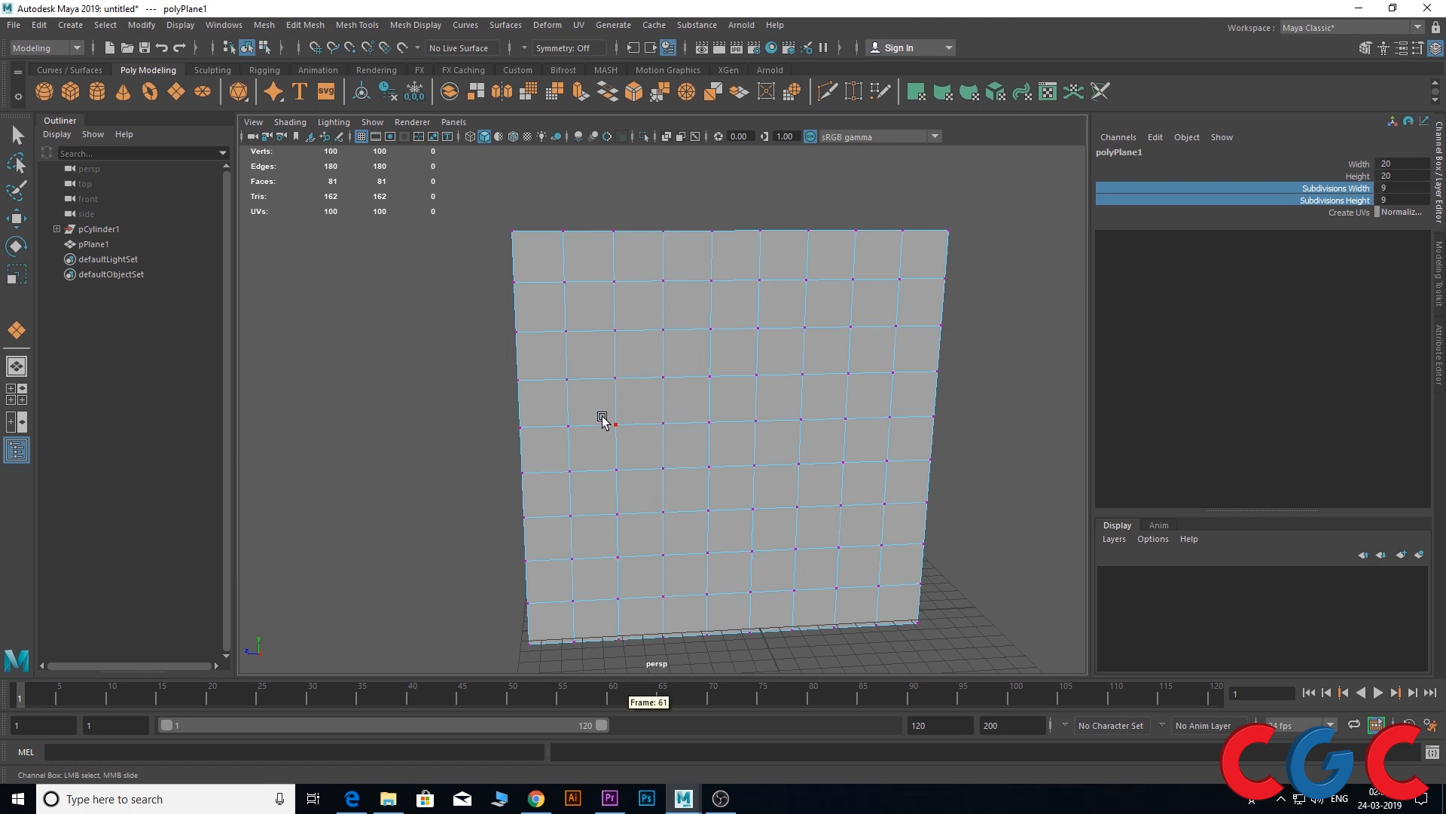
right_click(613, 301)
left_click_drag(685, 310, 567, 367)
key("w")
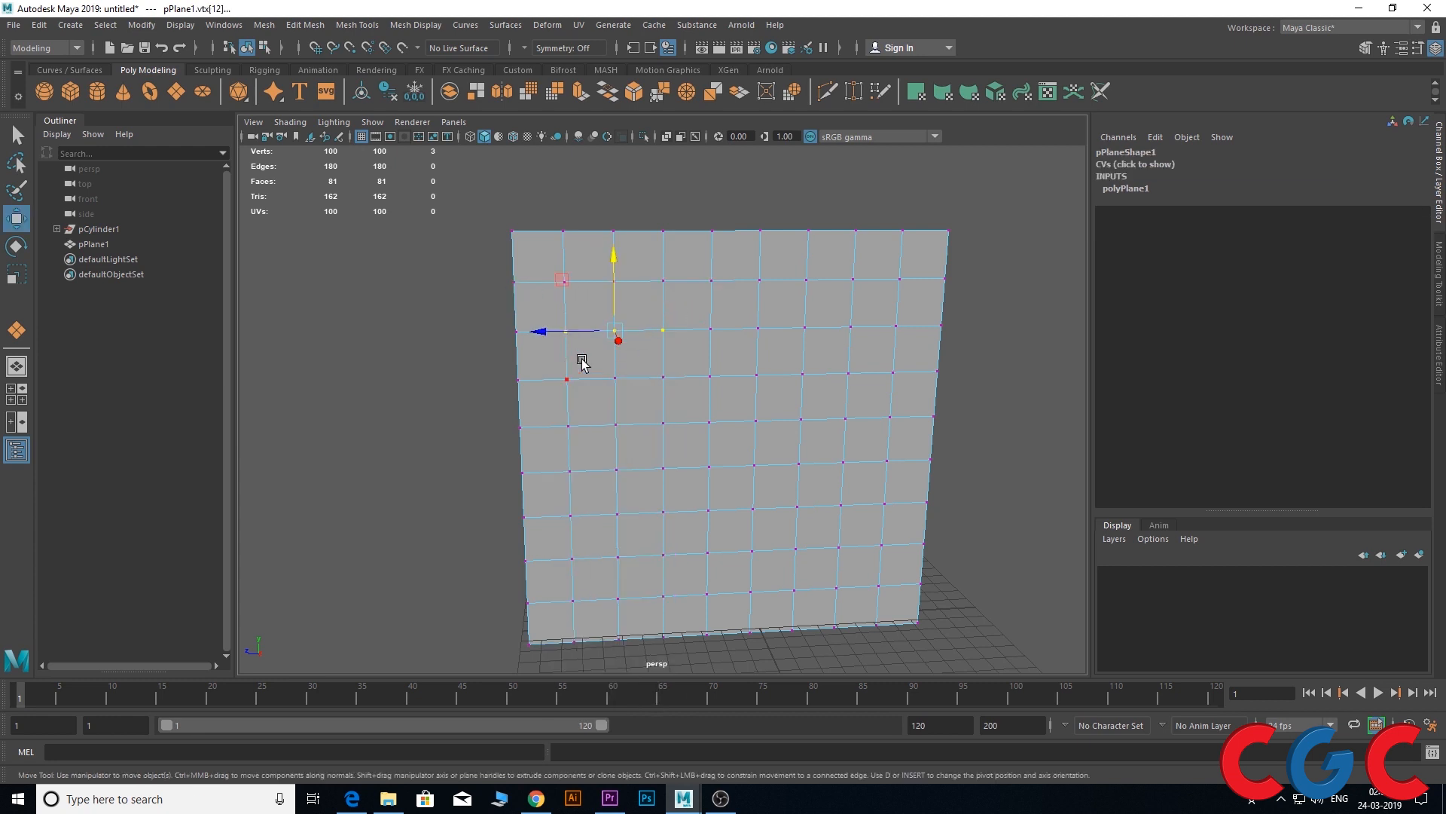
right_click(640, 332)
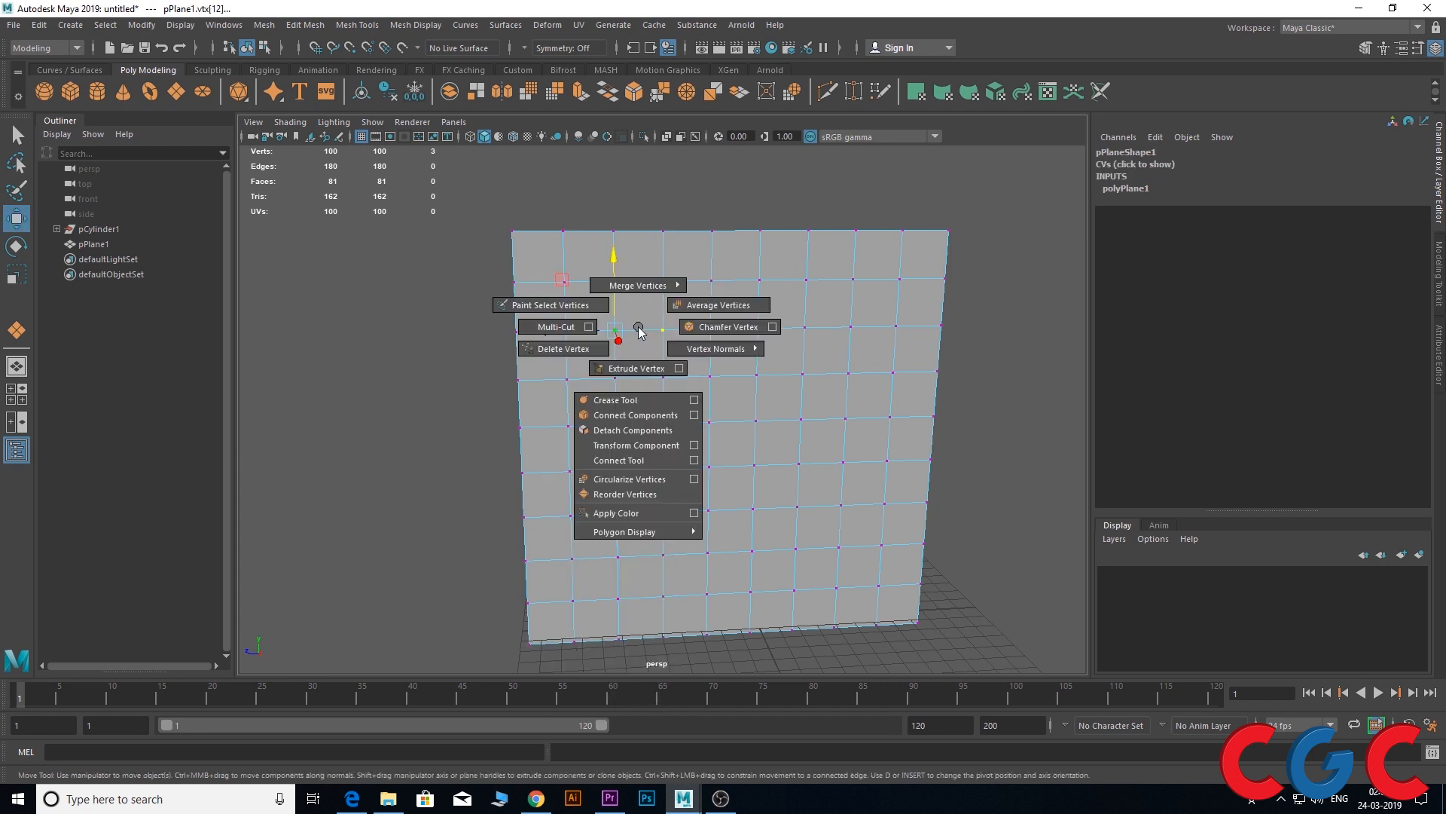
right_click_drag(640, 333, 640, 206)
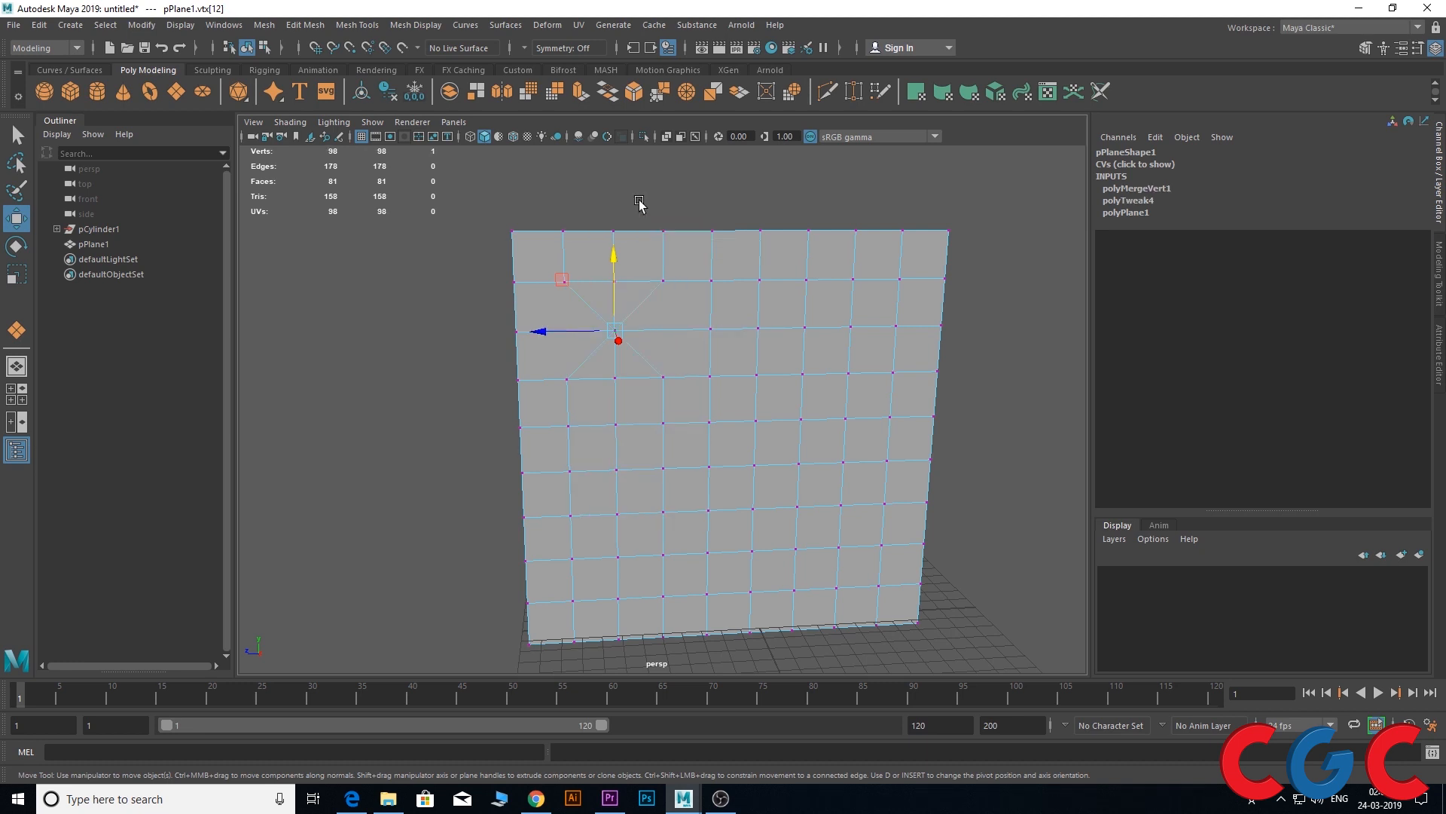
Delete the vertical edge above the merged vertex and the two diagonal edge lines running down from it
right_click(629, 322)
right_click_drag(629, 322, 639, 204)
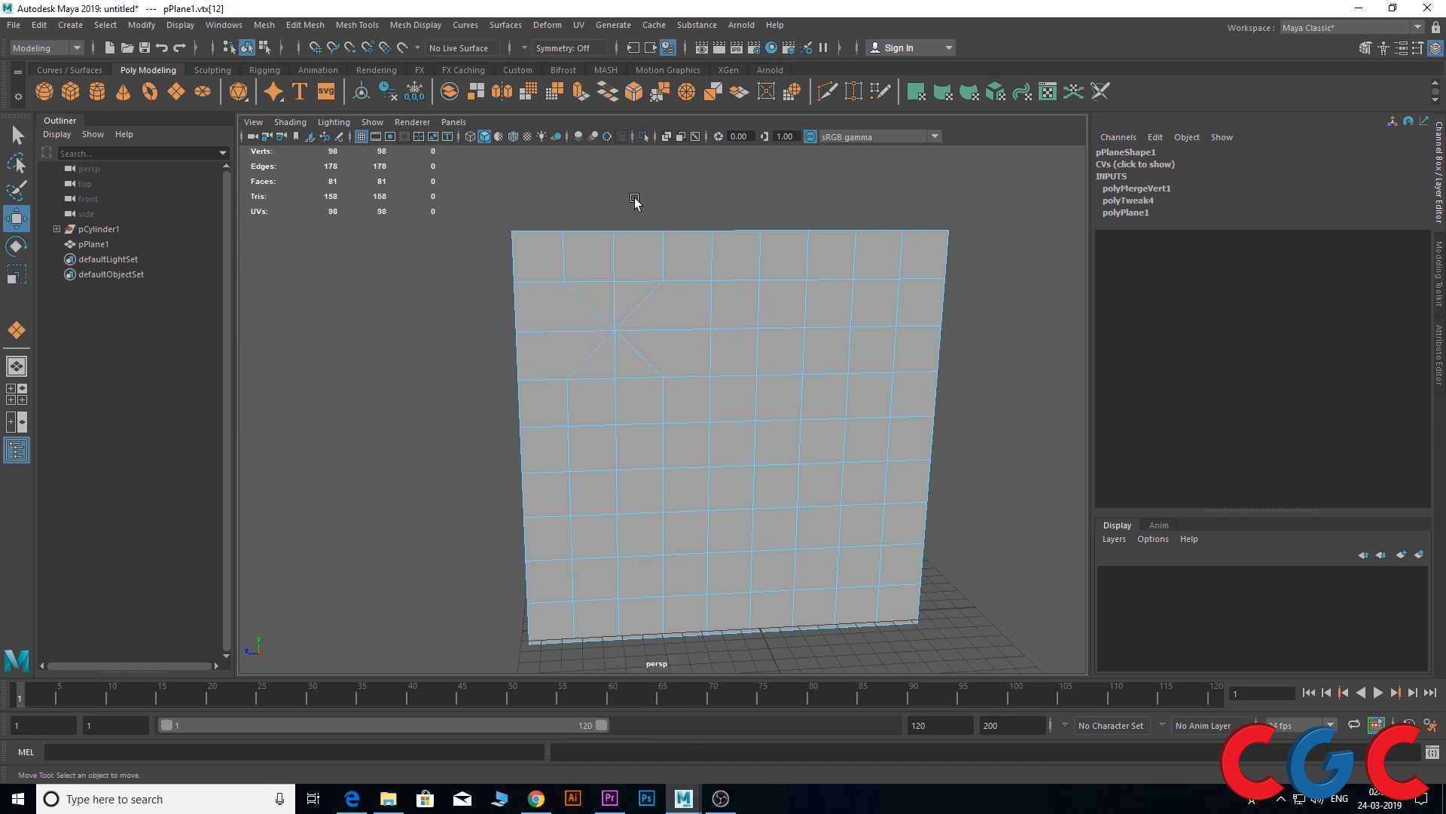
left_click(624, 303)
key("Delete")
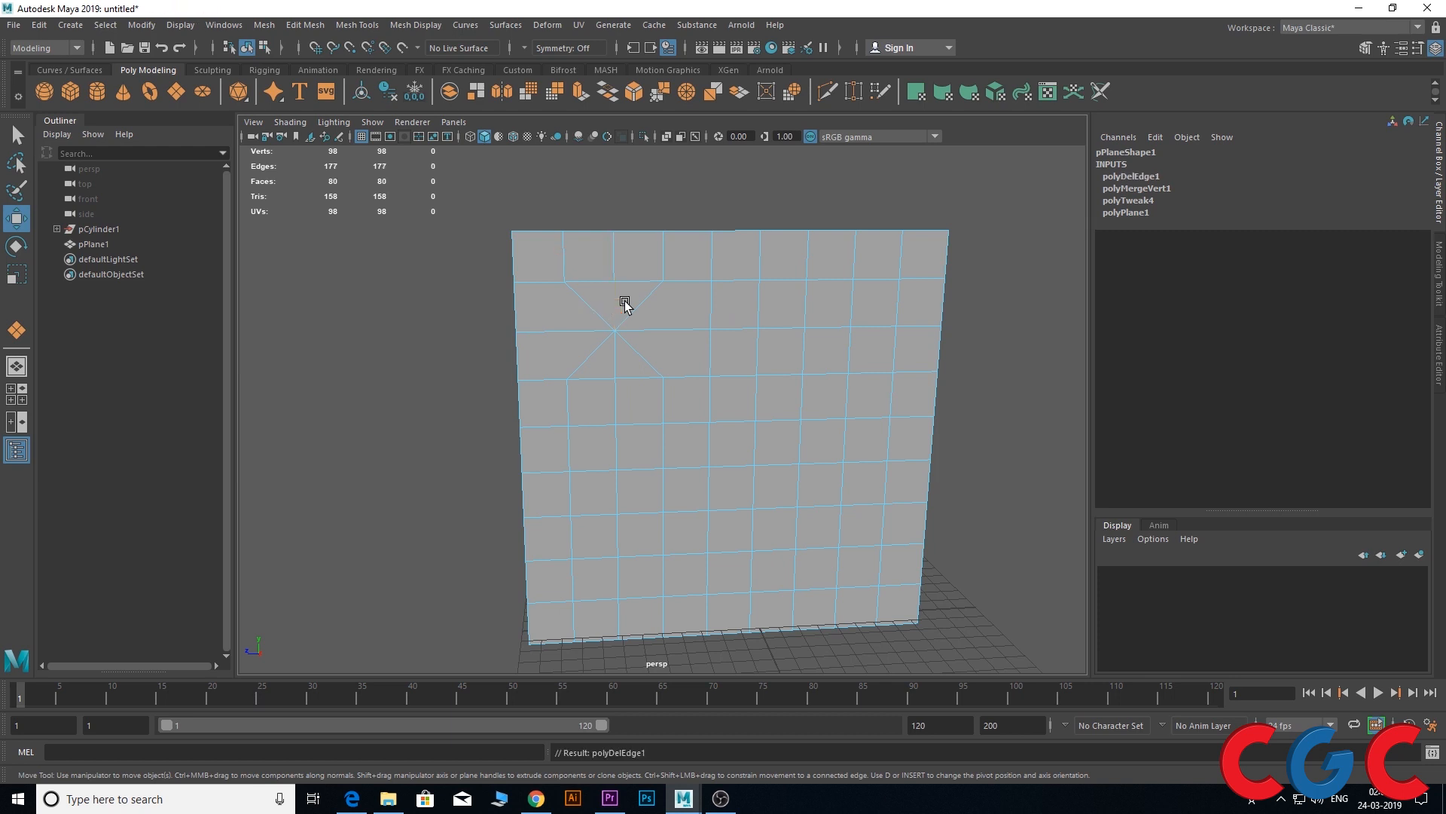
left_click(576, 365)
key("Delete")
double_click(646, 359)
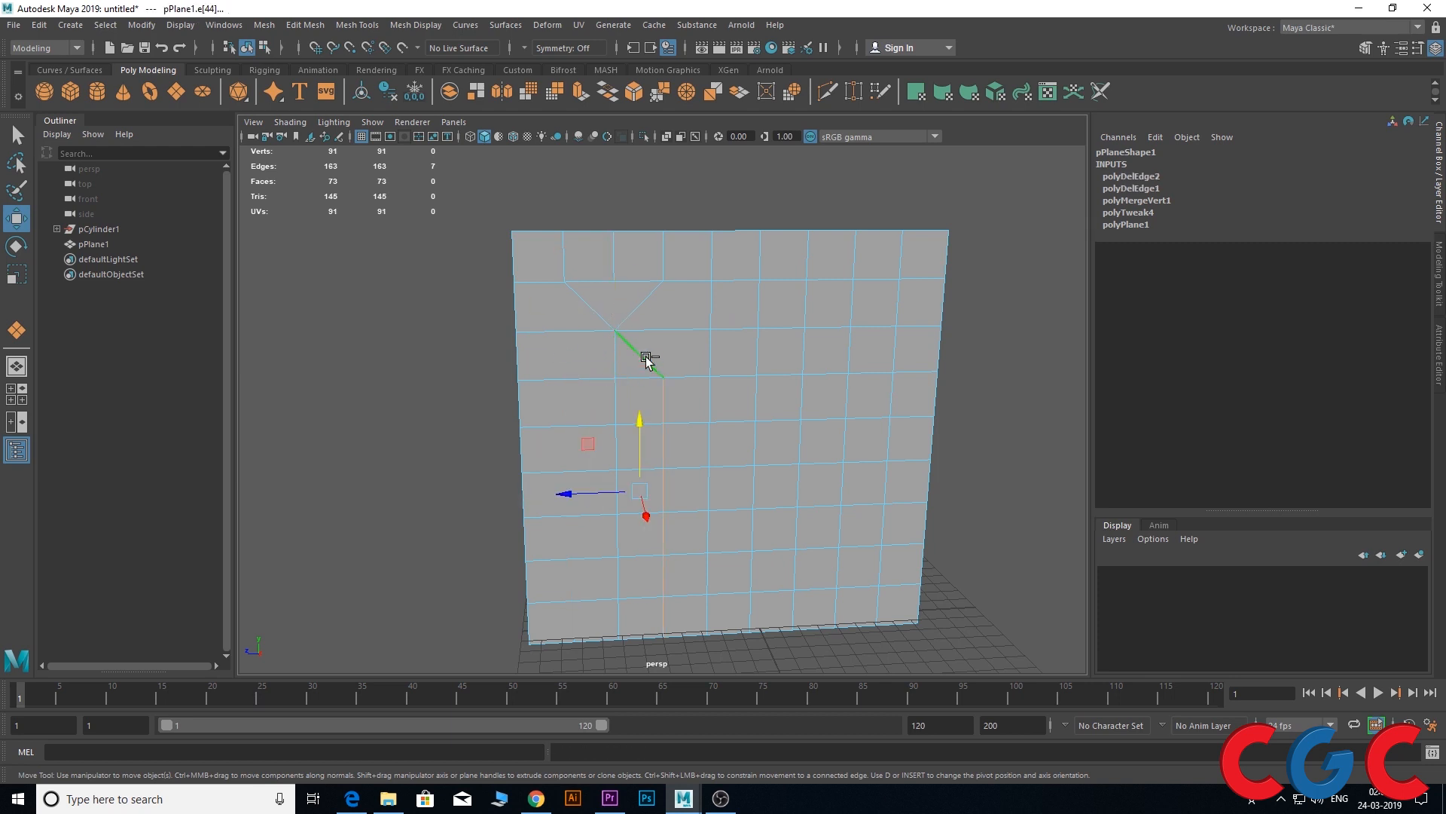
key("ctrl+Delete")
left_click_drag(670, 346, 654, 350, "alt")
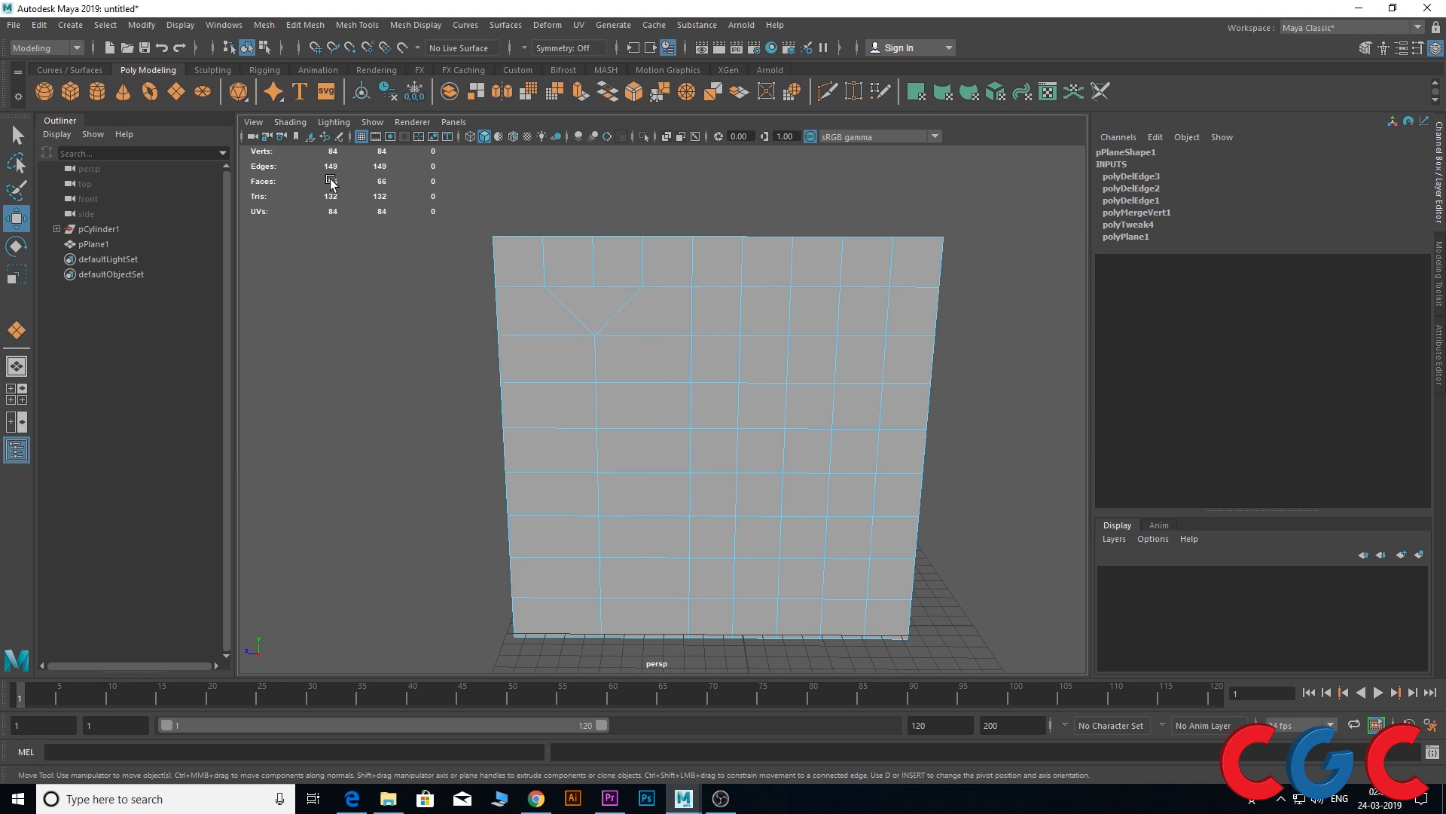
Undo the edge deletions, the vertex merge and the vertex selection on the plane
key("ctrl+z")
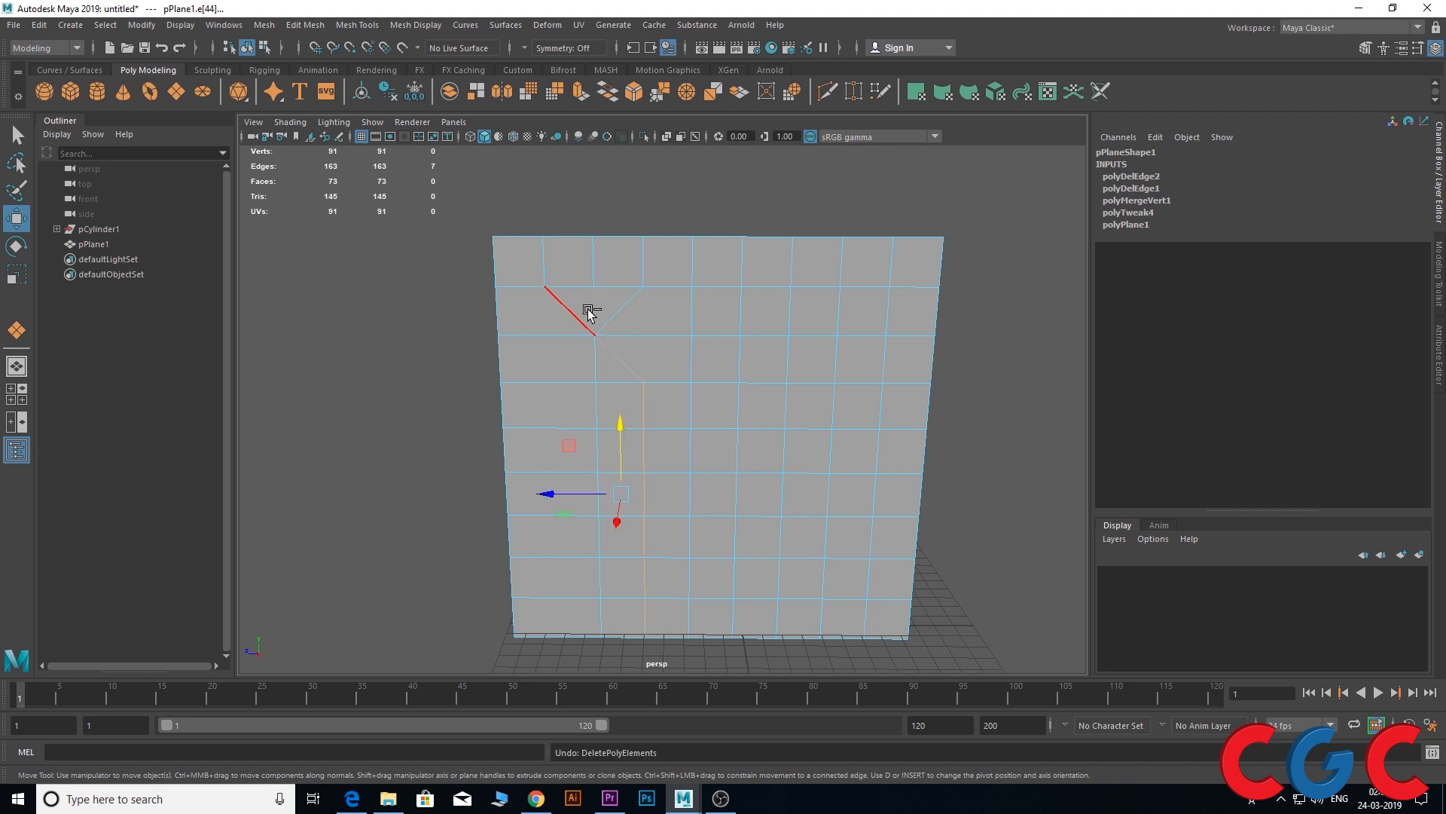
key("ctrl+z")
key("ctrl+z")
key("ctrl+z")
key("ctrl+z")
key("ctrl+z")
key("ctrl+z")
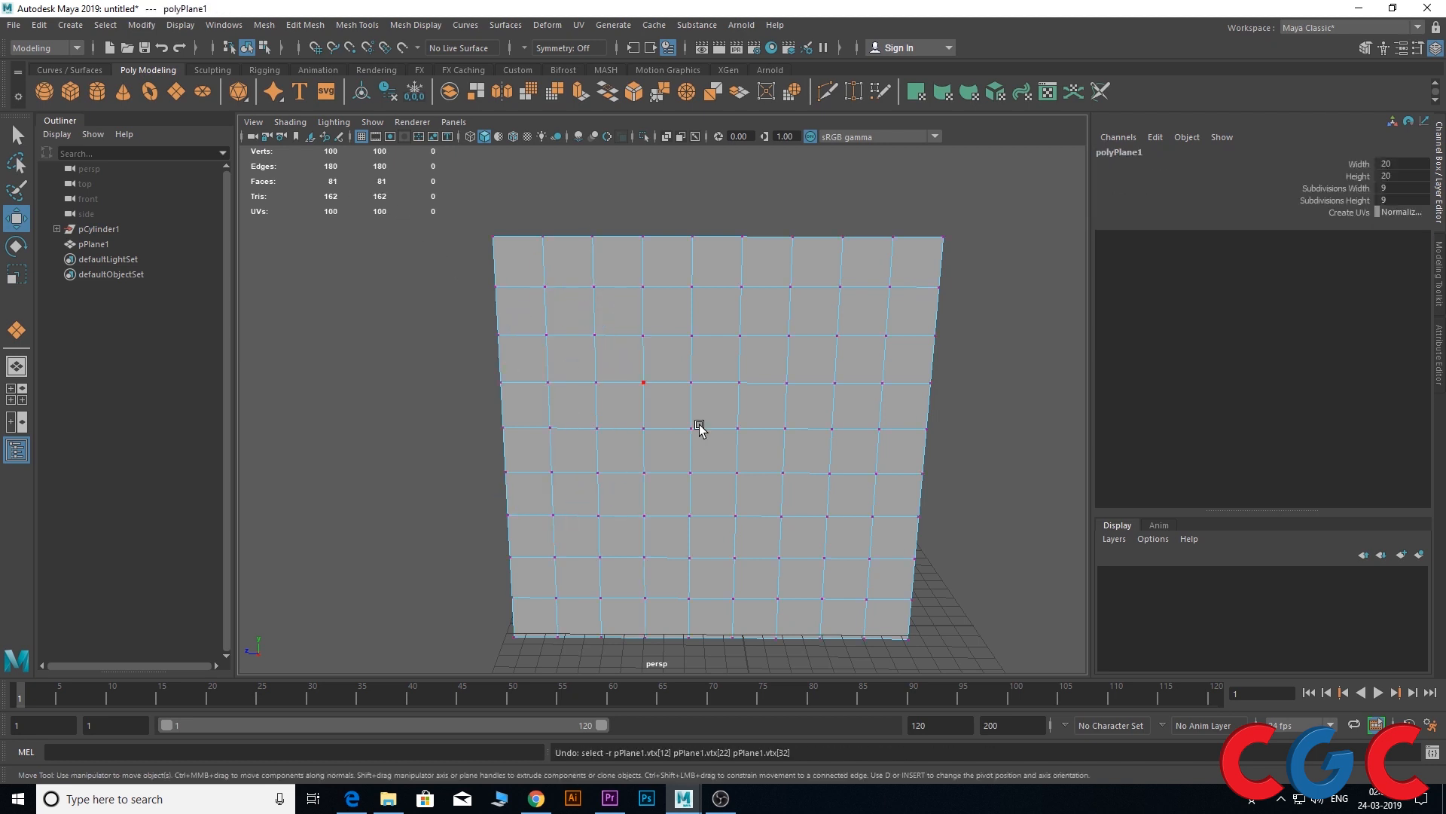
Merge three neighbouring vertices on the plane's third vertex row, near its upper-left corner, at their centre
middle_click_drag(668, 351, 645, 332, "alt")
right_click_drag(612, 269, 541, 269)
left_click_drag(635, 288, 519, 330)
right_click_drag(576, 332, 586, 257, "shift")
Delete the redundant edge lines below the merged vertex, leaving one vertical line, and remove the short vertical edge directly above it
left_click(571, 342)
double_click(571, 341)
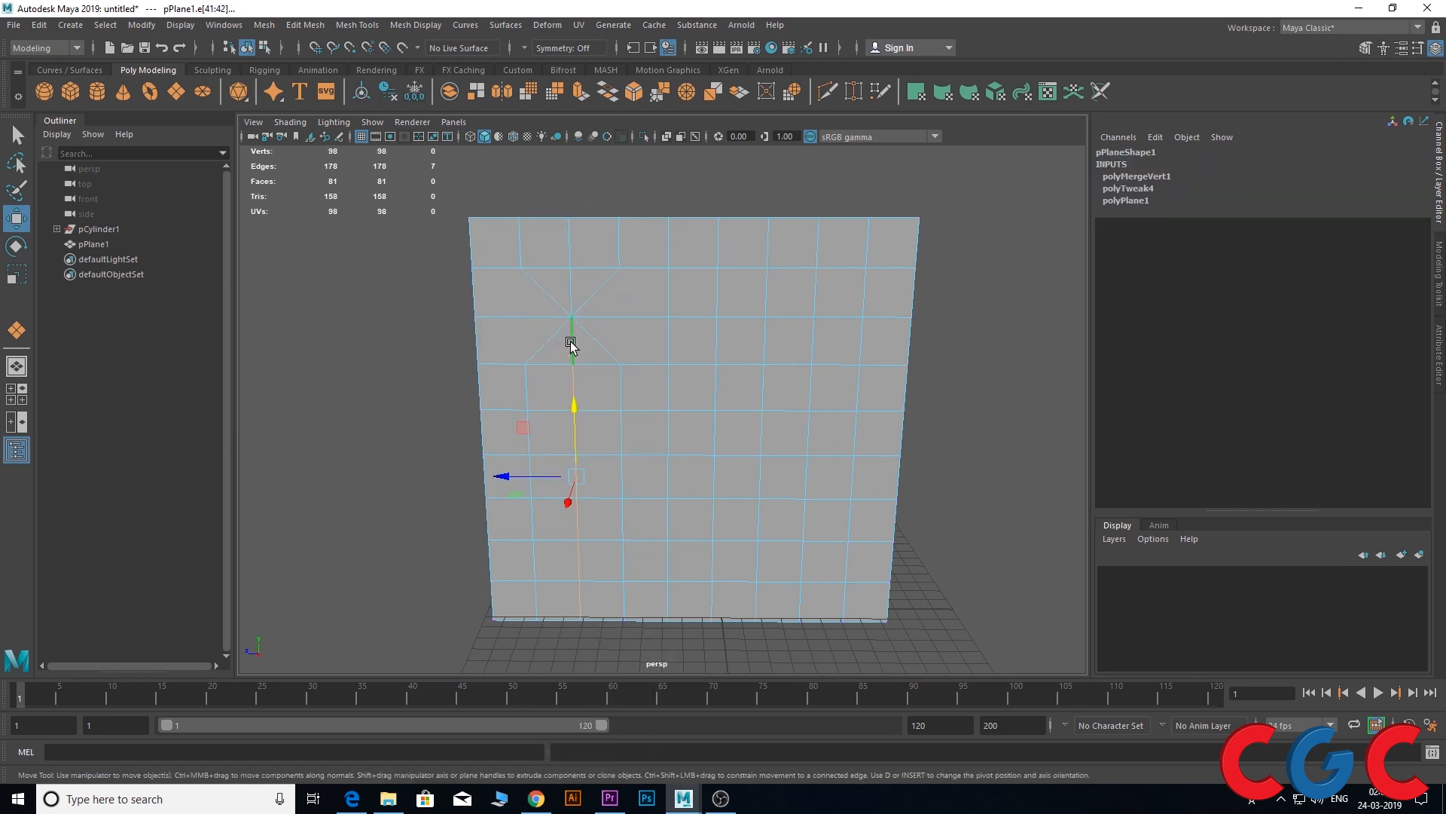
key("Delete")
left_click(608, 337)
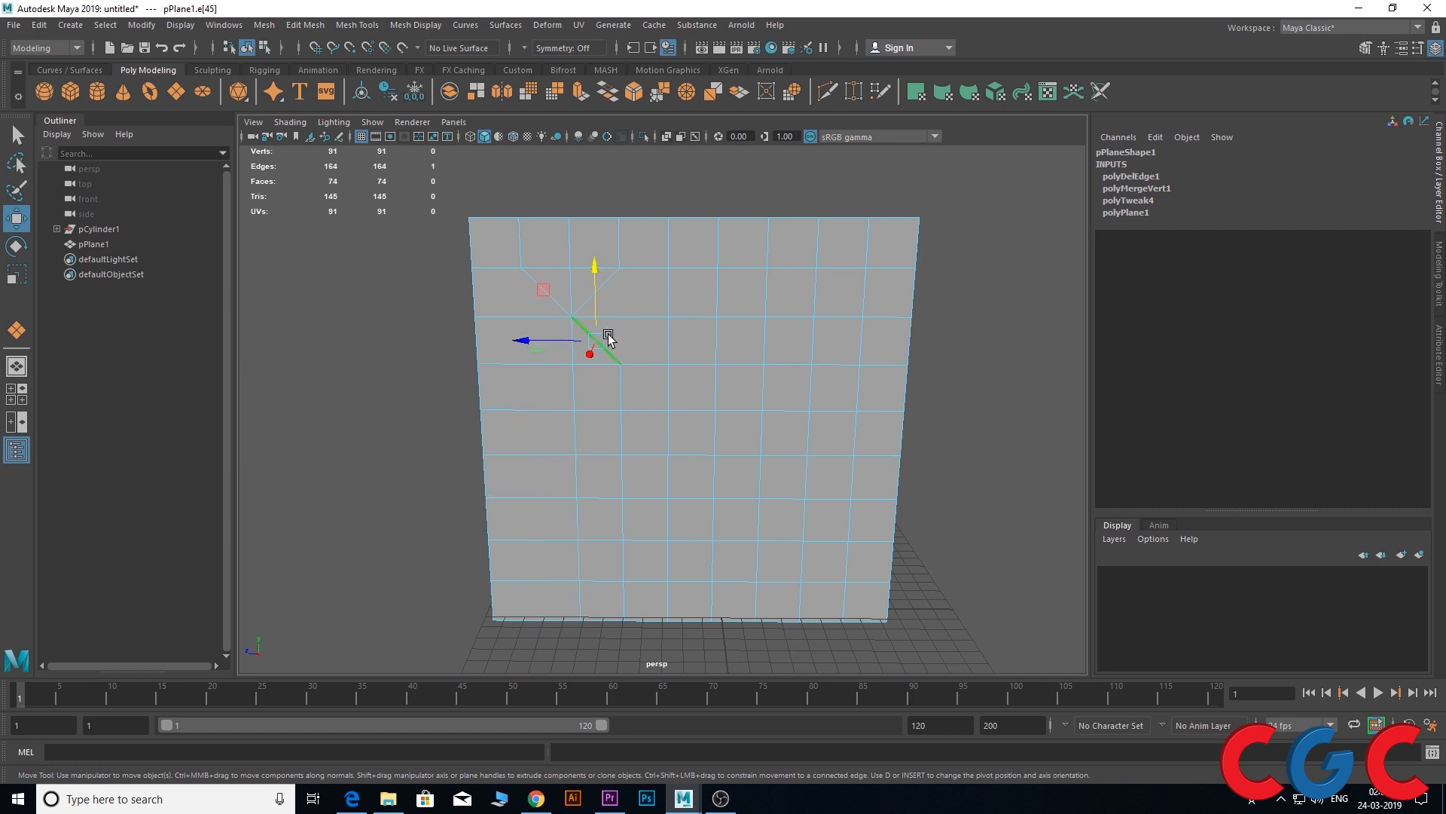
double_click(608, 337)
key("Delete")
left_click(571, 293)
key("Delete")
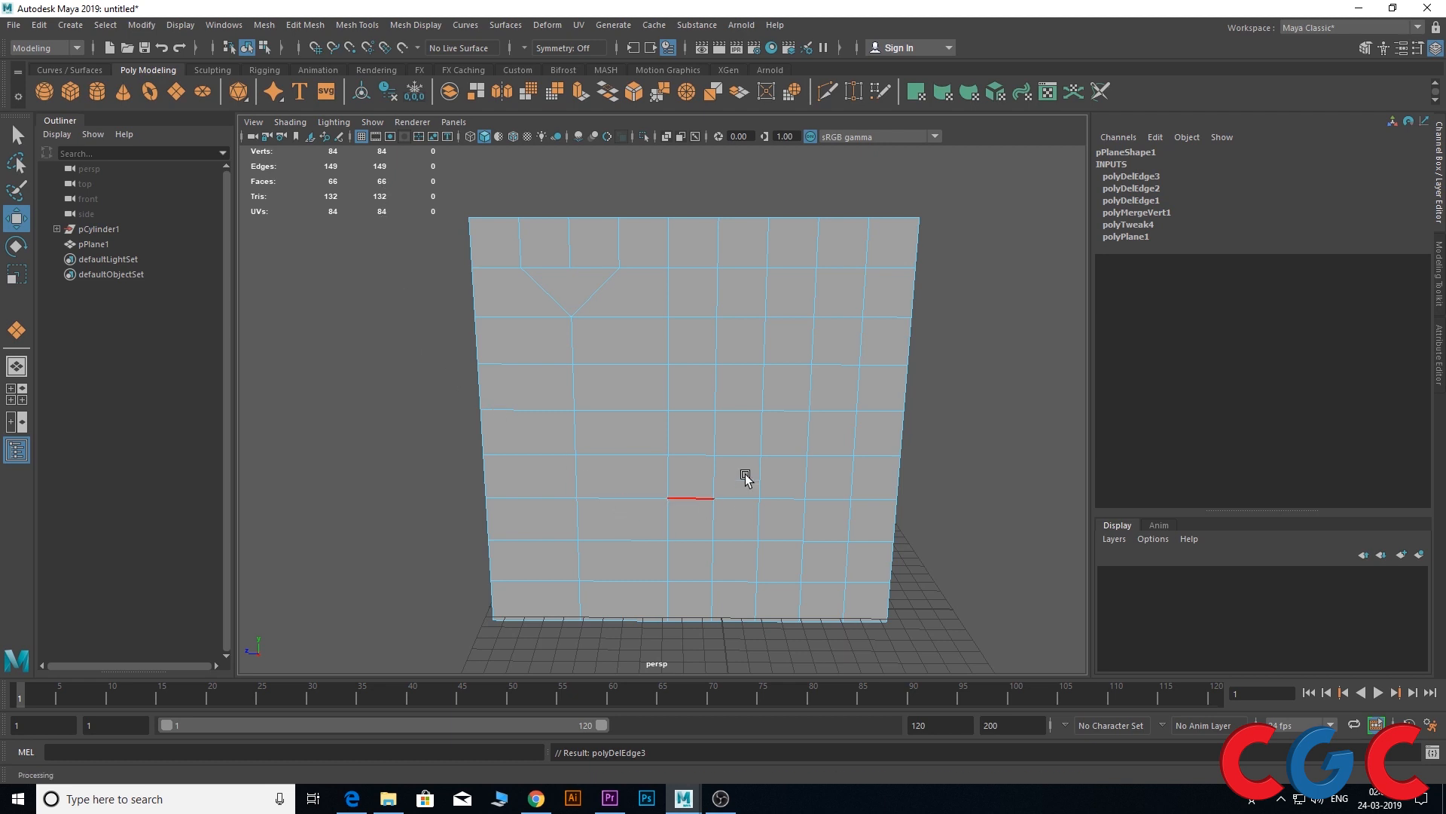
With Multi-Cut, cut a trapezoid-shaped path between two vertices of the second vertex row, passing through two edge midpoints in the second face row
middle_click_drag(743, 478, 661, 467, "alt")
right_click(675, 294, "shift")
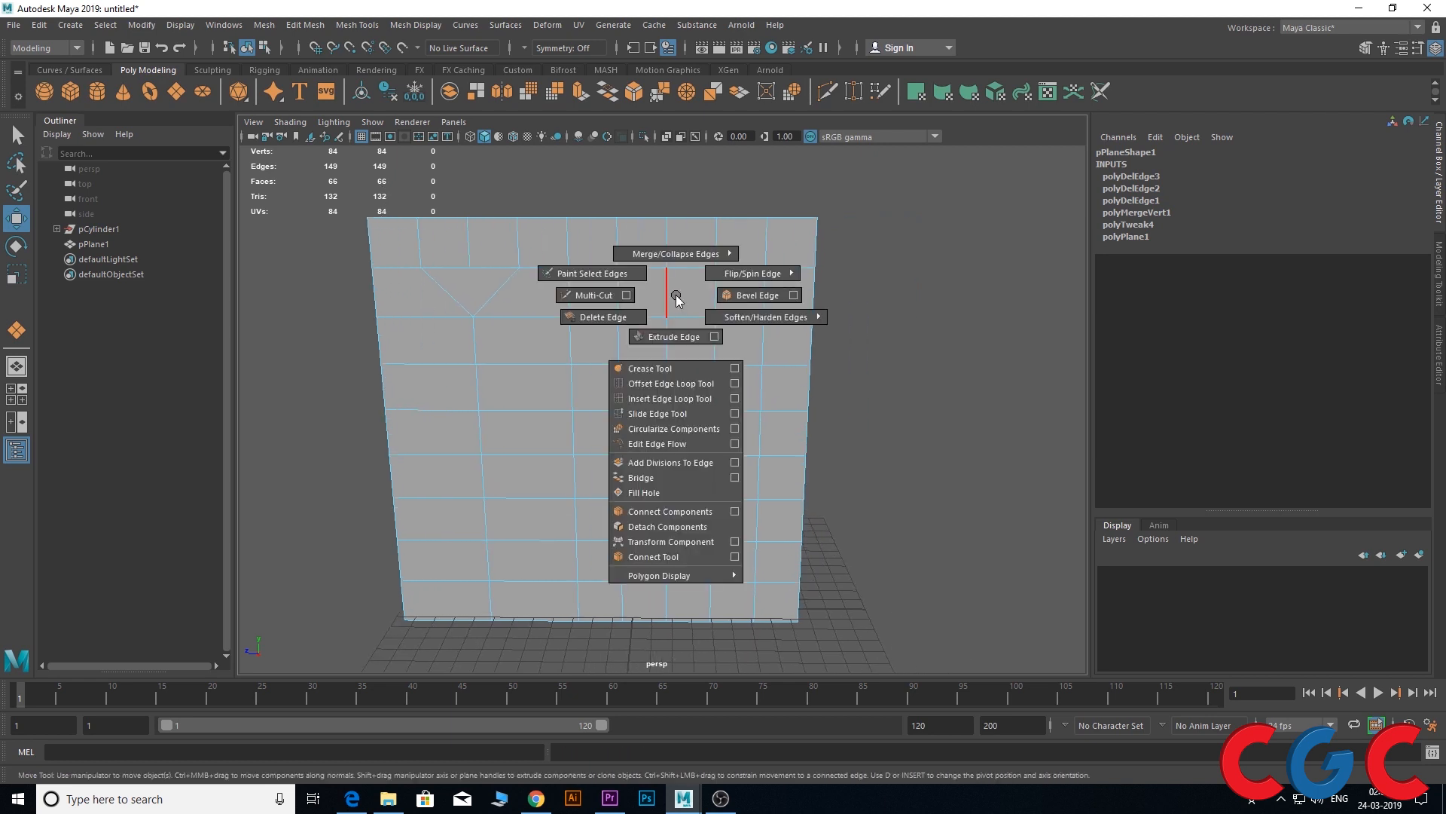
left_click(626, 295)
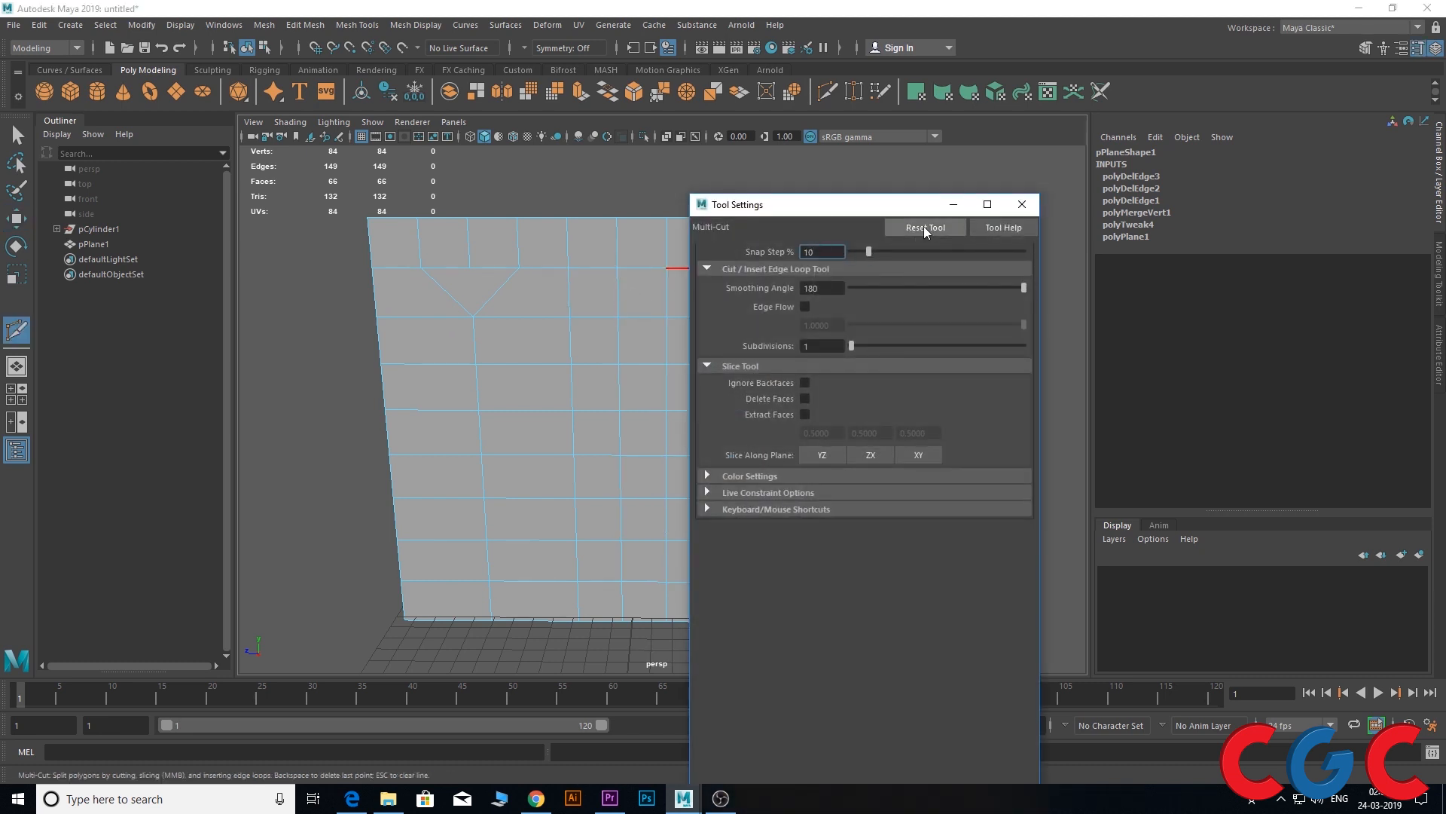
left_click(1021, 206)
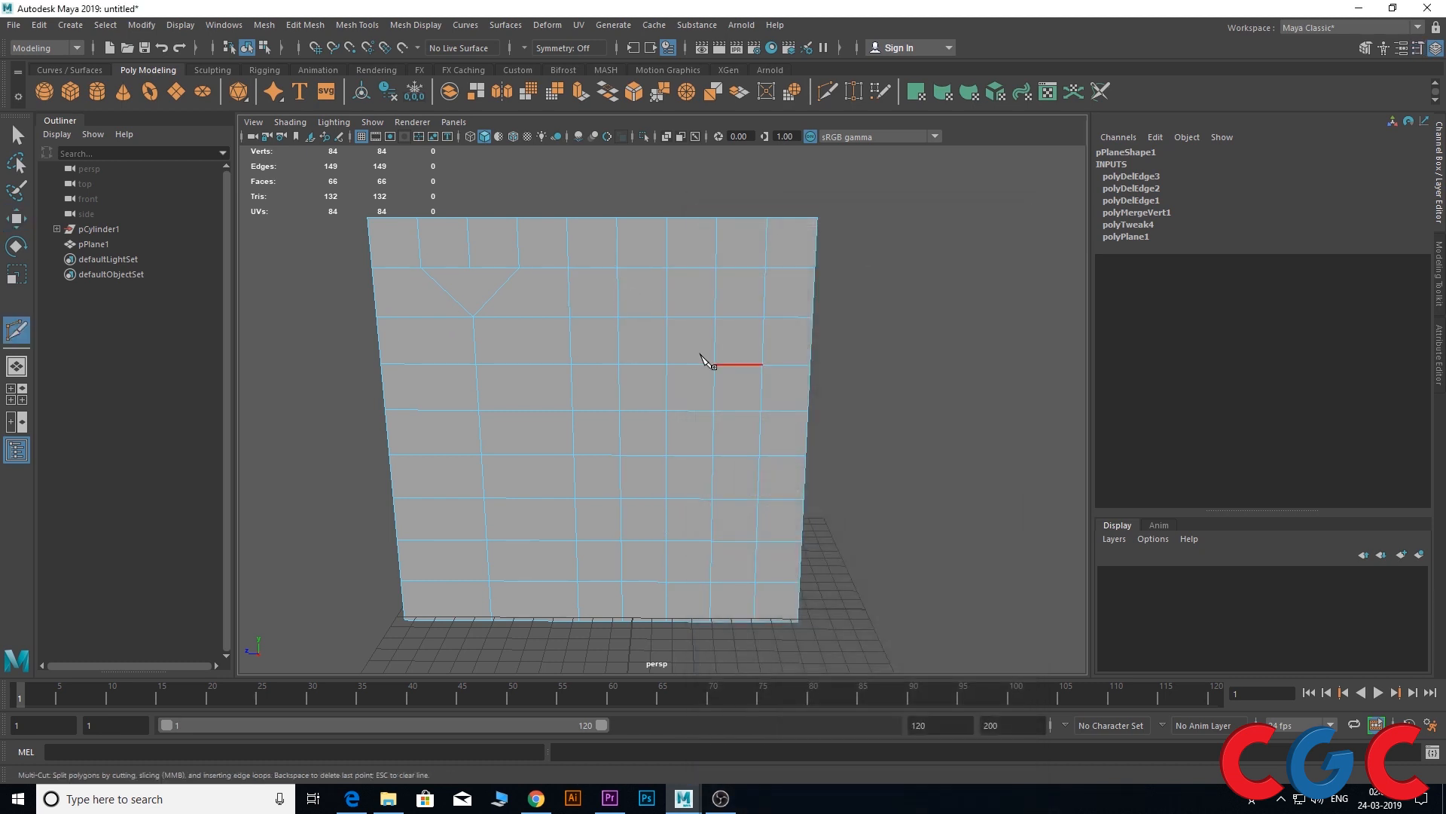
left_click(618, 292)
left_click(669, 296)
left_click(715, 269)
key("Return")
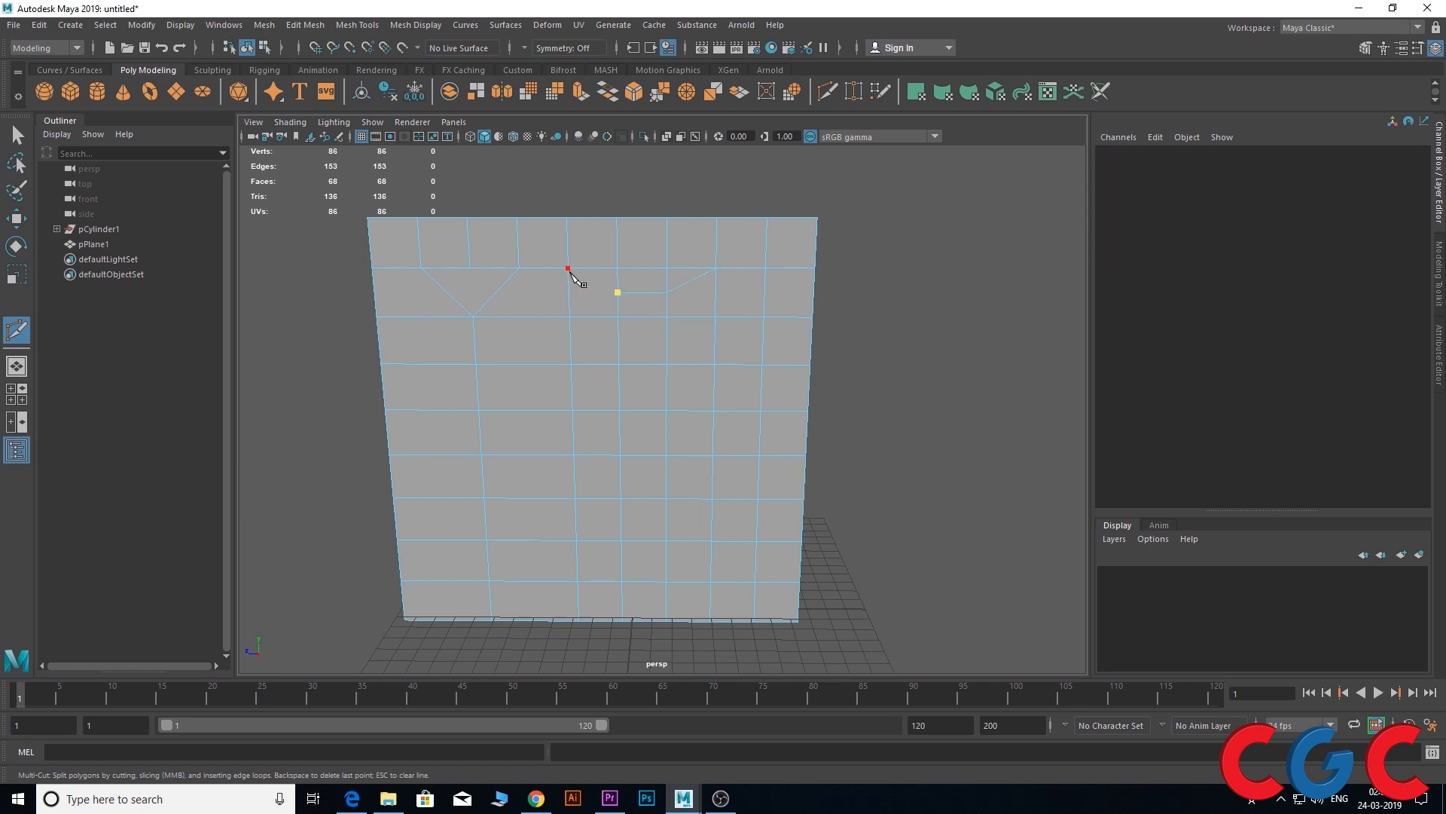
left_click(568, 269)
key("Return")
key("w")
Delete the four vertical edge segments between the new trapezoid cut and the plane's upper border
double_click(617, 242)
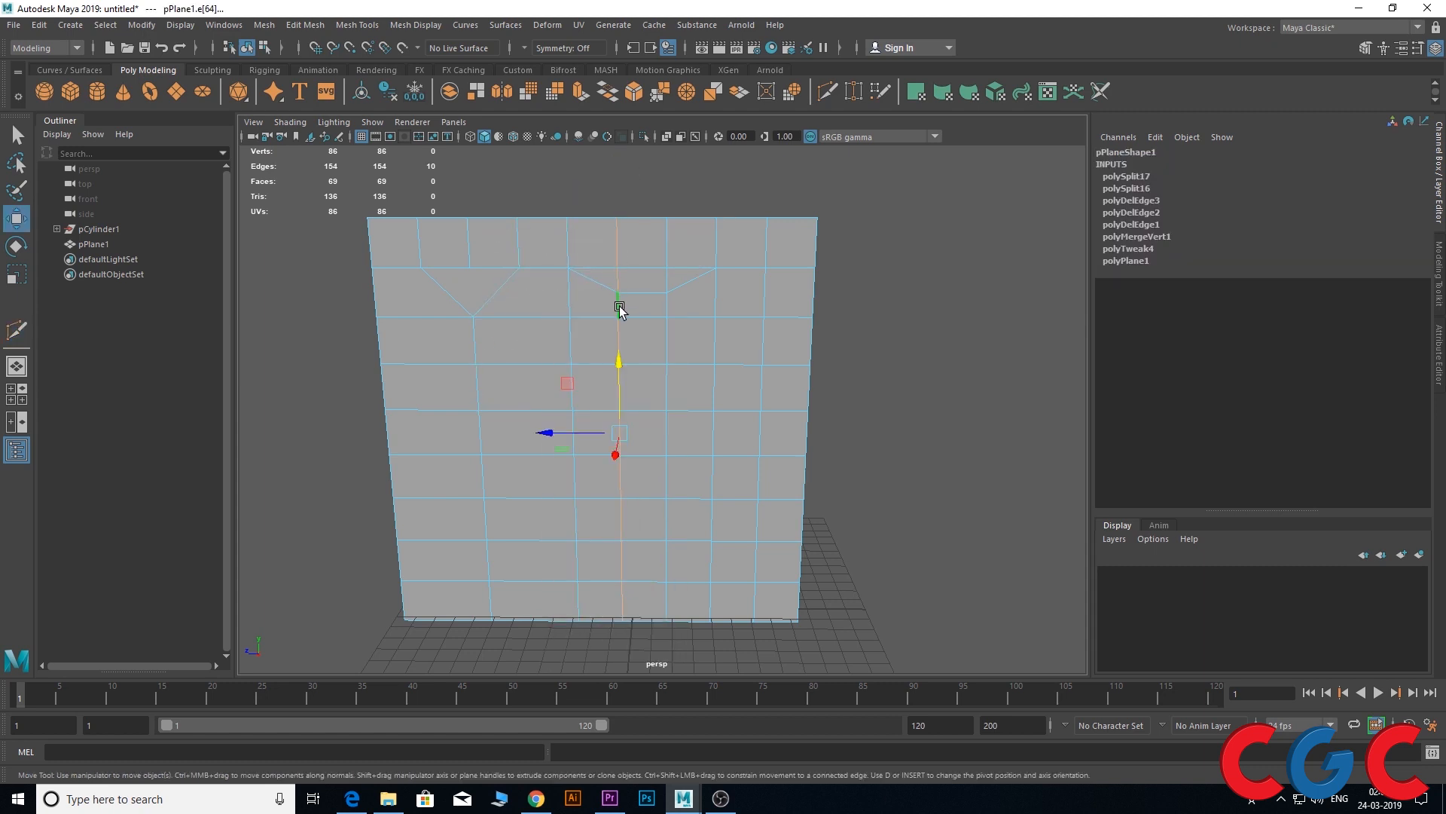
left_click(622, 279)
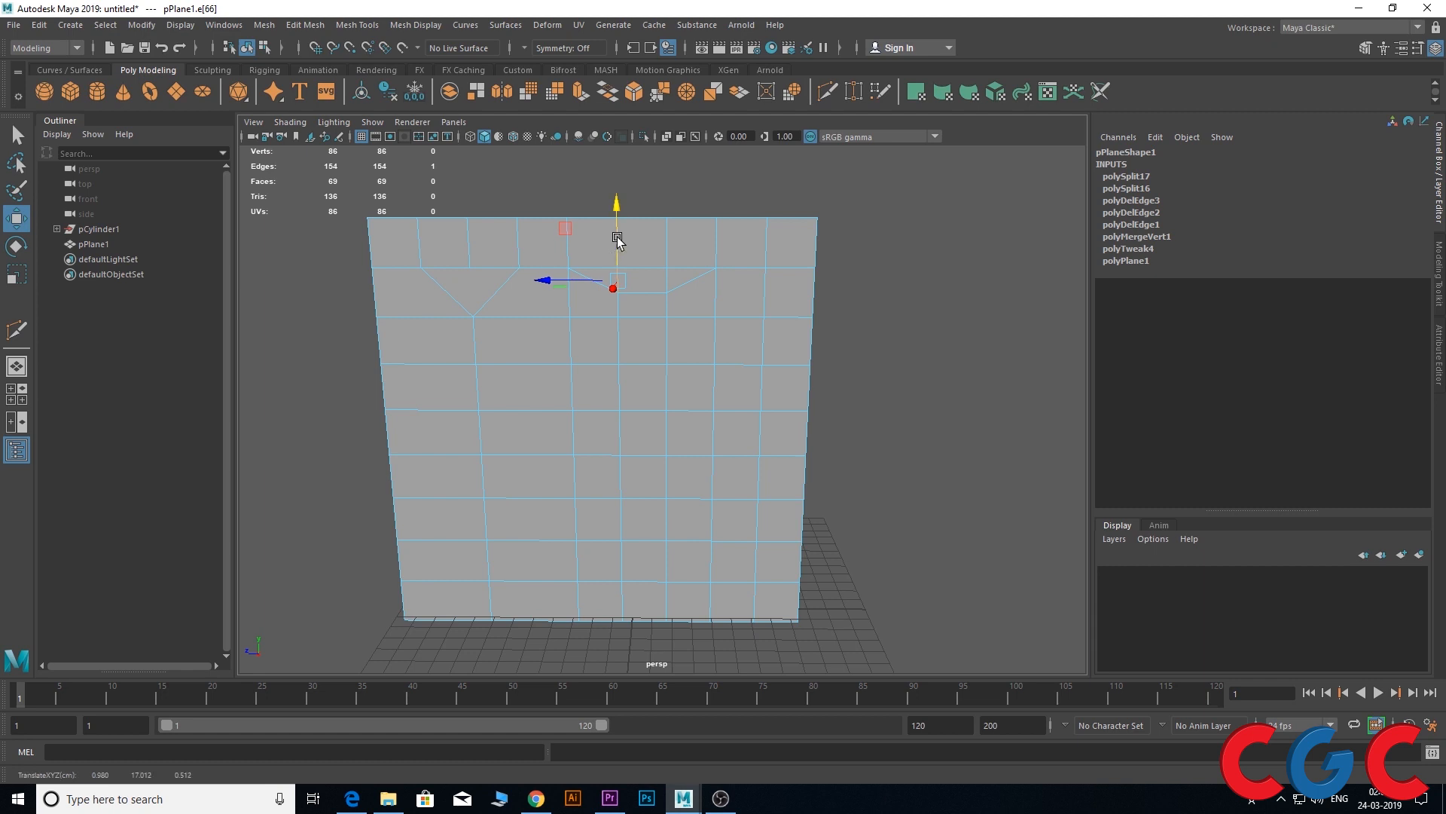
key("Delete")
left_click(655, 240)
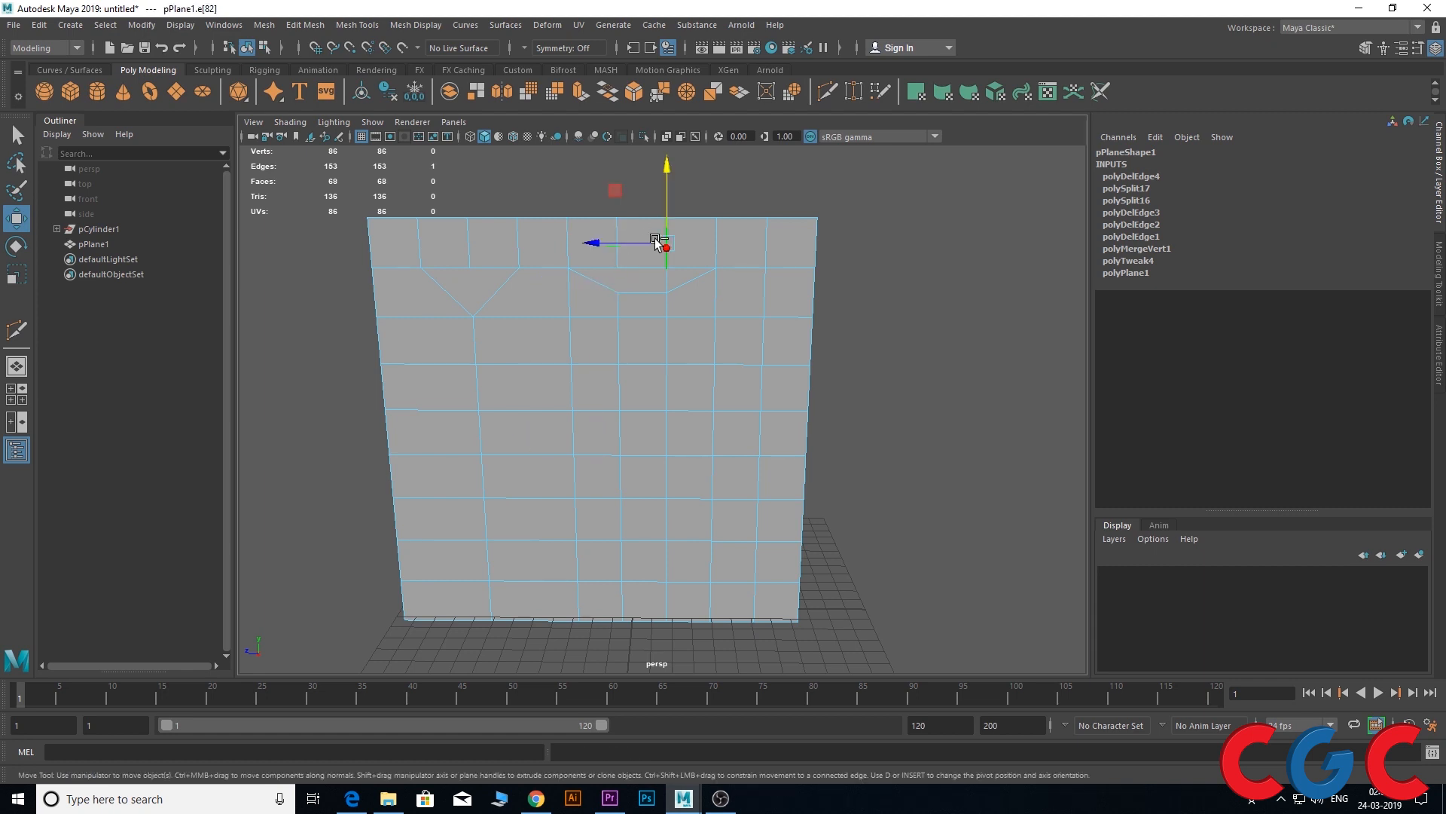
key("Delete")
left_click(617, 240)
key("Delete")
left_click(665, 281)
key("Delete")
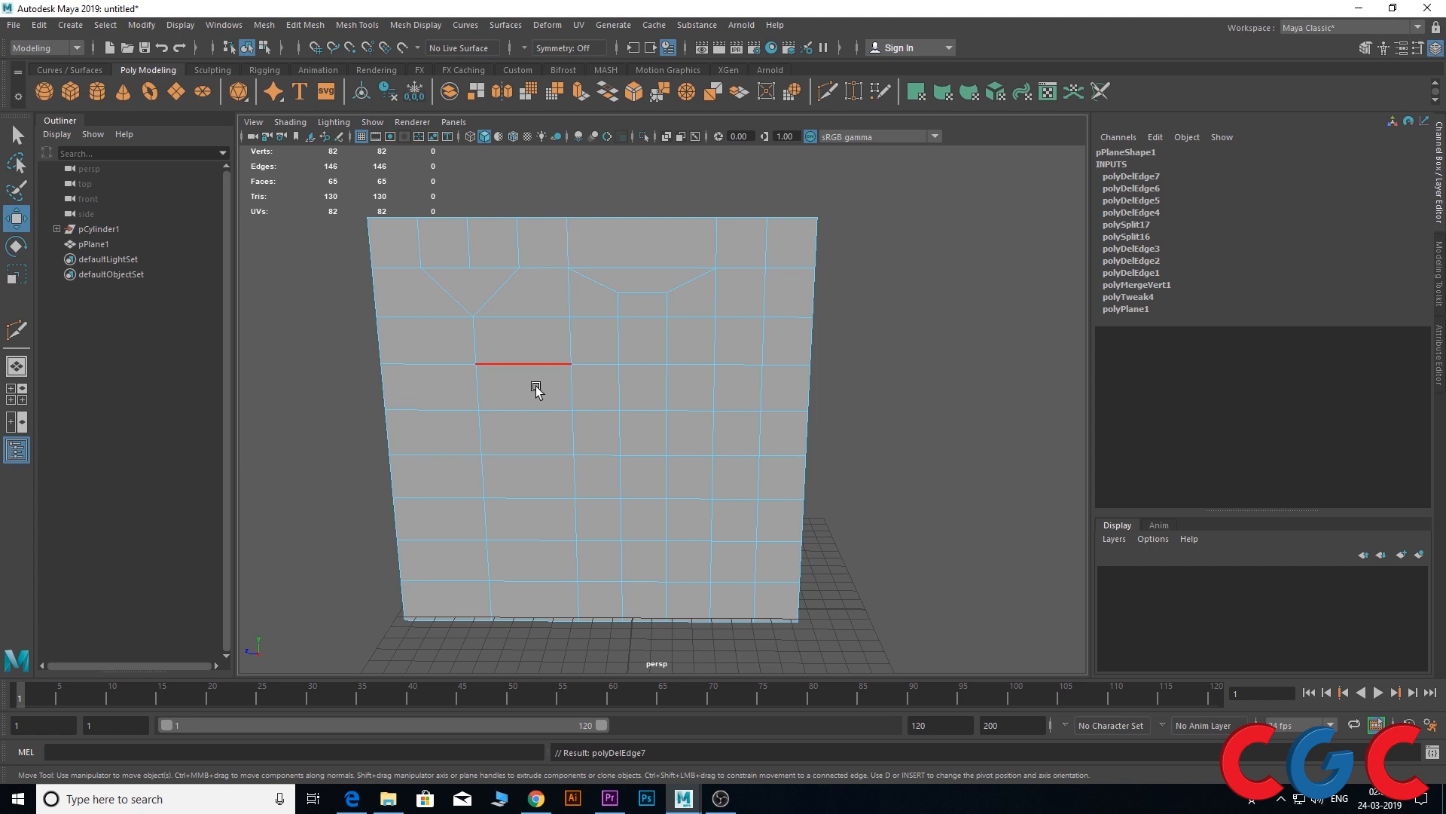
With Multi-Cut, cut a mirrored trapezoid path in the fourth face row, through two edge midpoints and down to the outer vertices
middle_click_drag(637, 420, 539, 376, "alt")
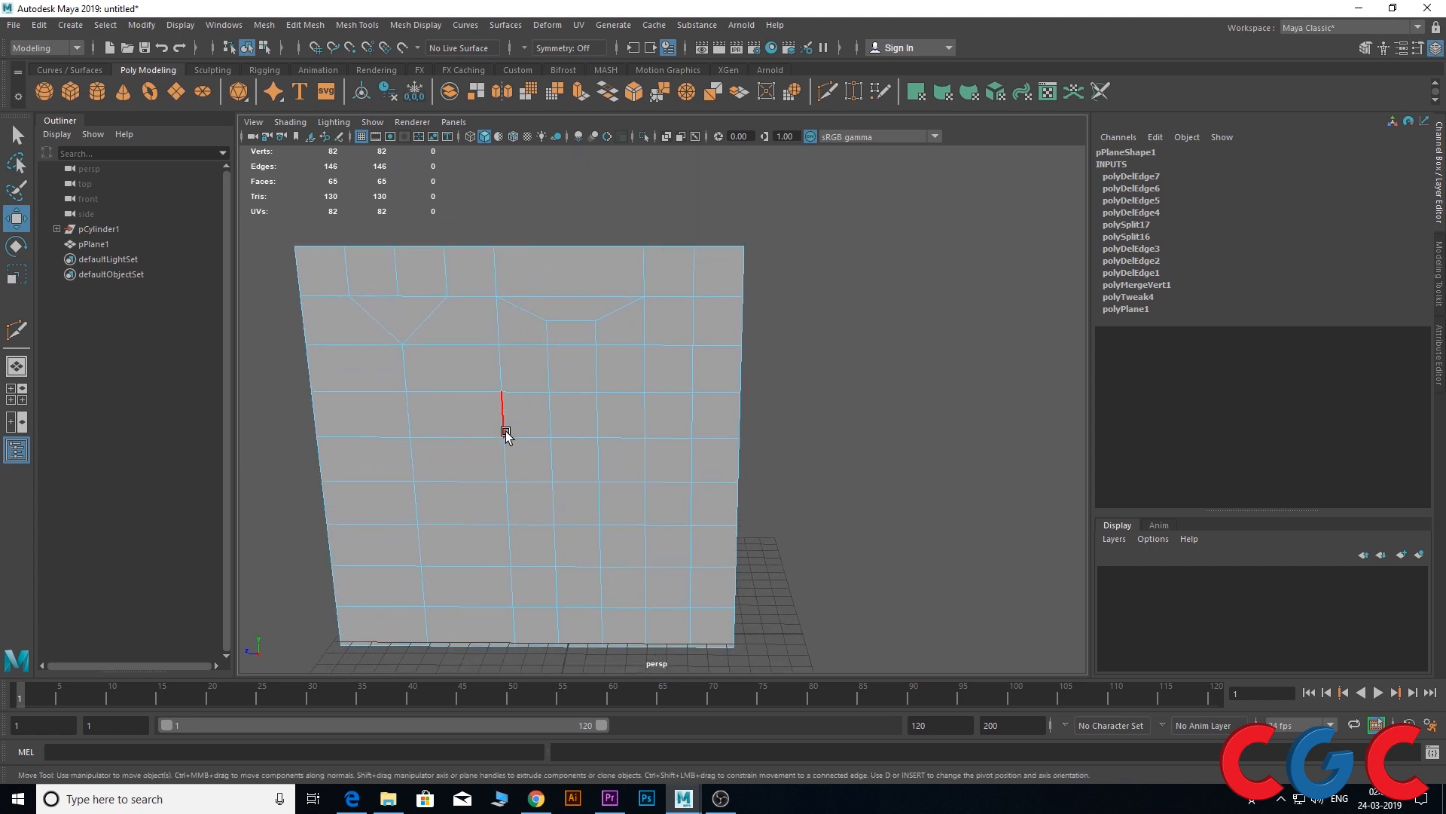
middle_click_drag(602, 414, 523, 386, "alt")
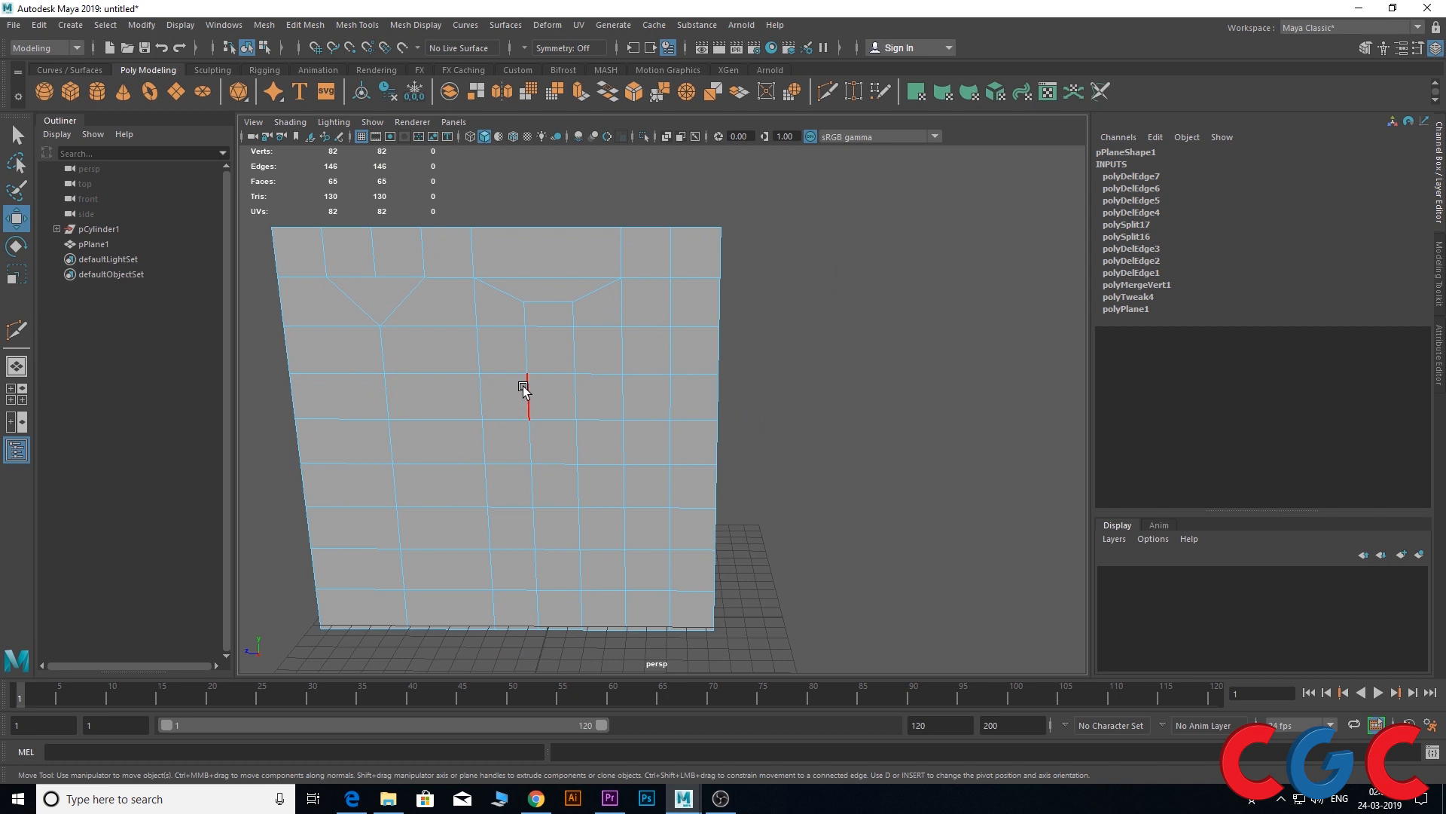
right_click(534, 391, "shift")
left_click(15, 331)
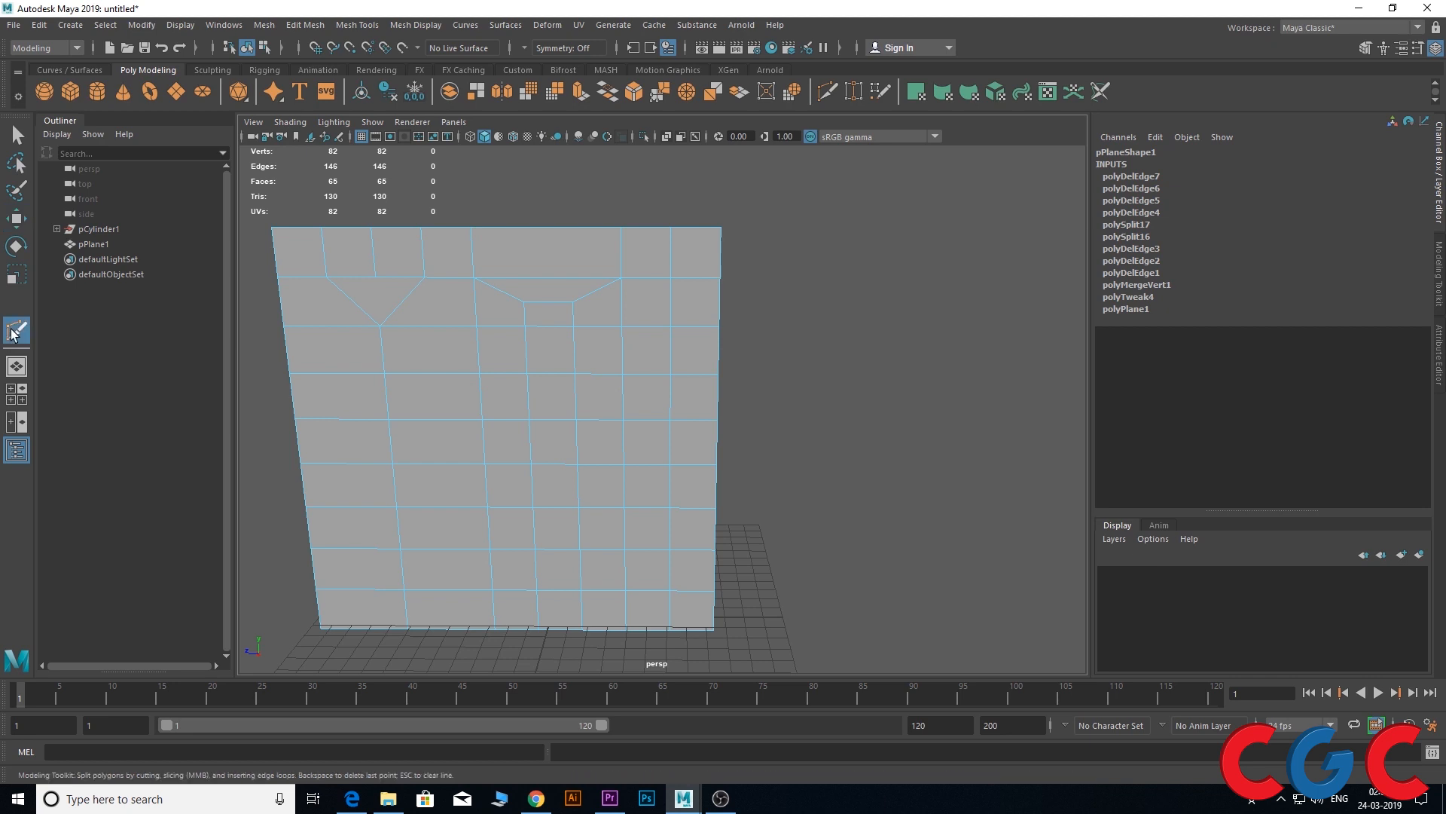
left_click(528, 397)
left_click(575, 397)
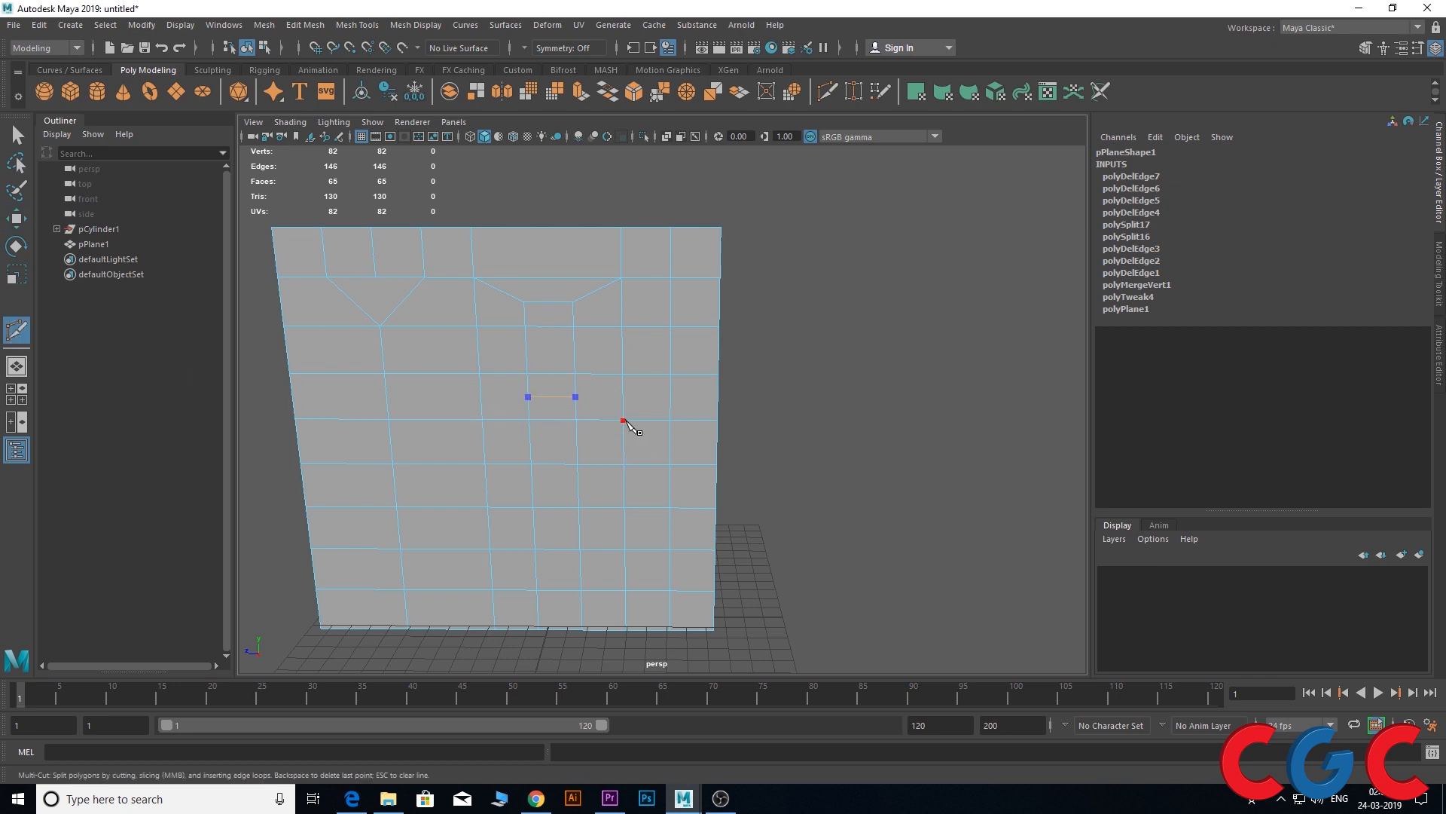
left_click(623, 420)
key("Return")
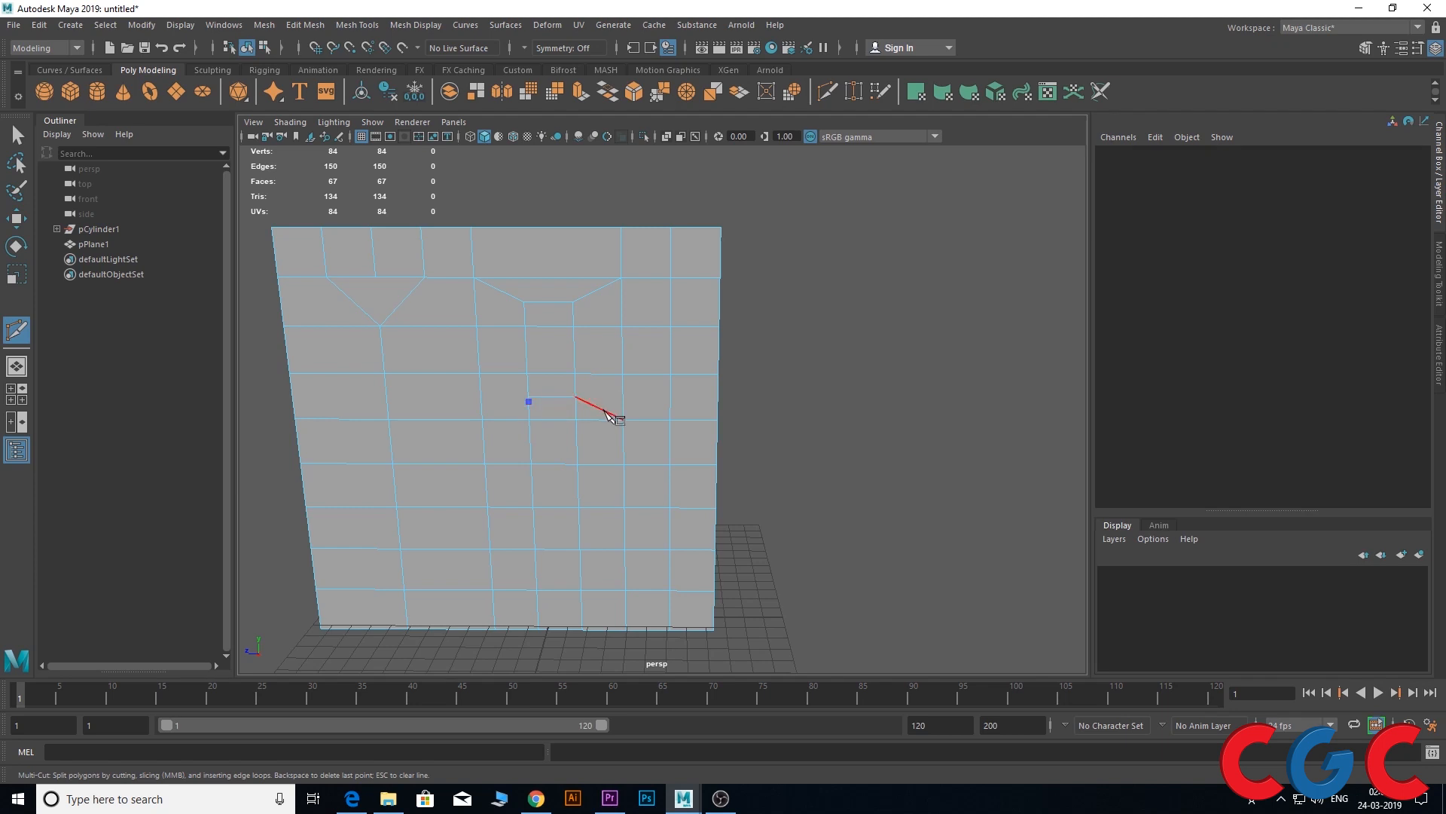
left_click(529, 397)
left_click(482, 420)
key("Return")
key("w")
Delete the two vertical edge lines below the lower trapezoid cut, keeping their segments between the two cuts
right_click_drag(533, 388, 533, 339)
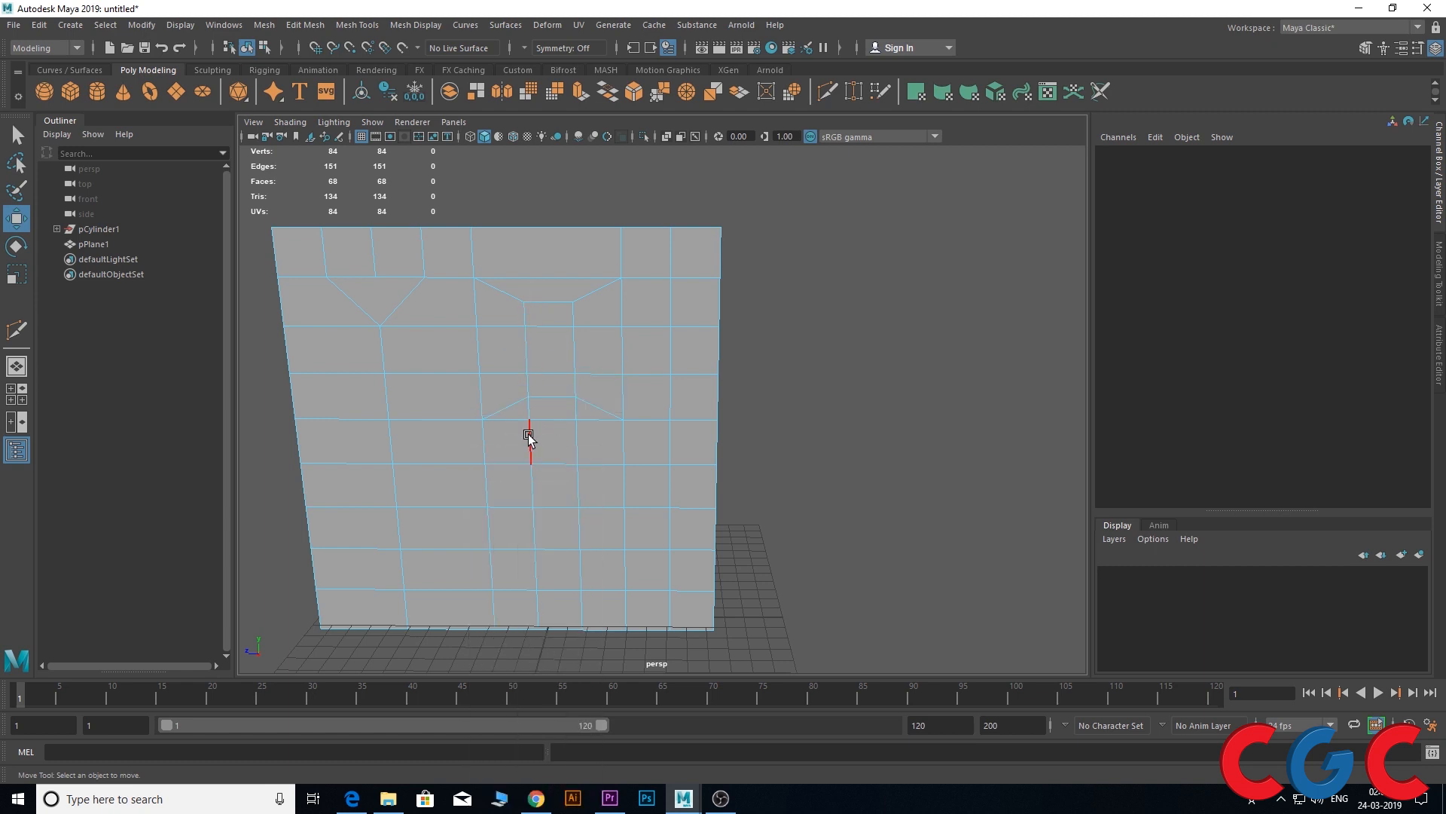
left_click(531, 450)
double_click(530, 451)
double_click(577, 409, "shift")
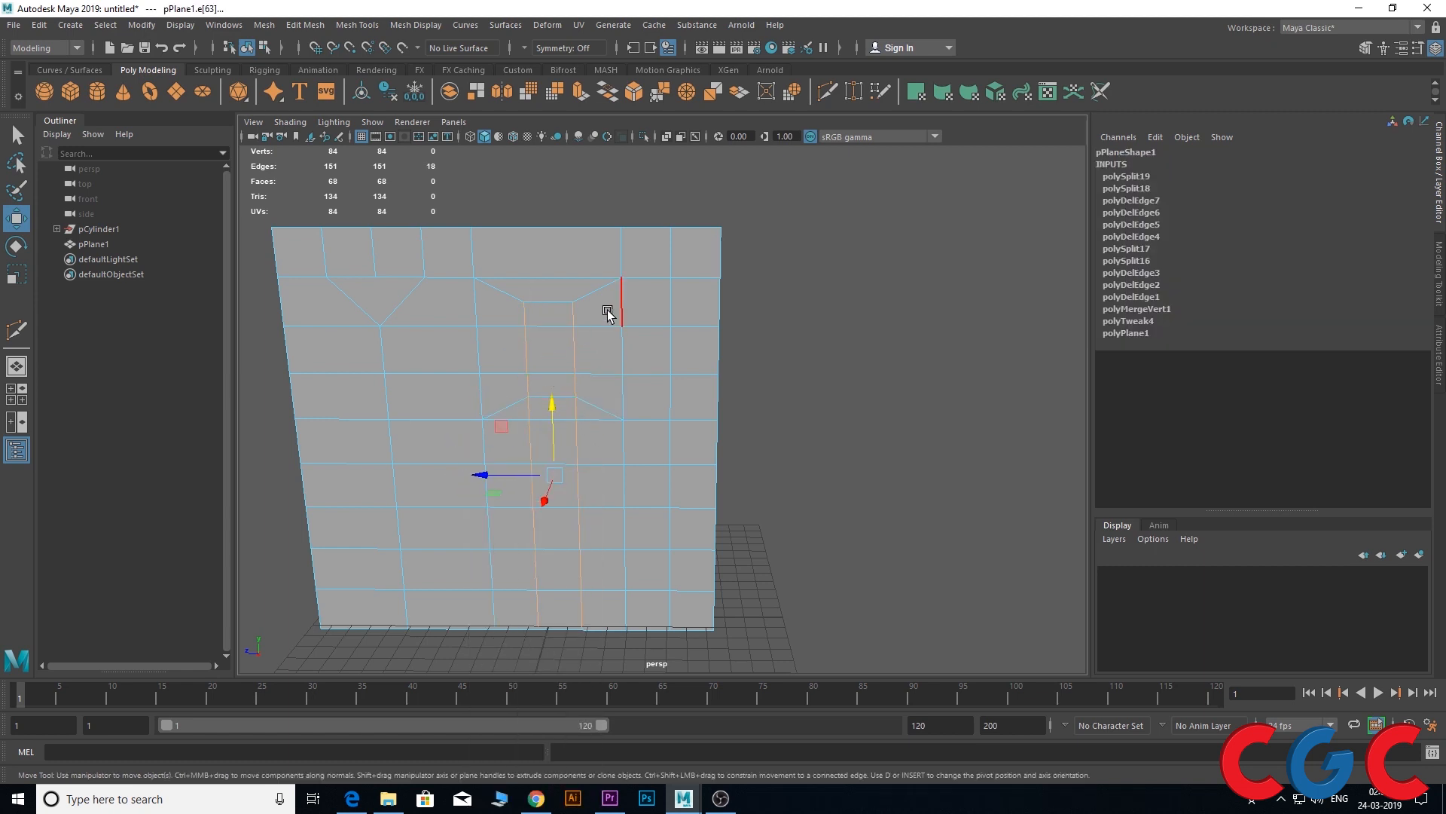
left_click_drag(607, 310, 480, 389, "ctrl")
key("Delete")
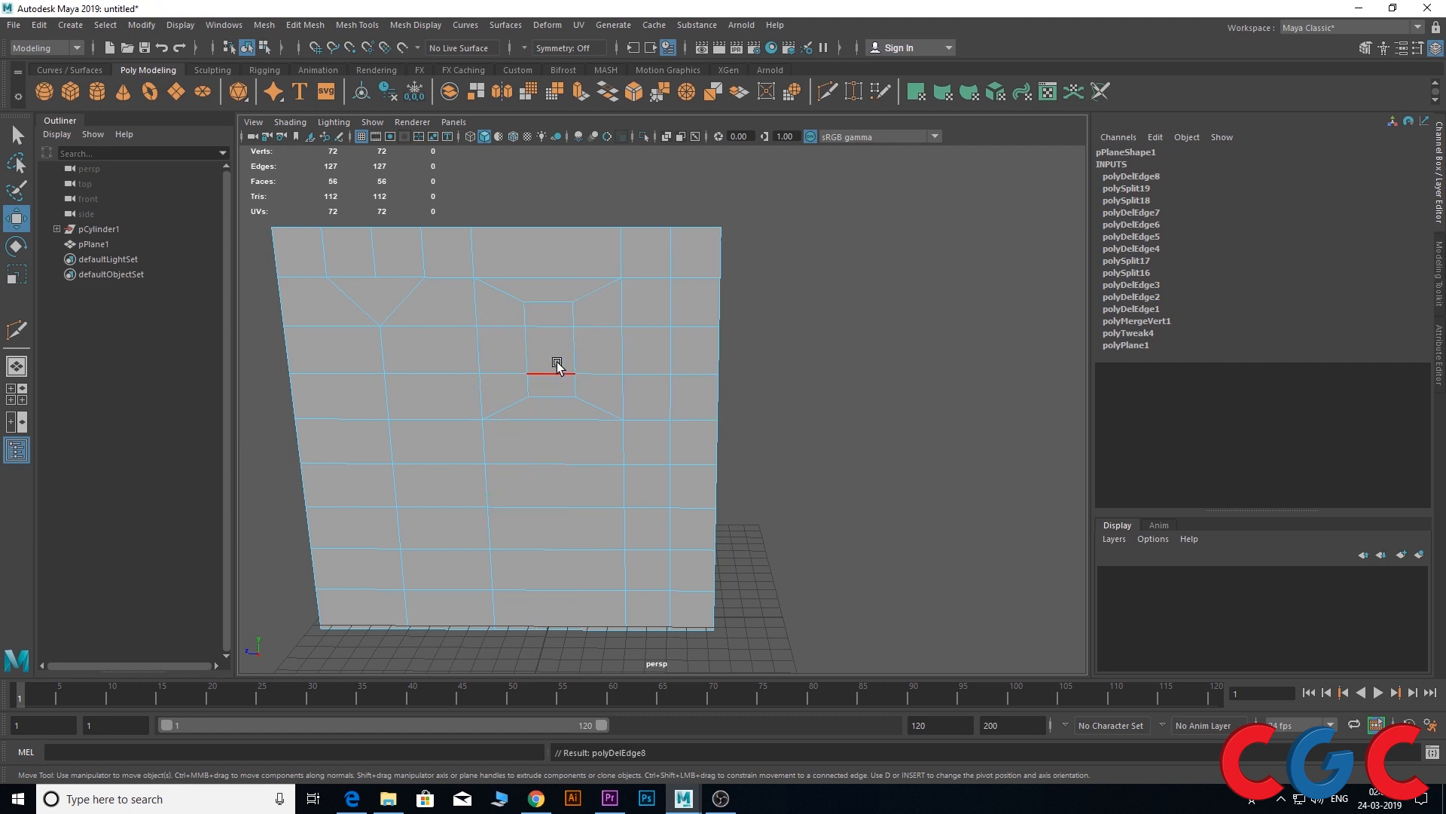
Examine the redirected edge flow around the merged vertex and the rectangular inset on the plane
left_click_drag(557, 367, 568, 220, "alt")
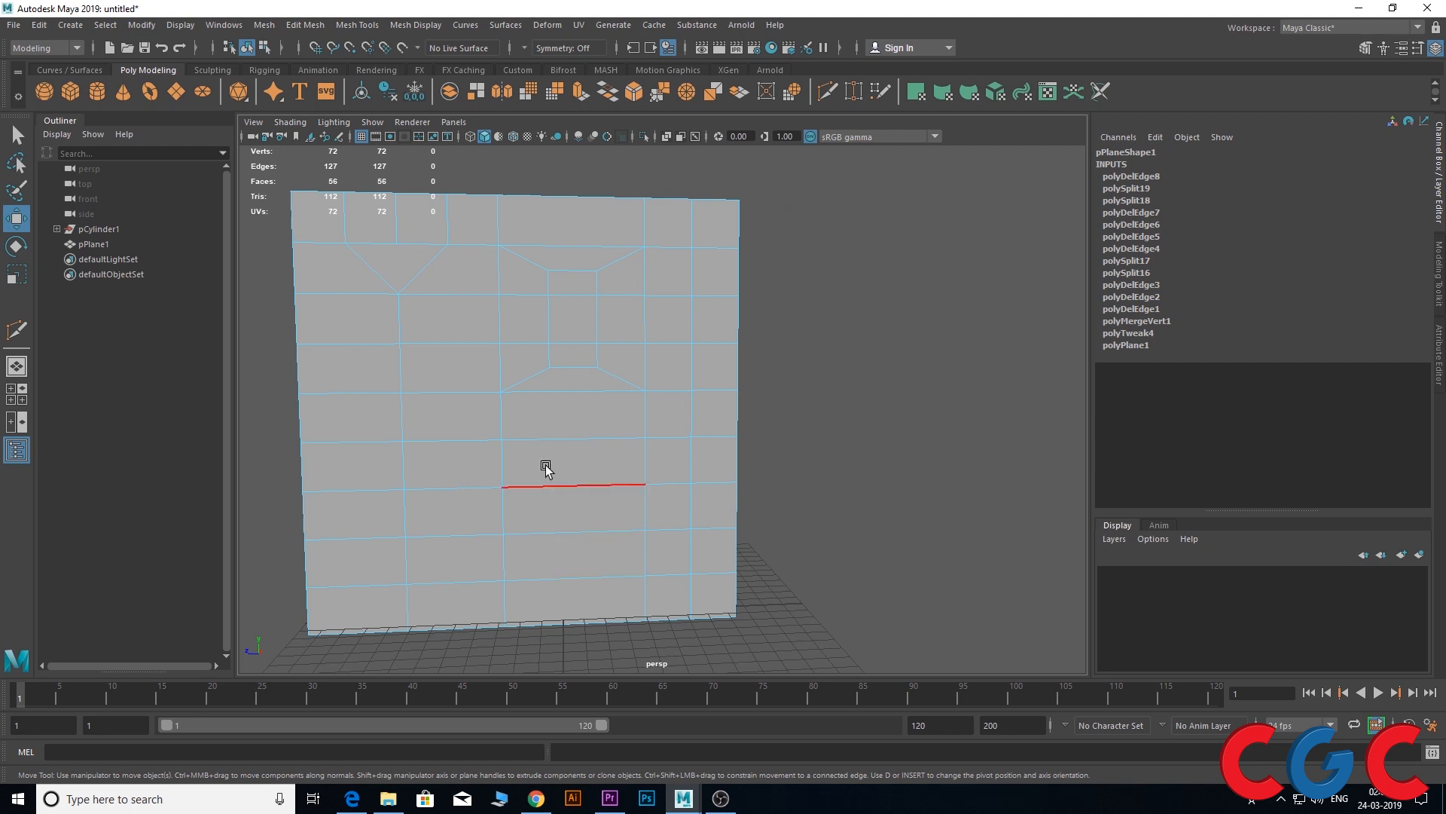
scroll(526, 256, "up", 4)
middle_click_drag(526, 249, 648, 381, "alt")
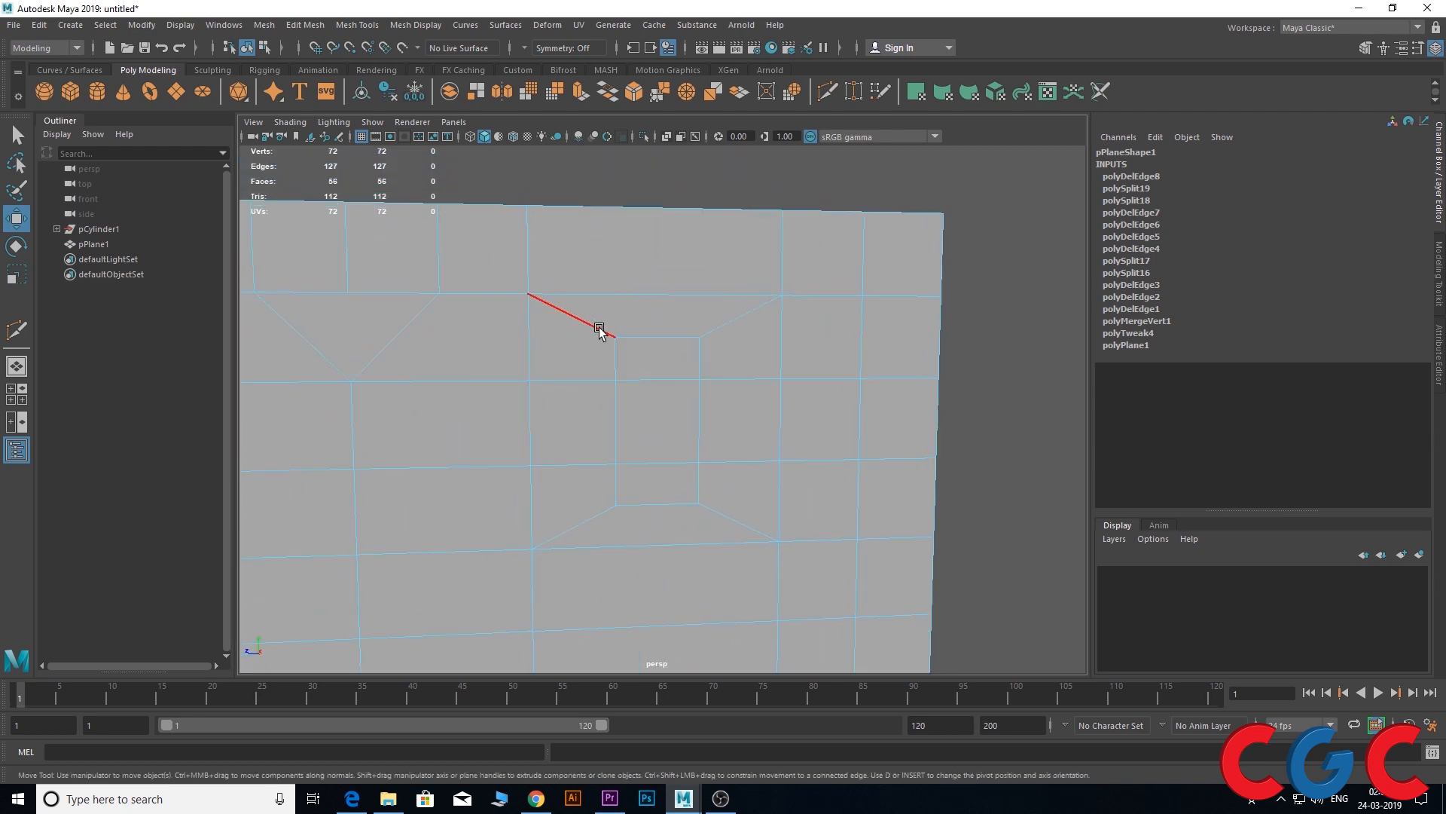
scroll(620, 309, "down", 2)
middle_click_drag(620, 310, 746, 322, "alt")
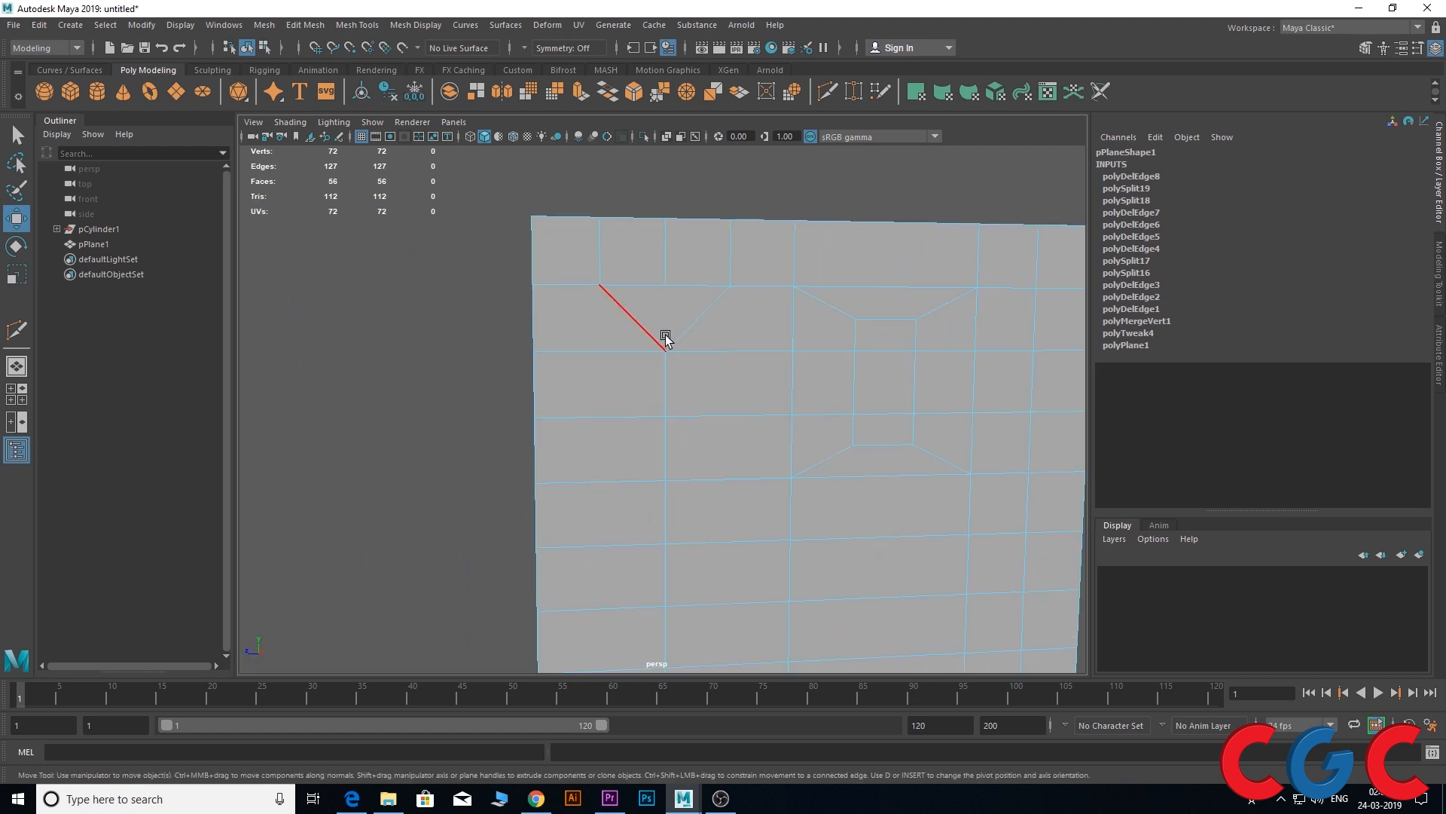
scroll(633, 316, "down", 2)
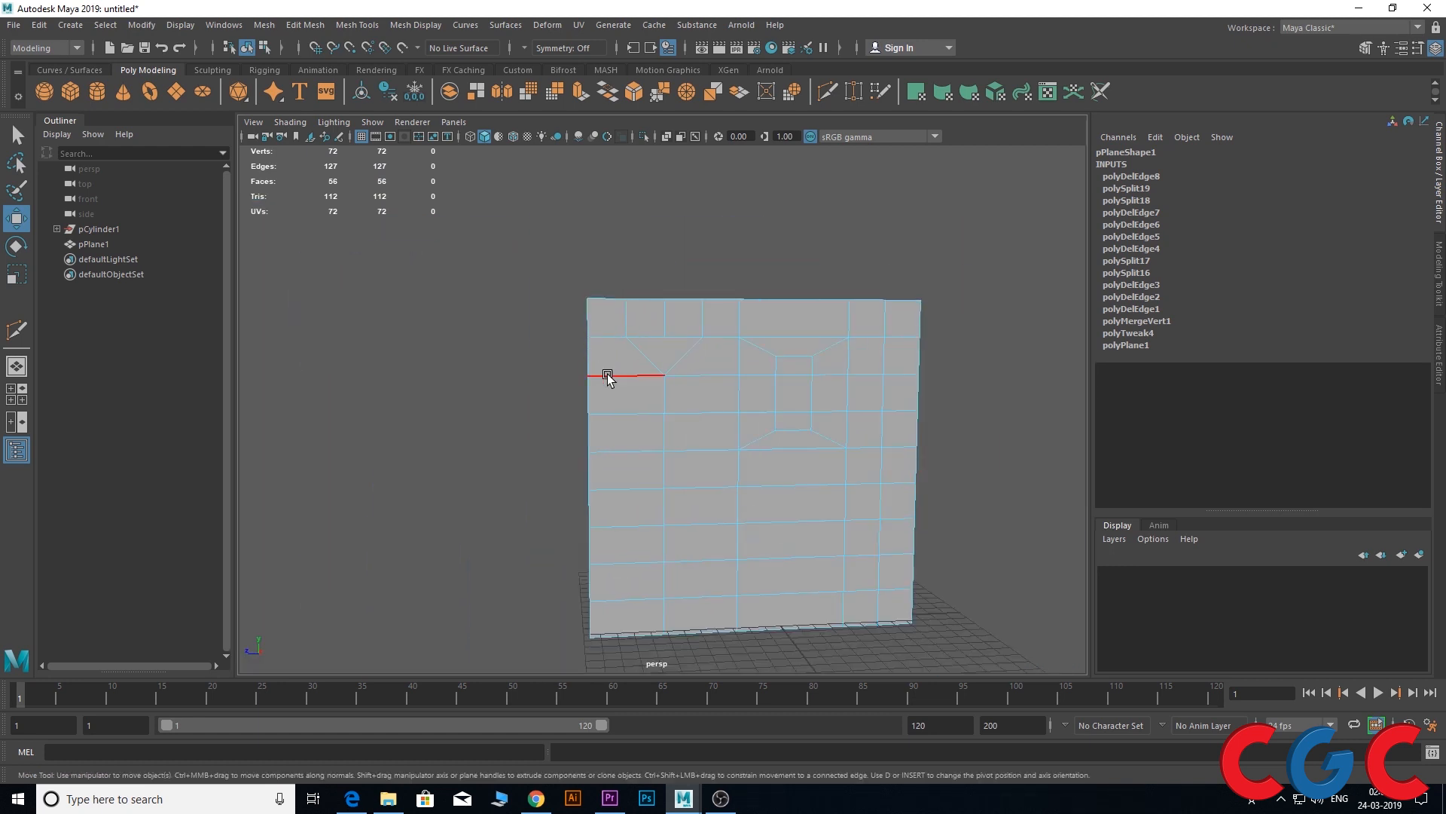
middle_click_drag(604, 378, 510, 381, "alt")
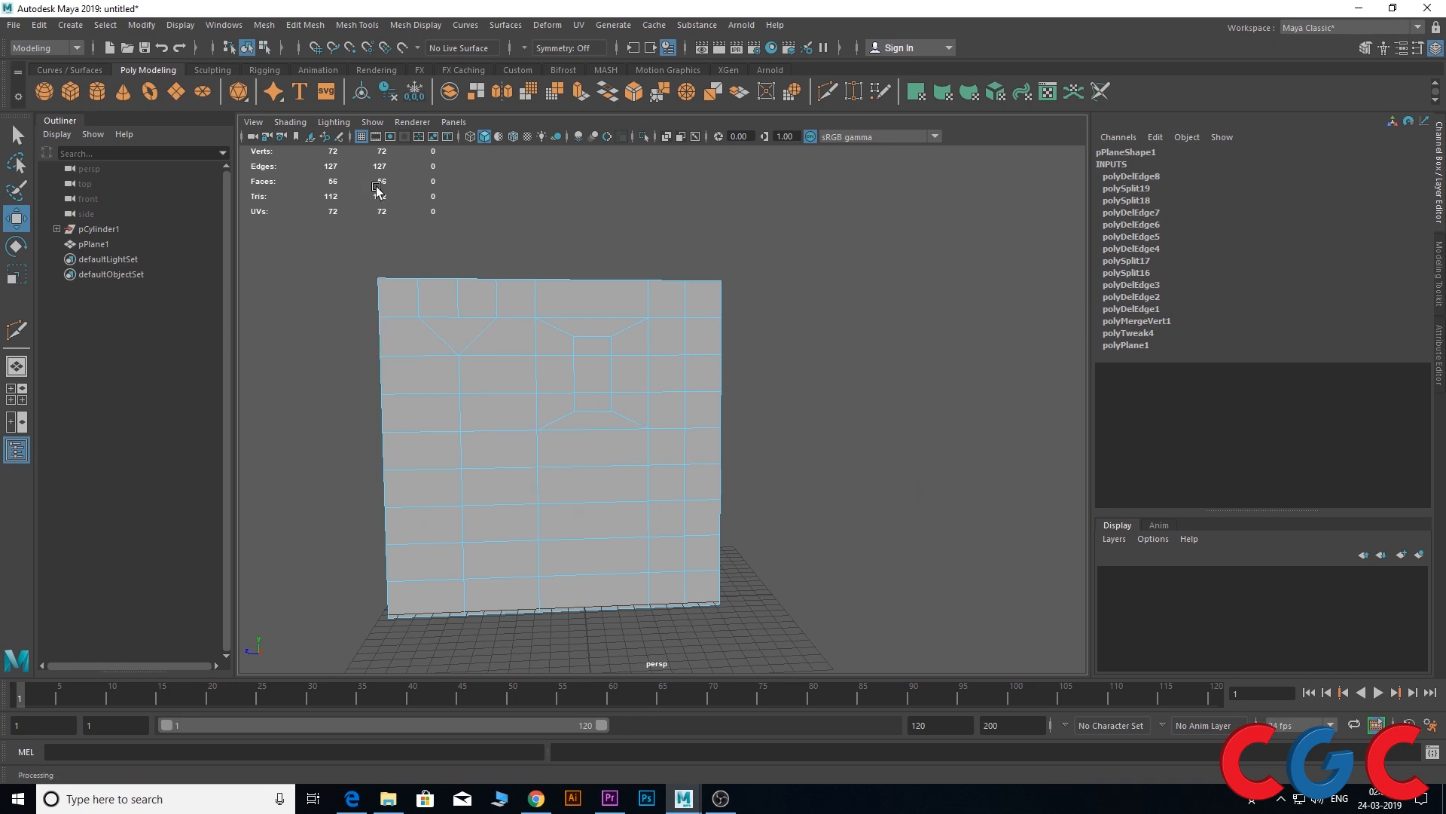
mouse_move(596, 456)
left_mouse_down("alt")
mouse_move(678, 458)
mouse_move(585, 454)
left_mouse_up("alt")
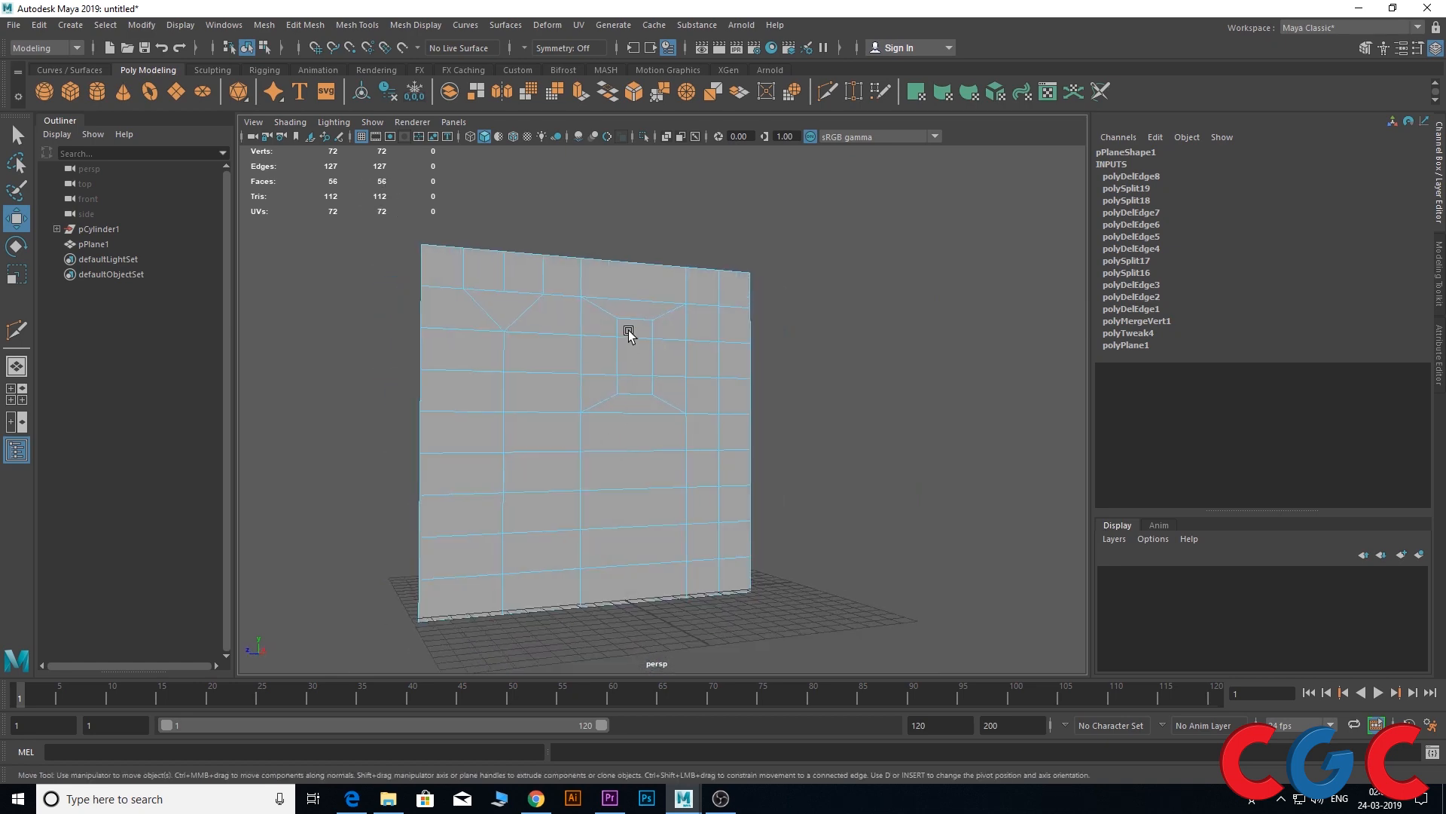
Inspect the finished edge layout of the whole upright plane from close up and from a distance
scroll(628, 334, "up", 4)
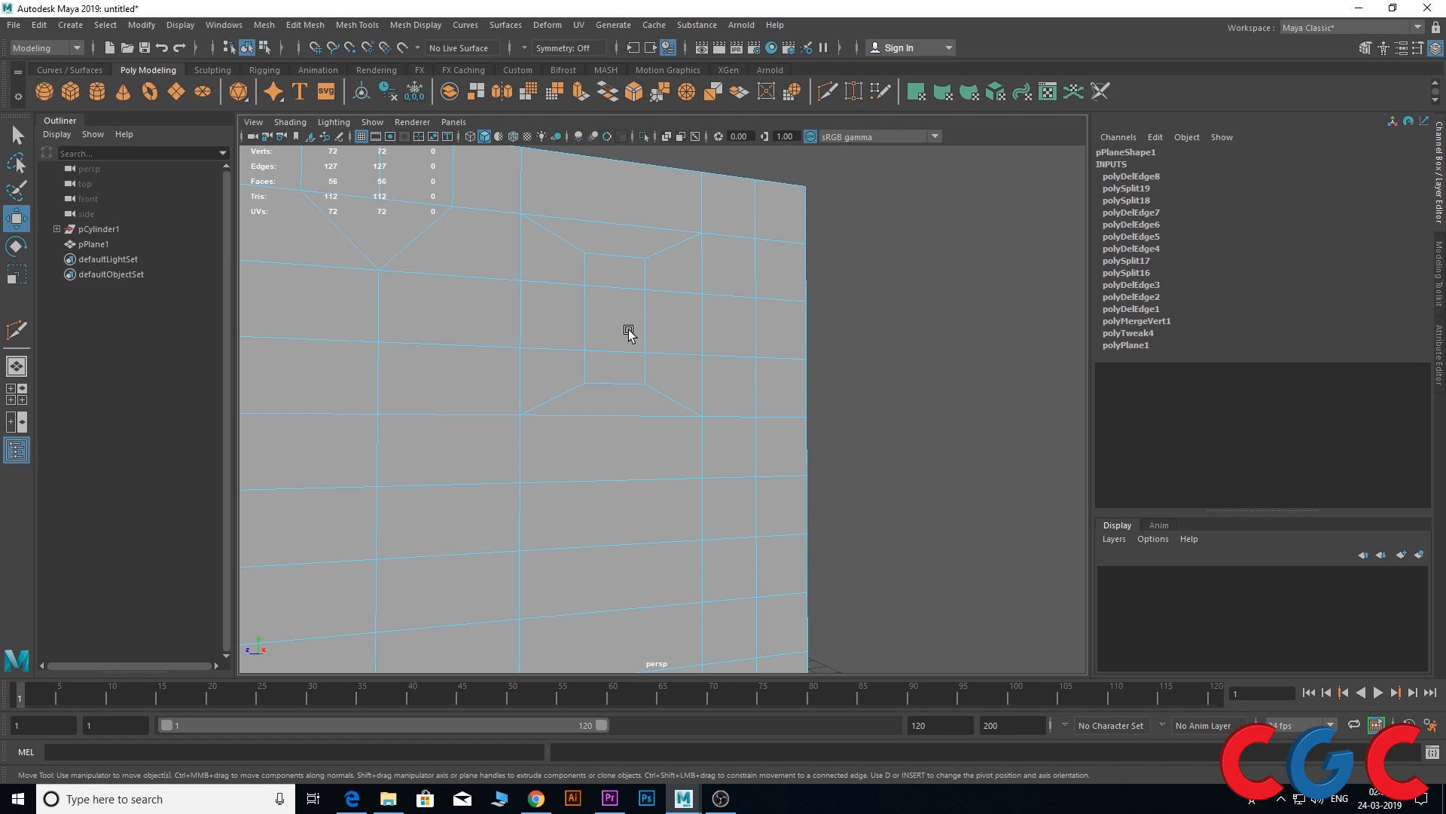
scroll(625, 330, "down", 5)
left_click_drag(653, 445, 587, 468, "alt")
scroll(572, 364, "up", 2)
scroll(640, 328, "up", 2)
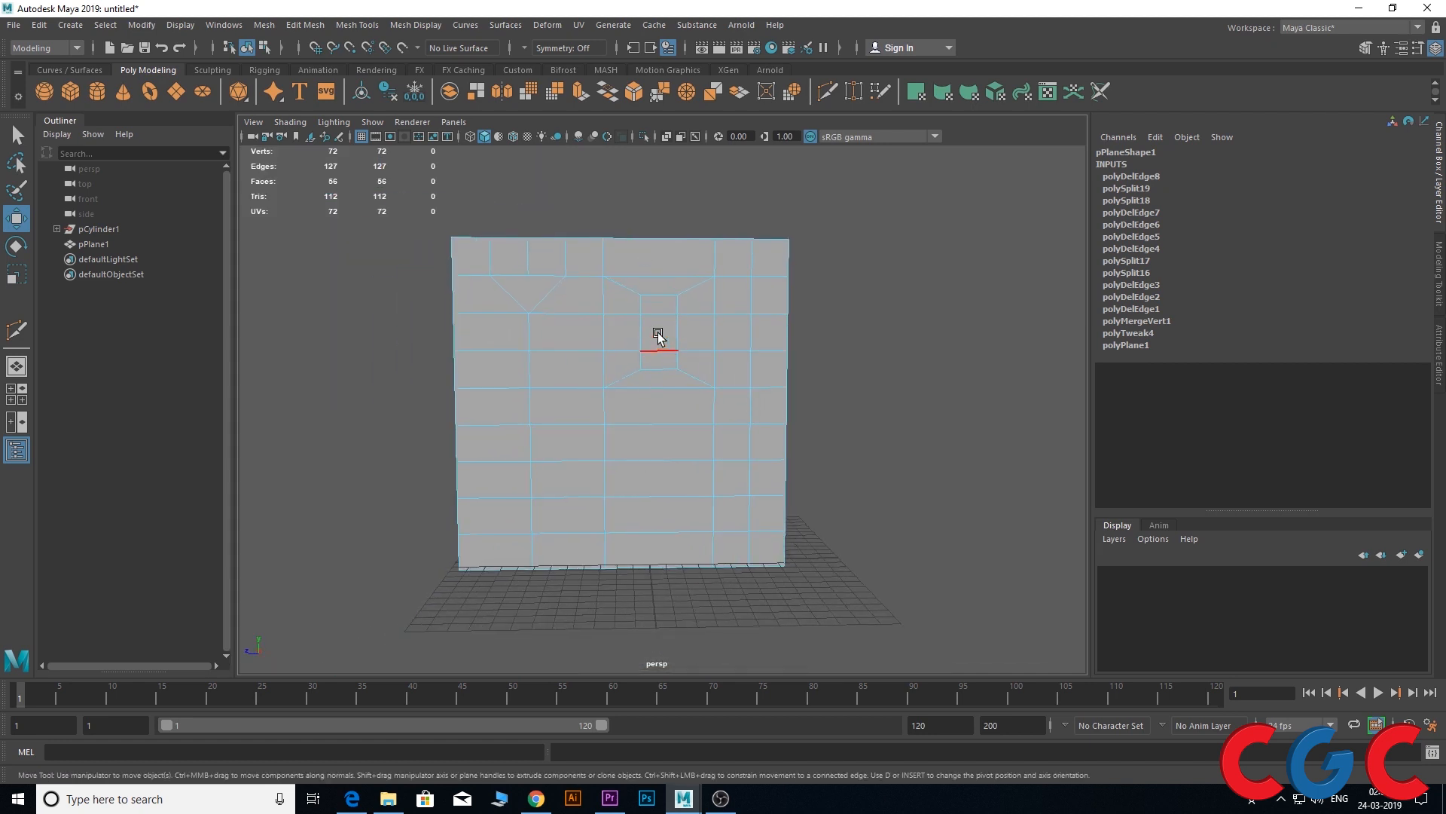
scroll(658, 334, "up", 2)
left_click_drag(658, 347, 692, 343, "alt")
scroll(689, 309, "down", 2)
Return the subdivided plane to object mode and move it back along X to about -27.9
right_click_drag(598, 348, 626, 321)
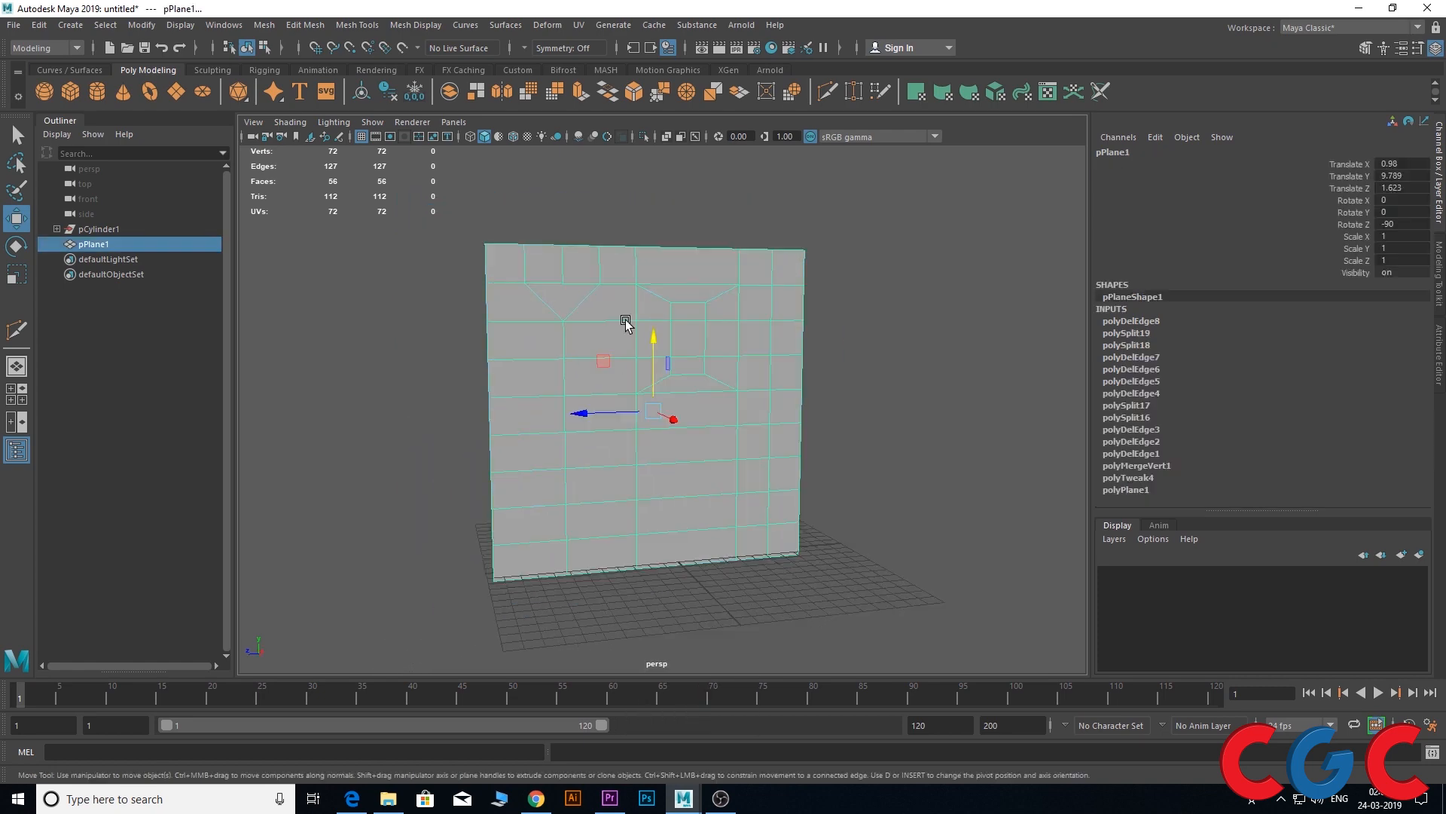
scroll(649, 317, "up", 4)
scroll(633, 362, "down", 1)
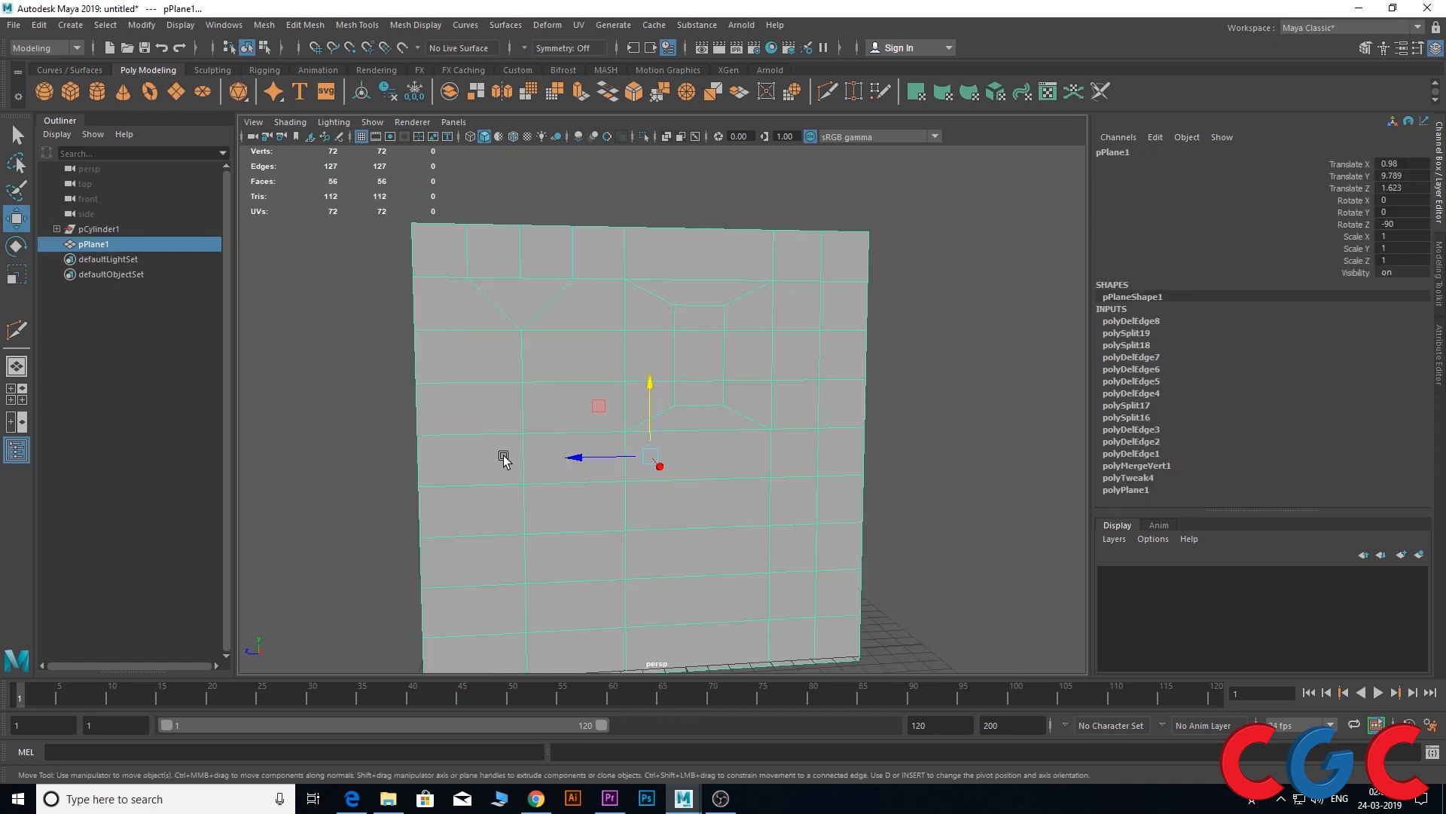
middle_click_drag(709, 414, 681, 291, "alt")
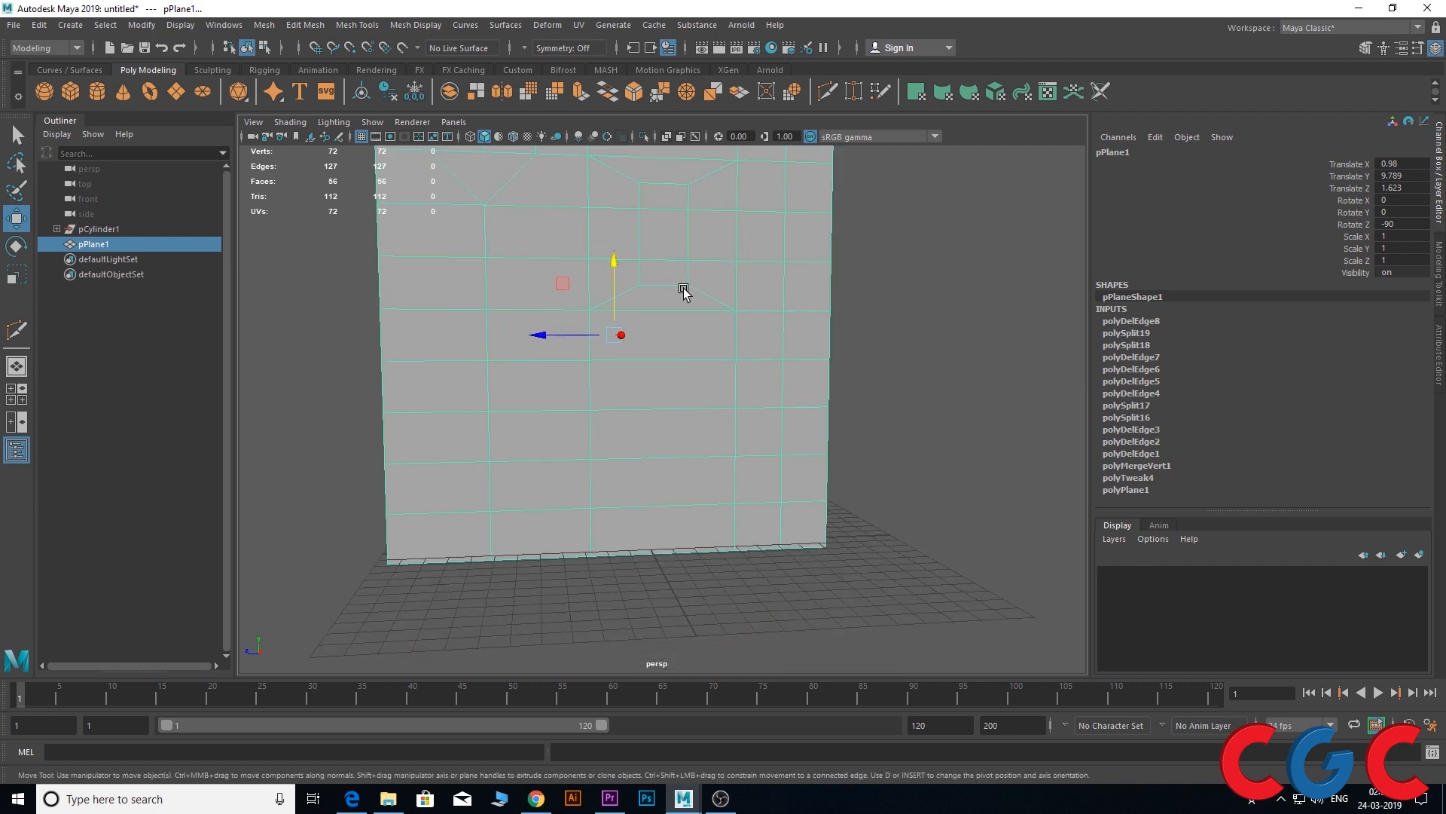
scroll(680, 292, "down", 4)
left_click_drag(636, 368, 536, 336, "alt")
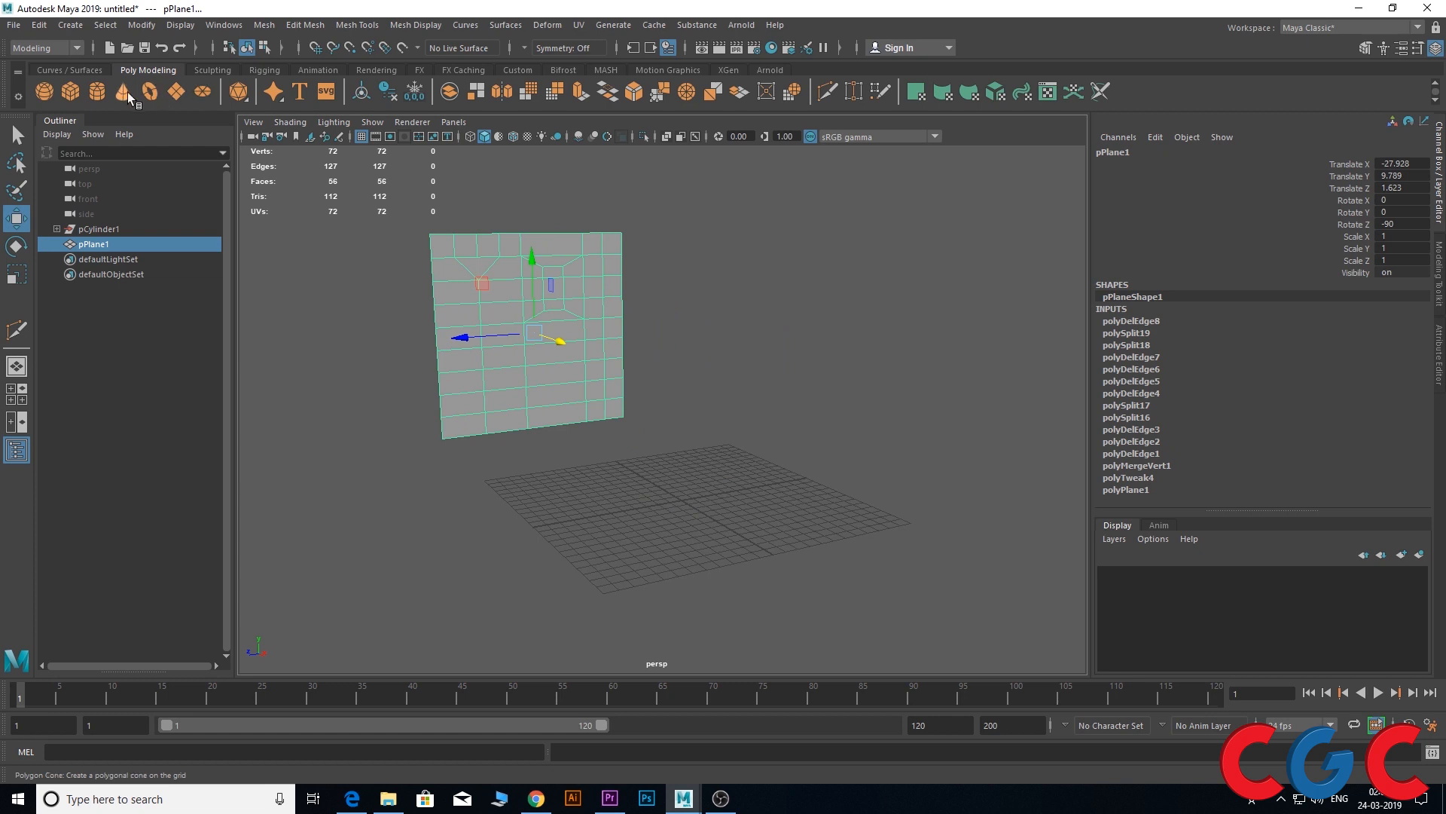
Create a polygon plane about 24.1 by 19.3 units on the grid and raise it to about 10.4 in Y
left_click(175, 92)
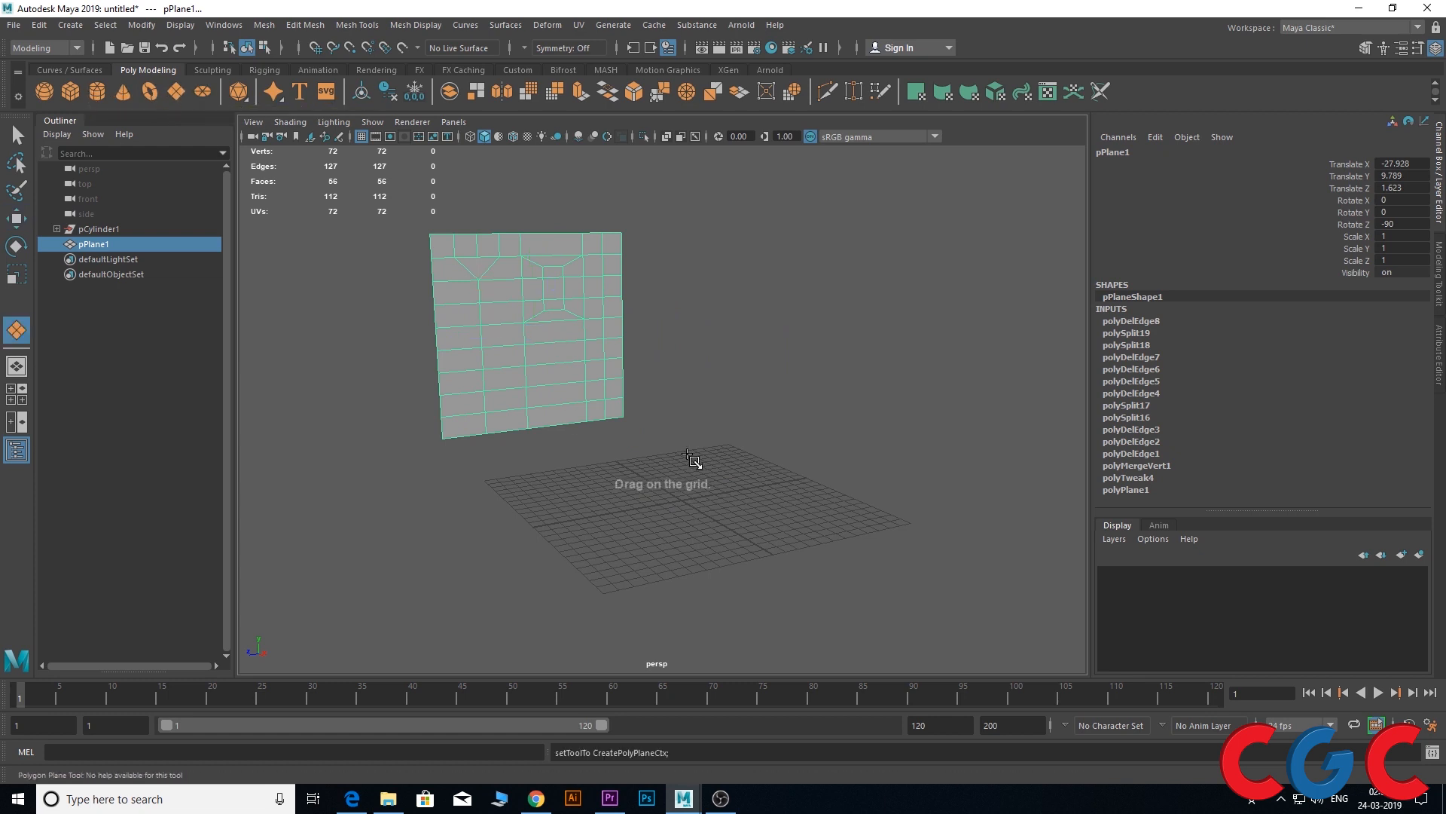
left_click_drag(686, 455, 613, 592)
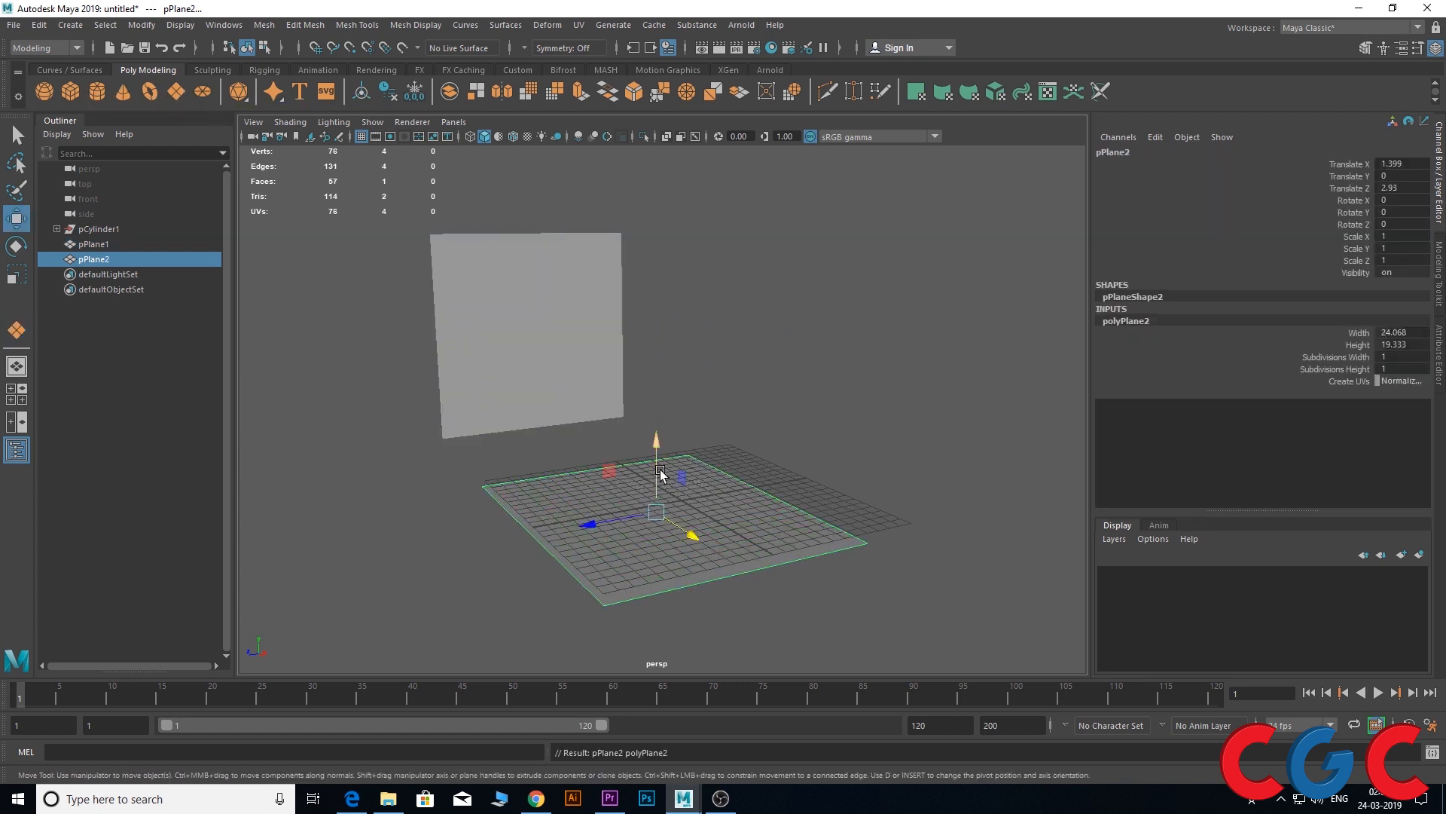
left_click_drag(656, 448, 655, 308)
Stand the new plane upright by rotating it -90° about Z, and set its width and height subdivisions to 5
key("e")
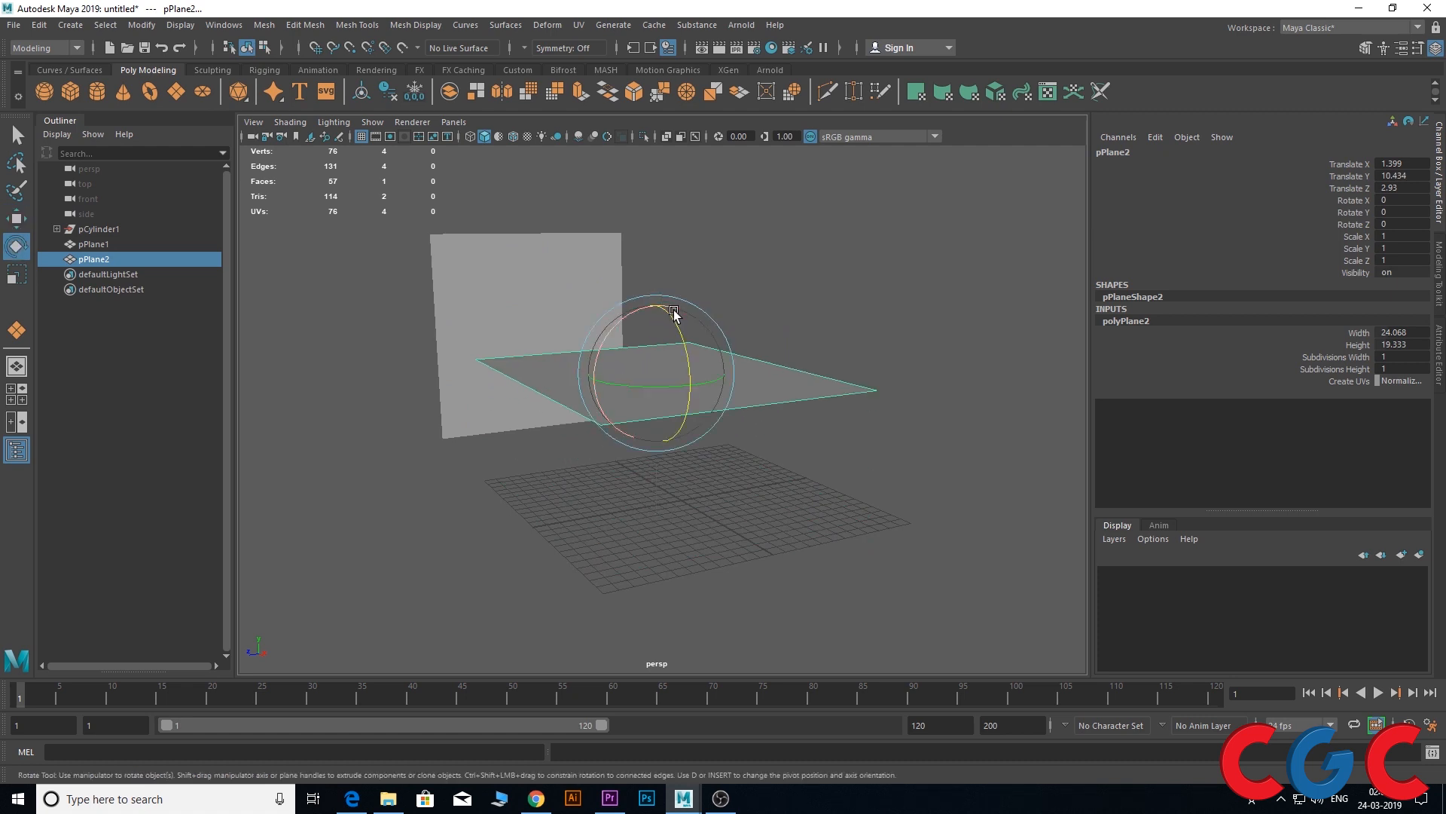
left_click_drag(675, 324, 687, 423)
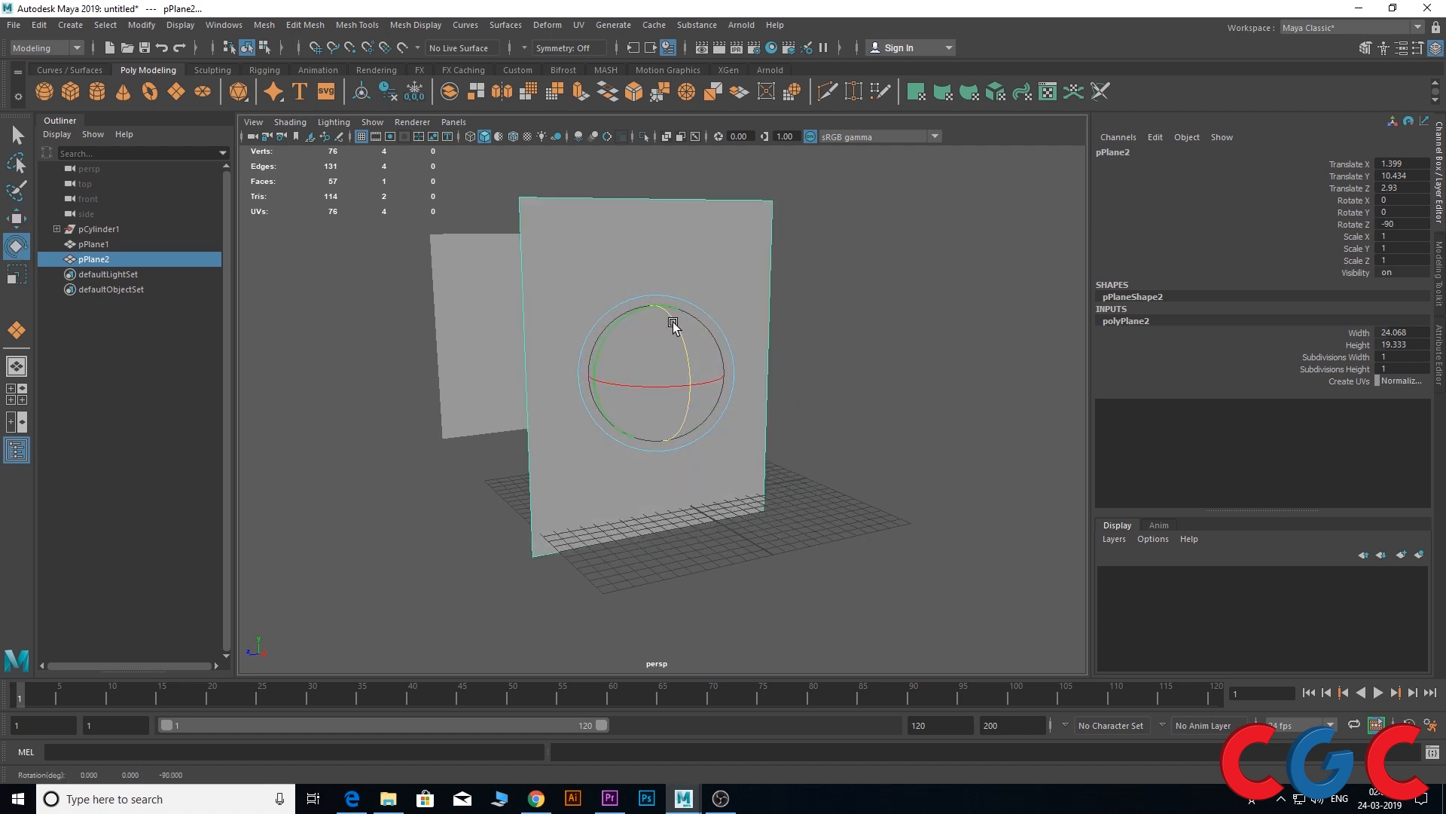
key("w")
scroll(671, 316, "up", 5)
scroll(659, 314, "down", 2)
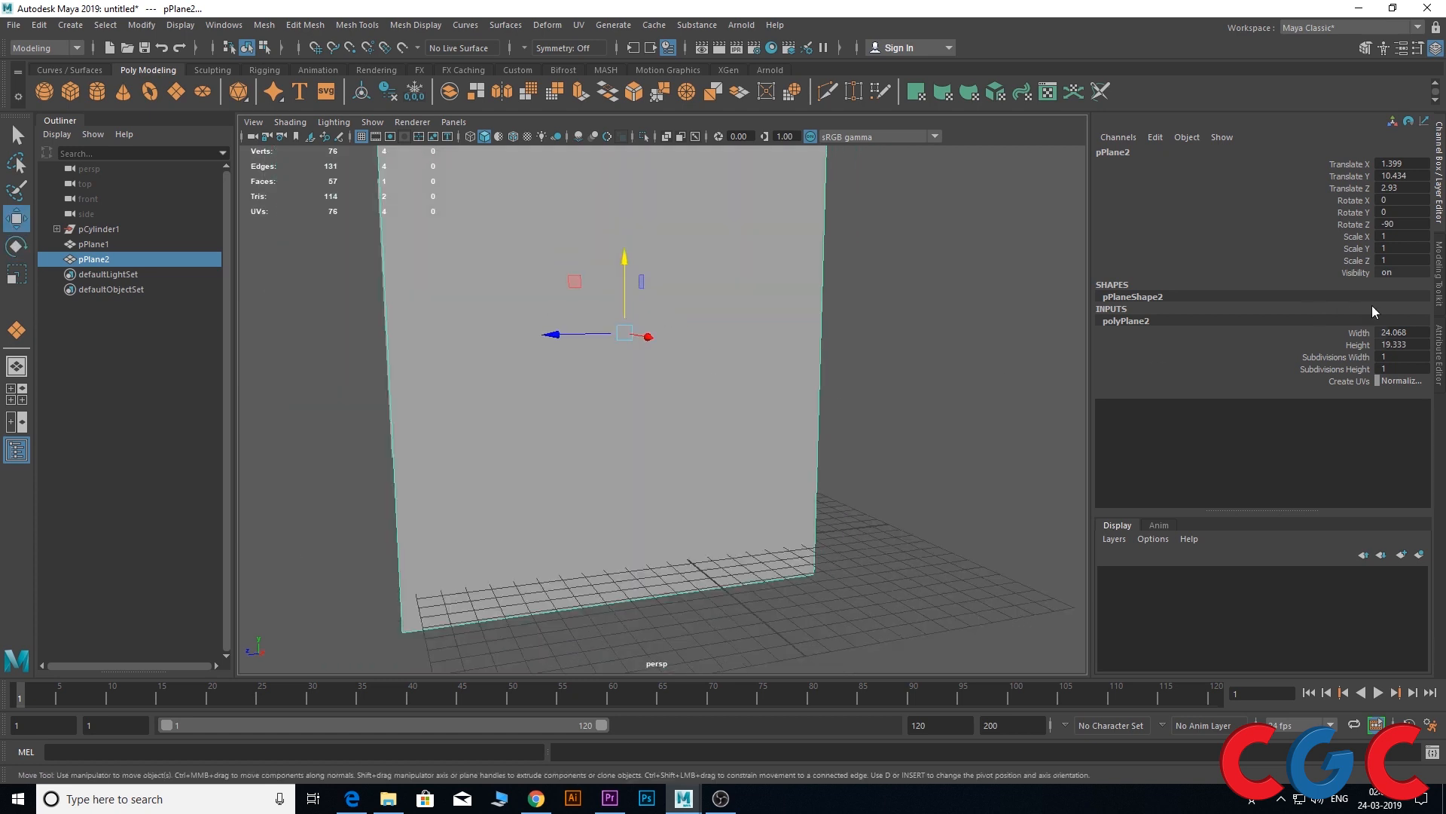
left_click_drag(1319, 360, 1320, 373)
middle_click_drag(950, 448, 980, 447)
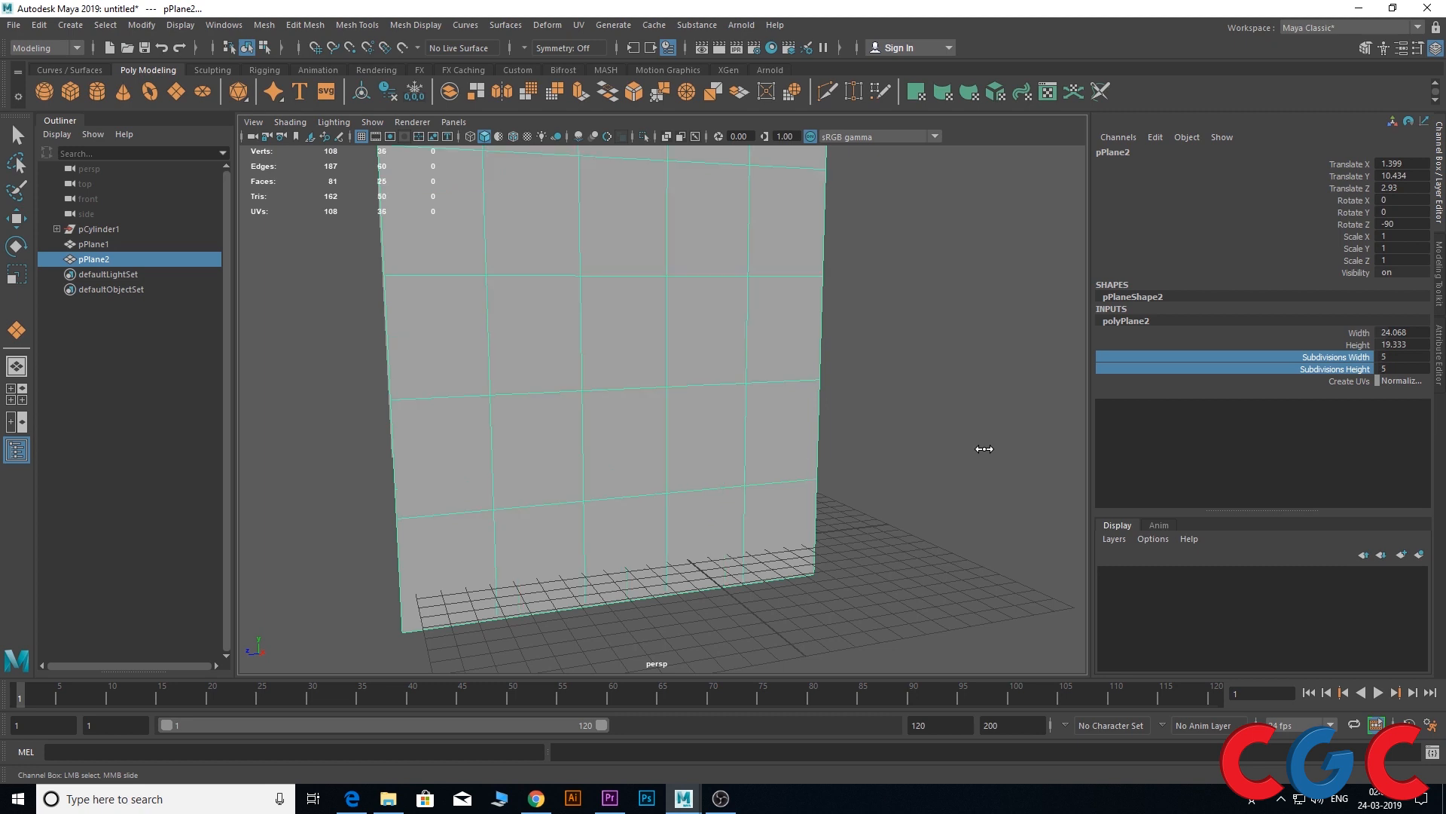
Chamfer the vertex where the new plane's second inner column line meets its uppermost inner row line, with a width of 0.65
mouse_move(917, 475)
left_mouse_down("alt")
mouse_move(888, 461)
mouse_move(903, 458)
left_mouse_up("alt")
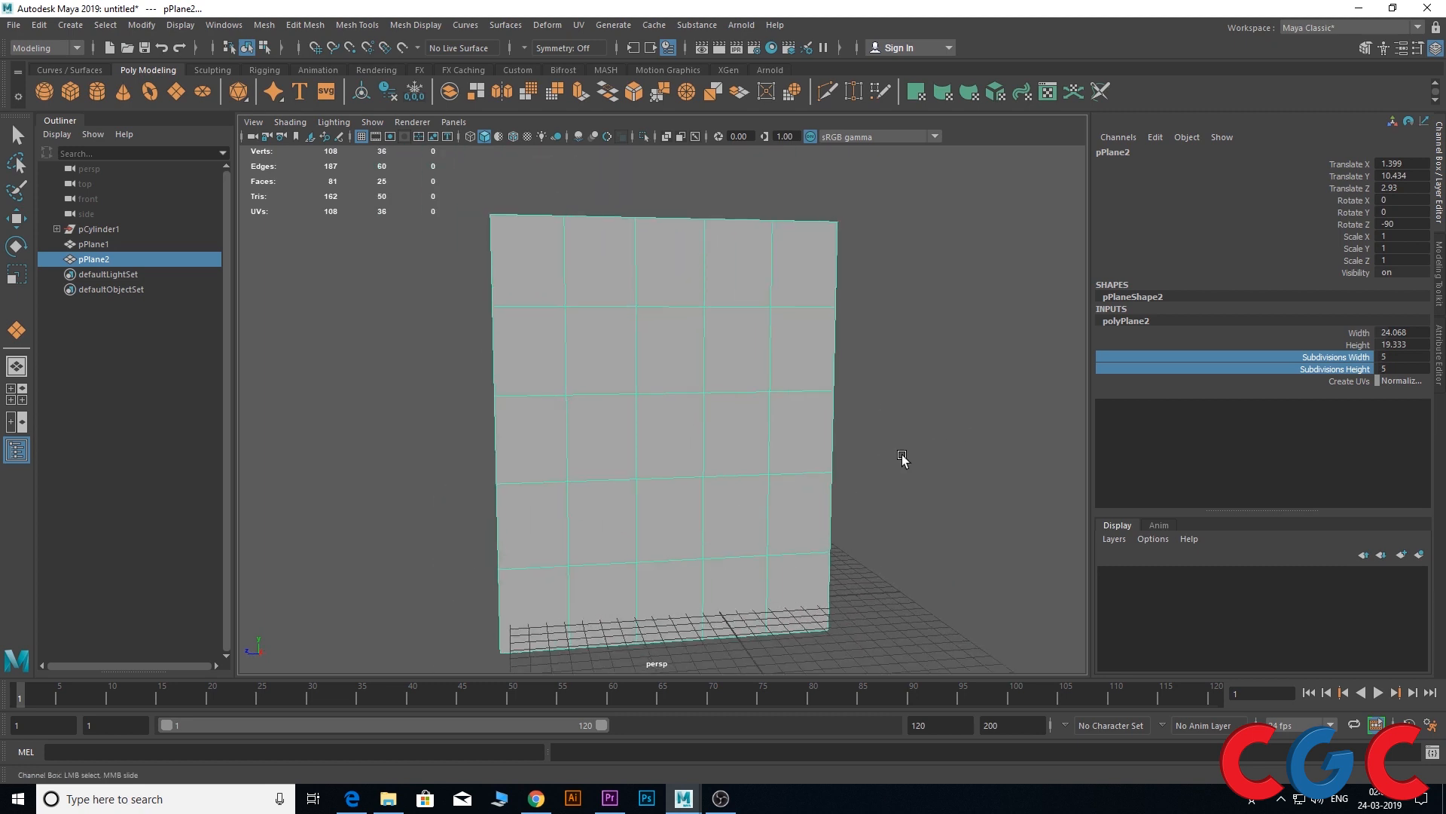
scroll(903, 458, "up", 3)
right_click_drag(636, 267, 555, 259)
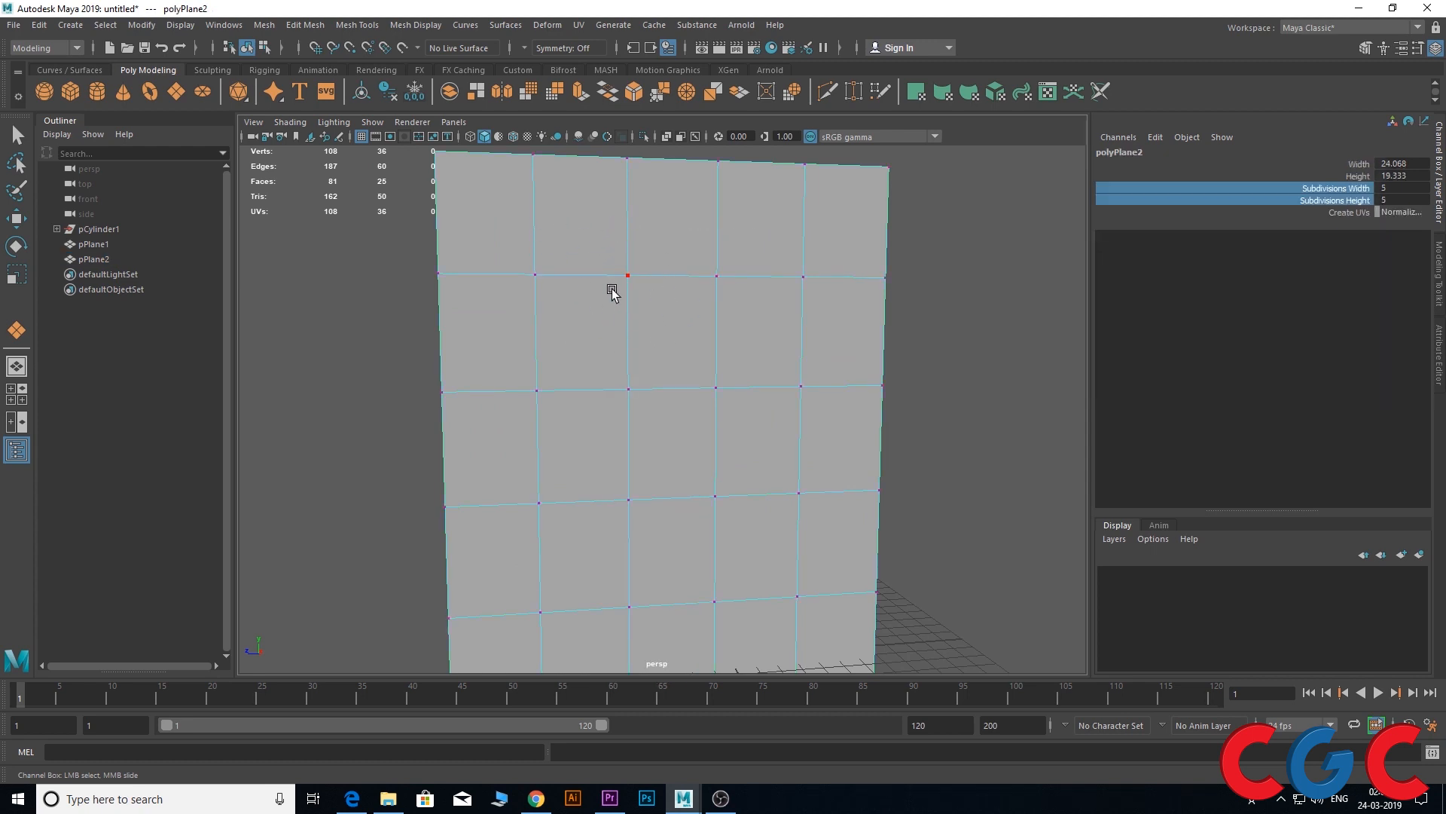
left_click_drag(660, 318, 626, 321, "alt")
scroll(535, 275, "up", 3)
middle_click_drag(537, 277, 580, 316, "alt")
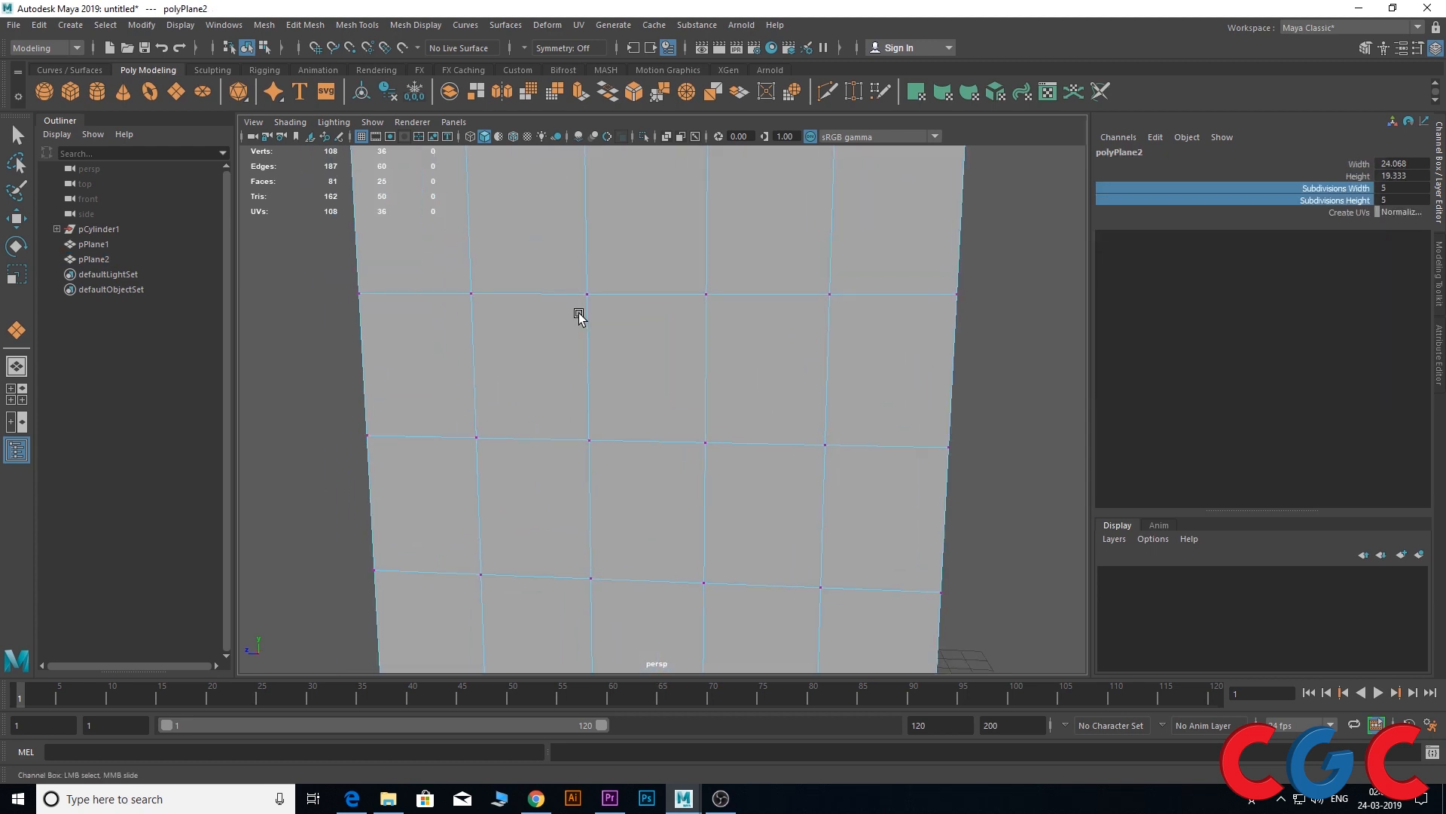
left_click(587, 294)
key("w")
left_click_drag(549, 346, 581, 349, "alt")
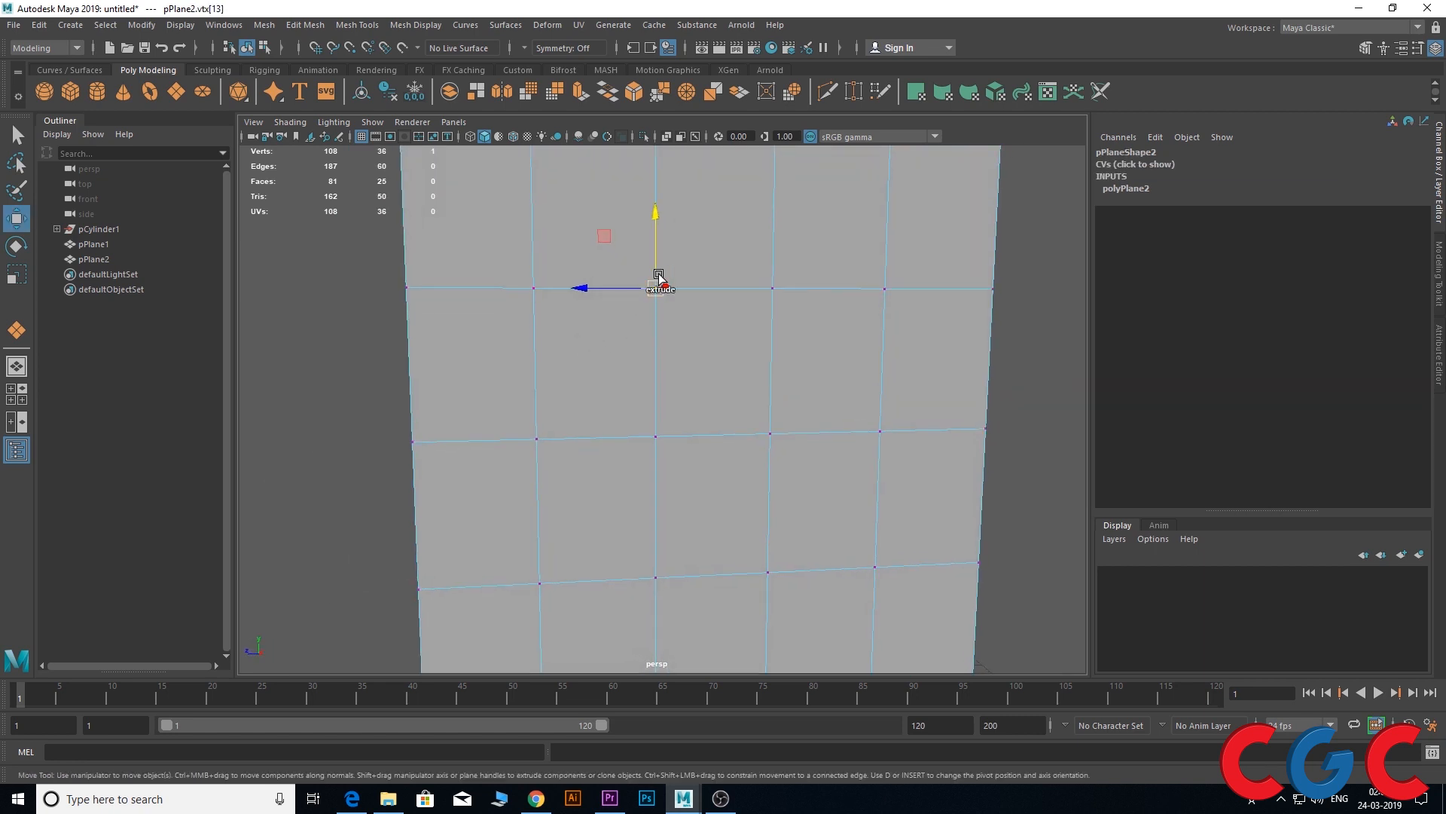
right_click_drag(659, 275, 797, 275, "shift")
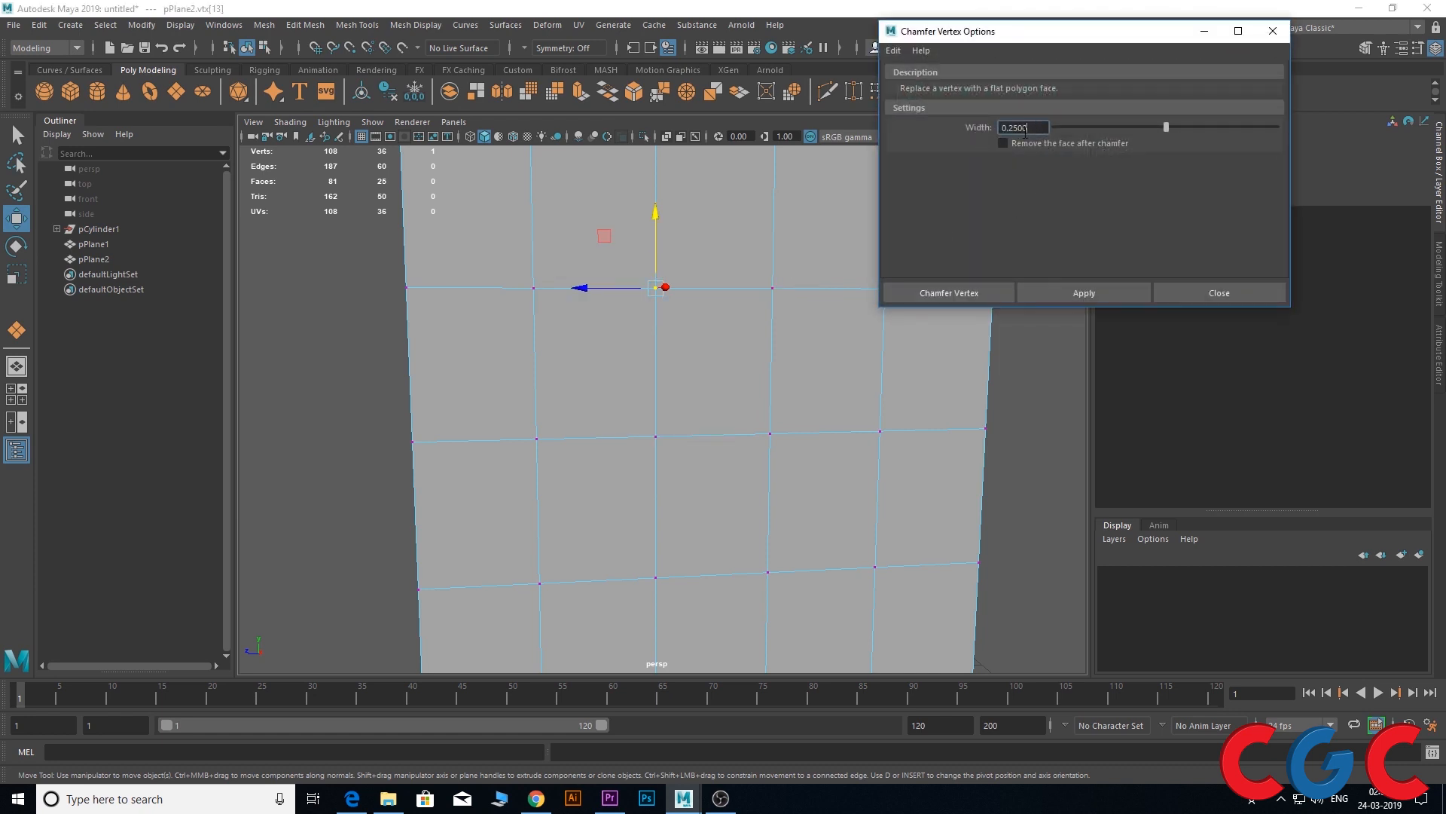
left_click(1063, 298)
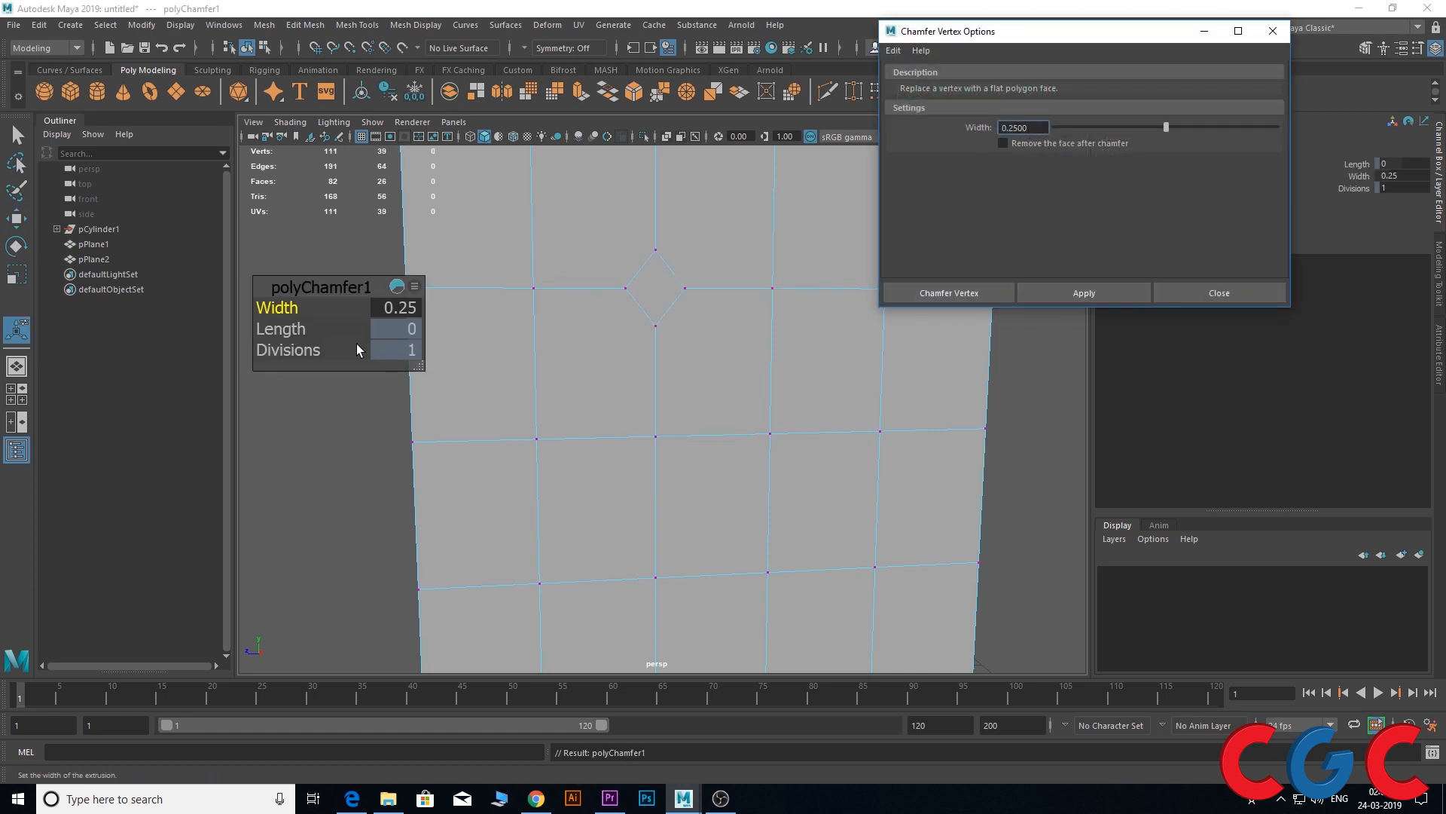
left_click_drag(273, 306, 277, 306)
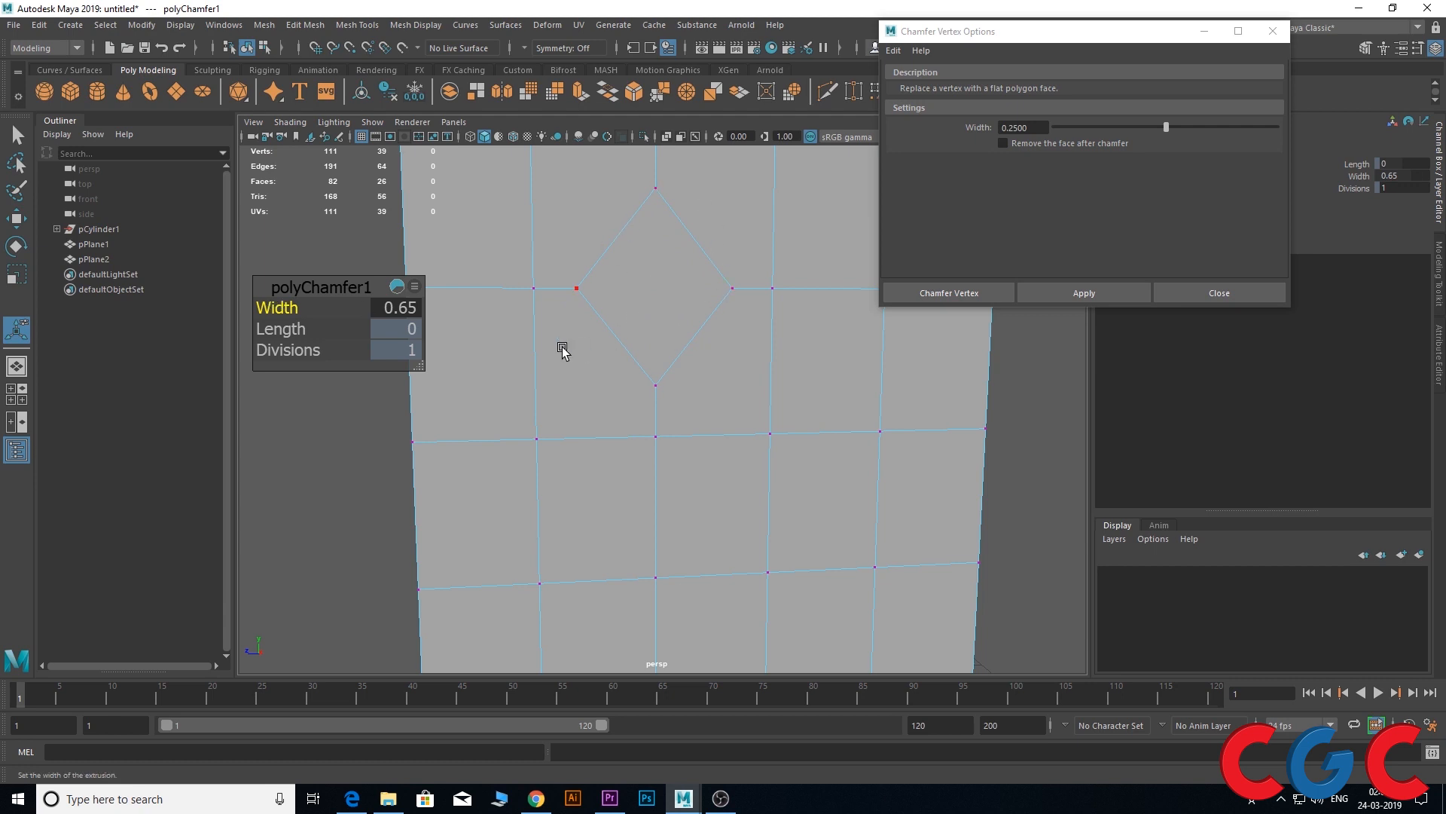
left_click_drag(681, 326, 648, 322, "alt")
middle_click_drag(653, 294, 691, 350, "alt")
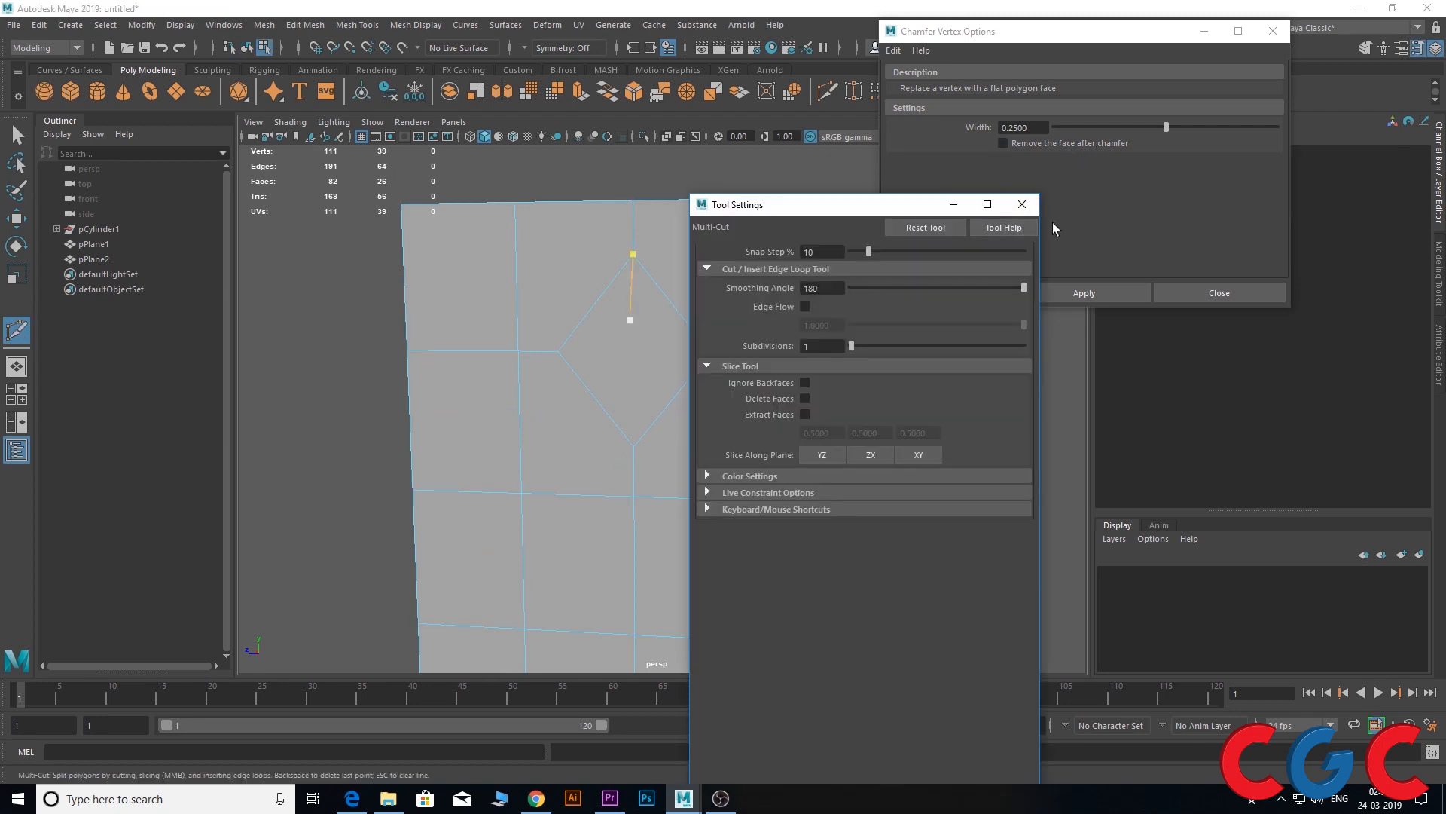
left_click(1022, 204)
middle_click_drag(629, 403, 581, 309, "alt")
key("w")
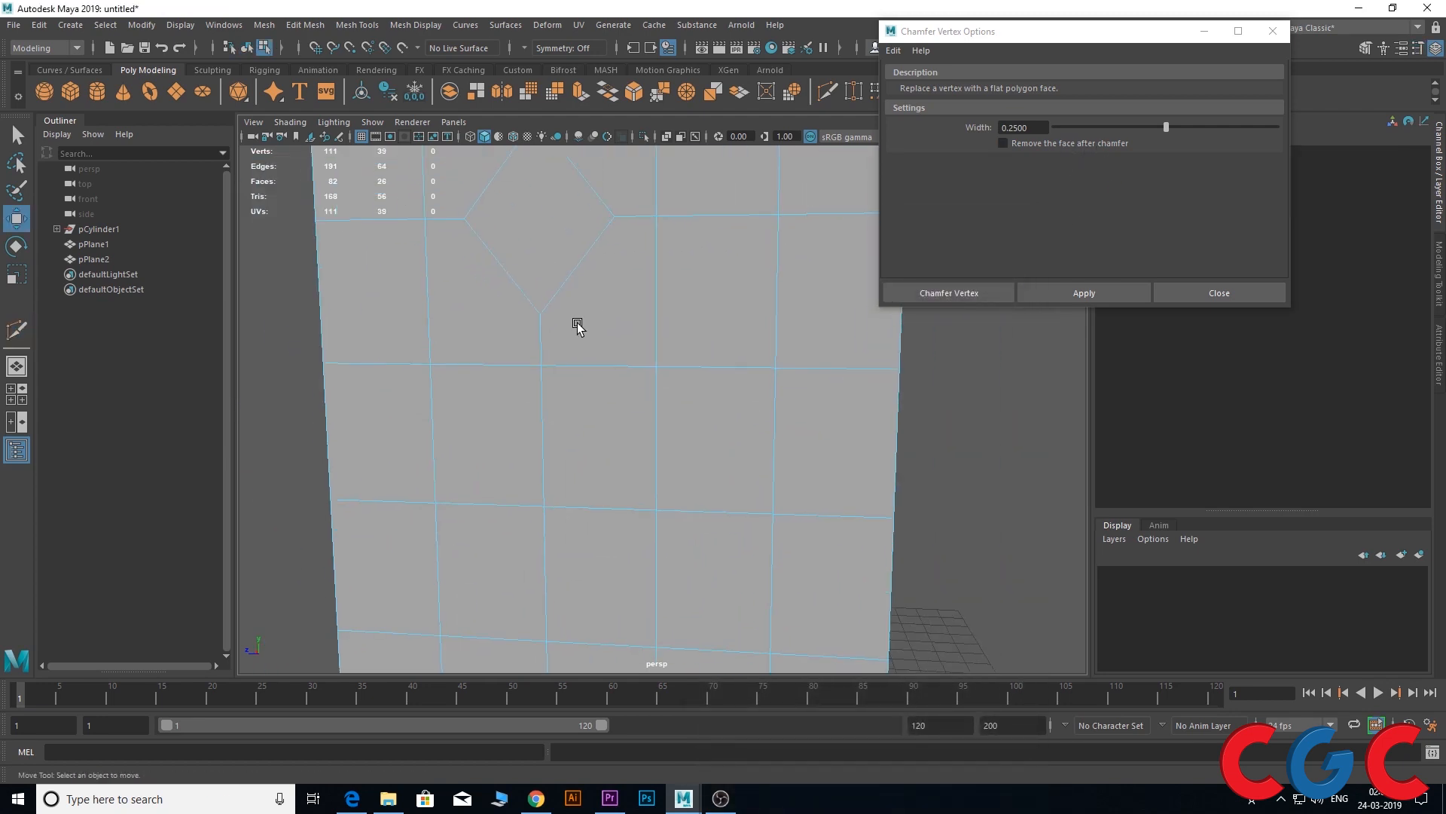
Chamfer the vertex where the third inner column and row lines meet, removing the face after chamfer, with a width of 0.65
right_click_drag(620, 305, 554, 307)
scroll(562, 333, "down", 5)
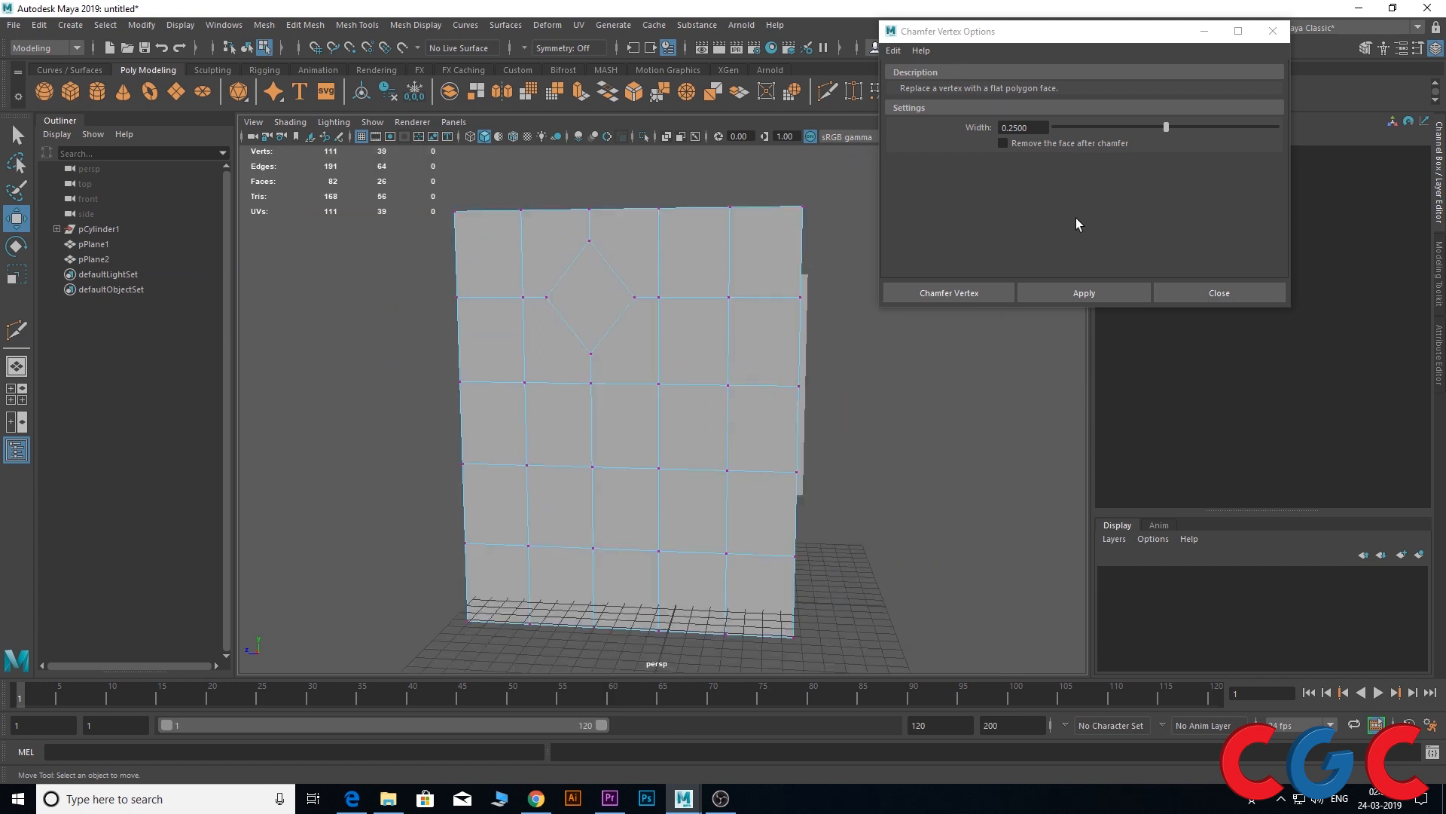
left_click(1039, 144)
left_click(686, 441)
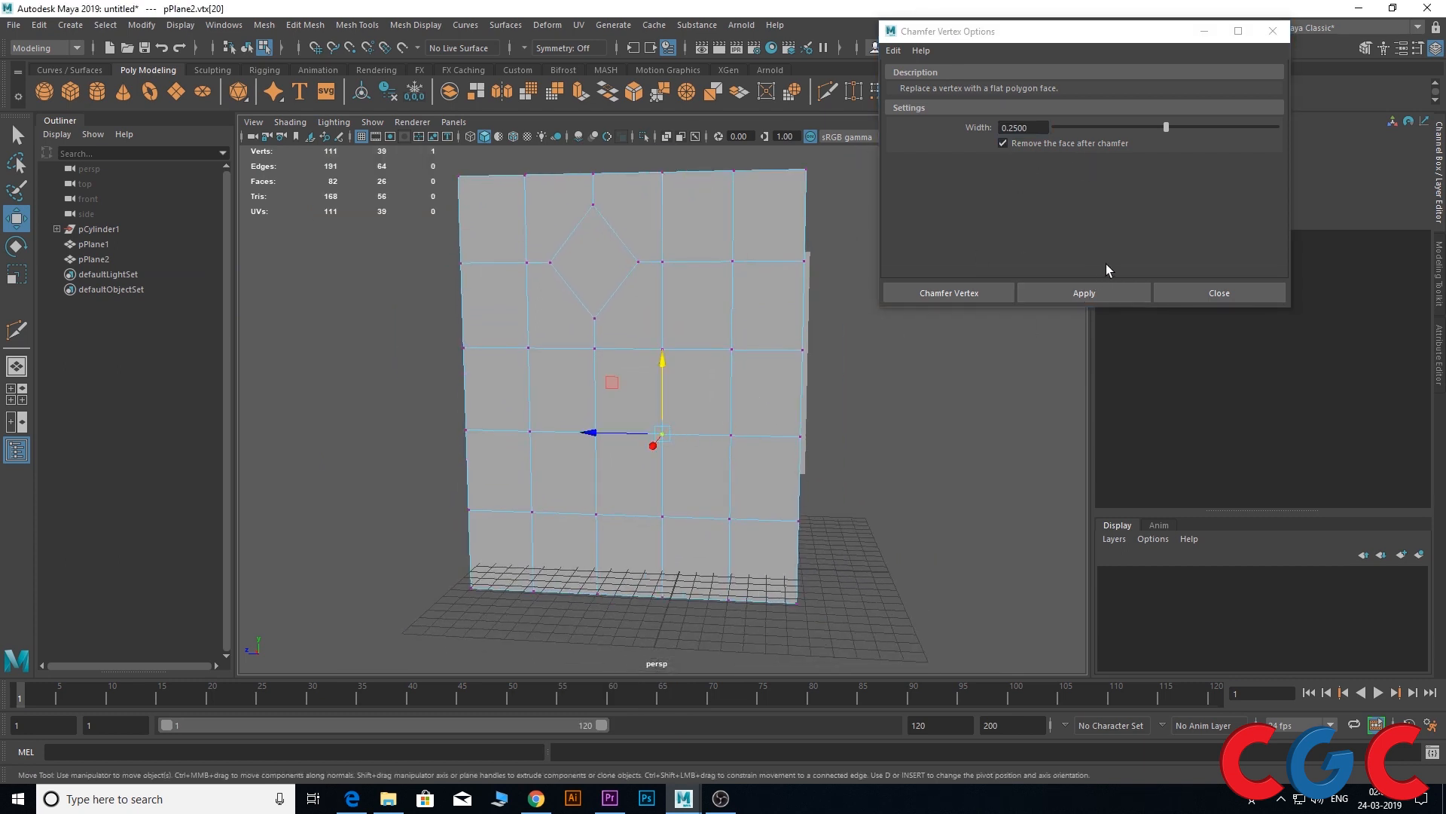
left_click(1085, 293)
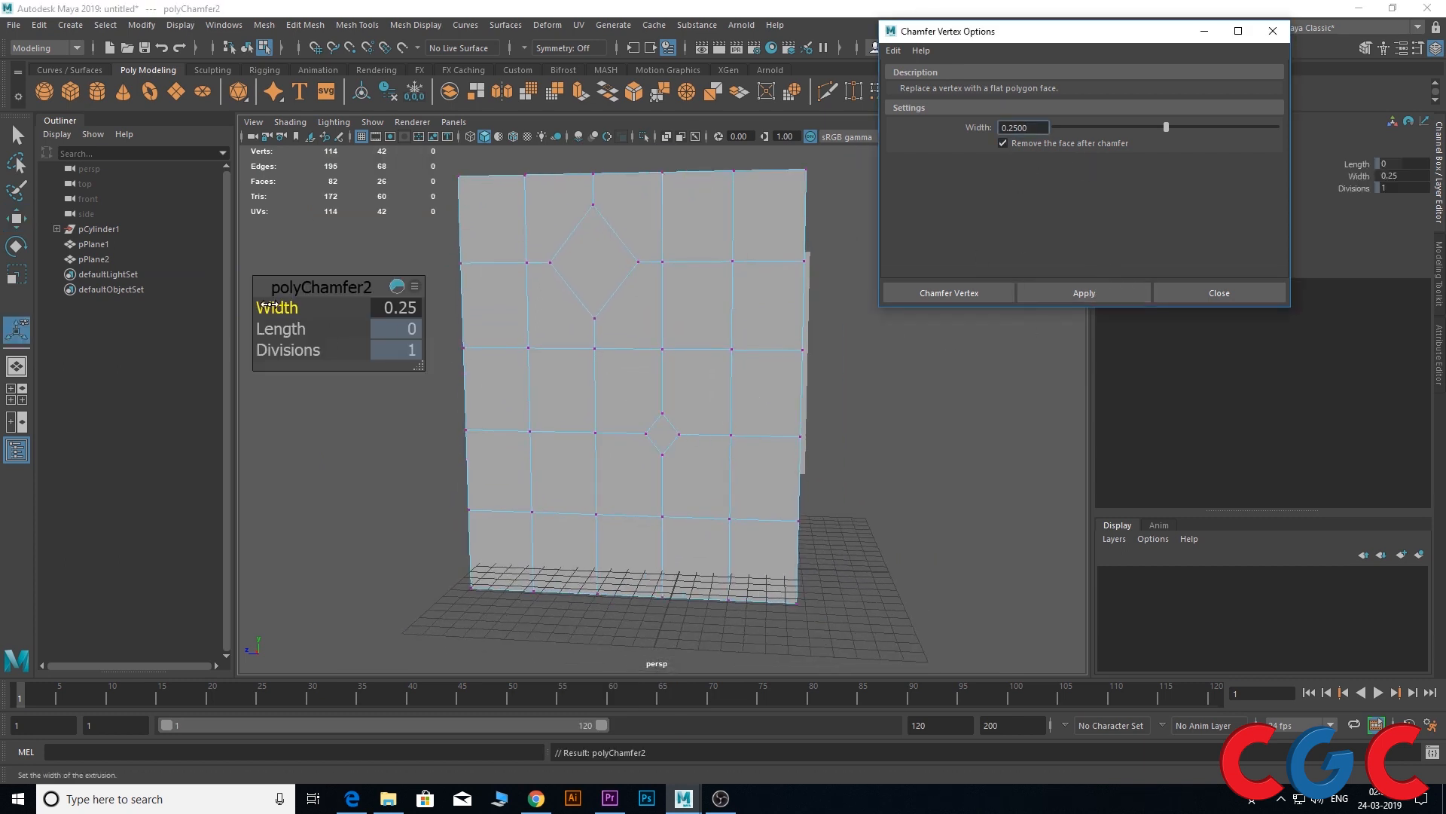
left_click_drag(268, 306, 272, 303)
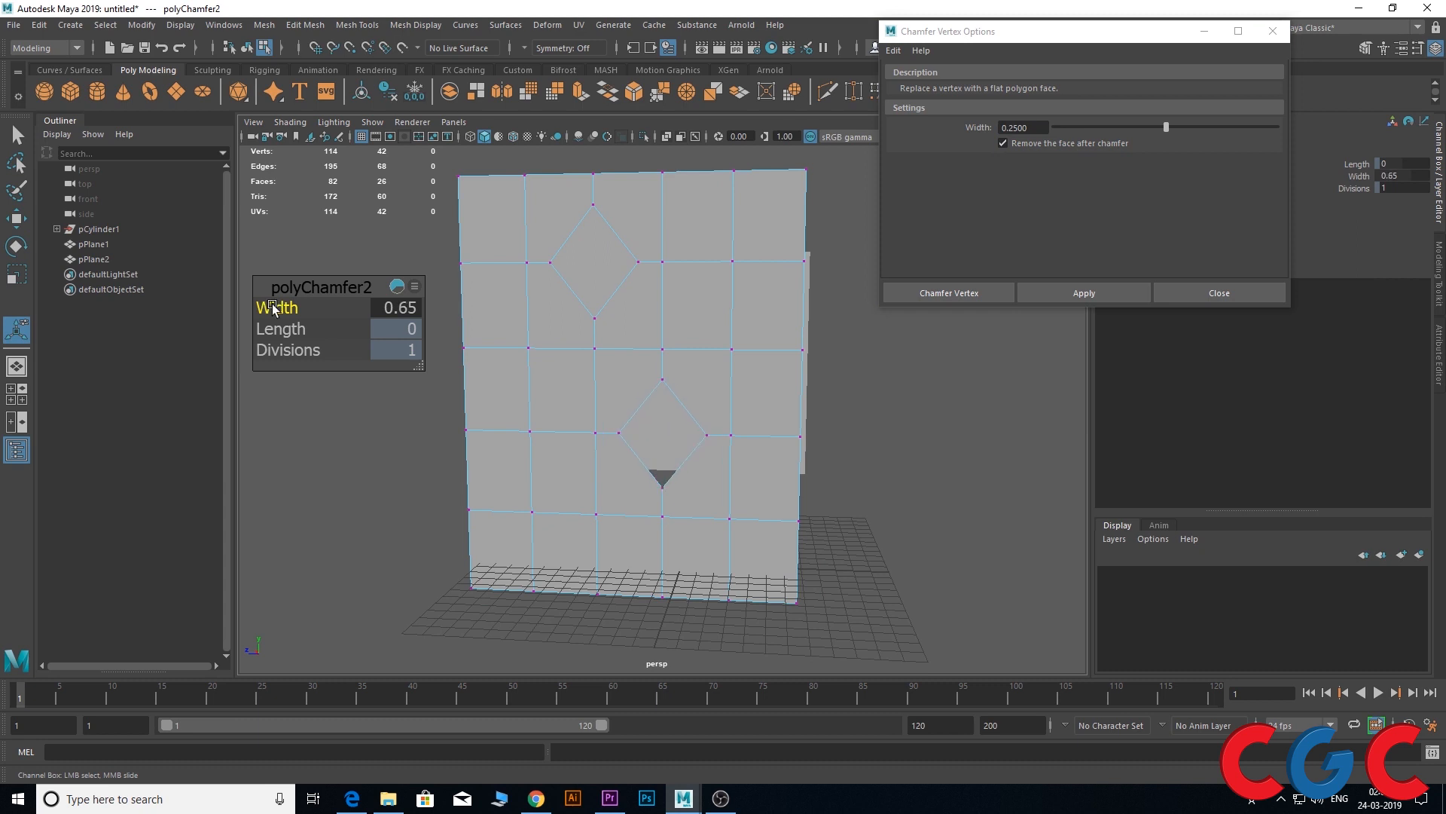
Return to object mode and compare the open diamond hole with the filled diamond from several angles
key("q")
right_click_drag(713, 390, 757, 385)
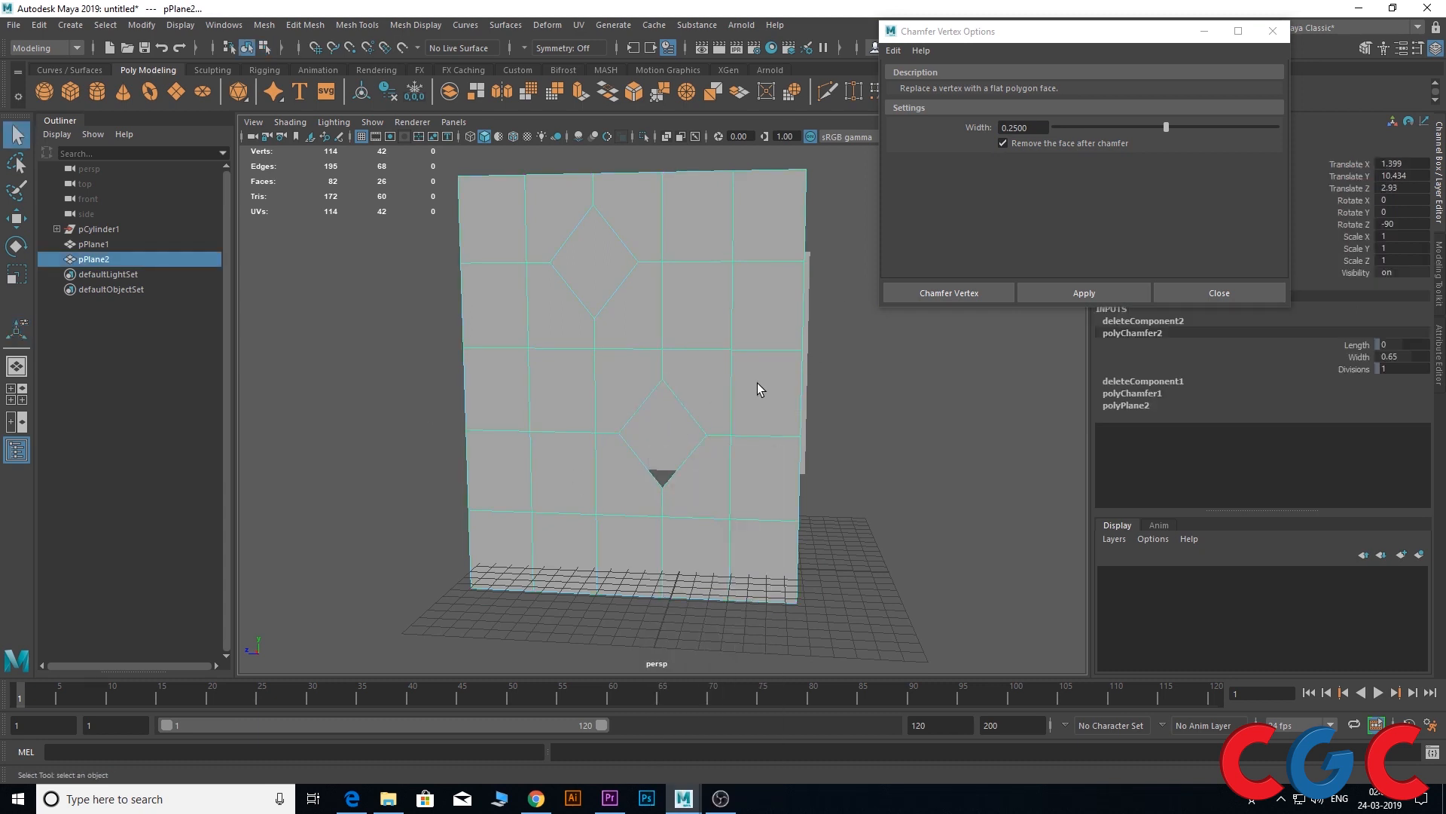
mouse_move(757, 382)
left_mouse_down("alt")
mouse_move(813, 374)
mouse_move(736, 388)
left_mouse_up("alt")
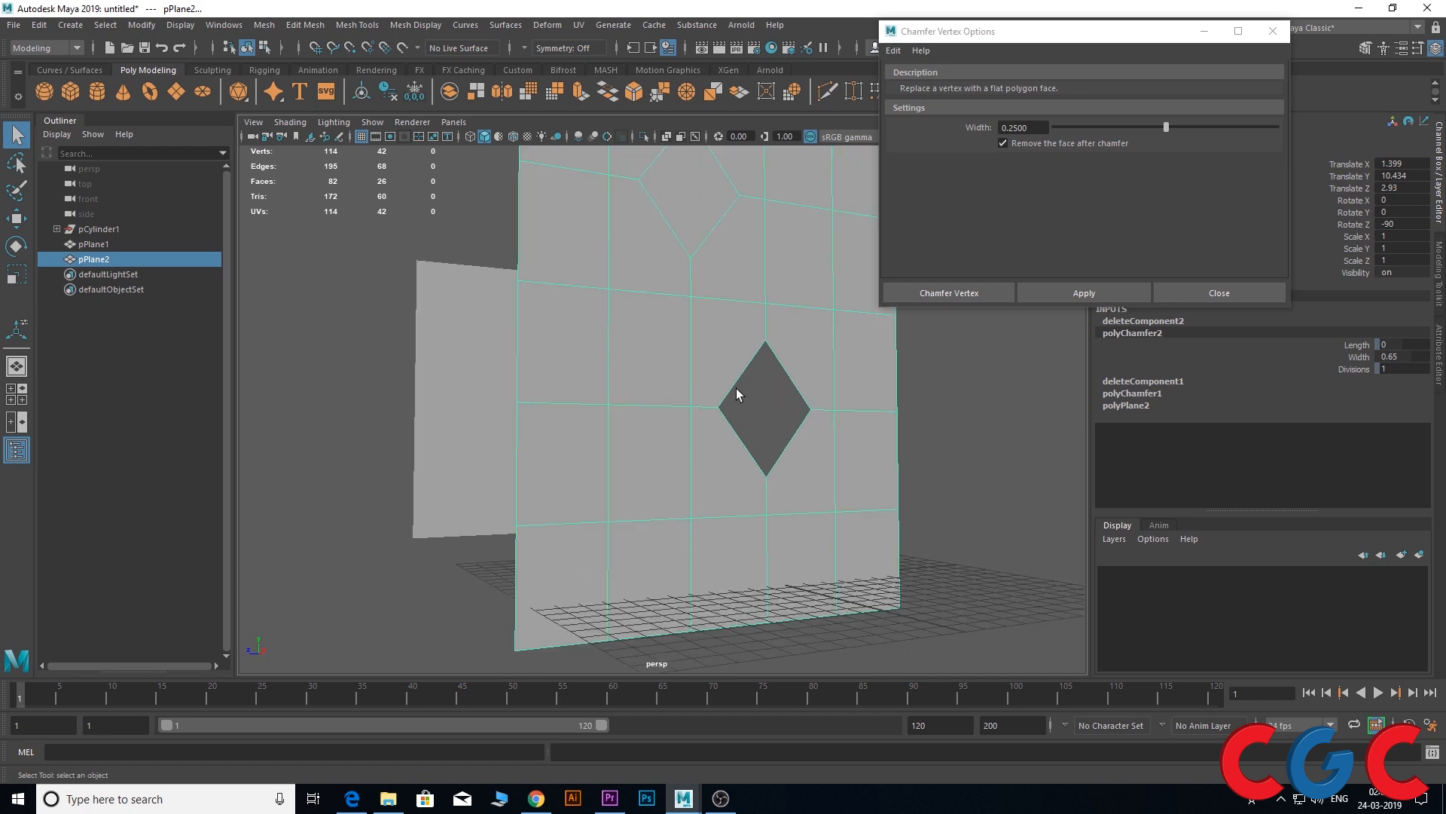
left_click_drag(694, 323, 736, 356, "alt")
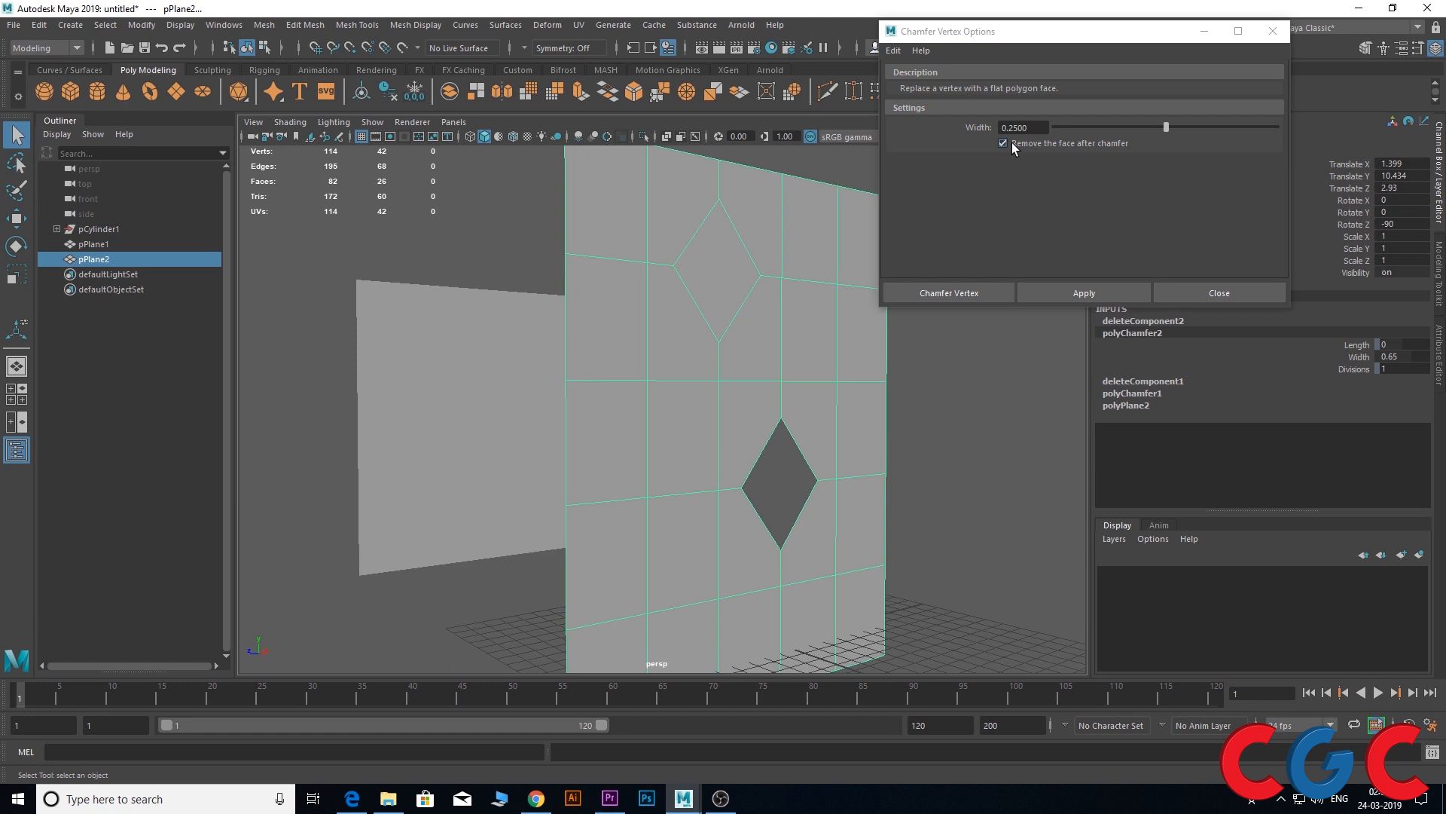
mouse_move(678, 331)
left_mouse_down("alt")
mouse_move(690, 325)
mouse_move(697, 387)
mouse_move(683, 351)
left_mouse_up("alt")
scroll(690, 359, "up", 2)
middle_click_drag(684, 324, 622, 334, "alt")
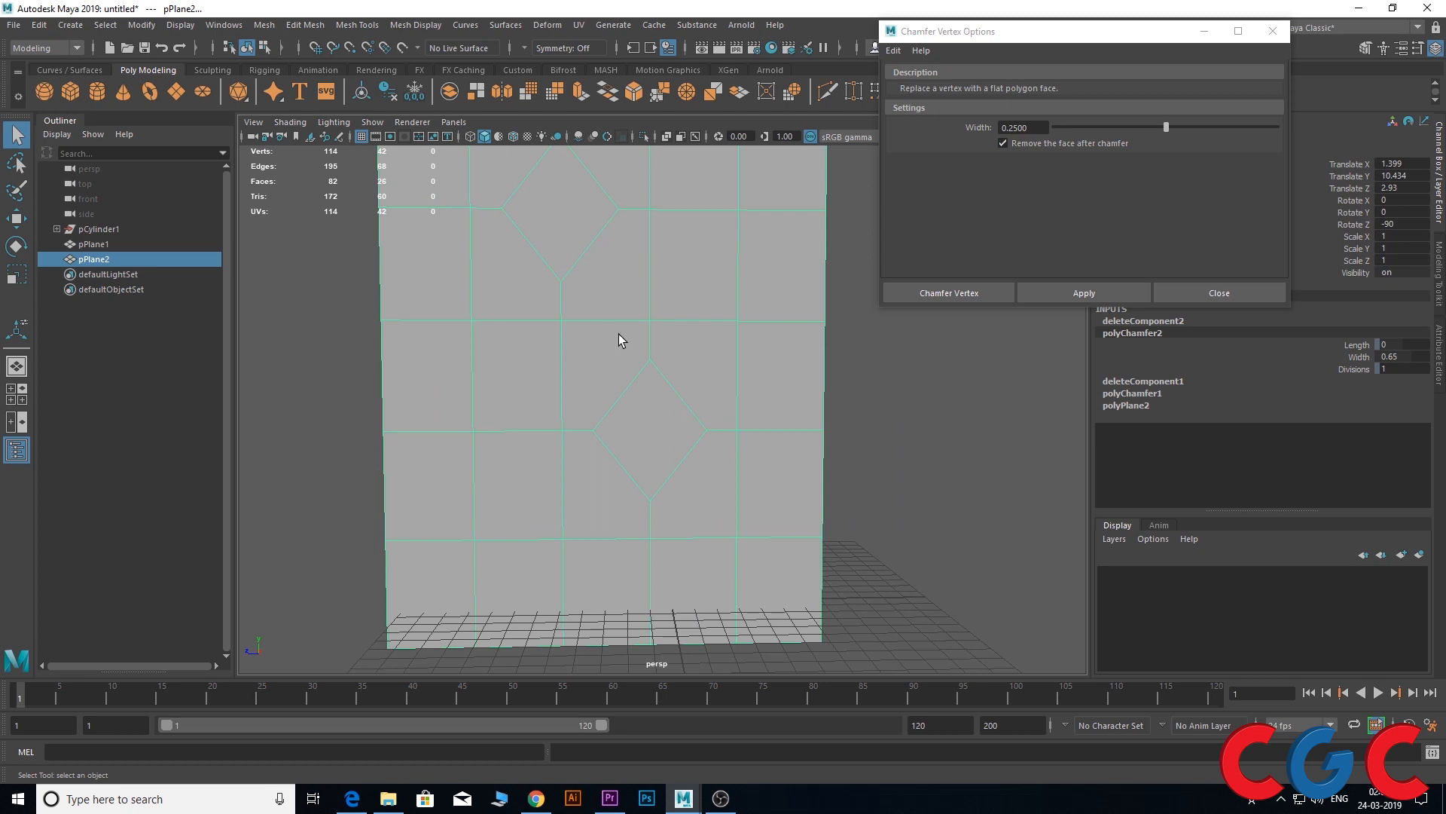
left_click_drag(617, 333, 603, 336, "alt")
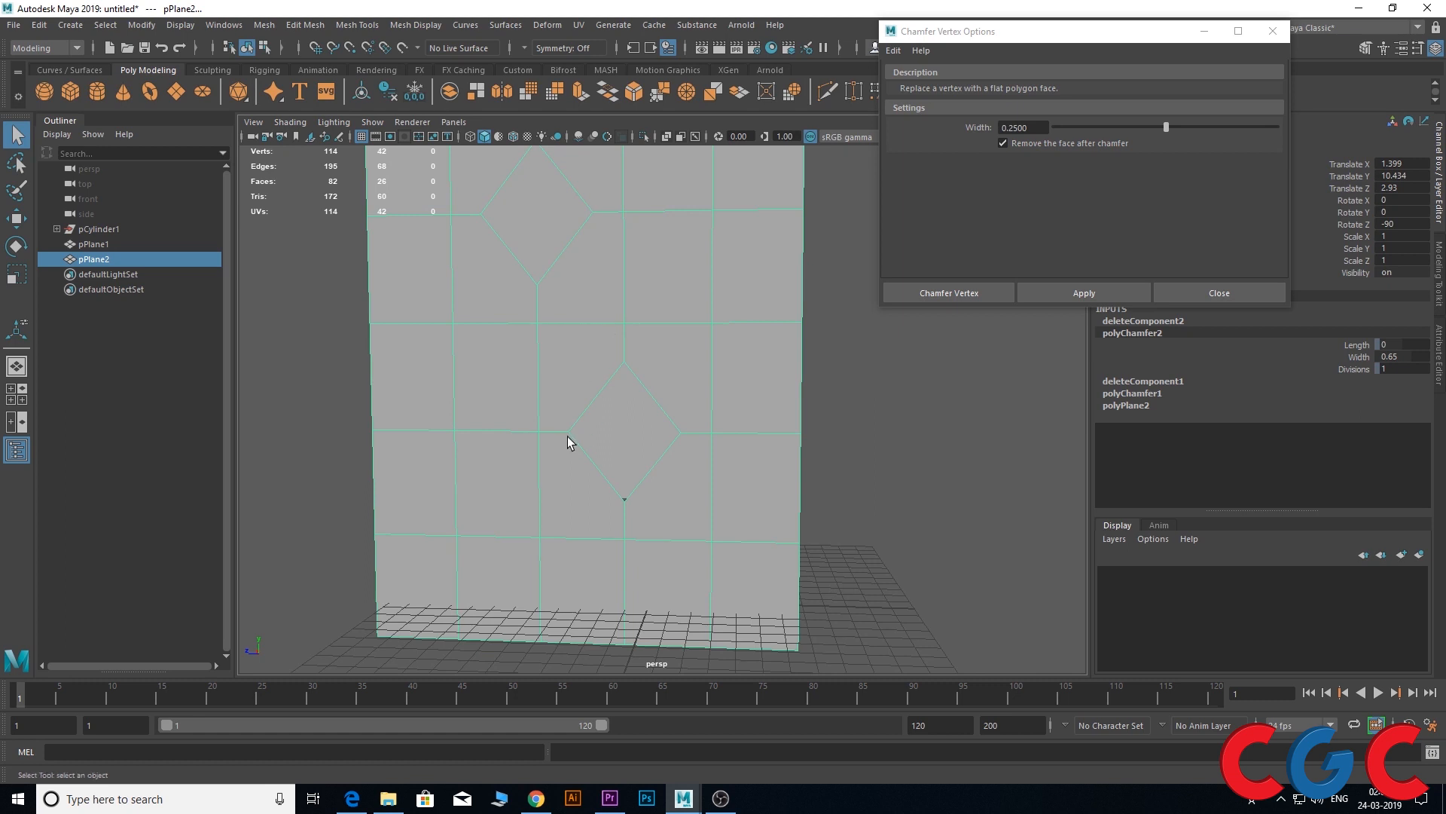
In the side view, use Multi-Cut to connect the four surrounding grid vertices to the midpoints of the diamond hole's edges
key("space")
left_click_drag(567, 437, 641, 395)
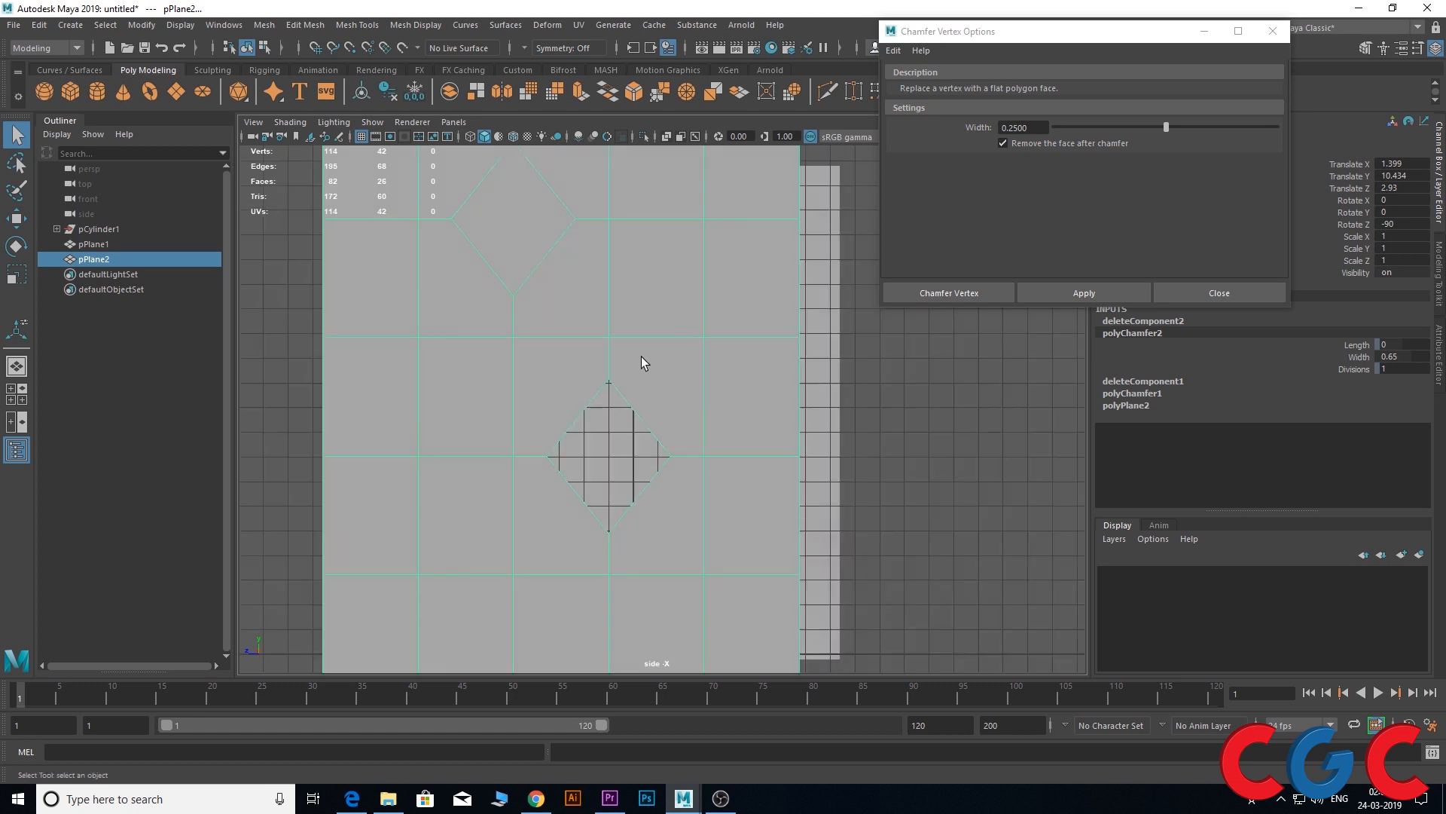
right_click_drag(642, 357, 603, 362, "shift")
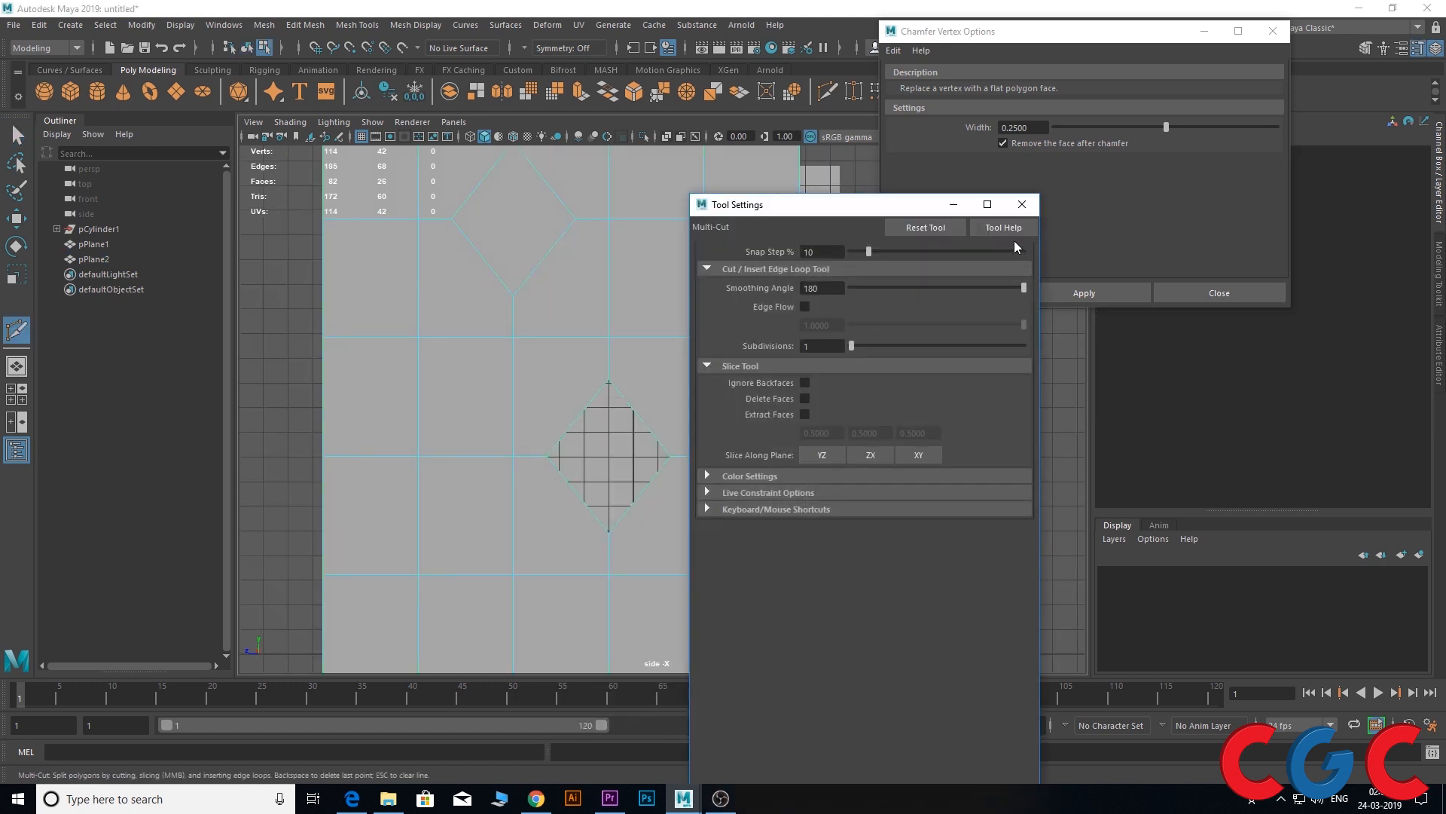
left_click(1022, 204)
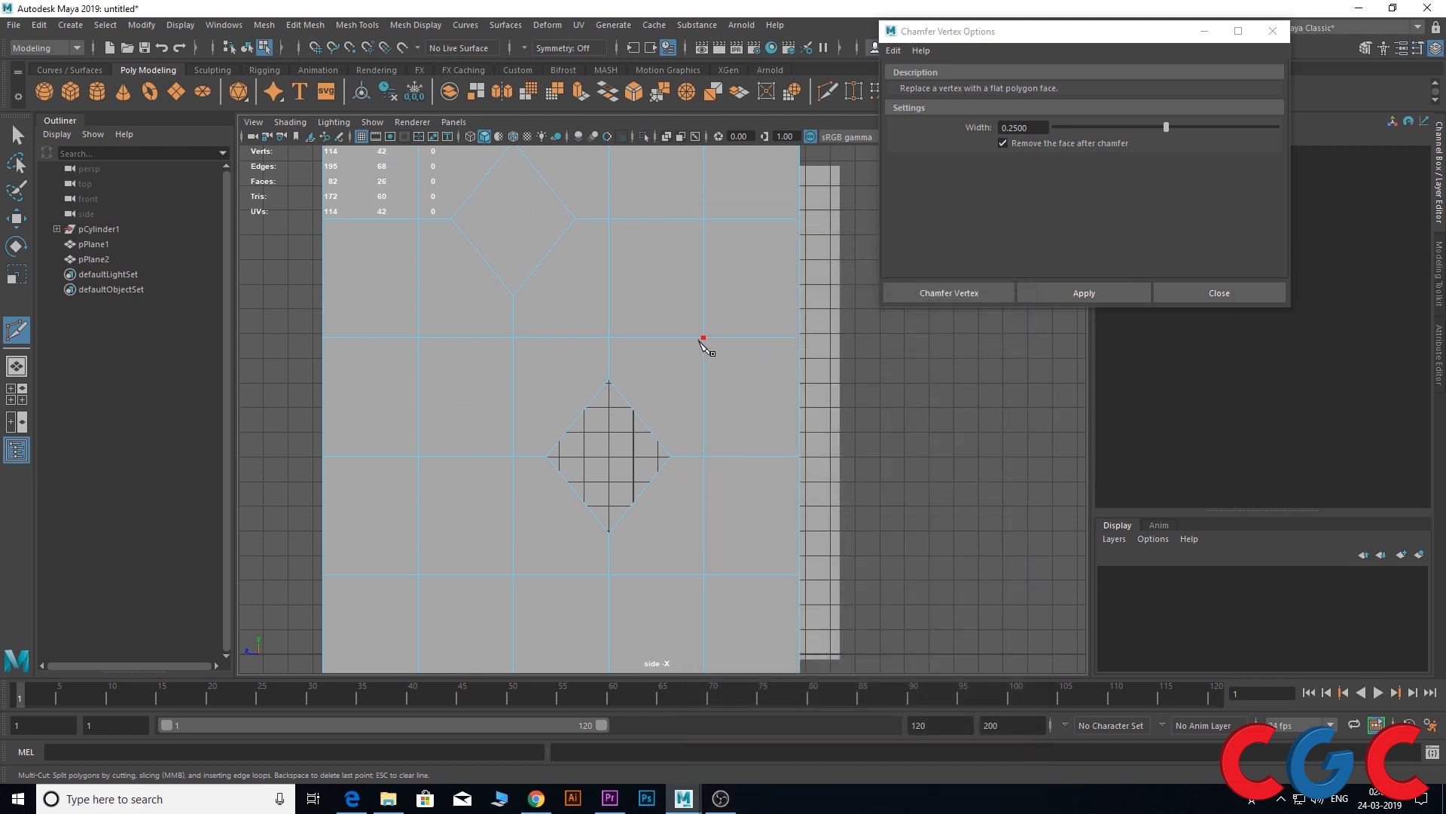
left_click(642, 414)
right_click(641, 414)
left_click(703, 574)
left_click(639, 496)
right_click(639, 496)
left_click(525, 575)
left_click(578, 493)
right_click(578, 493)
left_click(513, 337)
left_click(578, 418)
right_click(578, 418)
key("q")
Scale the four new vertices at the midpoints of the diamond hole's edges outward so the hole becomes rounder
right_click_drag(634, 399, 574, 378)
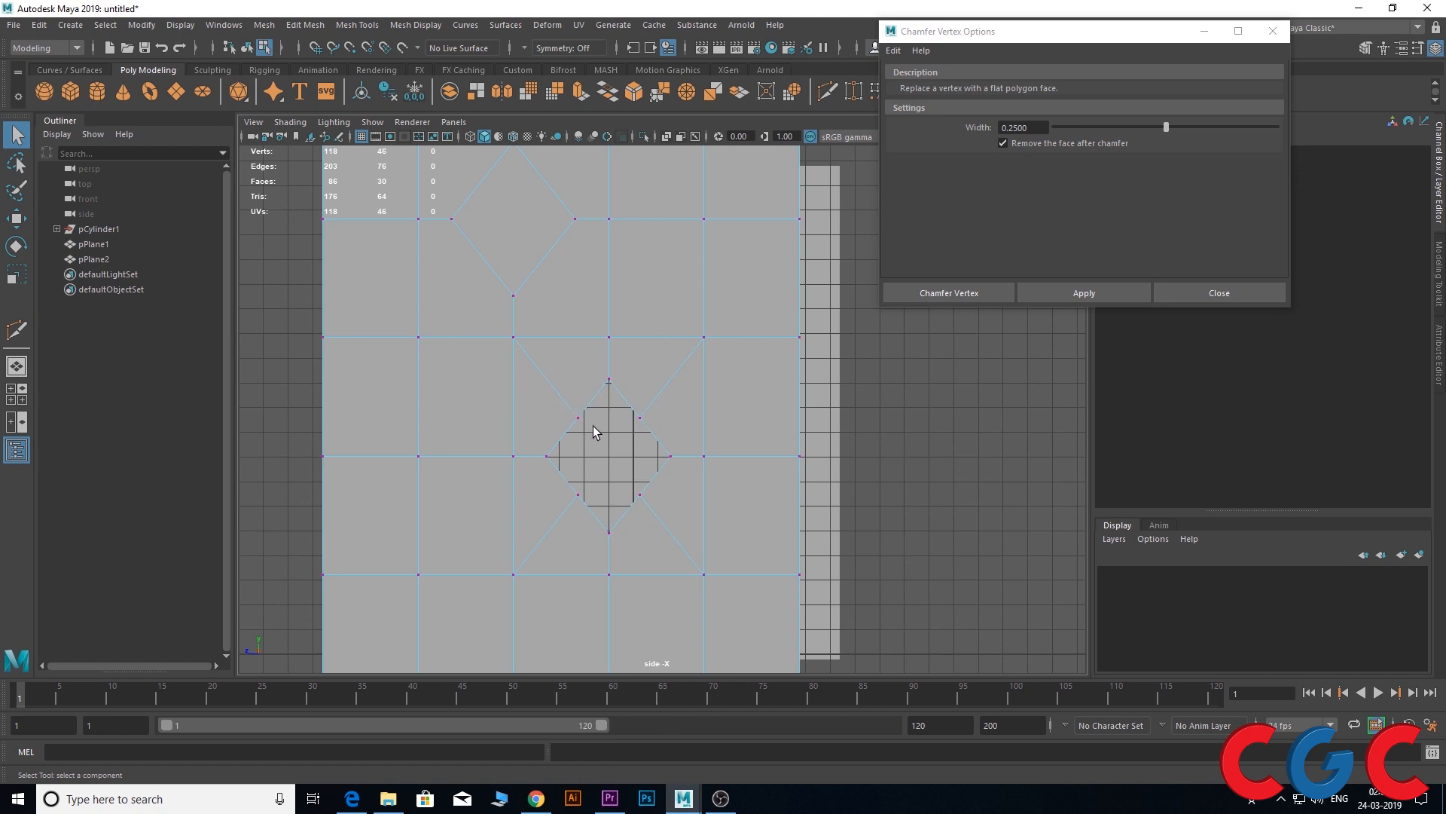
left_click_drag(551, 411, 552, 411)
left_click_drag(657, 402, 659, 402, "shift")
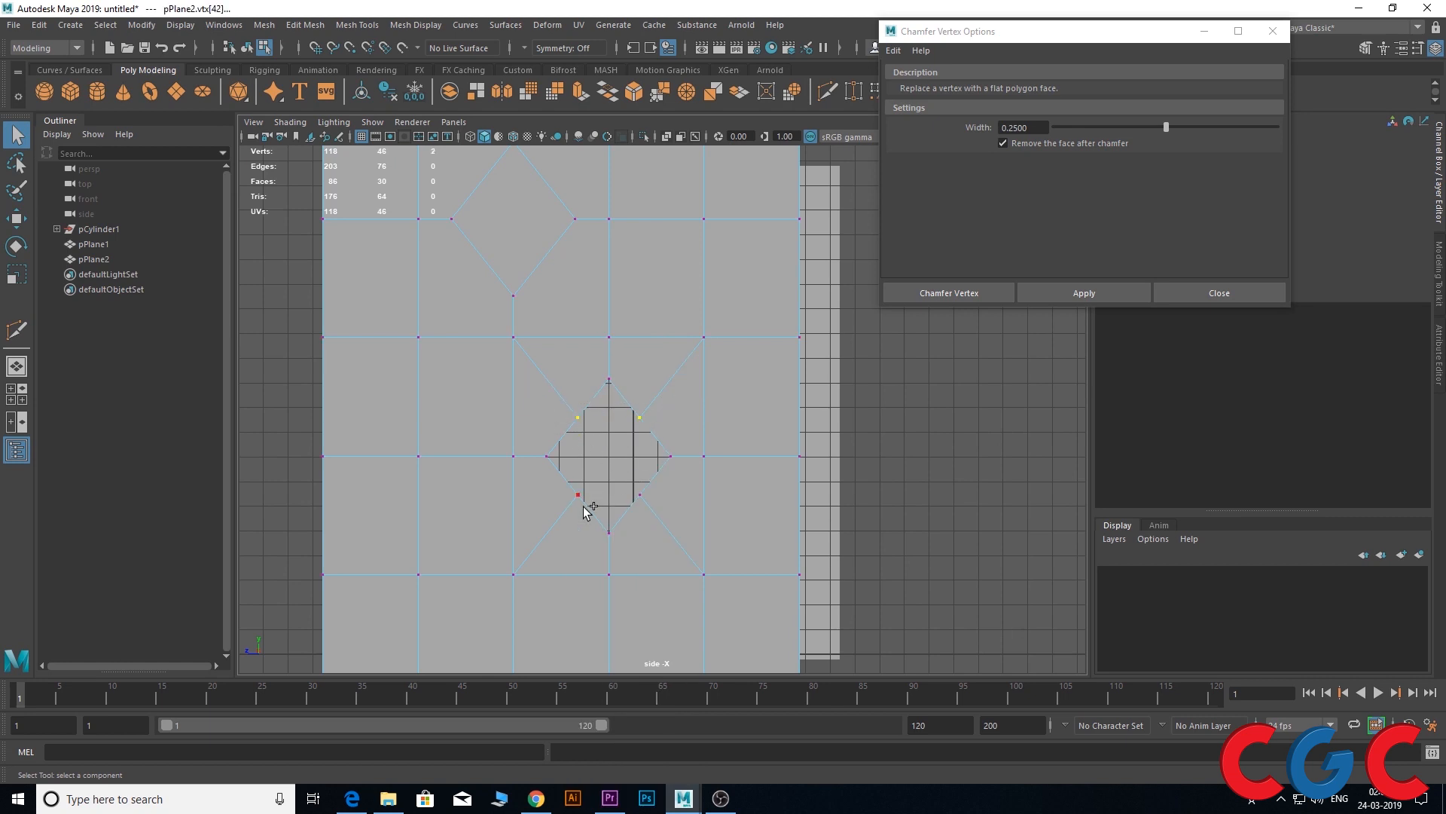
left_click_drag(583, 484, 673, 526, "shift")
key("r")
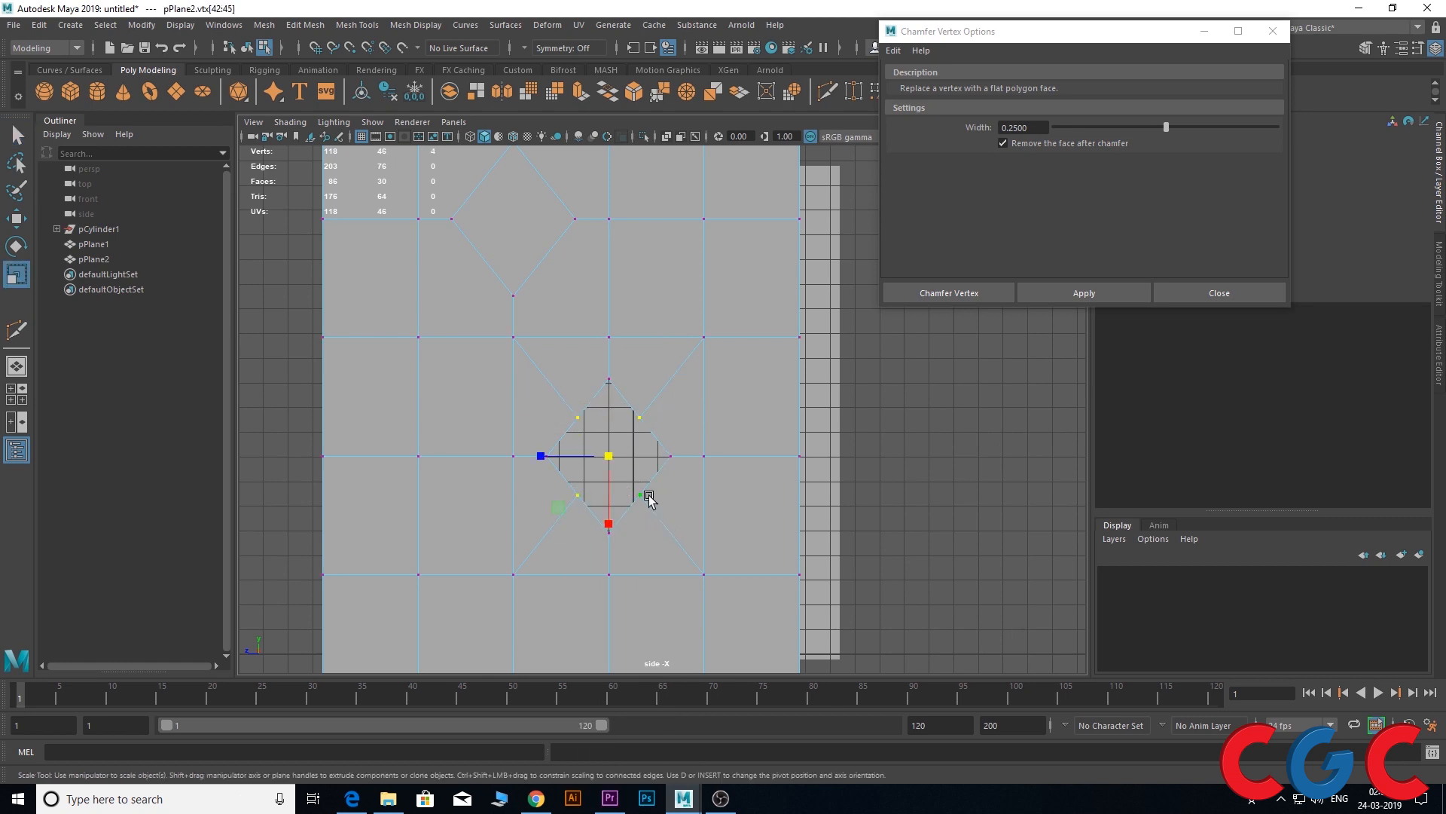
left_click_drag(608, 456, 619, 454)
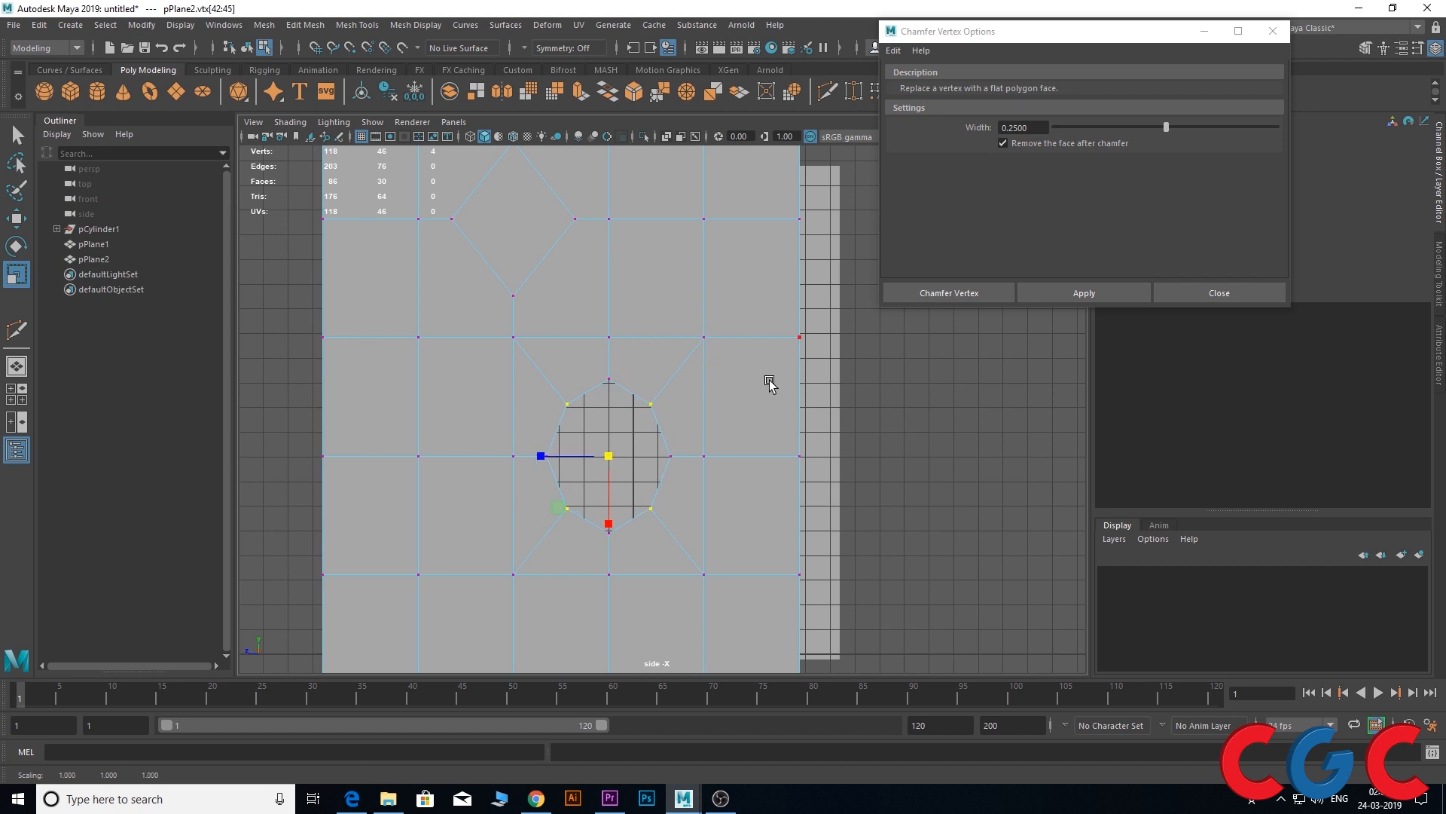
Scale the three vertex rows around the hole closer together vertically, and turn on smooth mesh preview for the plane
scroll(782, 372, "down", 2)
left_click_drag(860, 329, 240, 569)
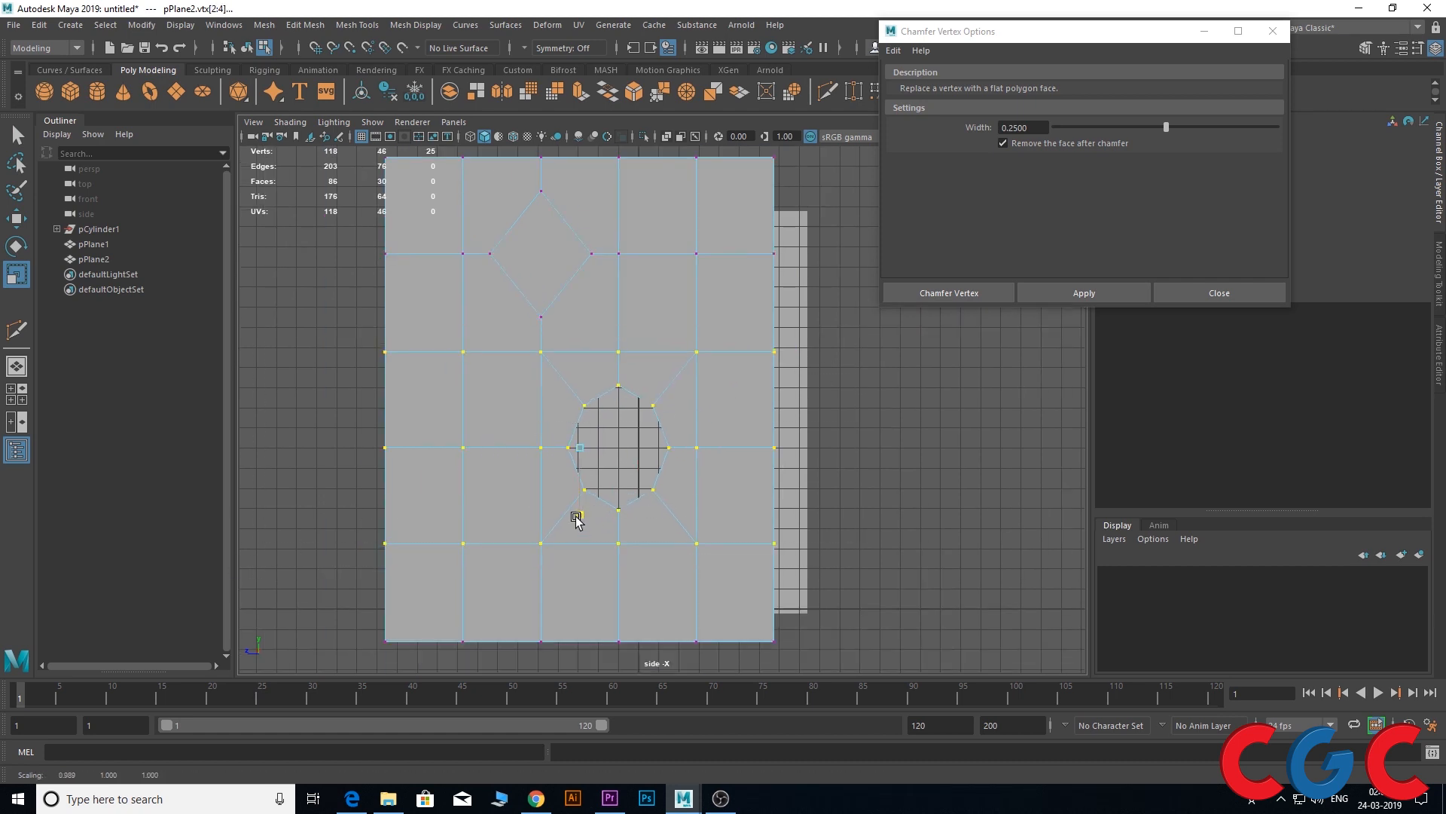
scroll(658, 407, "up", 1)
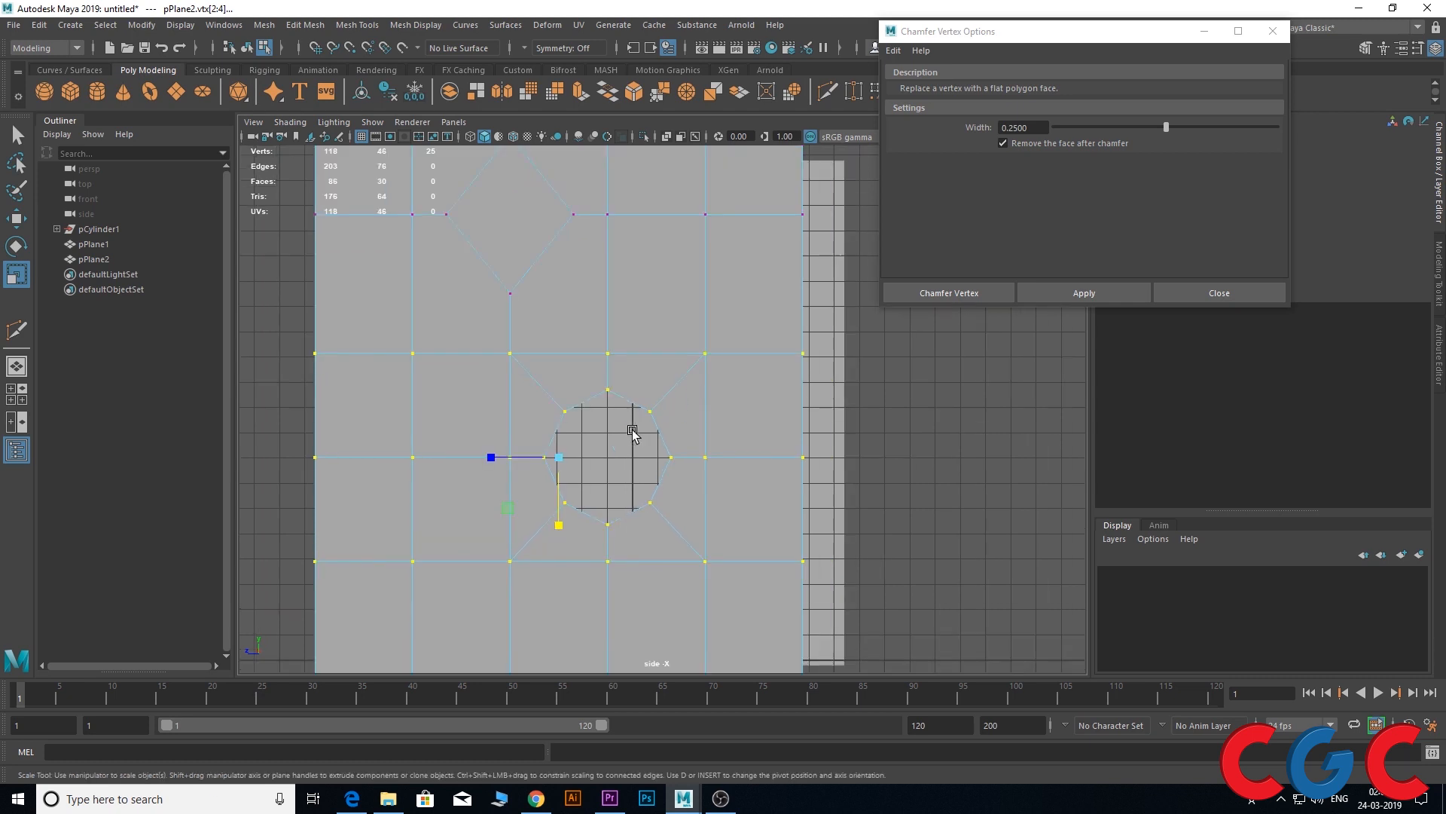
key("3")
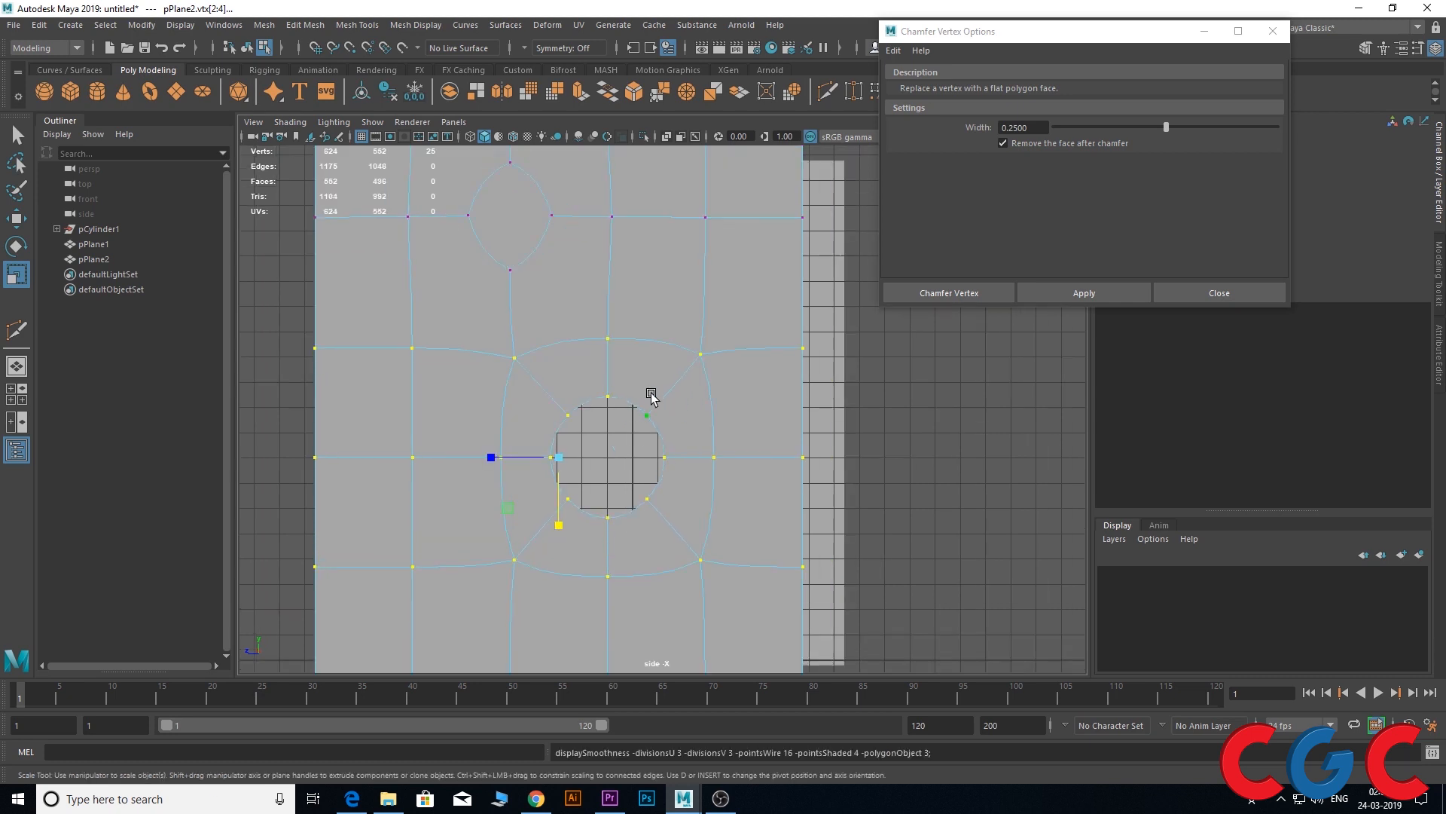
scroll(598, 424, "up", 2)
In the perspective view, extrude the hole's border edge loop with Local Translate Z 1.8 and 3 divisions, and return to object mode
key("space")
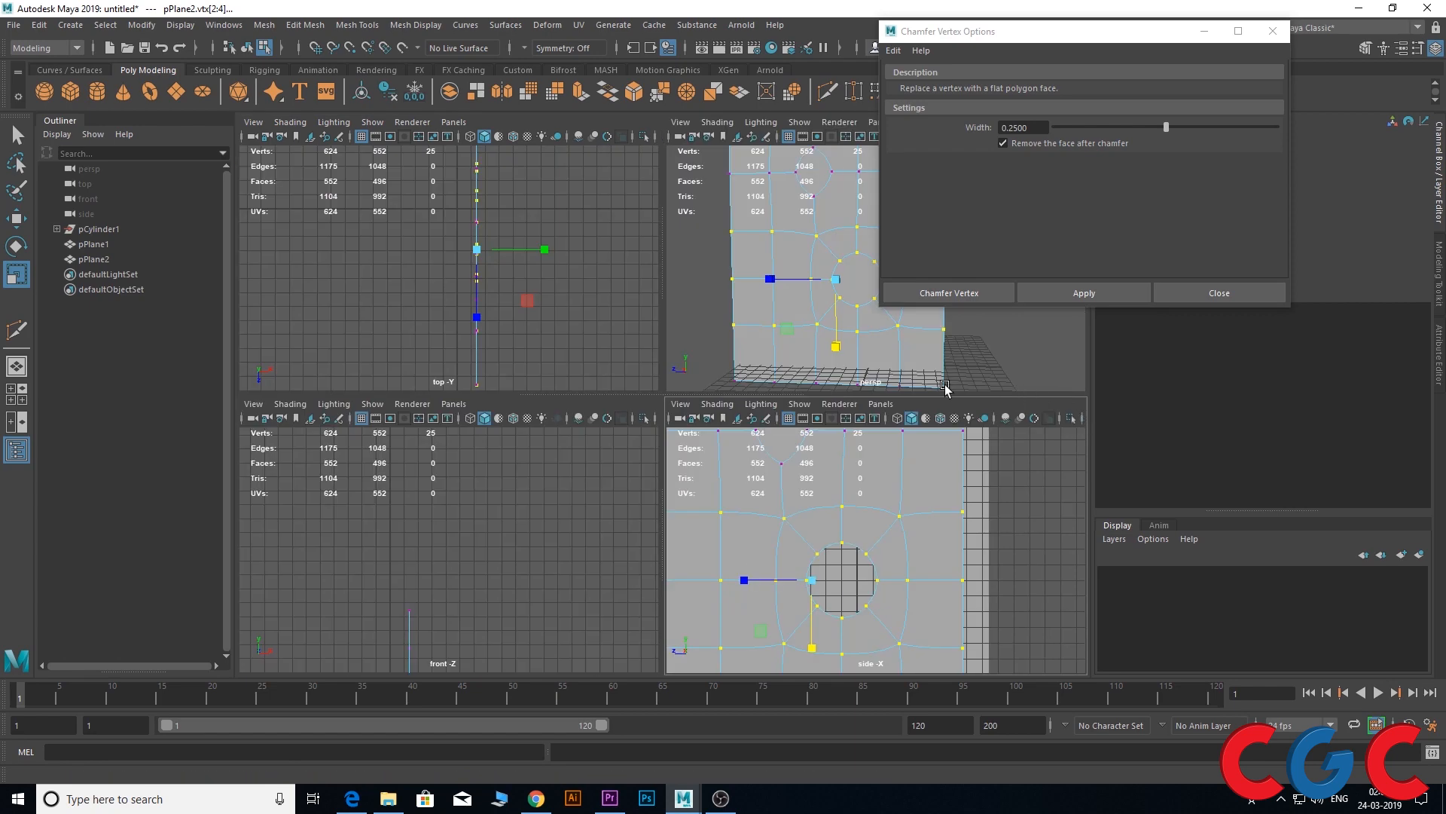
key("space")
mouse_move(739, 419)
left_mouse_down("alt")
mouse_move(797, 422)
mouse_move(738, 418)
left_mouse_up("alt")
scroll(742, 358, "up", 3)
key("F10")
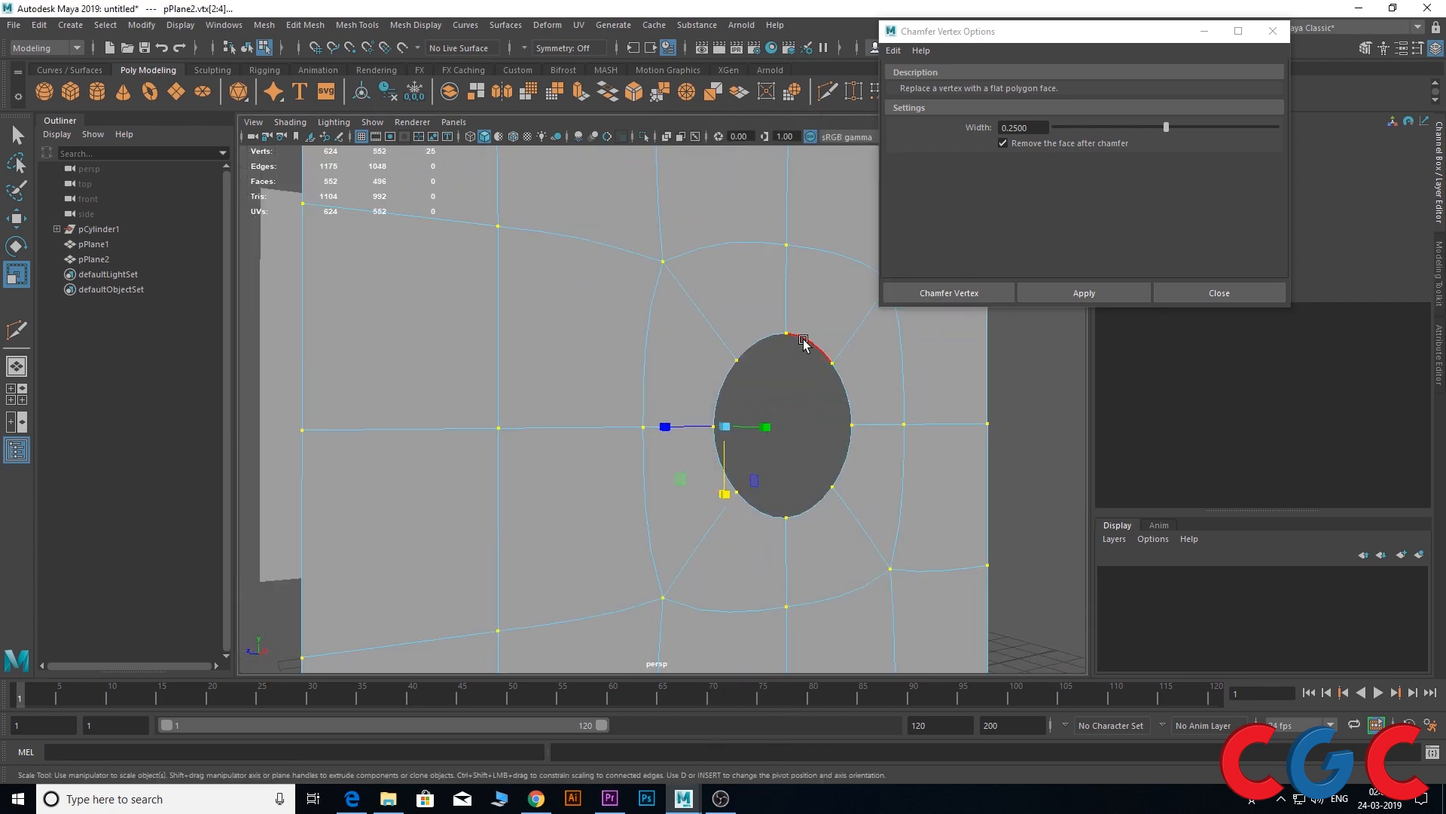
double_click(803, 340)
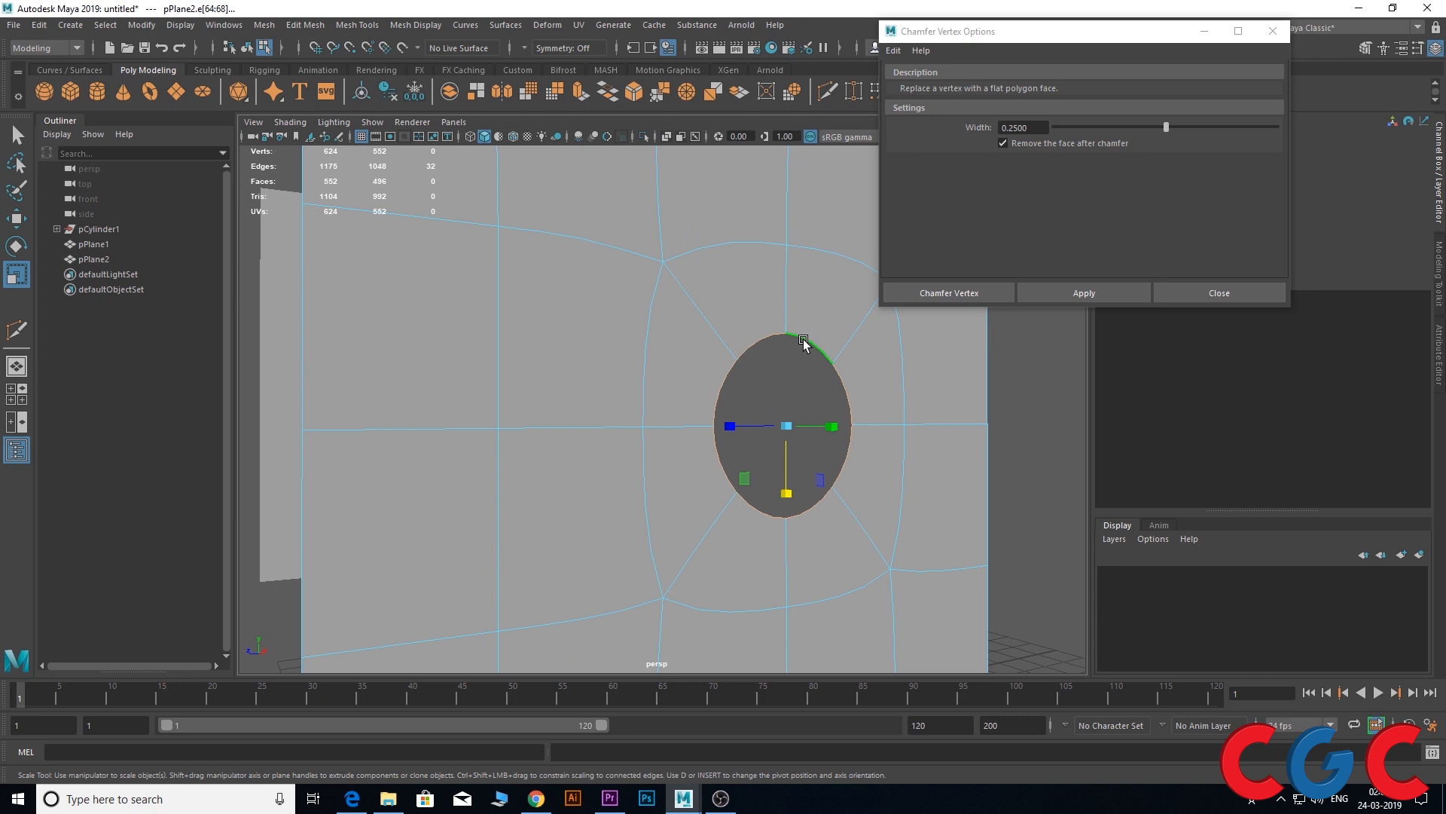
key("ctrl+e")
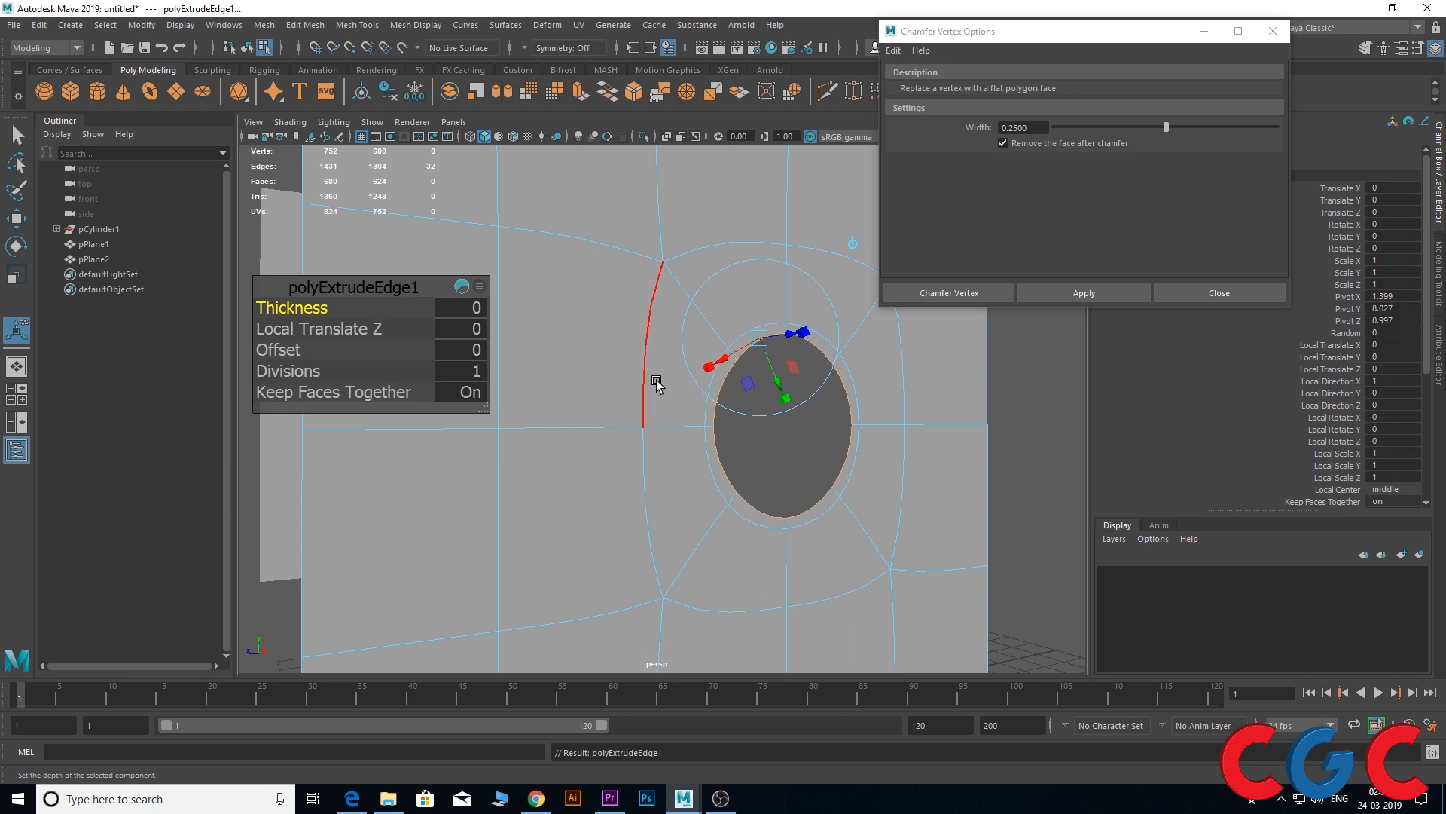
left_click(855, 246)
left_click_drag(820, 452, 775, 455, "alt")
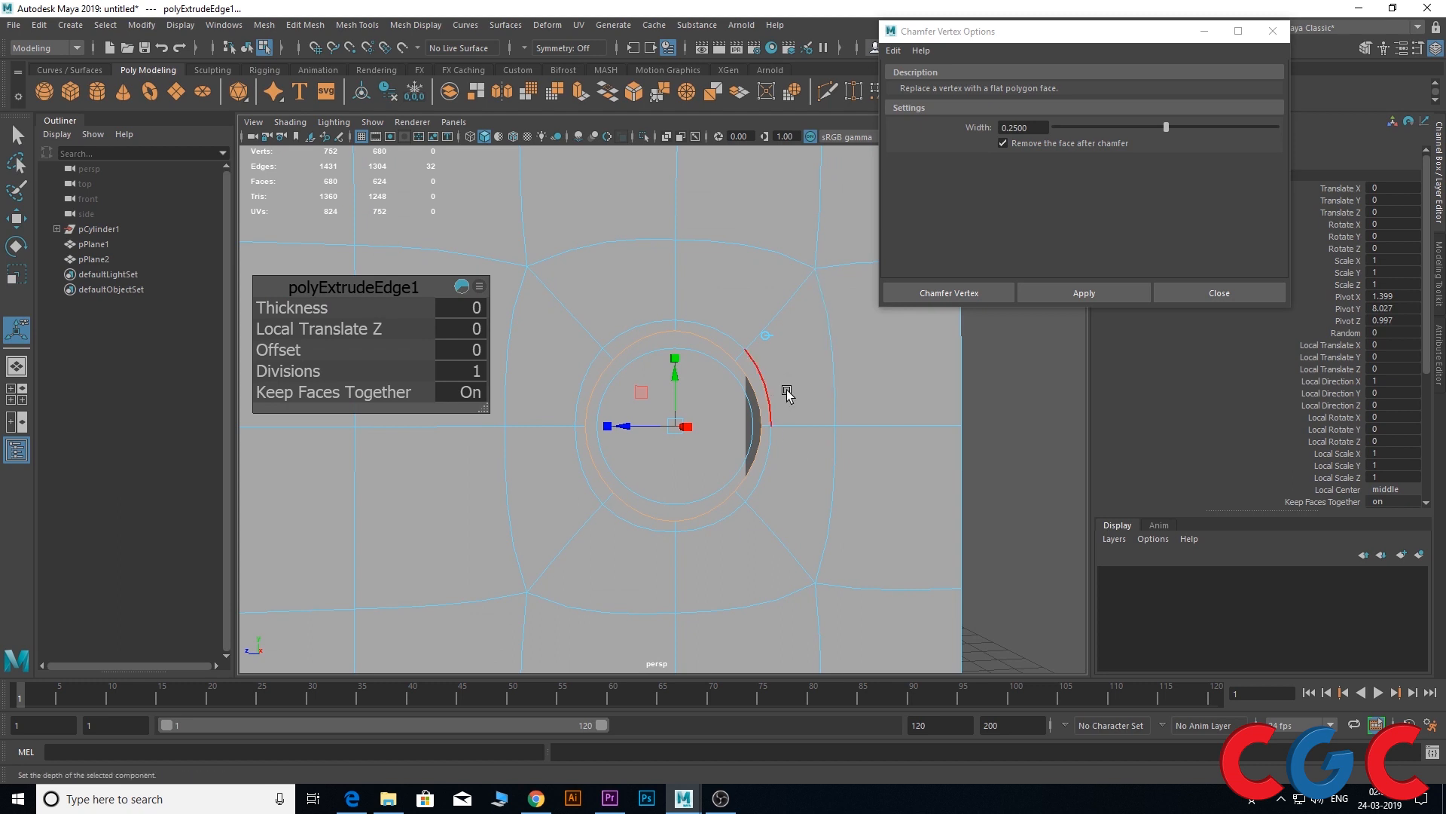
left_click_drag(788, 373, 882, 333, "alt")
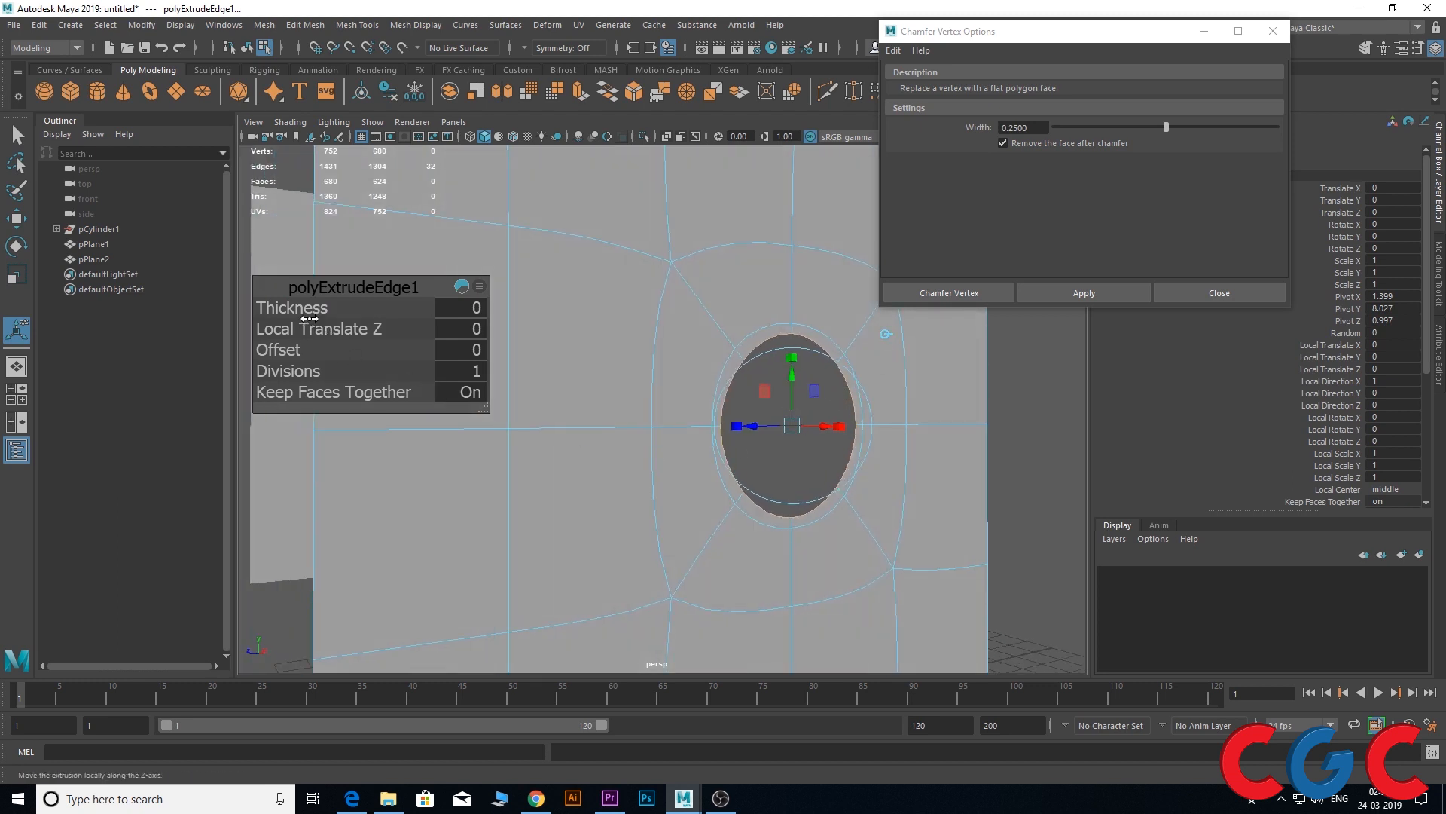
mouse_move(310, 310)
left_mouse_down()
mouse_move(325, 311)
mouse_move(307, 311)
mouse_move(327, 329)
left_mouse_up()
left_click_drag(288, 370, 304, 370)
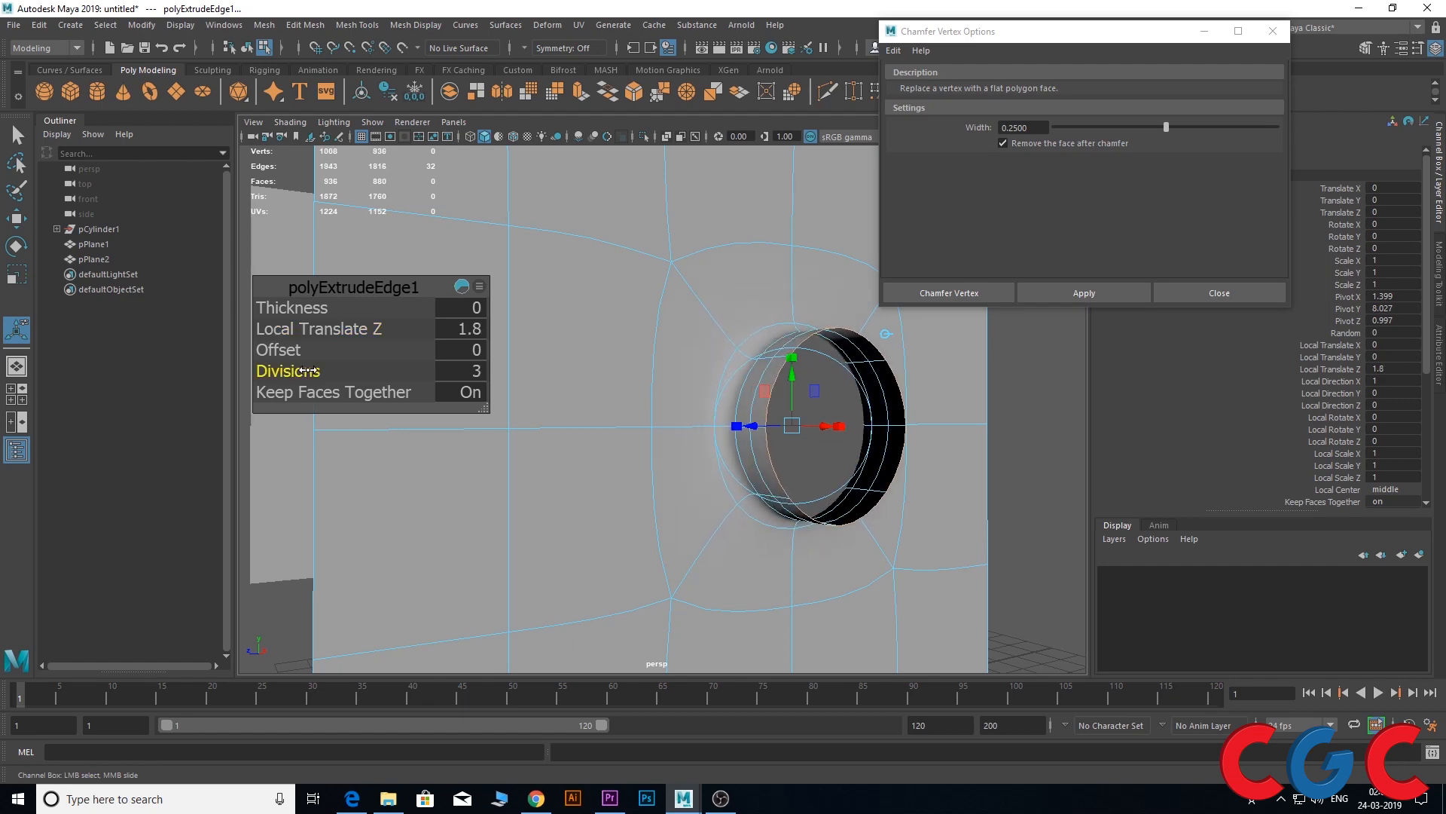
left_click(657, 482)
left_click_drag(656, 482, 648, 369, "alt")
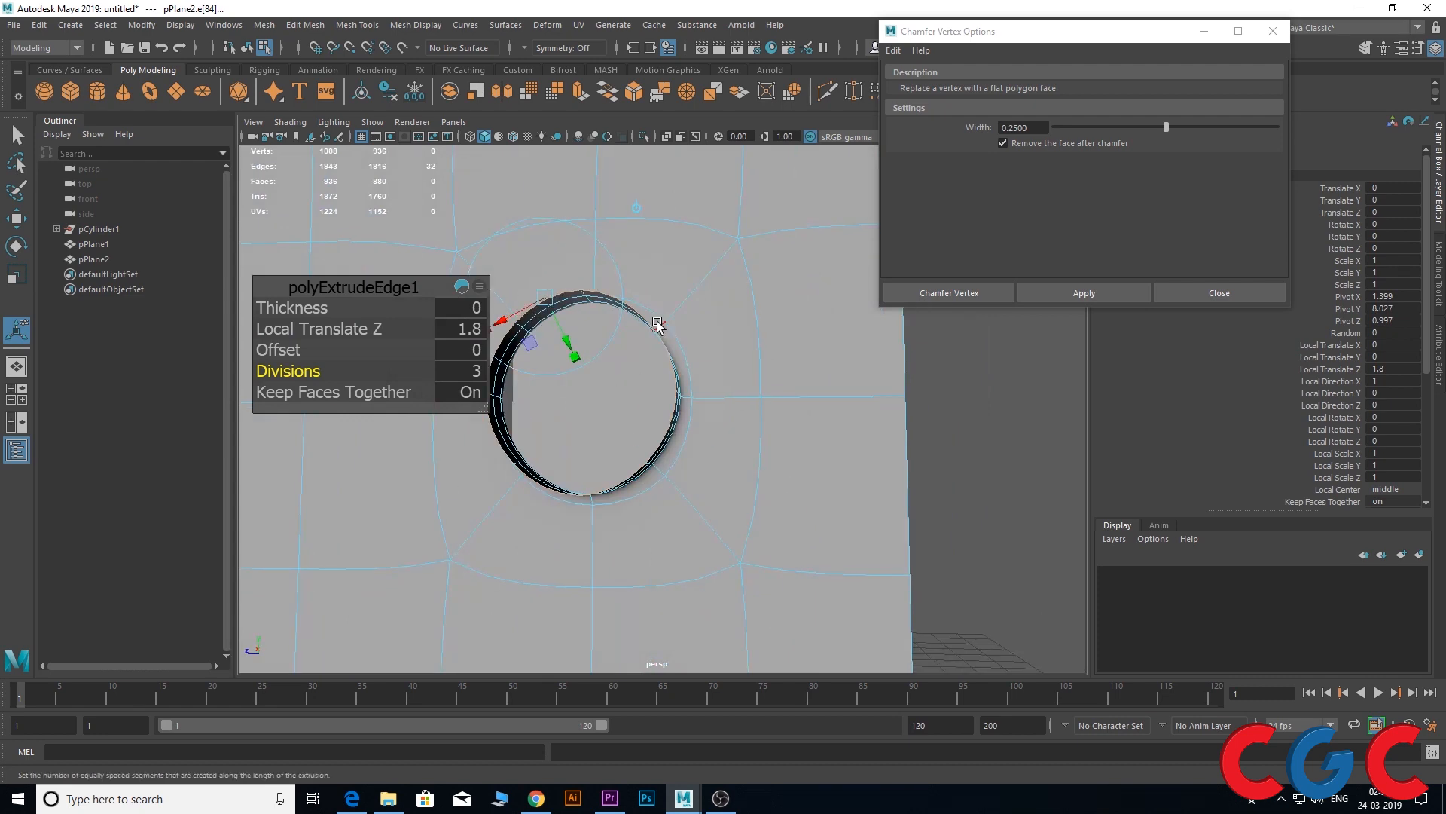
left_click_drag(682, 447, 696, 479, "alt")
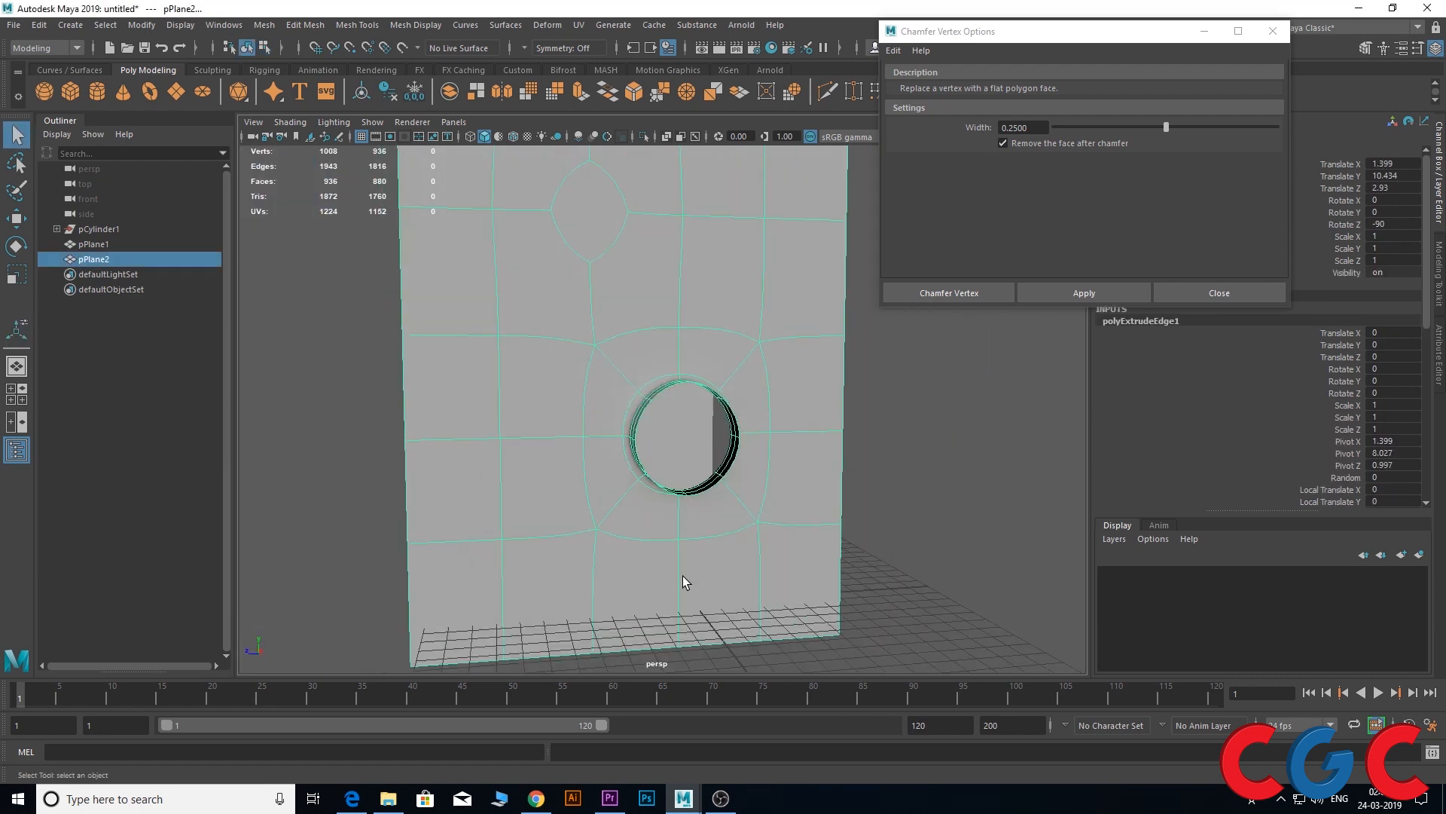
Set up pPlane2 for vertex editing in the side view, with the extruded hole in frame
key("space")
key("space")
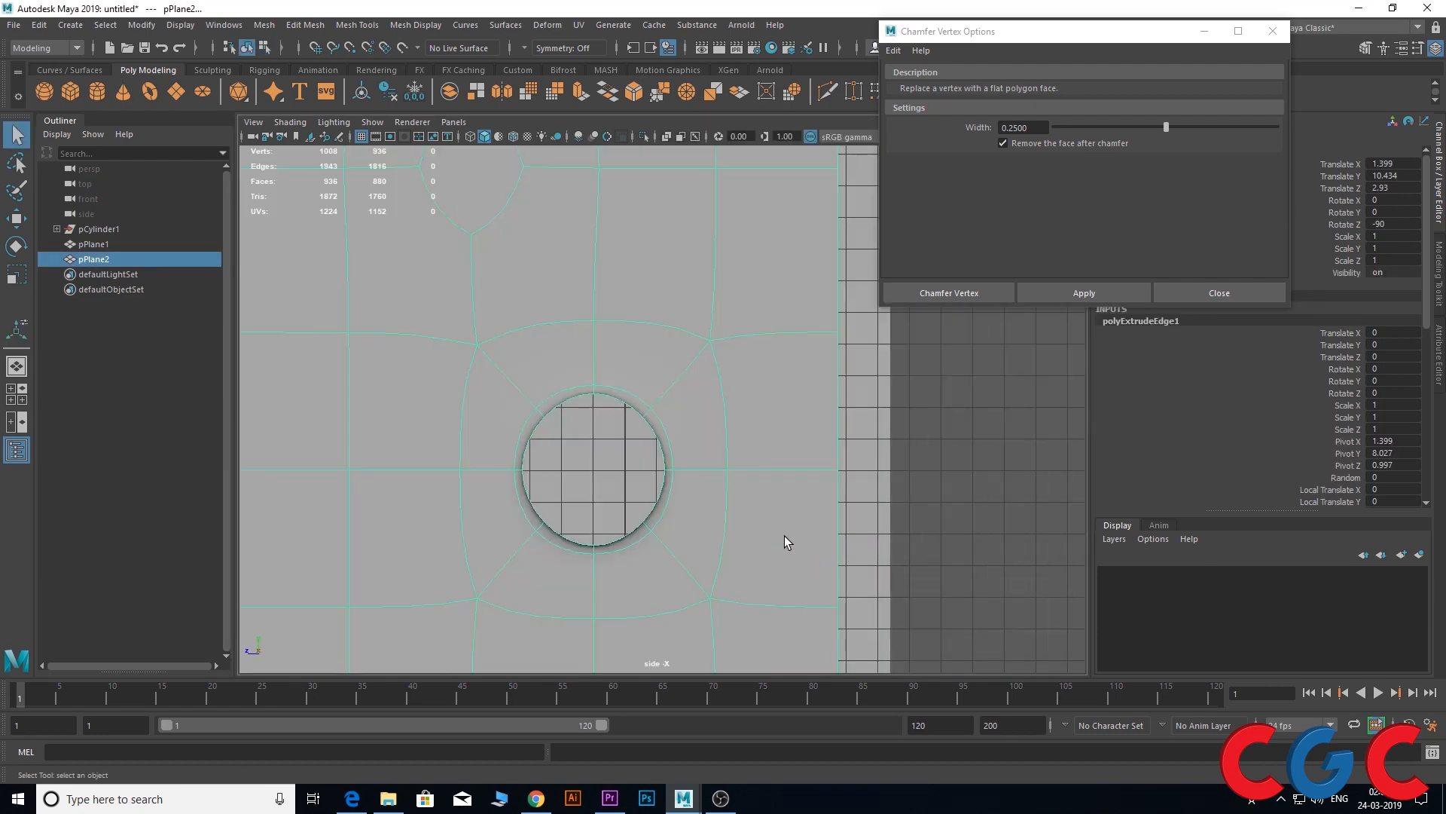
middle_click_drag(784, 535, 787, 479, "alt")
right_click_drag(776, 452, 719, 448)
Try to move the hole's lower-left vertices outward, and undo the move
mouse_move(682, 315)
left_mouse_down()
mouse_move(577, 436)
mouse_move(482, 508)
left_mouse_up()
scroll(525, 436, "up", 2)
key("w")
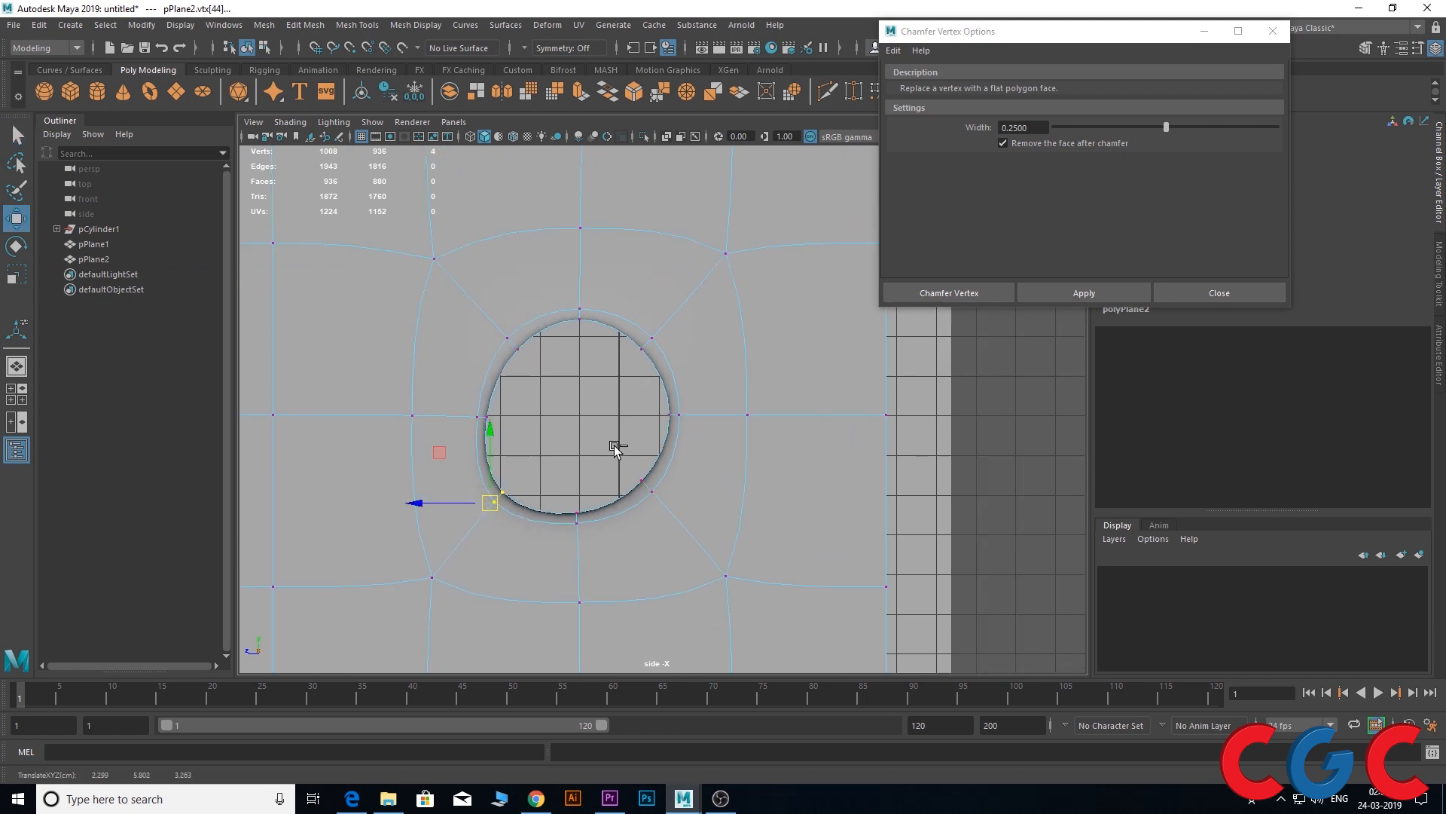
key("ctrl+z")
Scale the hole's lower vertices flat vertically and wider horizontally to give the opening a flat base
left_click_drag(684, 459, 476, 535)
key("r")
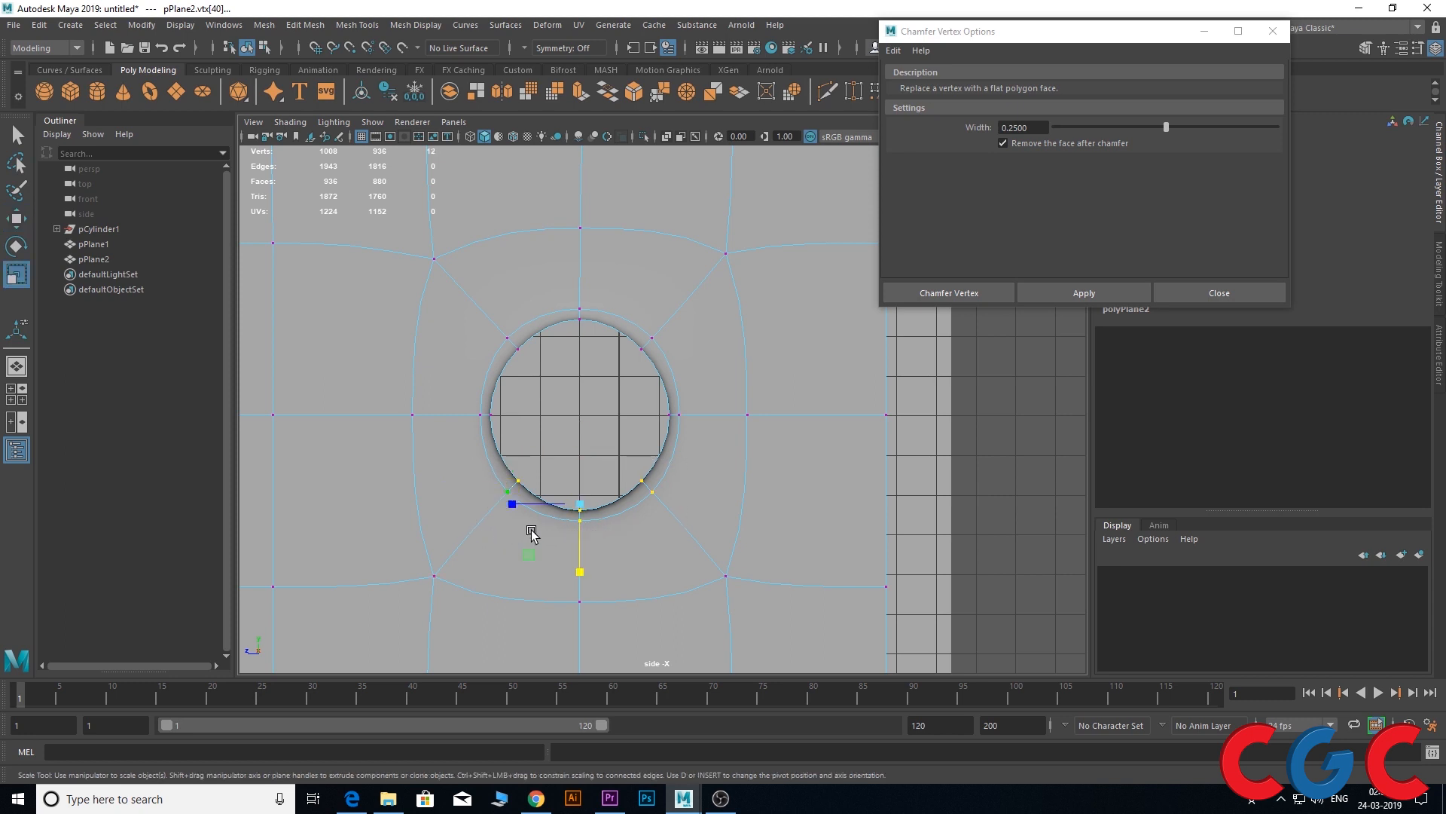
left_click_drag(581, 572, 477, 491)
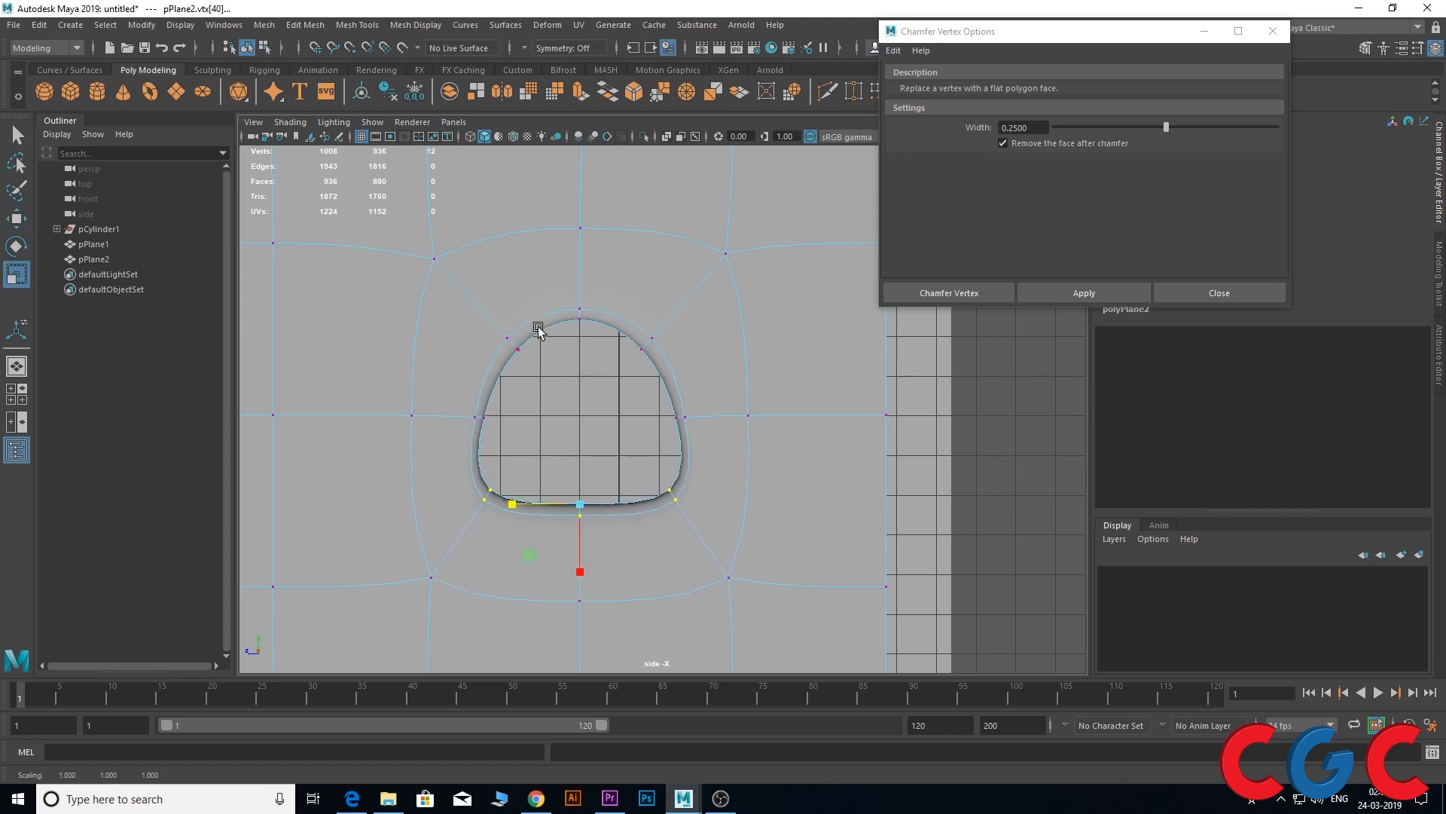
Scale the vertices of the hole's upper half slightly inward horizontally
left_click_drag(536, 315, 470, 389)
left_click_drag(682, 284, 407, 446)
left_click_drag(515, 366, 523, 365)
Move the hole's topmost vertices up and its upper side vertices inward to form a rounded triangle, and check it in the perspective view
left_click_drag(626, 276, 522, 341)
key("w")
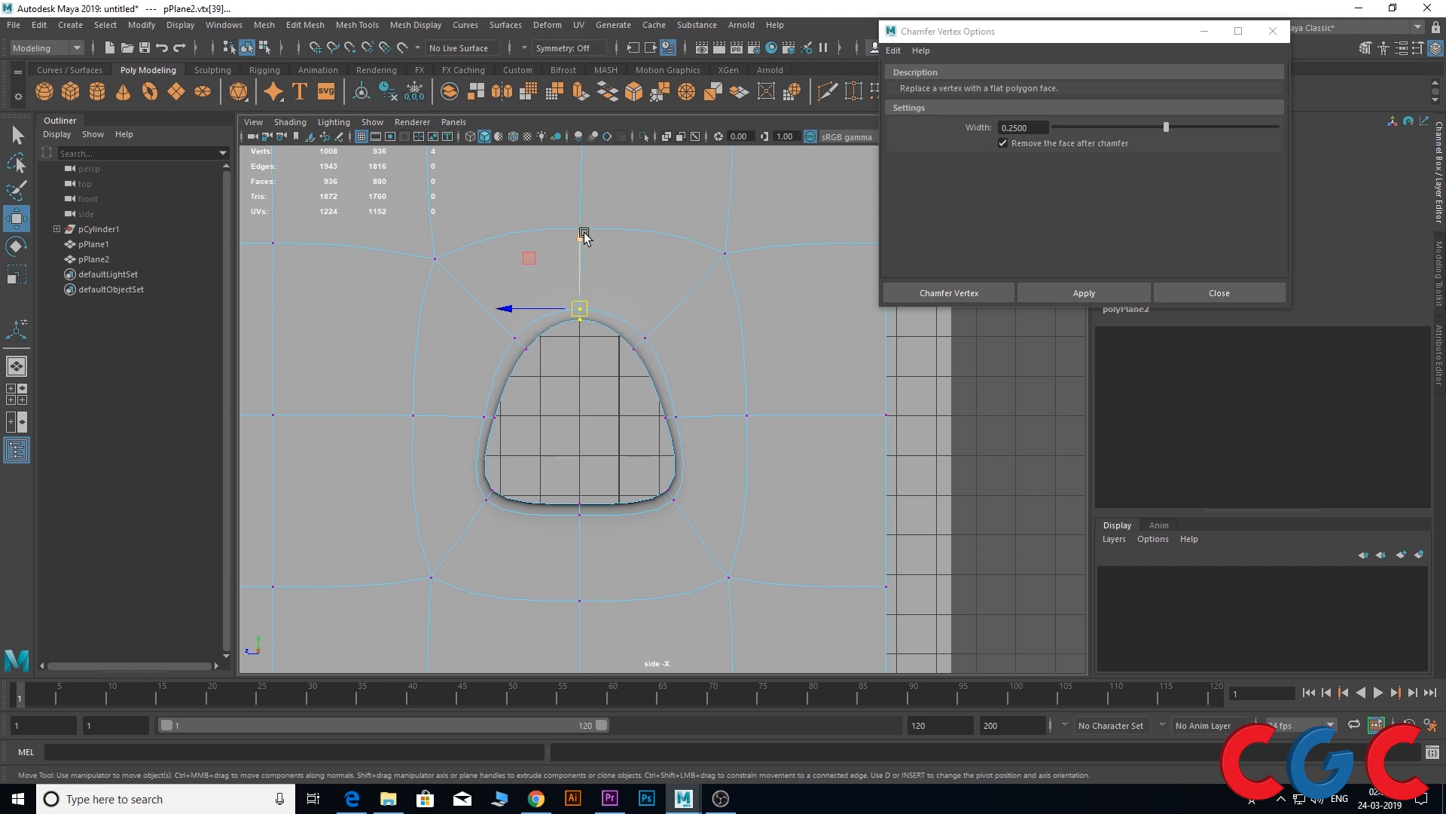
left_click_drag(581, 233, 583, 202)
left_click_drag(479, 311, 527, 346)
left_click_drag(666, 316, 604, 363)
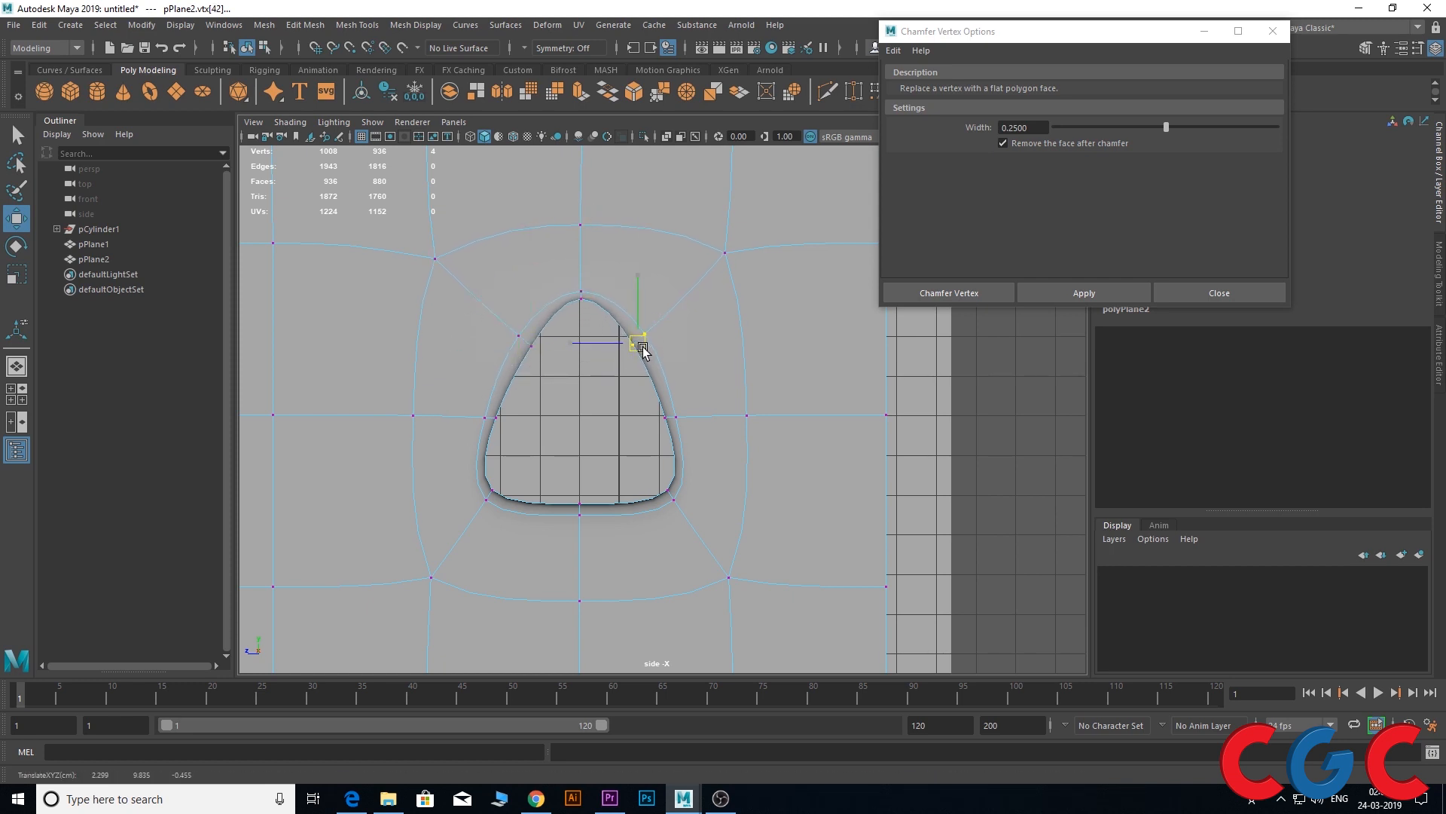
key("space")
key("space")
left_click_drag(750, 422, 765, 351, "alt")
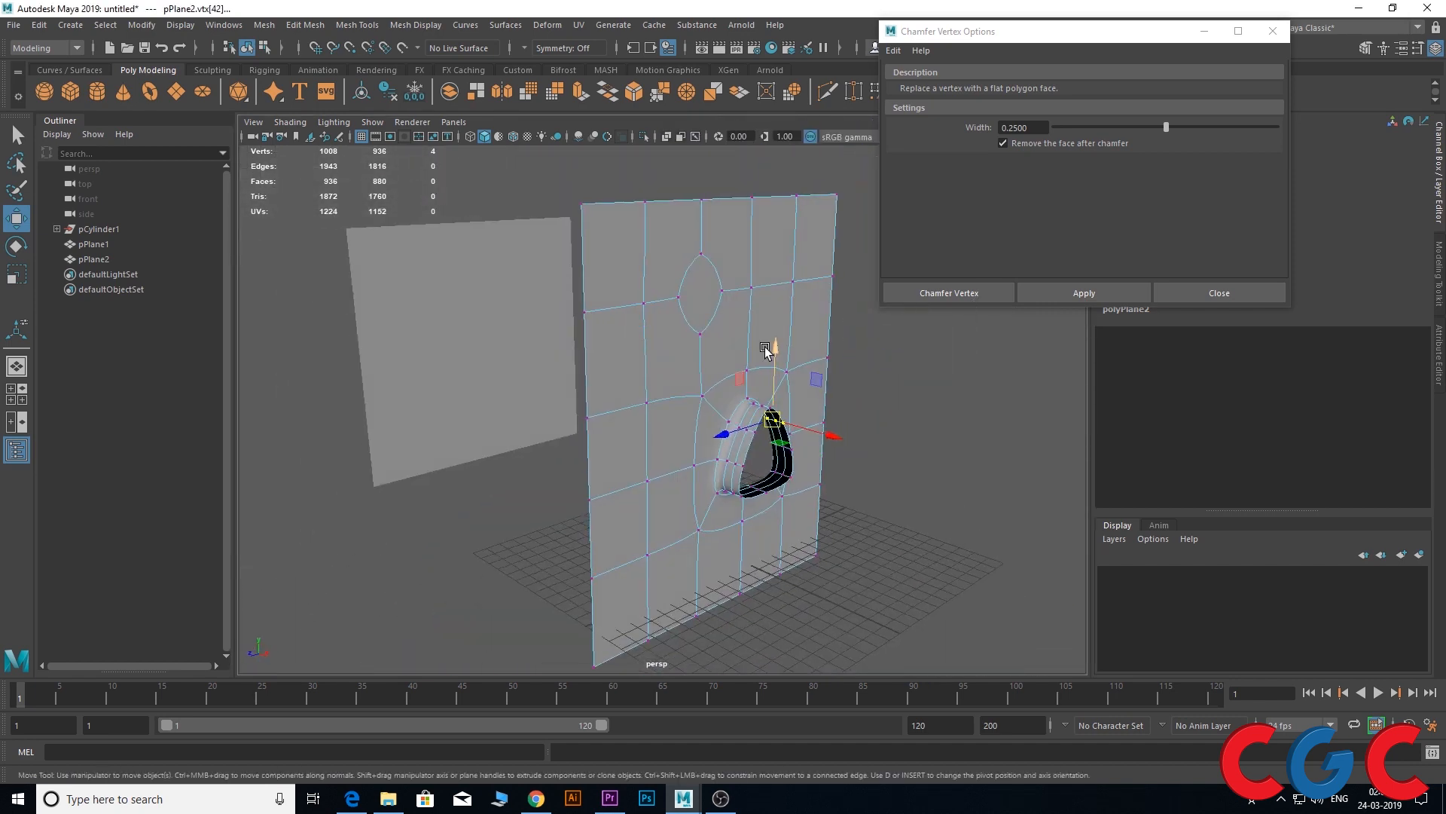